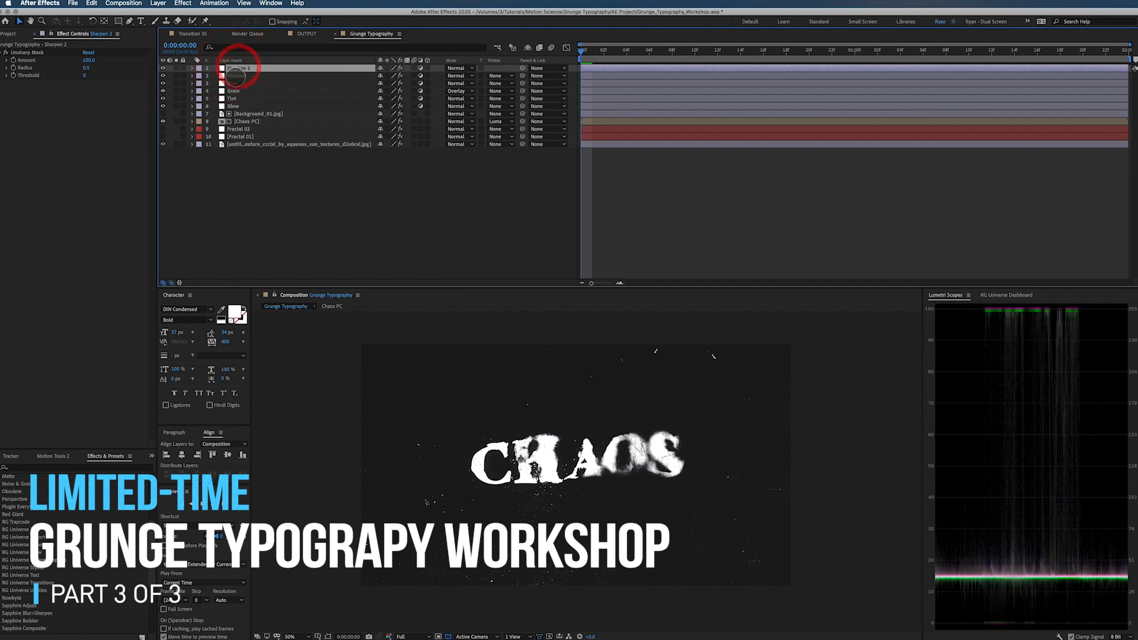
Go through the Sharpen, Blur, Grain, Tint and Glow adjustment layers one by one to review their effects
click(235, 76)
click(234, 83)
click(233, 91)
click(231, 98)
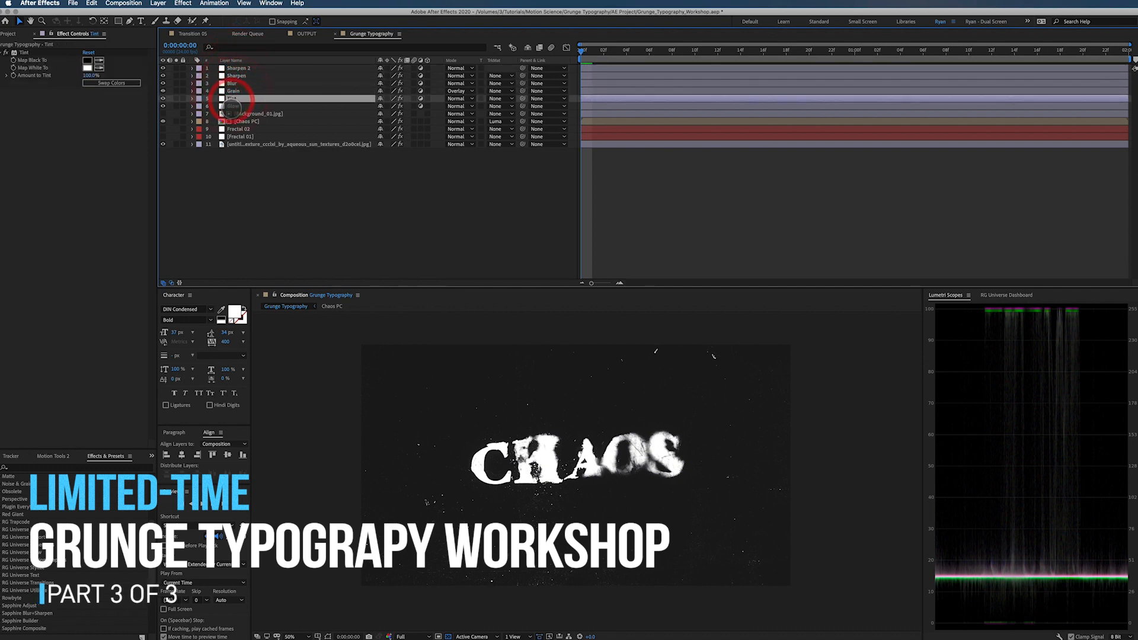
click(230, 105)
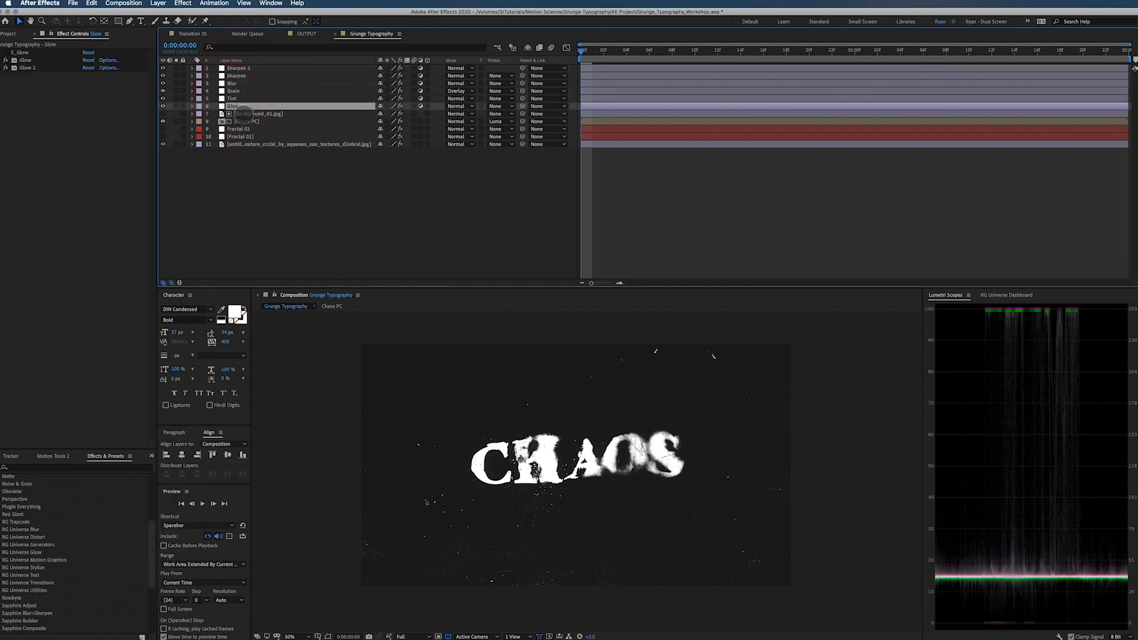
Select the Chaos PC layer and expand its Camera Lens Blur, Gaussian Blur, Displacement Map and Glow settings for review
click(243, 121)
click(6, 83)
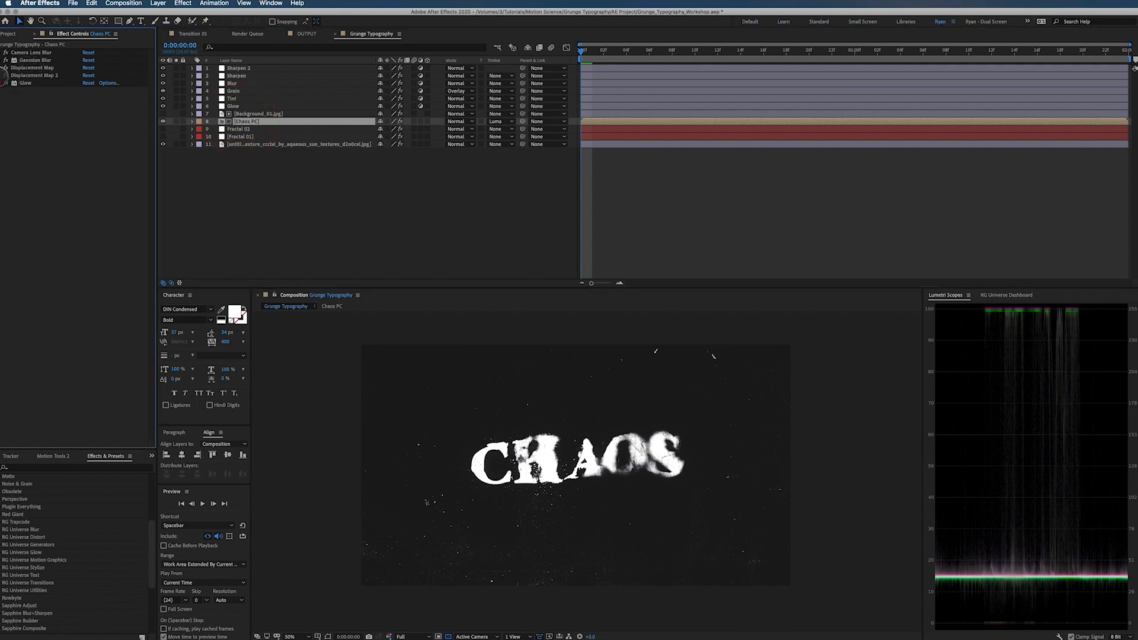
click(6, 75)
click(6, 68)
click(6, 60)
click(6, 52)
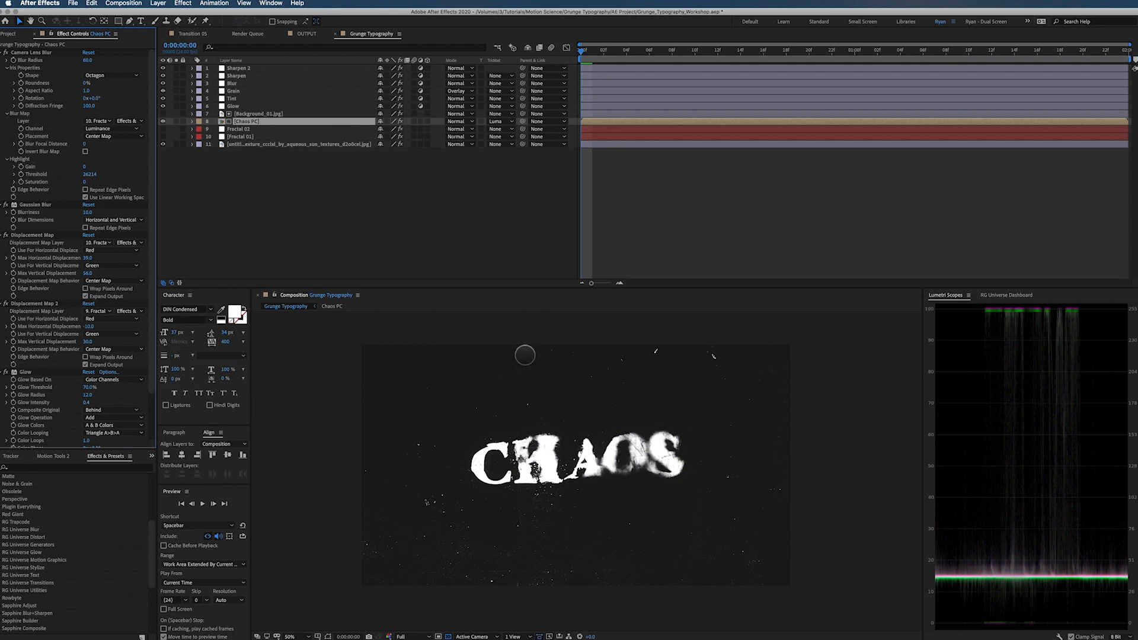
Preview the GRUNGE title animation in the OUTPUT composition and open its nested Intro Typography PC composition
click(303, 33)
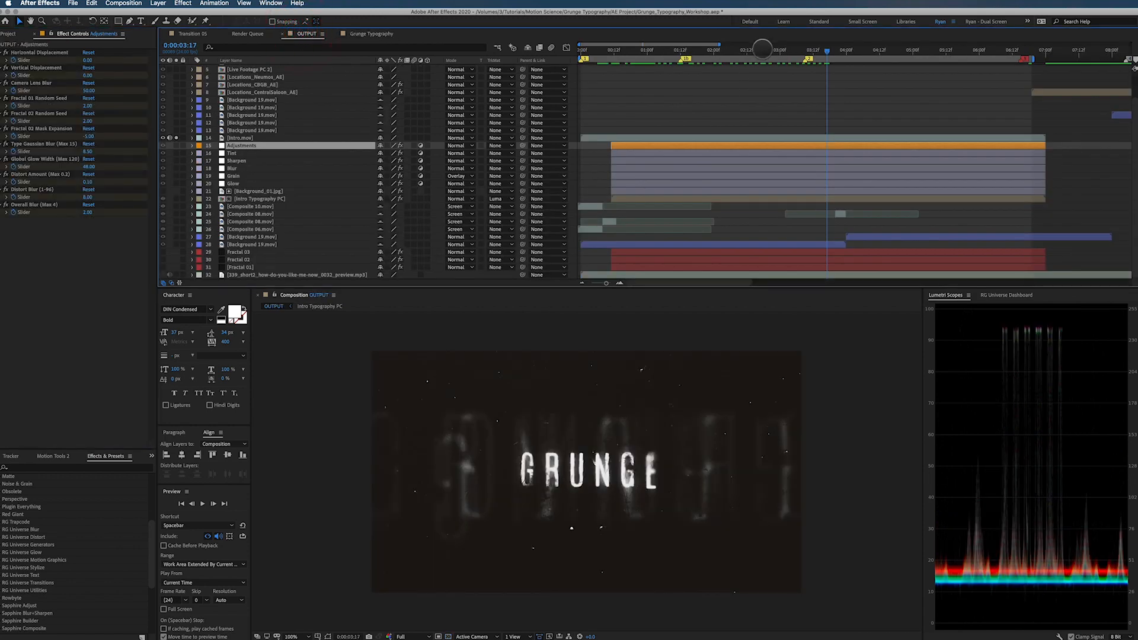
click(726, 51)
mouse_move(723, 51)
mouse_down()
mouse_move(645, 54)
mouse_move(715, 52)
mouse_up()
double_click(251, 198)
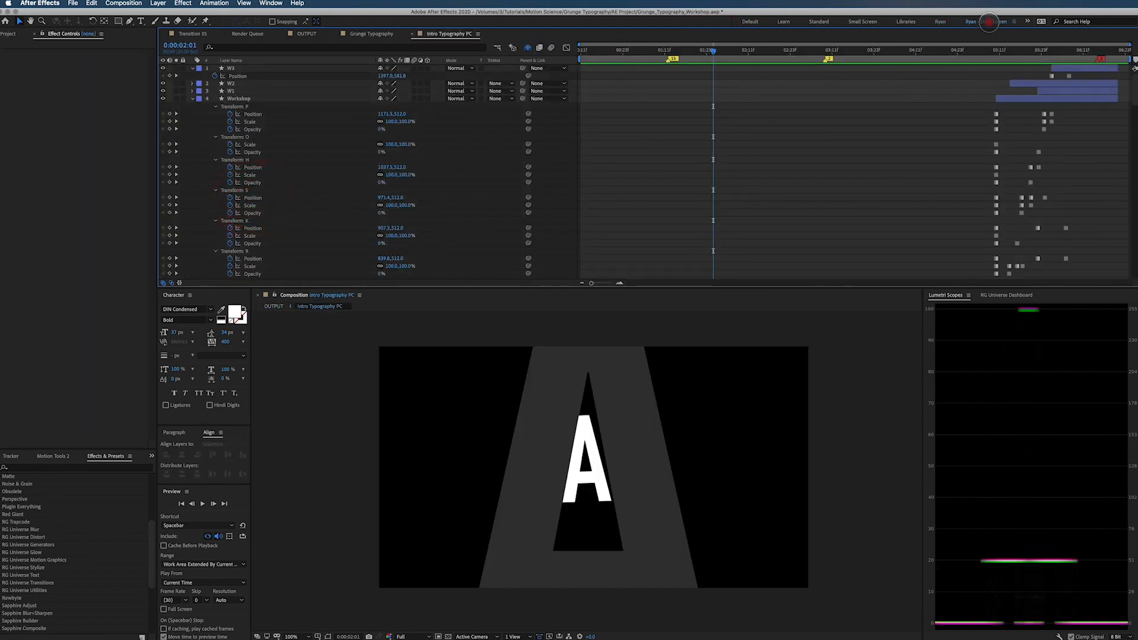
Switch to the Ryen - Dual Screen workspace and examine the keyframed text layers throughout the Intro Typography PC timeline
click(988, 21)
scroll(799, 218, down, 15)
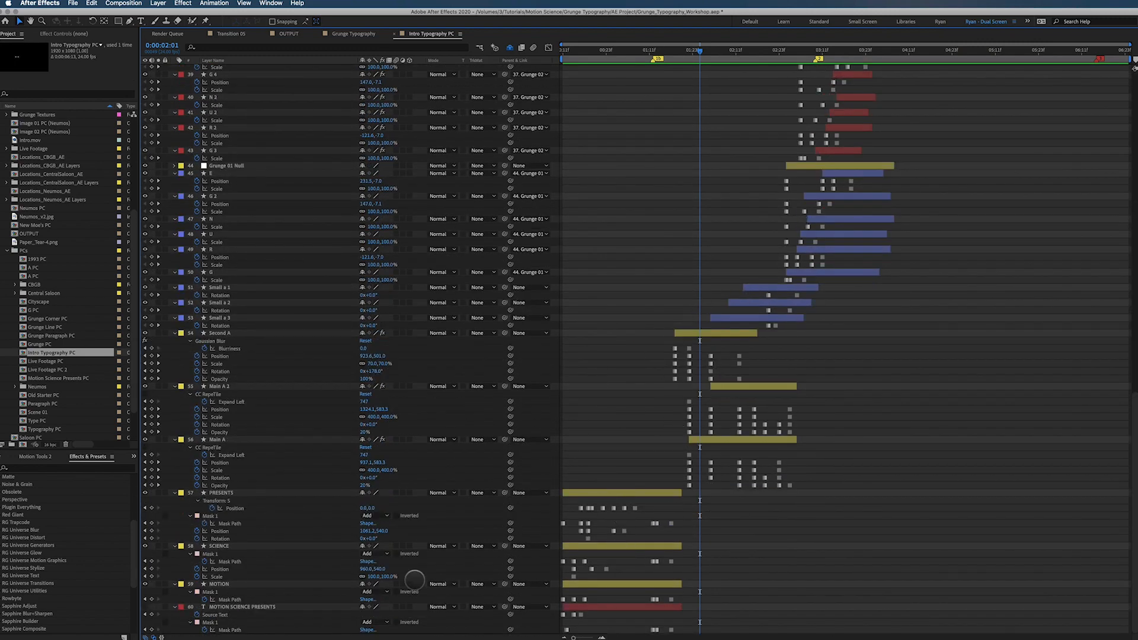
scroll(456, 394, up, 2)
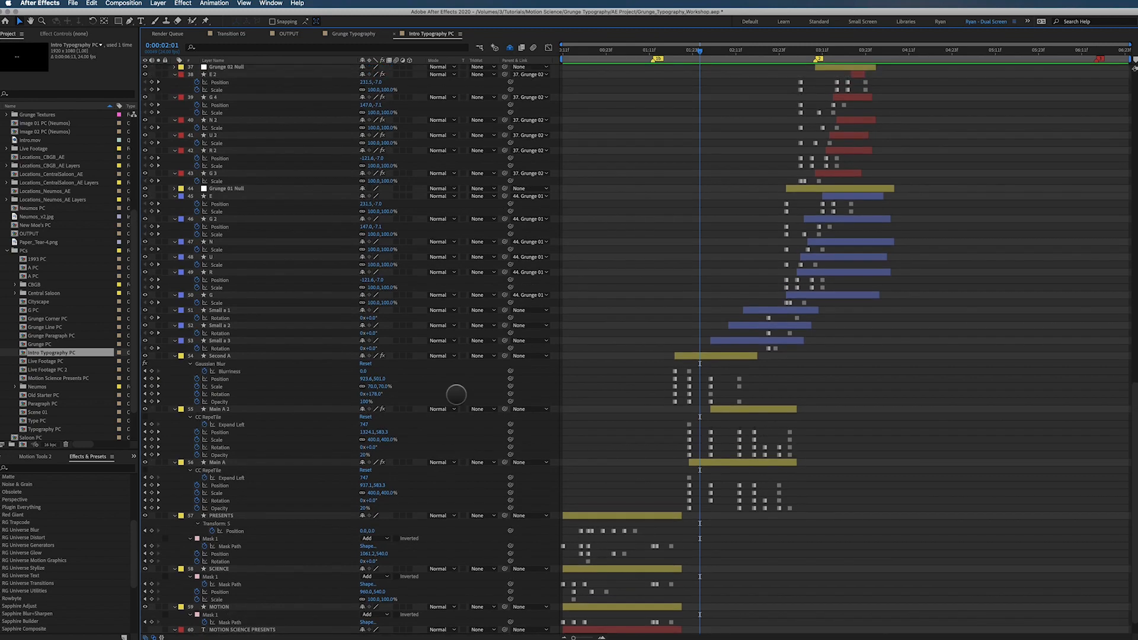
scroll(456, 394, up, 1)
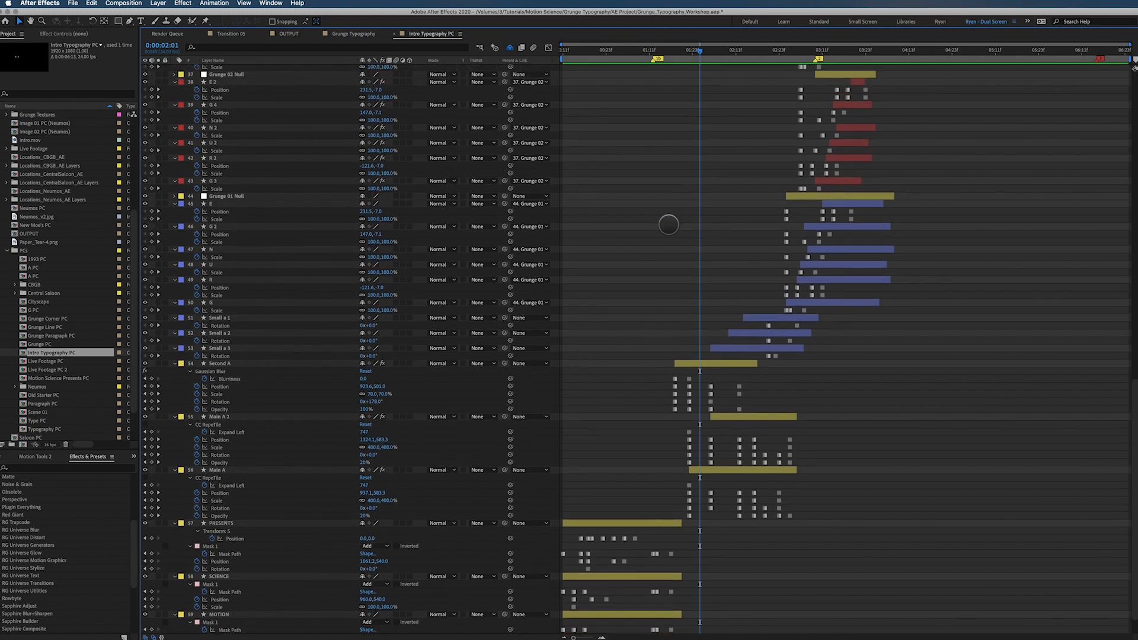
scroll(661, 224, up, 15)
scroll(661, 224, up, 10)
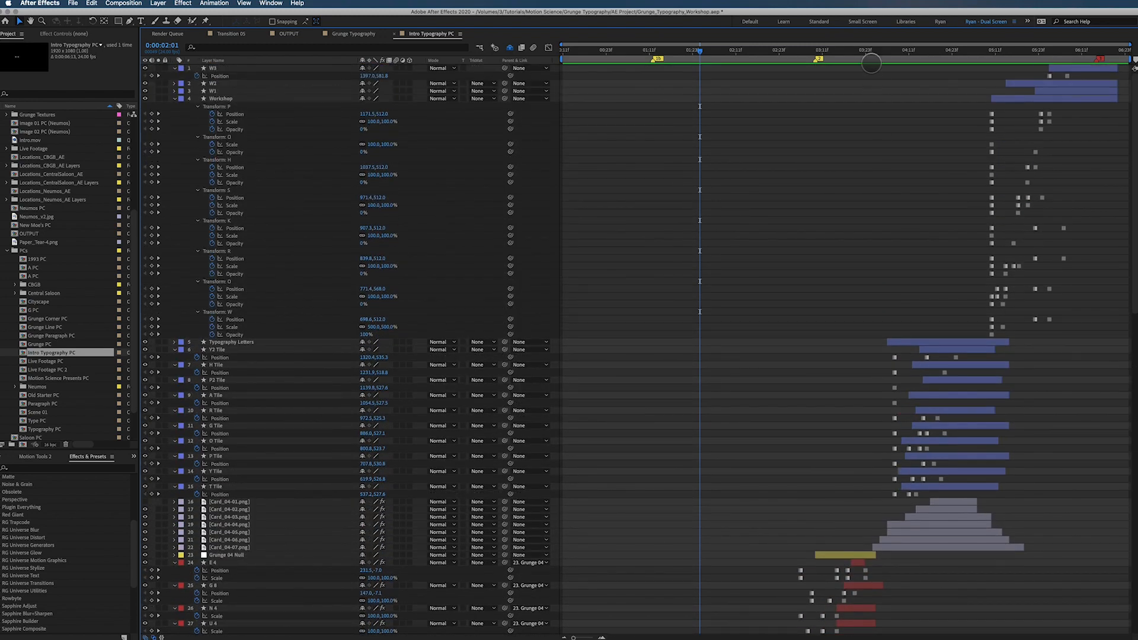
Move the playhead to 0:00:01:20, then return to the Ryen workspace with the Workshop layer's properties collapsed
drag(773, 51, 682, 53)
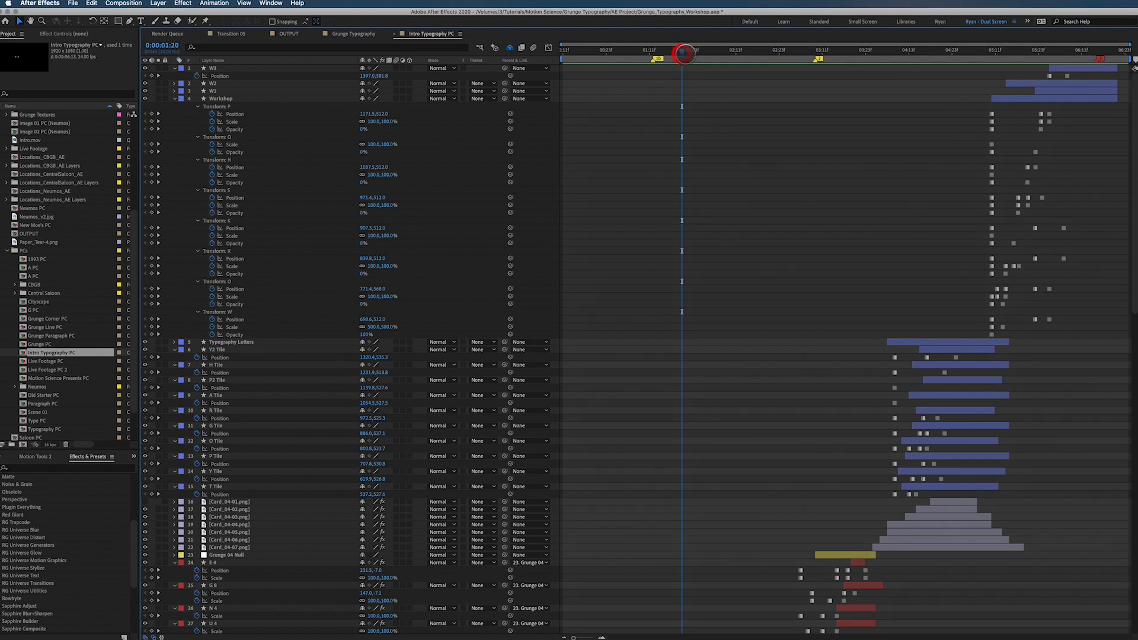
click(937, 21)
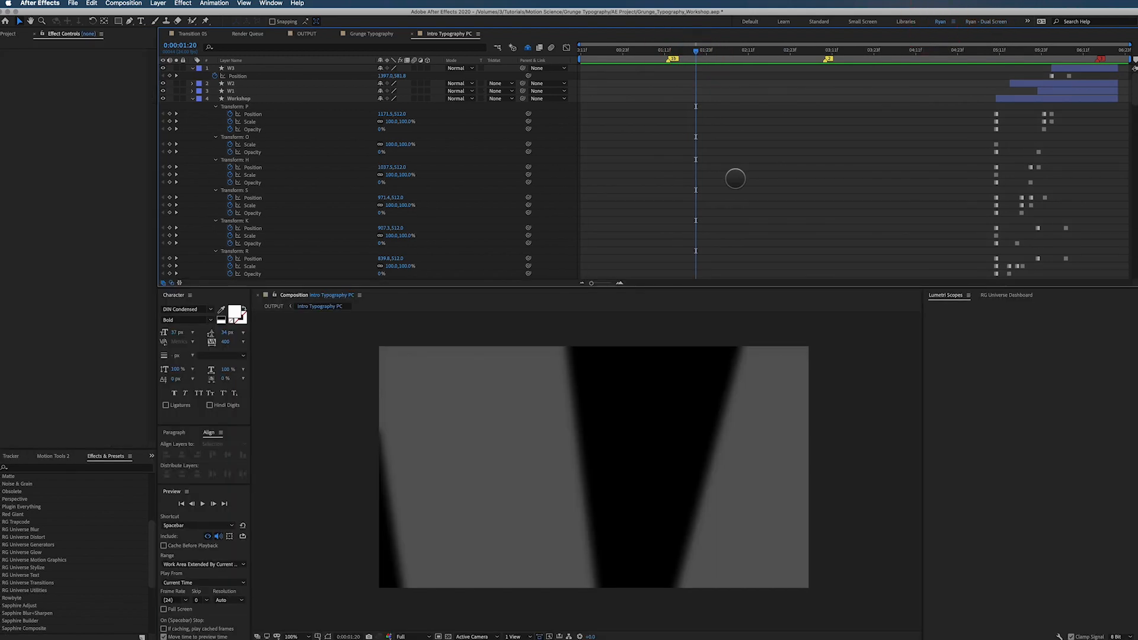
click(191, 98)
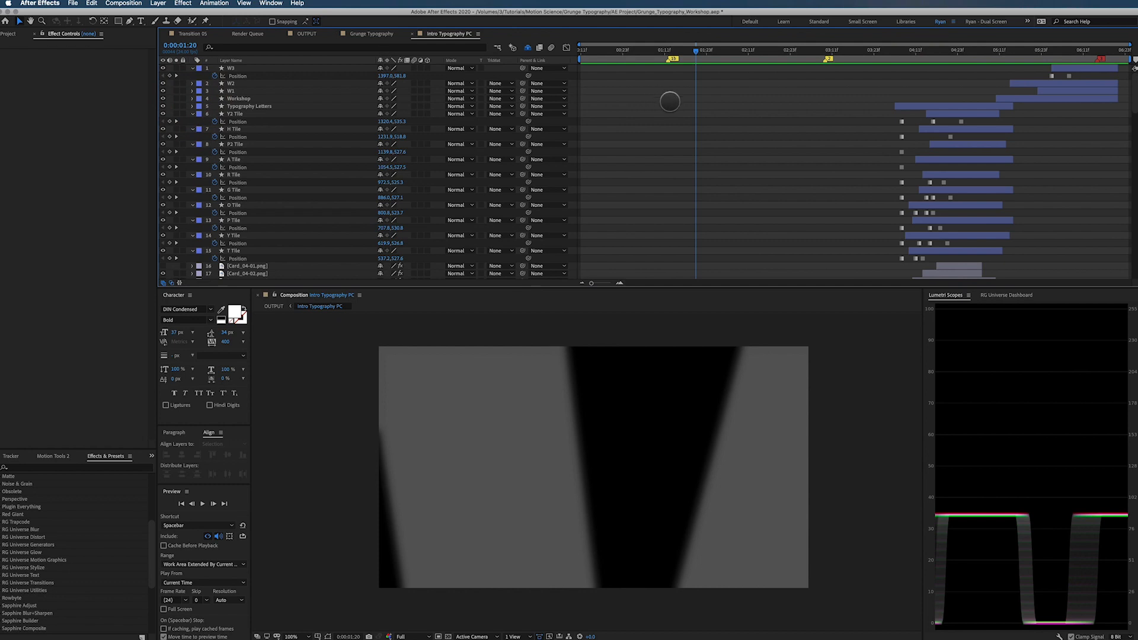
Add an adjustment layer named Adjustments above Sharpen 2 in the Grunge Typography composition and give it the Orange label
click(376, 33)
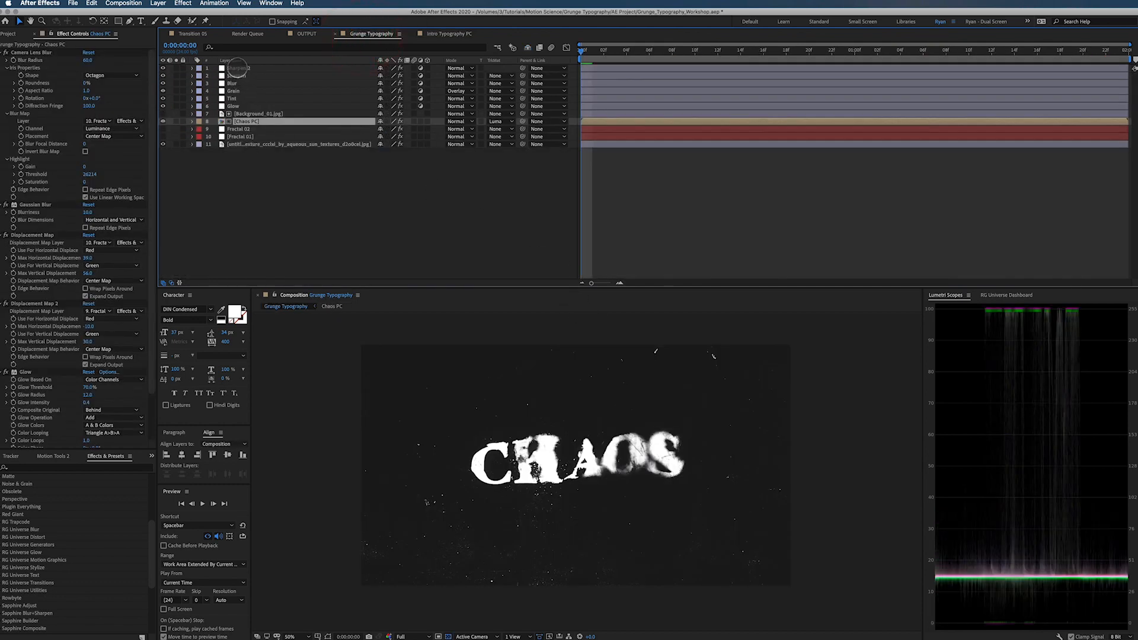
click(237, 66)
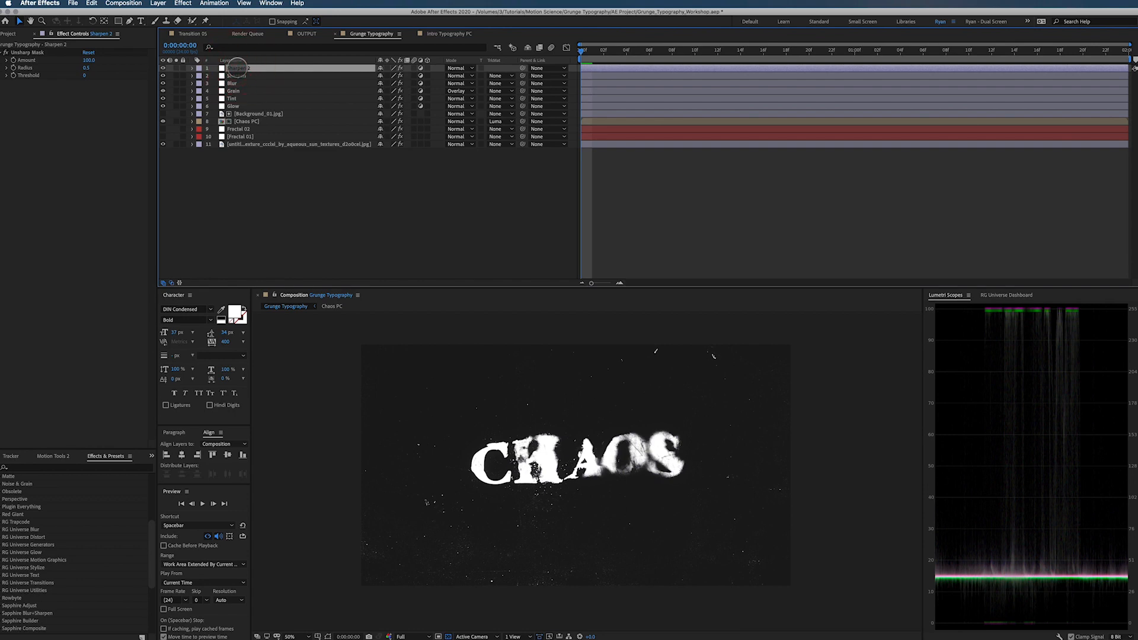
key(super+alt+y)
key(Return)
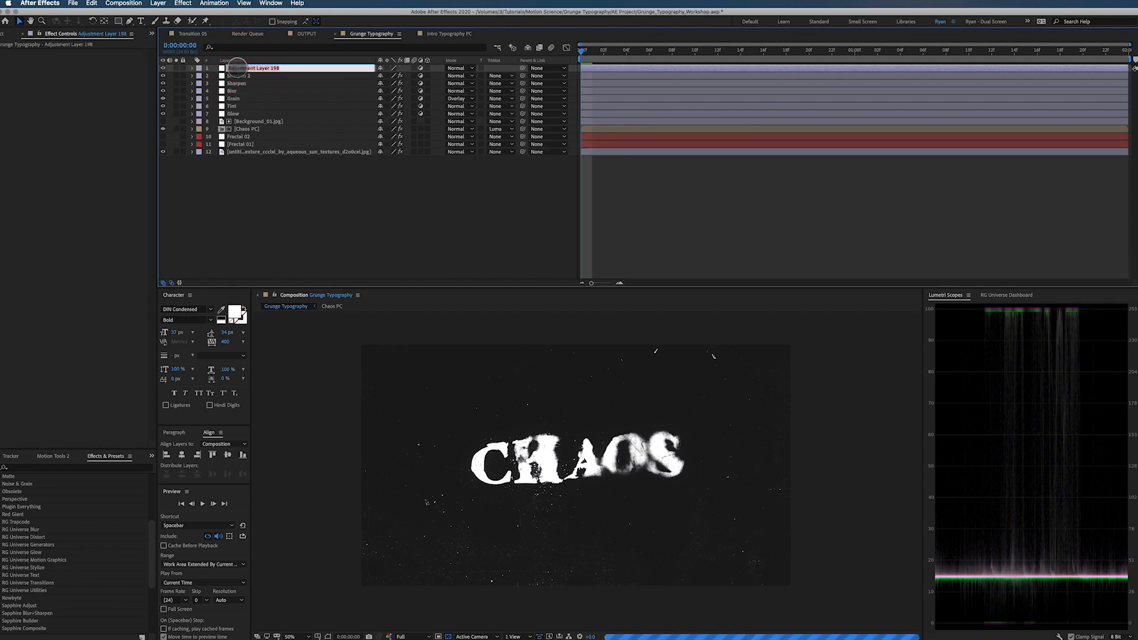
text(Adjustmenst)
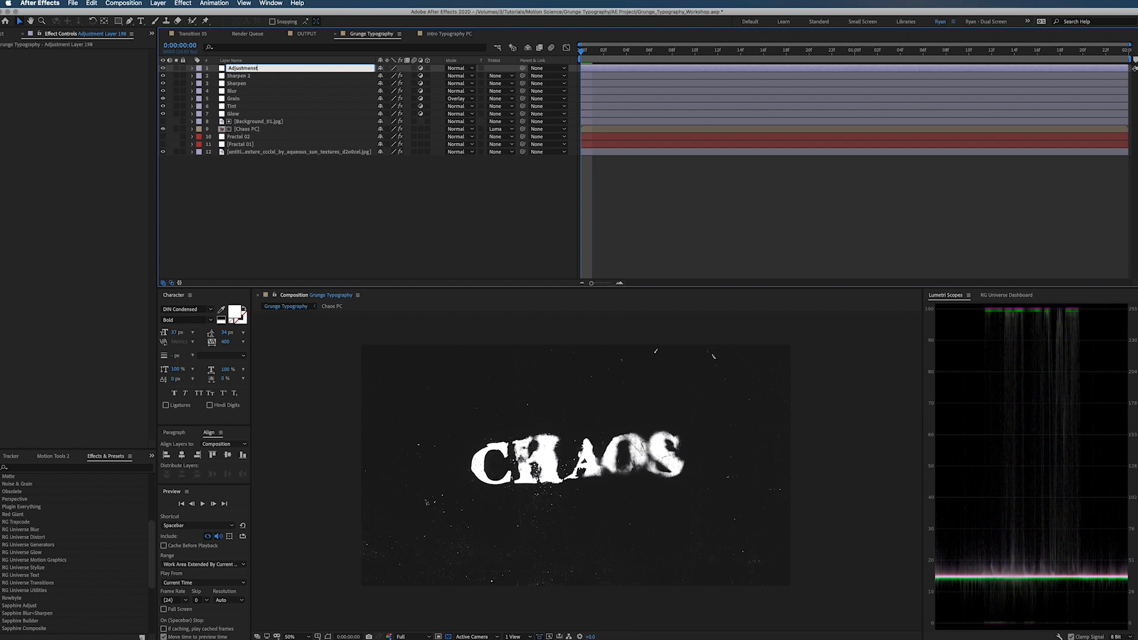
key(Return)
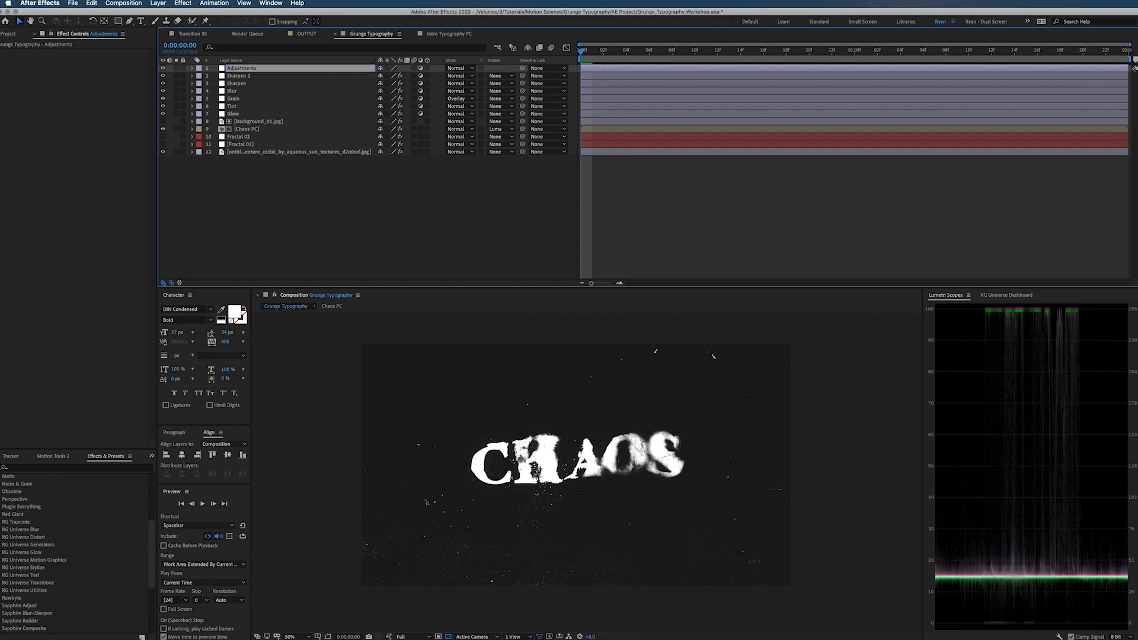
click(199, 68)
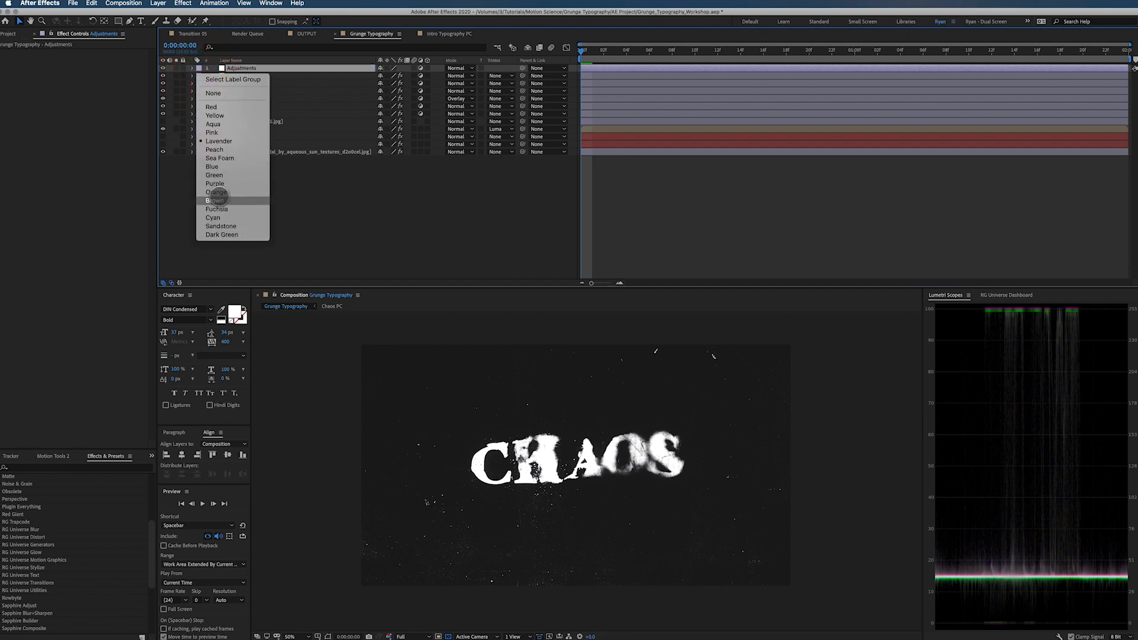
click(219, 193)
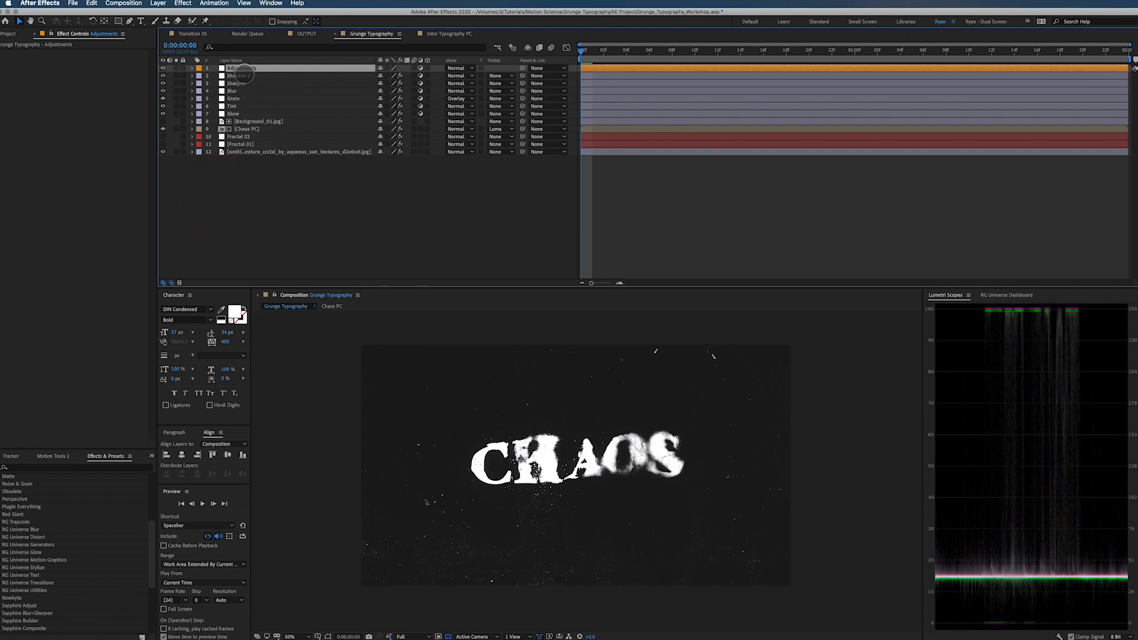
Apply a Slider Control expression effect to the Adjustments layer
click(183, 3)
mouse_move(201, 129)
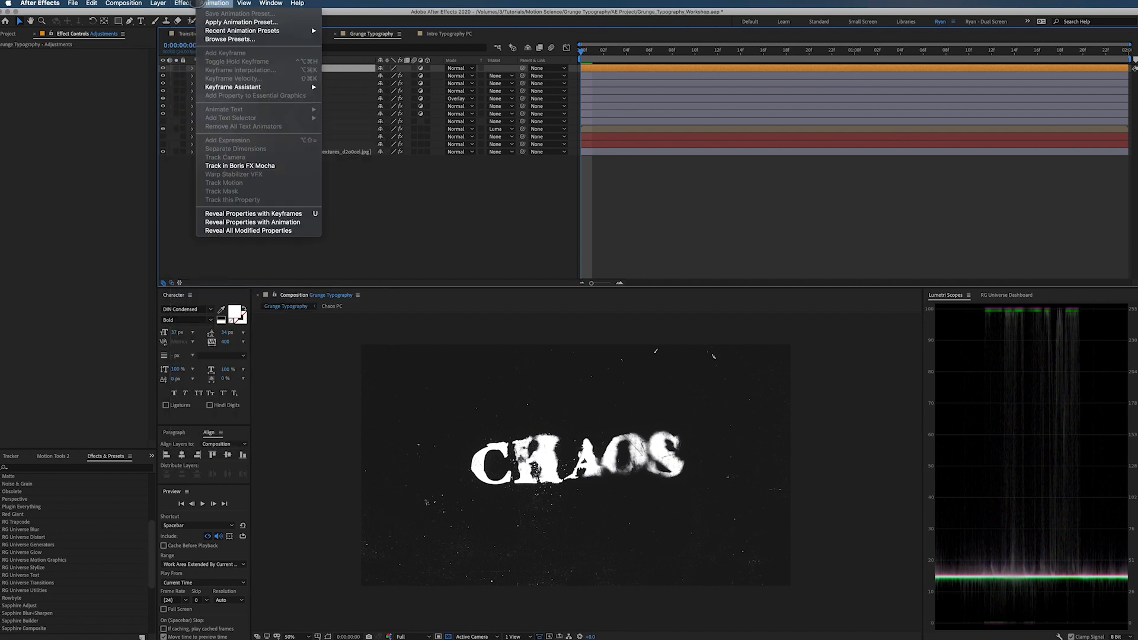
mouse_move(205, 5)
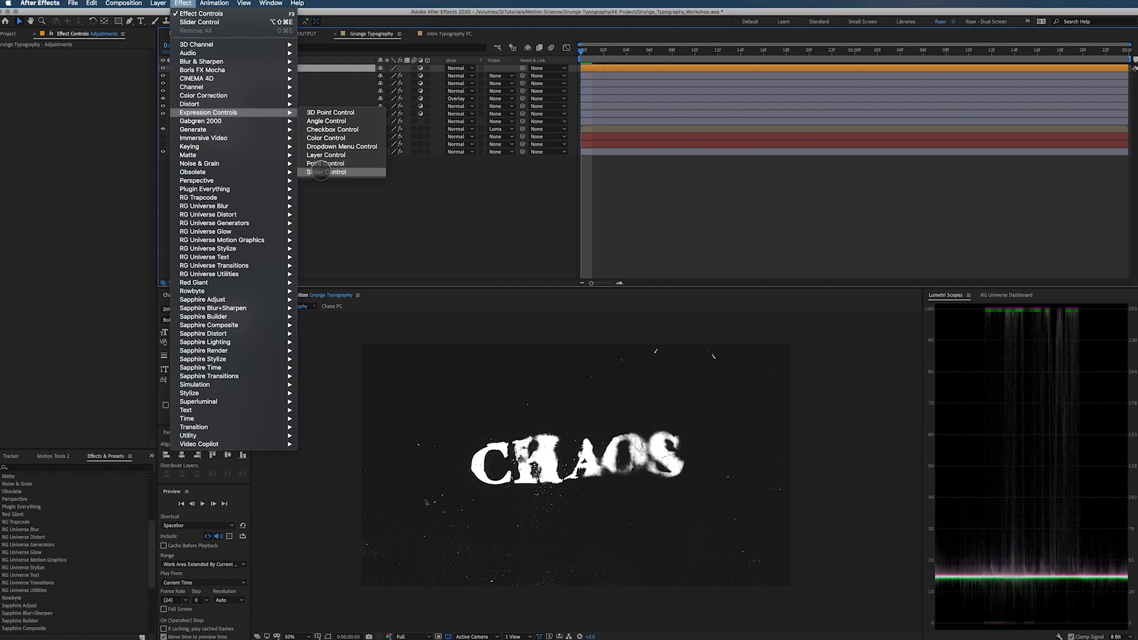
click(320, 173)
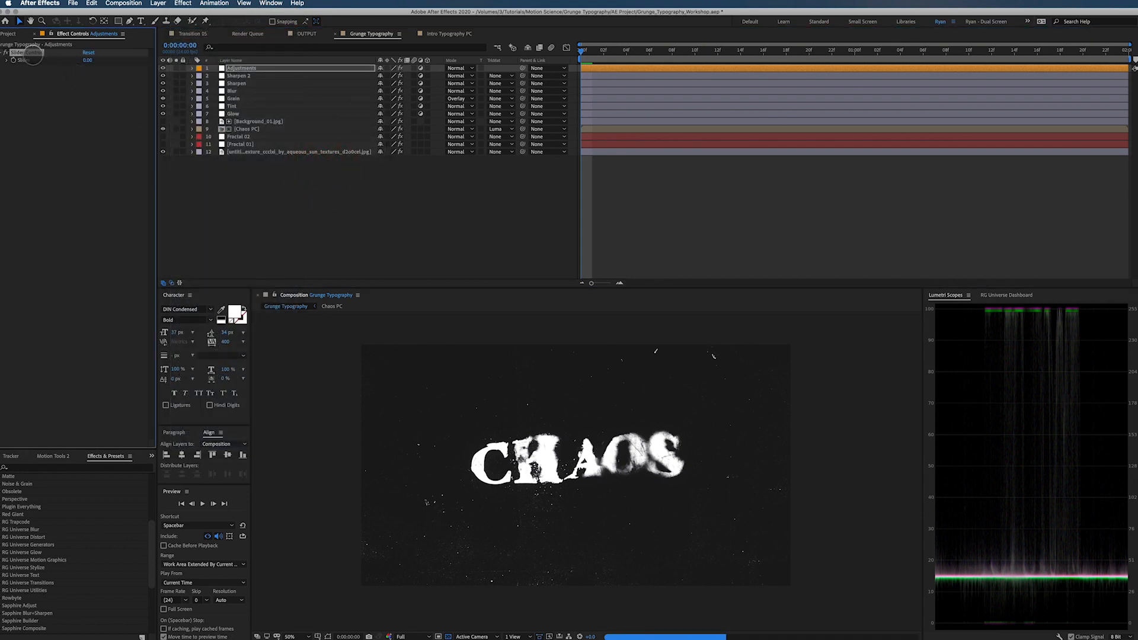
Duplicate the Slider Control on the Adjustments layer until there are 15 sliders
key(super+d)
key(super+d)
key(super+d)
key(super+d)
key(super+d)
key(super+d)
key(super+d)
key(super+d)
key(super+d)
key(super+d)
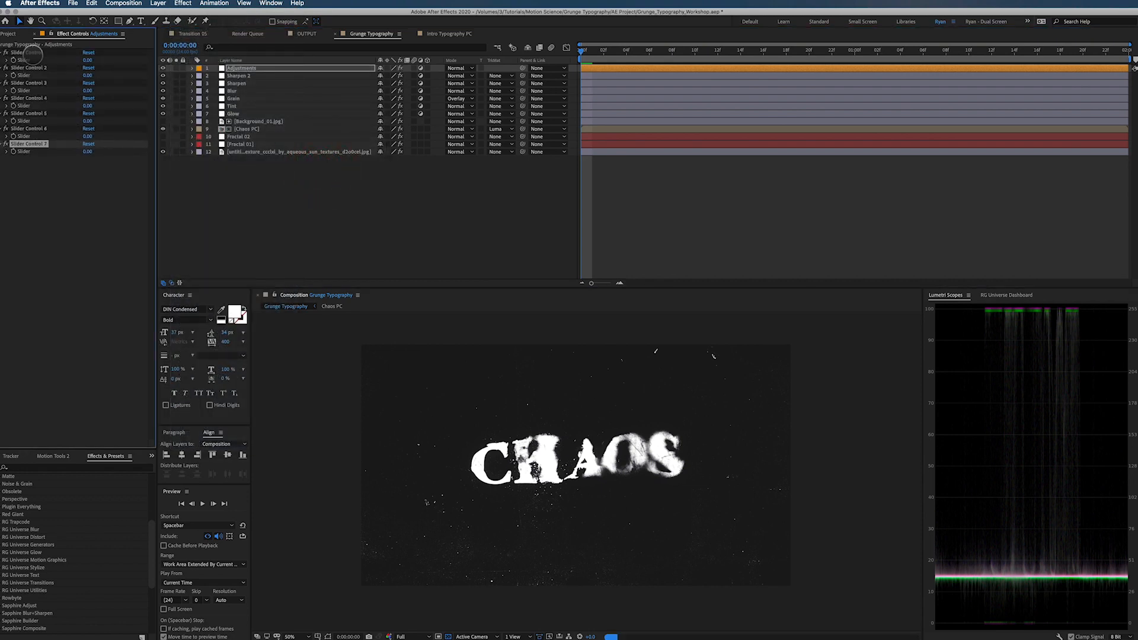
key(super+d)
key(super+d)
key(super+d)
key(super+d)
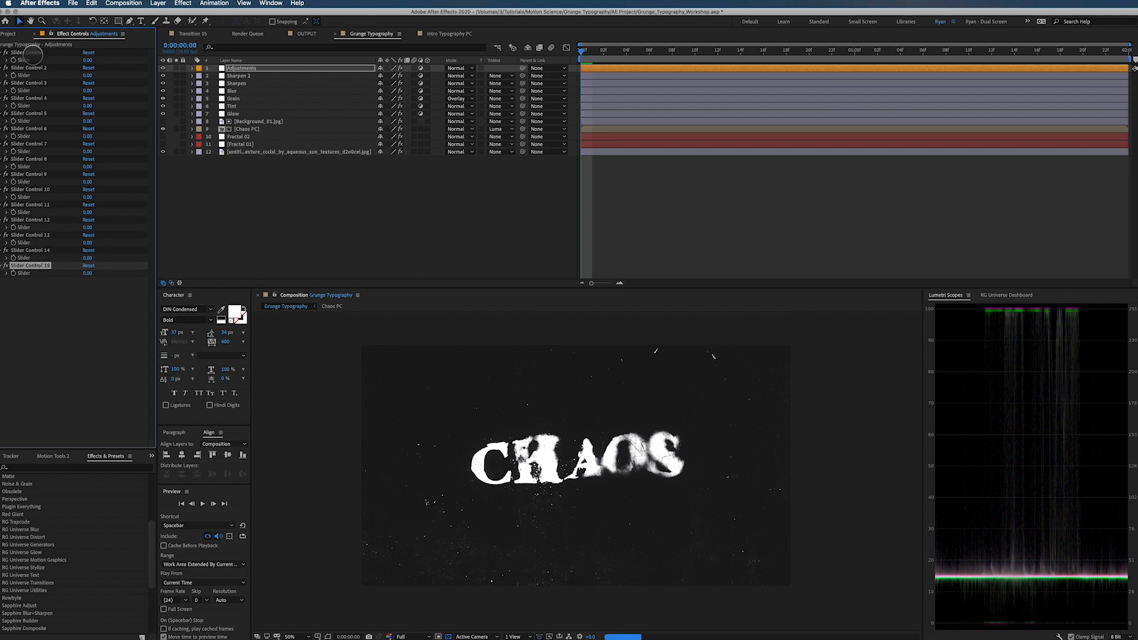
Compare the Adjustments layer's sliders with the Unsharp Mask settings on the Sharpen 2 and Sharpen layers
click(214, 172)
click(237, 68)
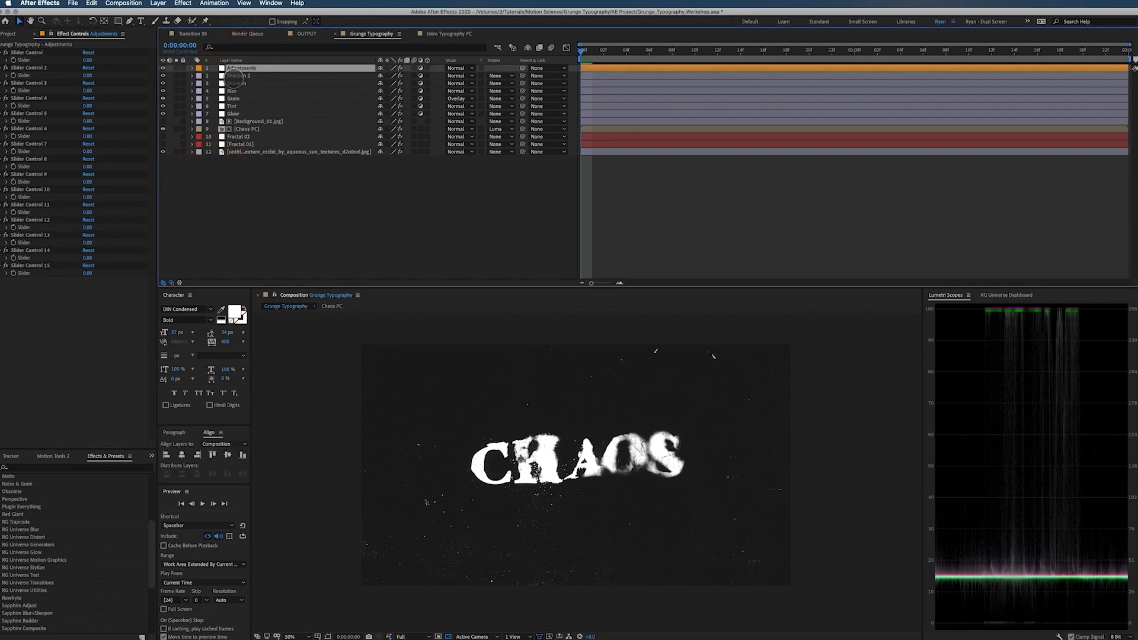
click(236, 76)
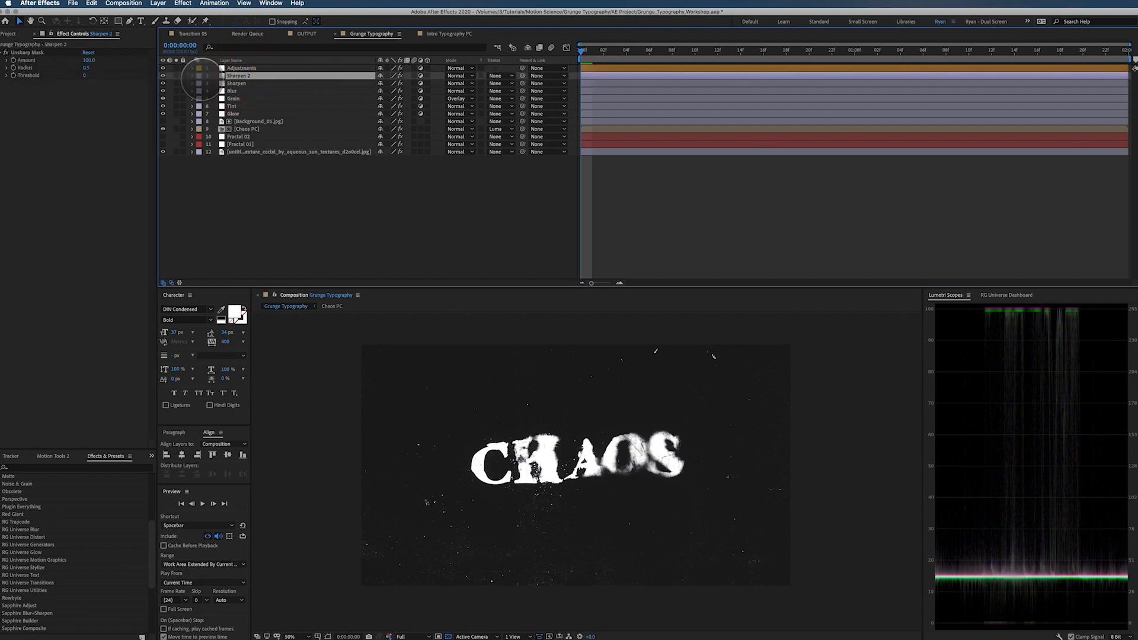
click(236, 83)
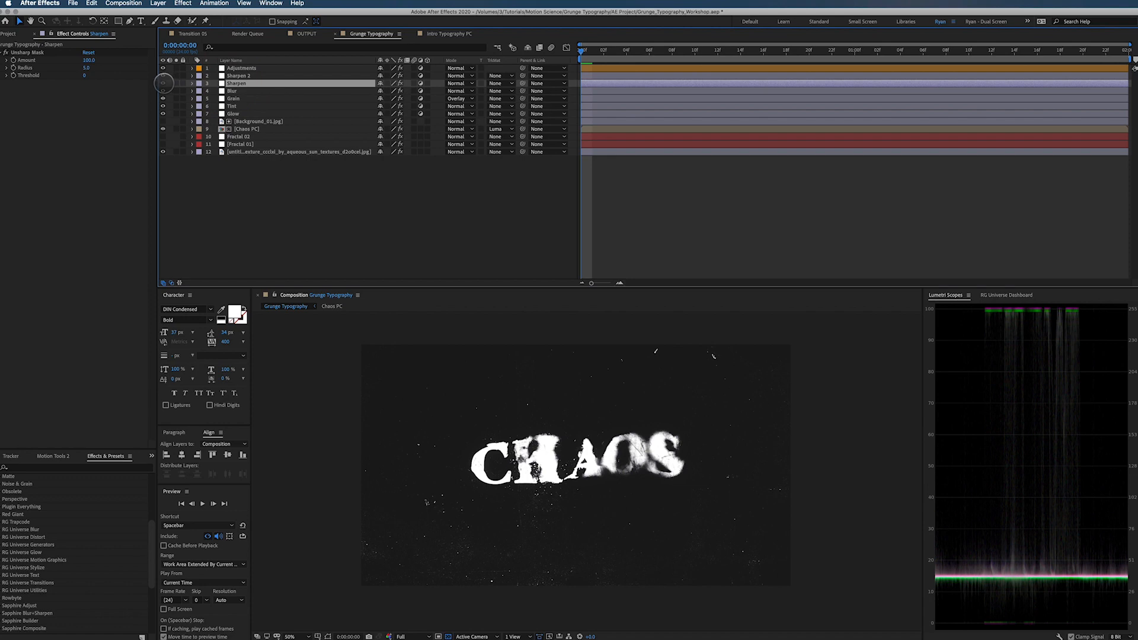
Rename the first Slider Control on the Adjustments layer to Camera Lens Blur
click(237, 69)
click(26, 53)
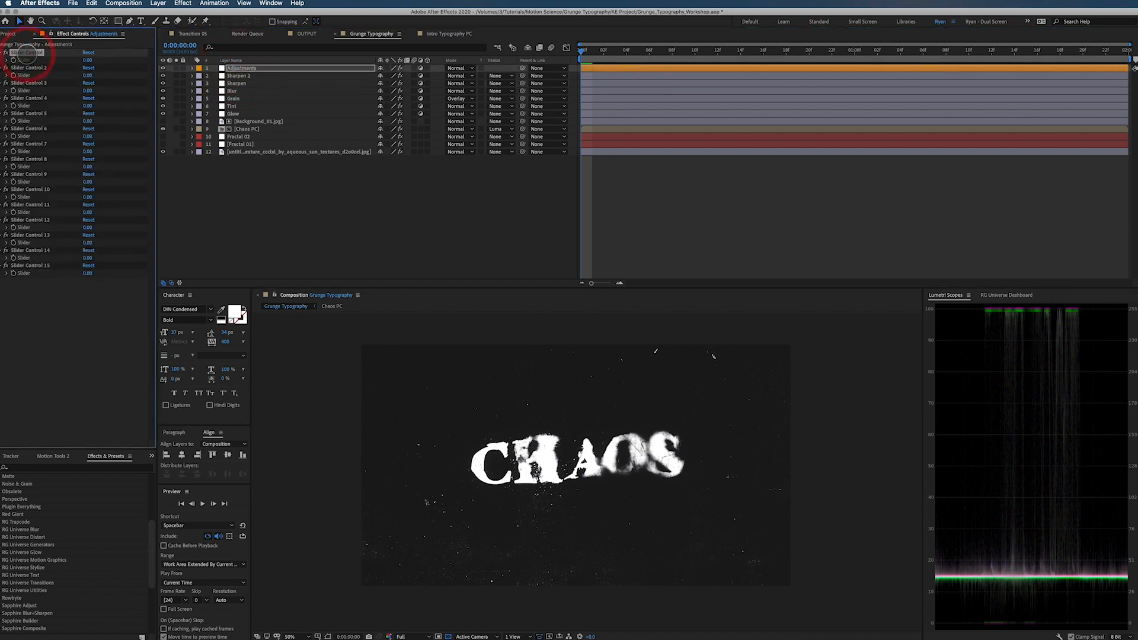
key(Return)
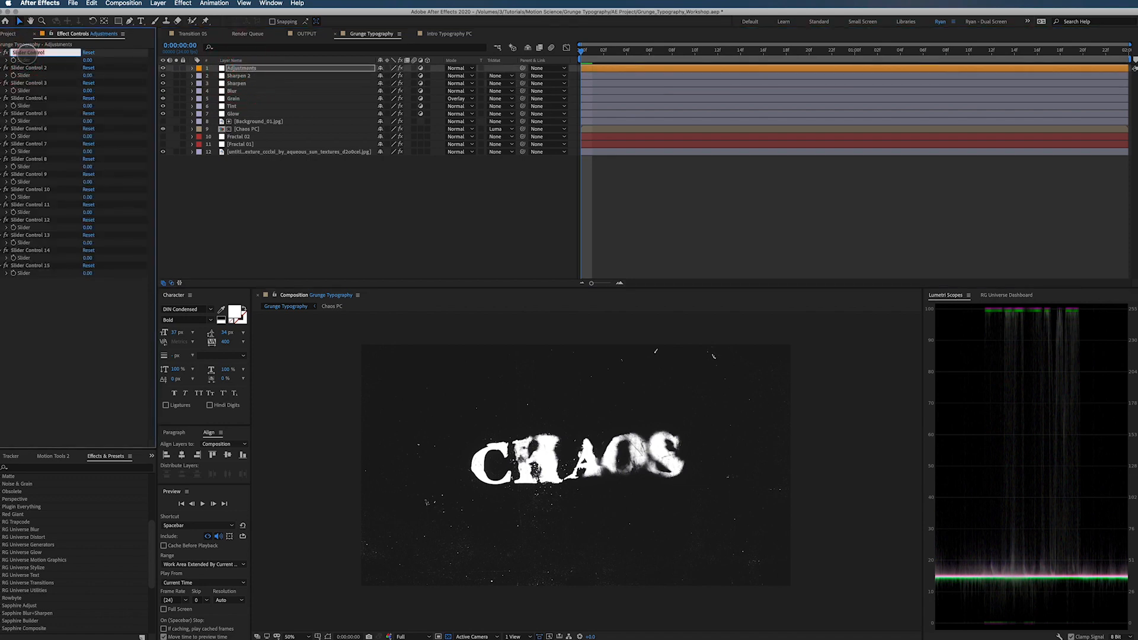
text(Ch)
key(Return)
Lock the Effect Controls display to the Adjustments layer so its sliders stay shown when other layers are selected
click(246, 129)
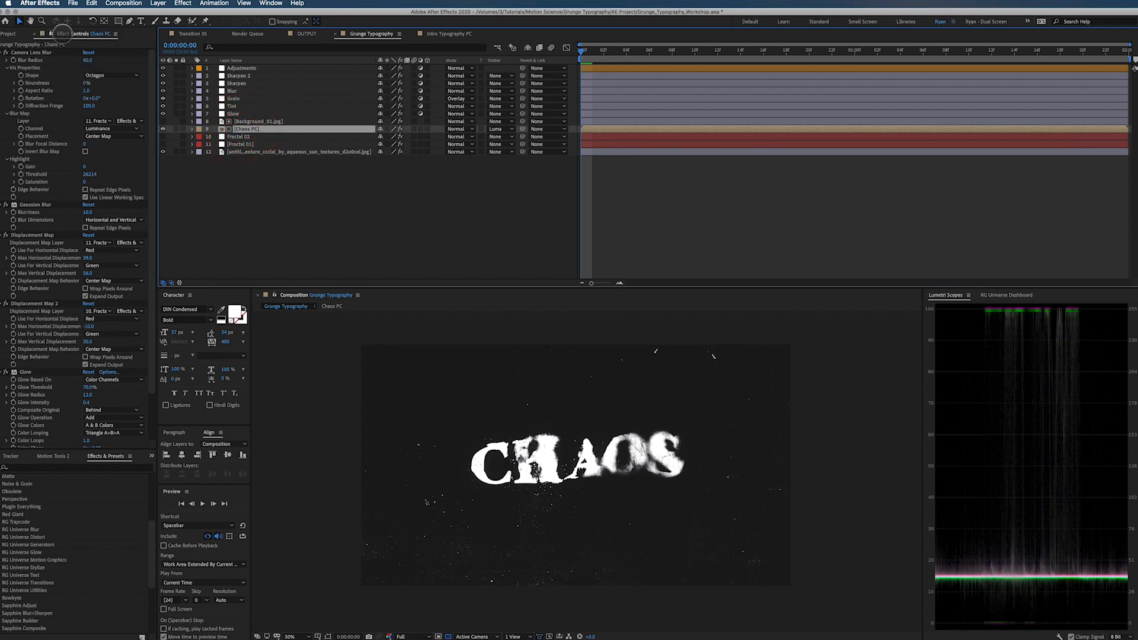
click(235, 67)
click(51, 33)
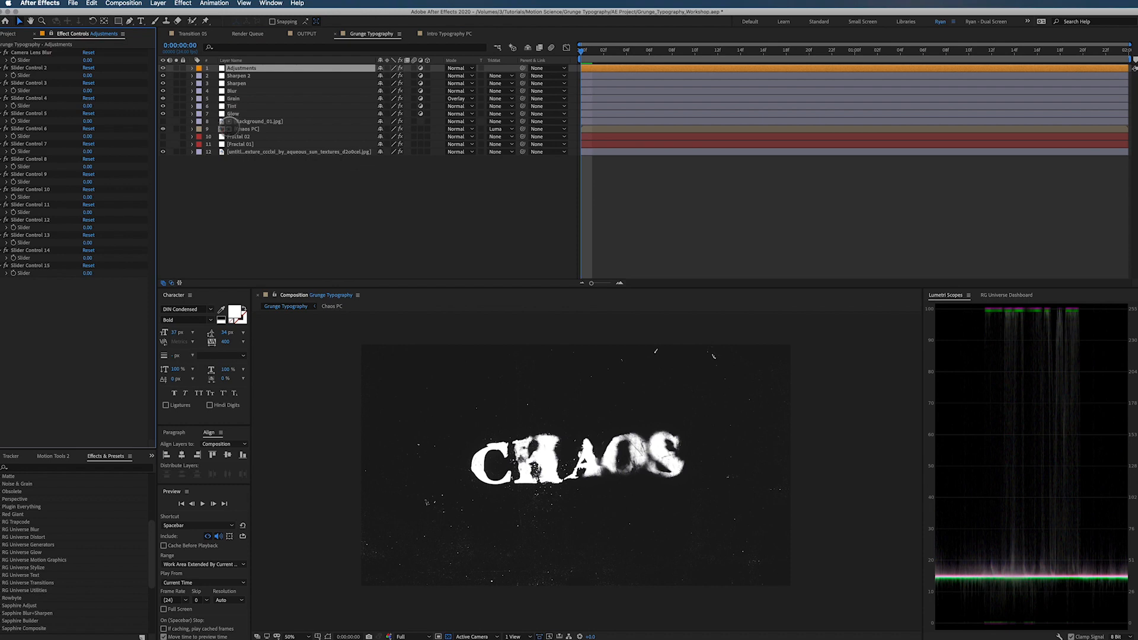
Reveal only the effects of the Chaos PC layer beneath it in the timeline
click(222, 128)
click(192, 129)
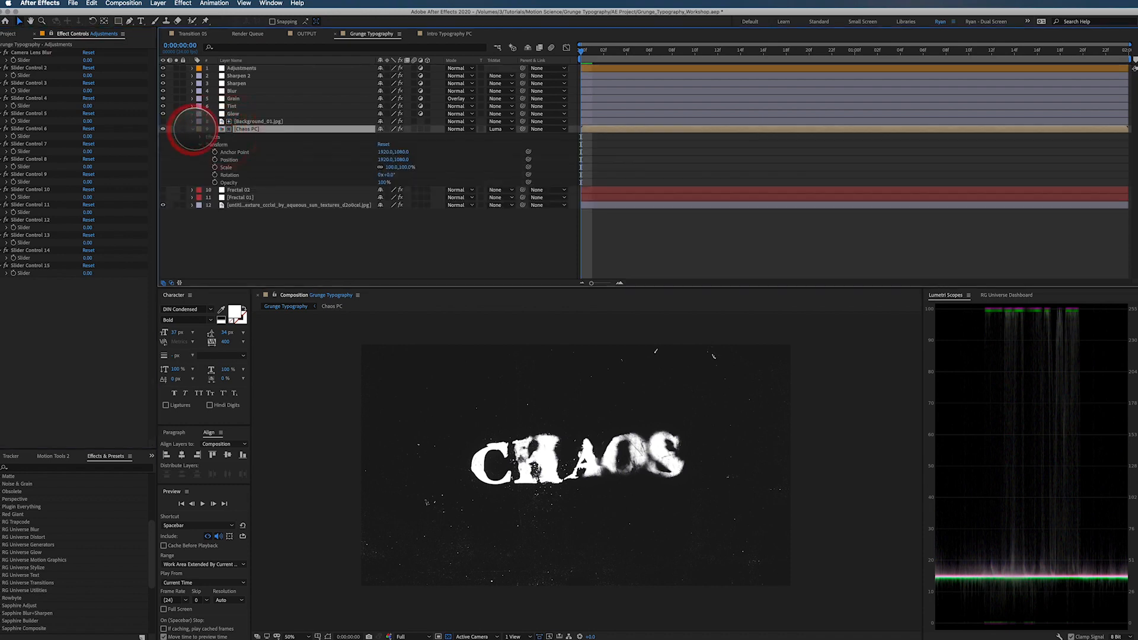
click(201, 144)
click(200, 136)
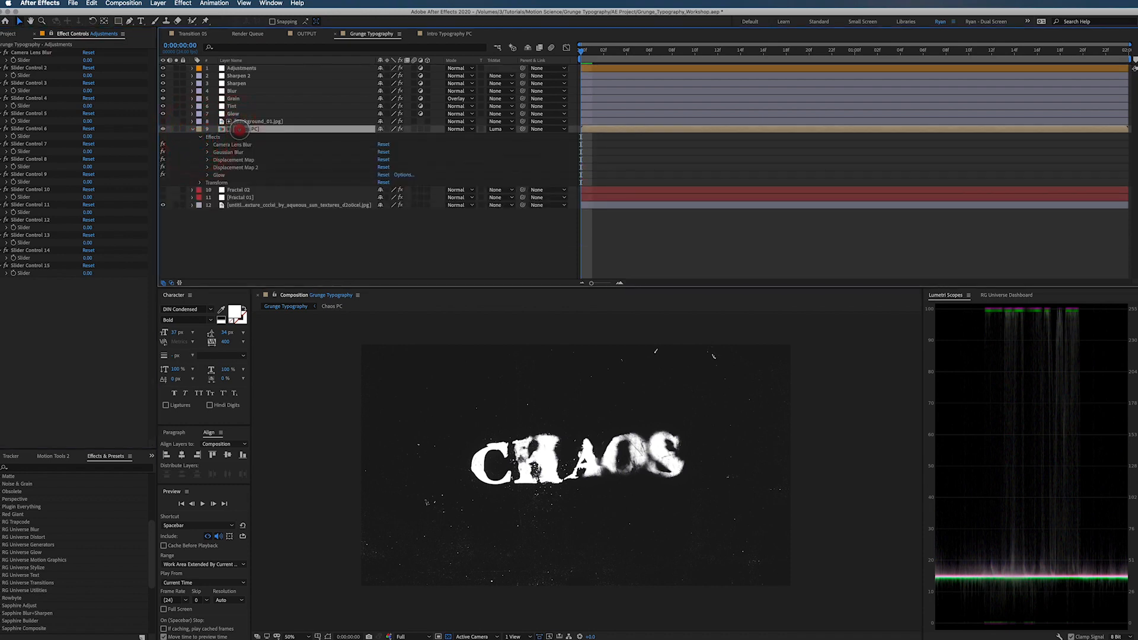
key(e)
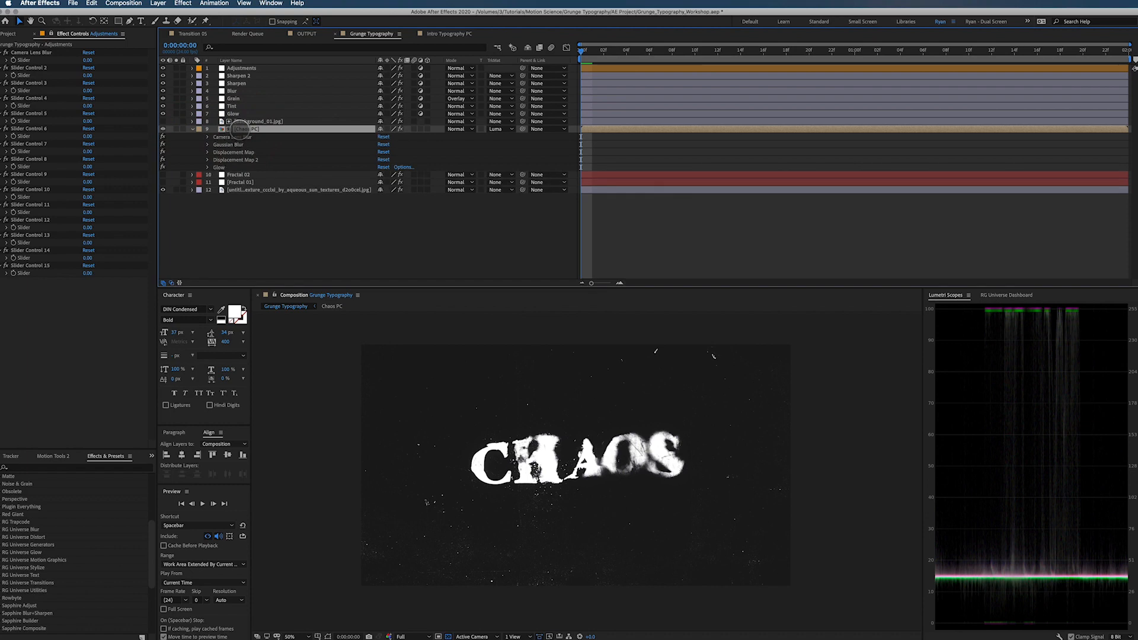
Reveal the effects of the Background_01.jpg layer alongside those of the Chaos PC layer in the timeline
click(240, 122)
key(e)
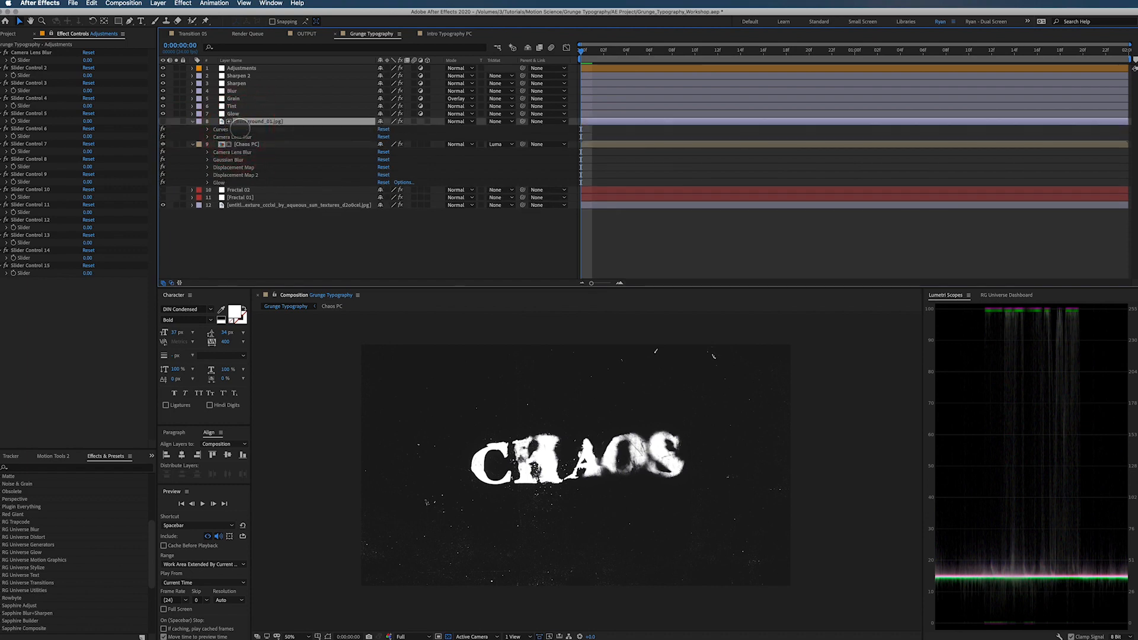
click(240, 144)
key(e)
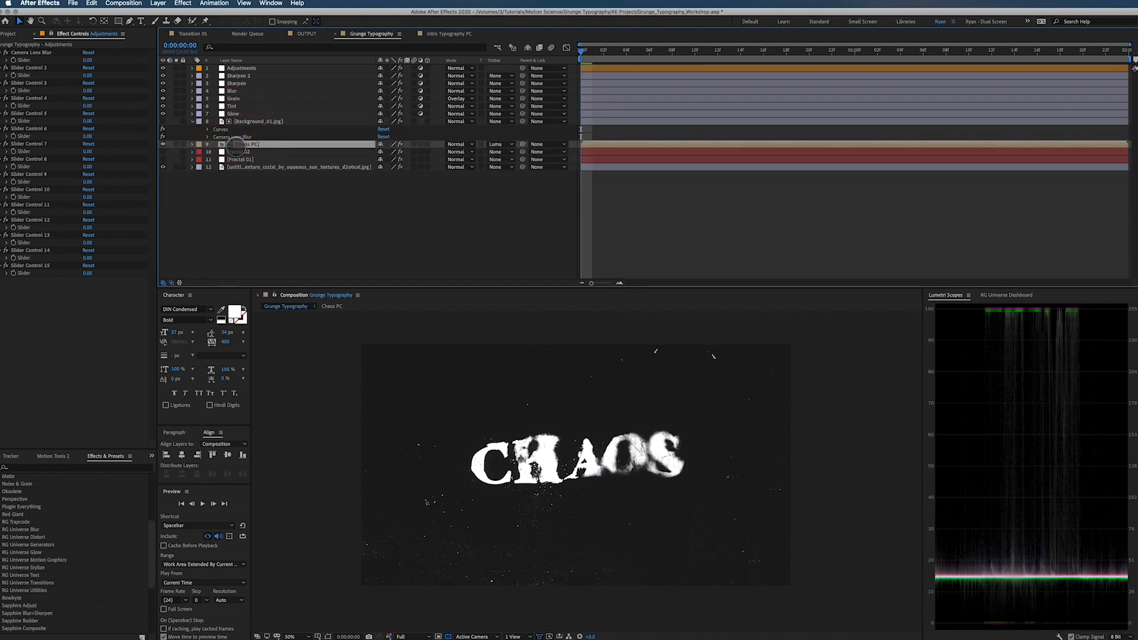
key(e)
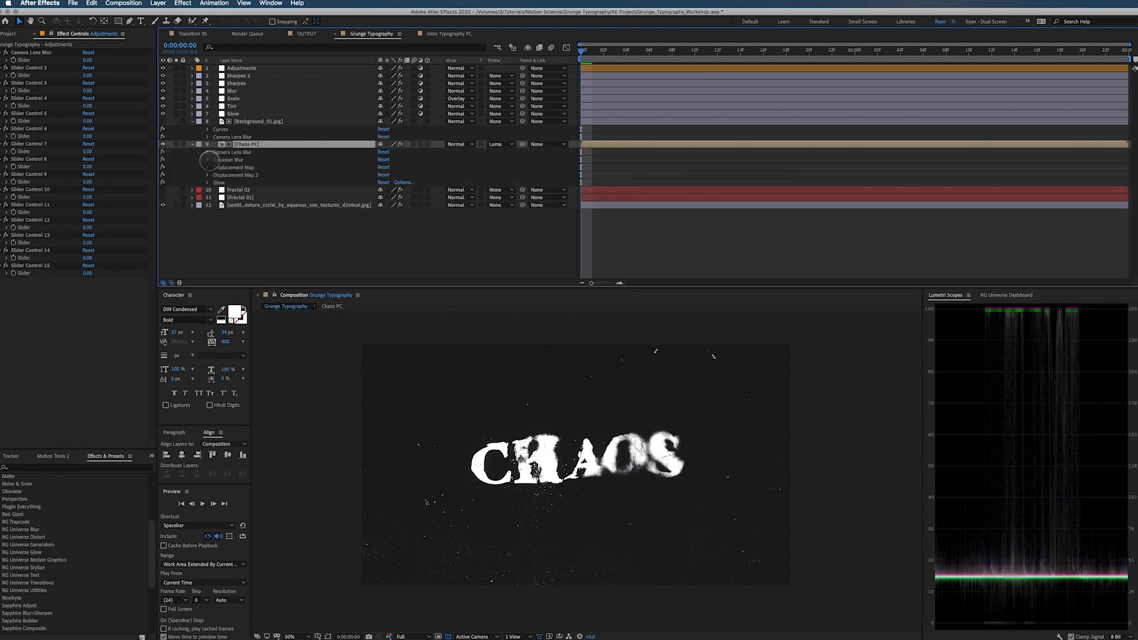
Link the Blur Radius of Chaos PC's Camera Lens Blur to the Camera Lens Blur slider and set that slider to 60
click(207, 152)
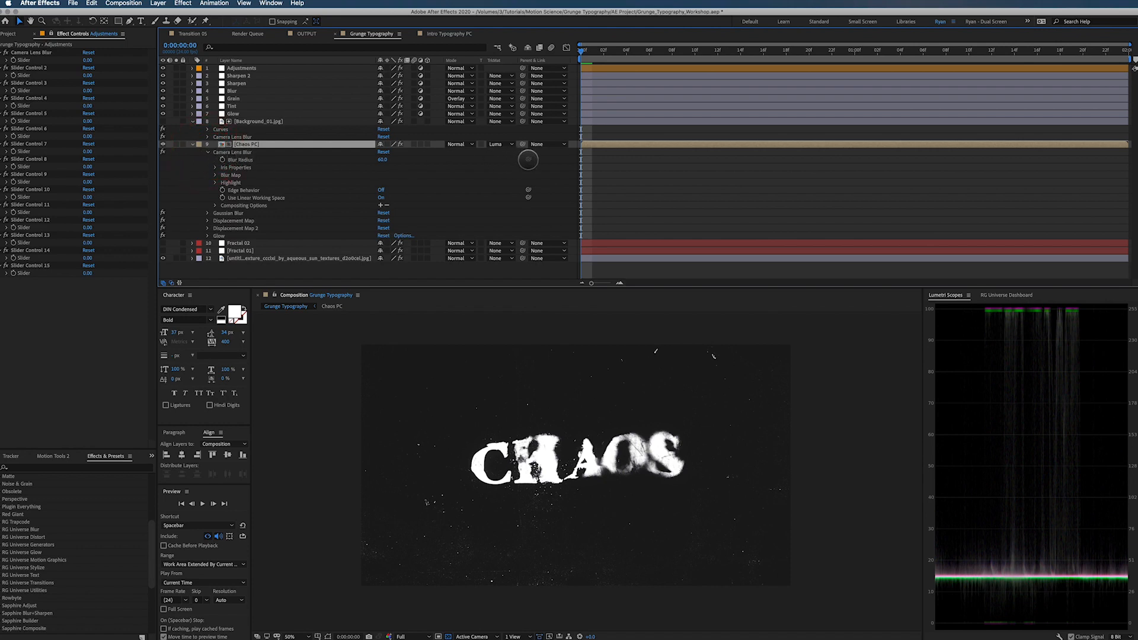
drag(528, 159, 22, 60)
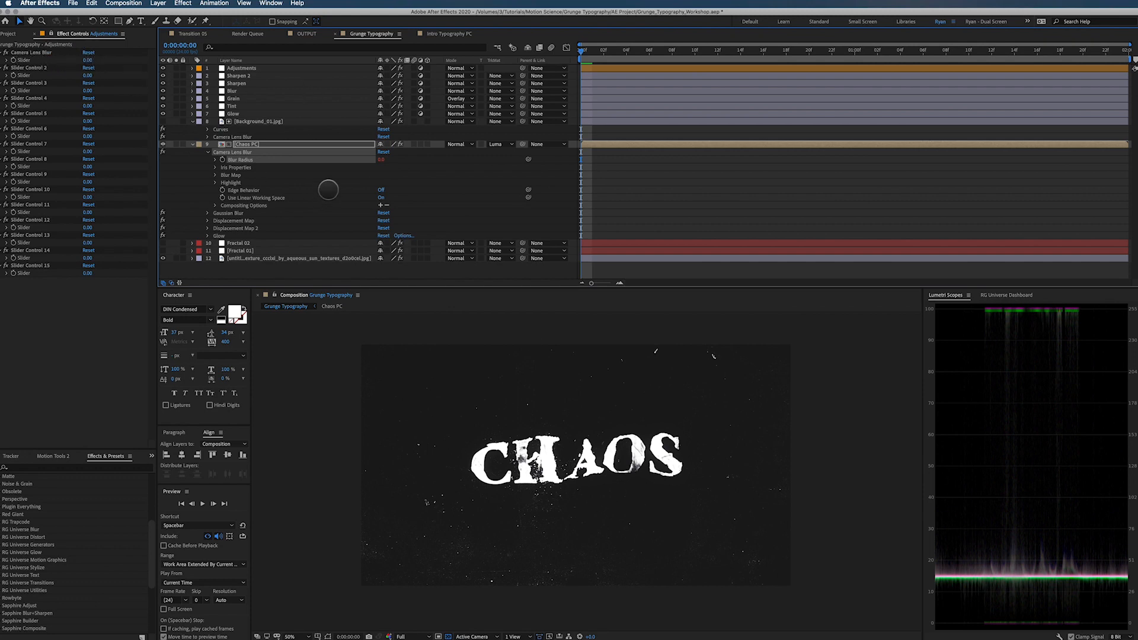
click(89, 60)
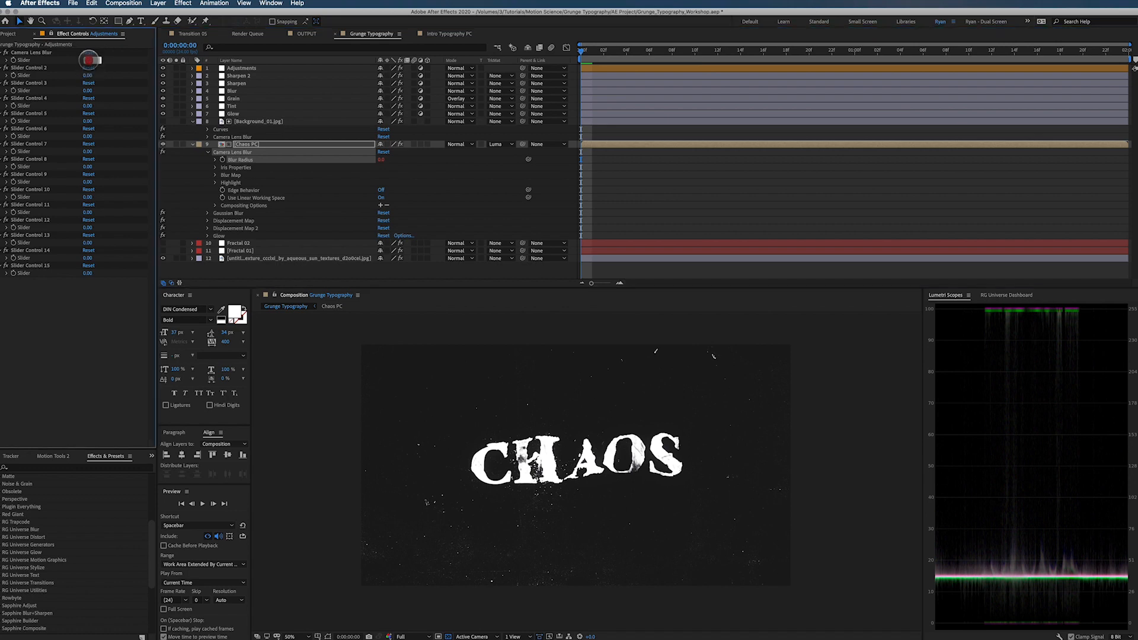
text(60)
key(Return)
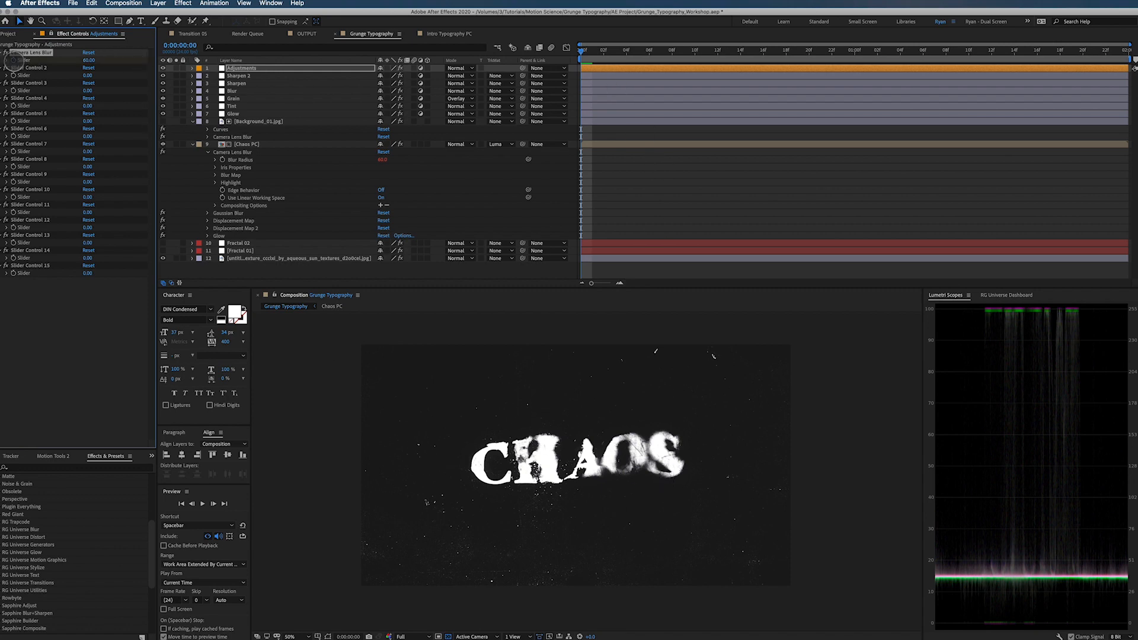
Add a keyframe to the Camera Lens Blur slider at 0:00:00:00 and reveal it on the Adjustments layer
click(13, 60)
click(593, 70)
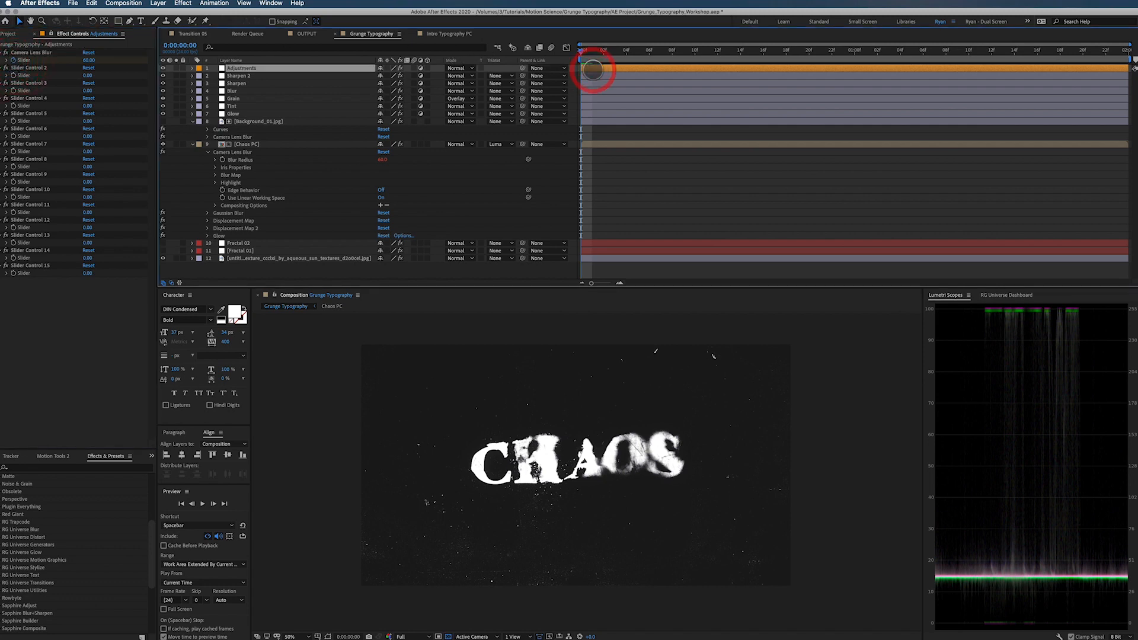
key(u)
click(581, 81)
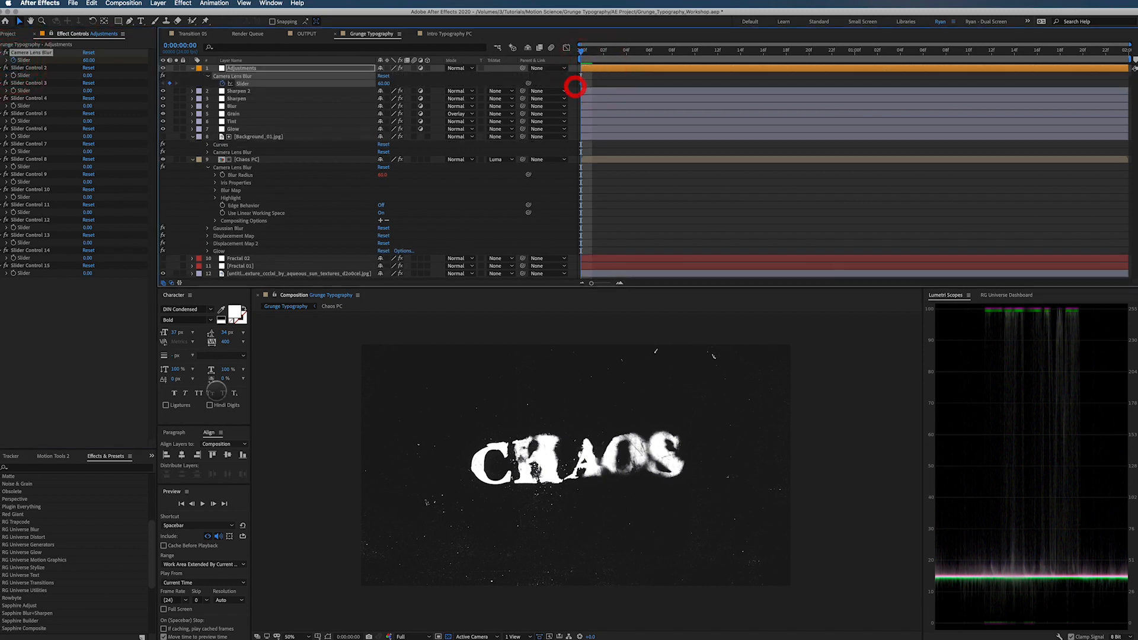
click(54, 456)
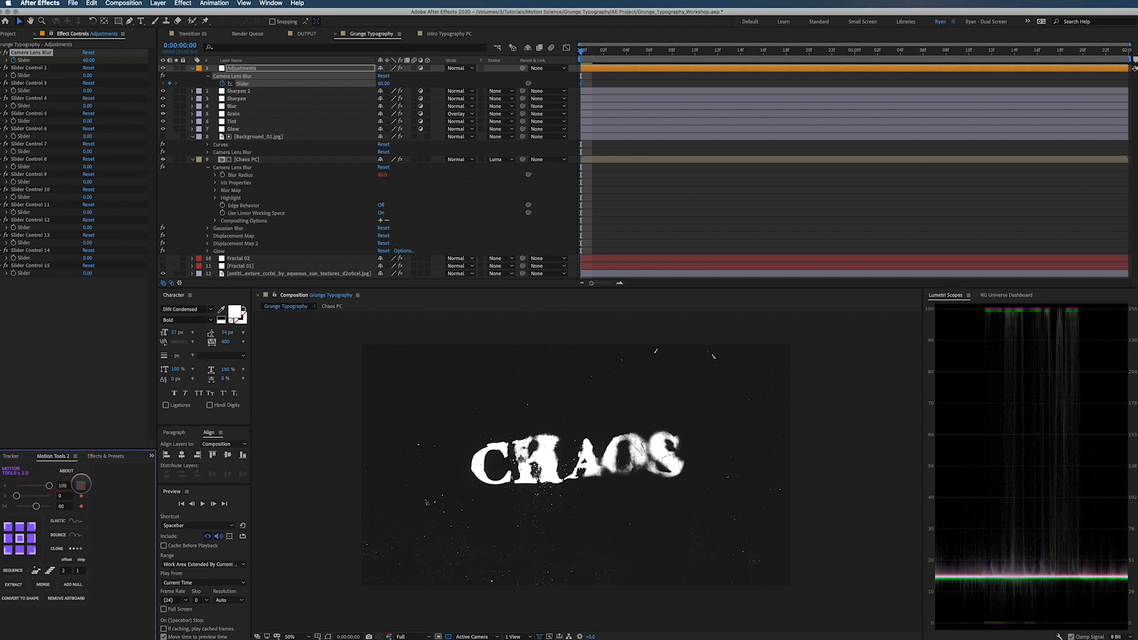
Keyframe the Camera Lens Blur slider at 30 at 0:00:00:06 and preview the change between both keyframes
drag(583, 50, 652, 51)
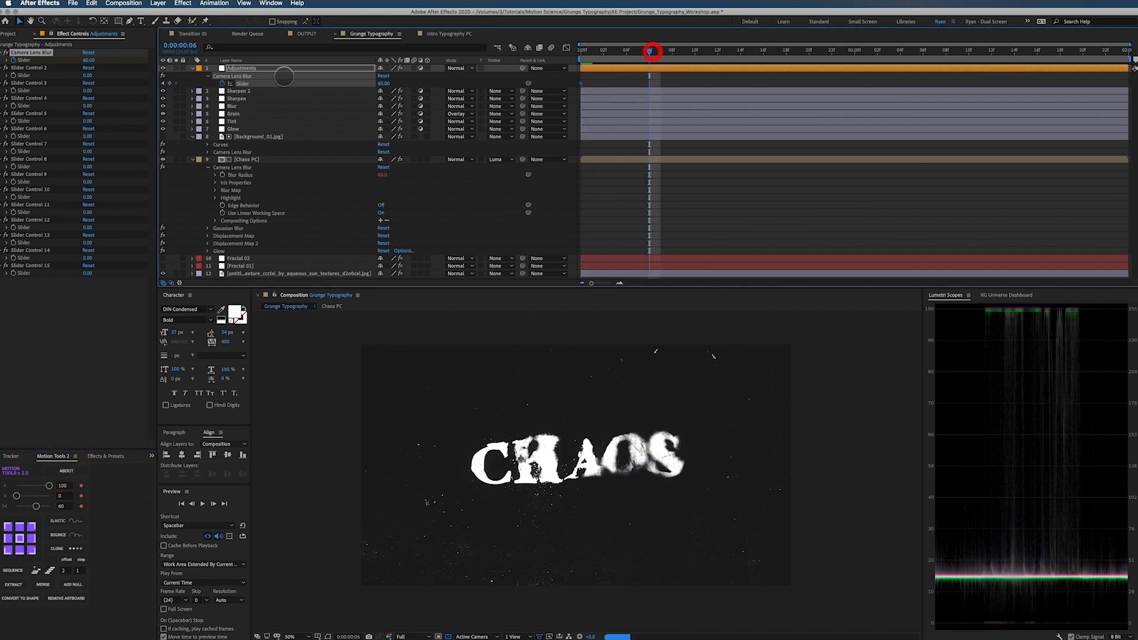
click(88, 60)
text(30)
key(Return)
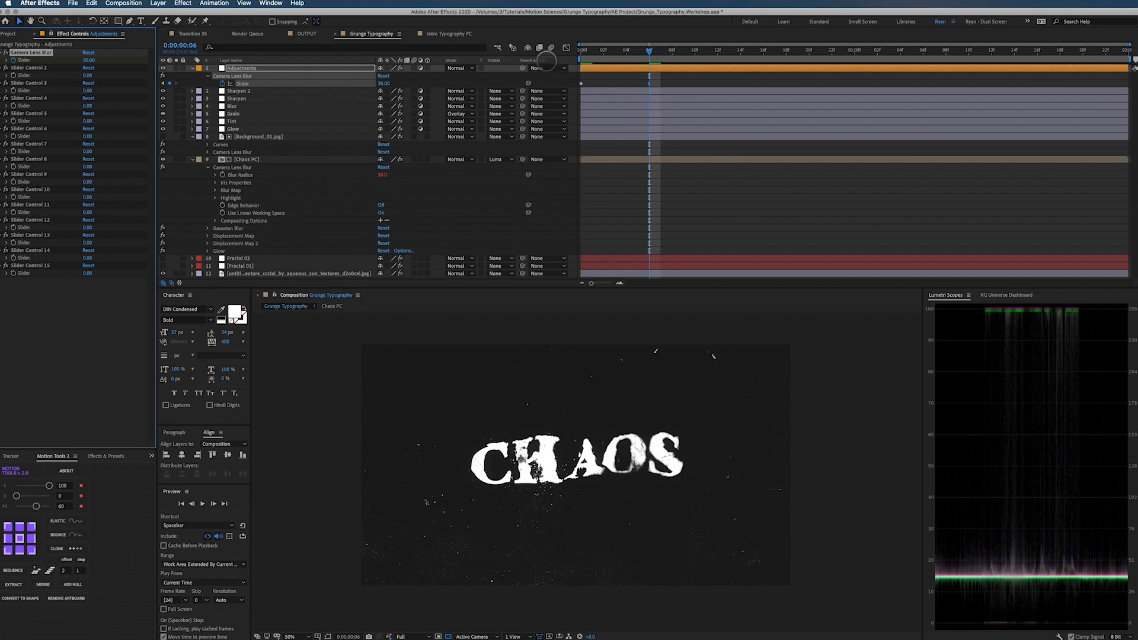
drag(649, 51, 580, 51)
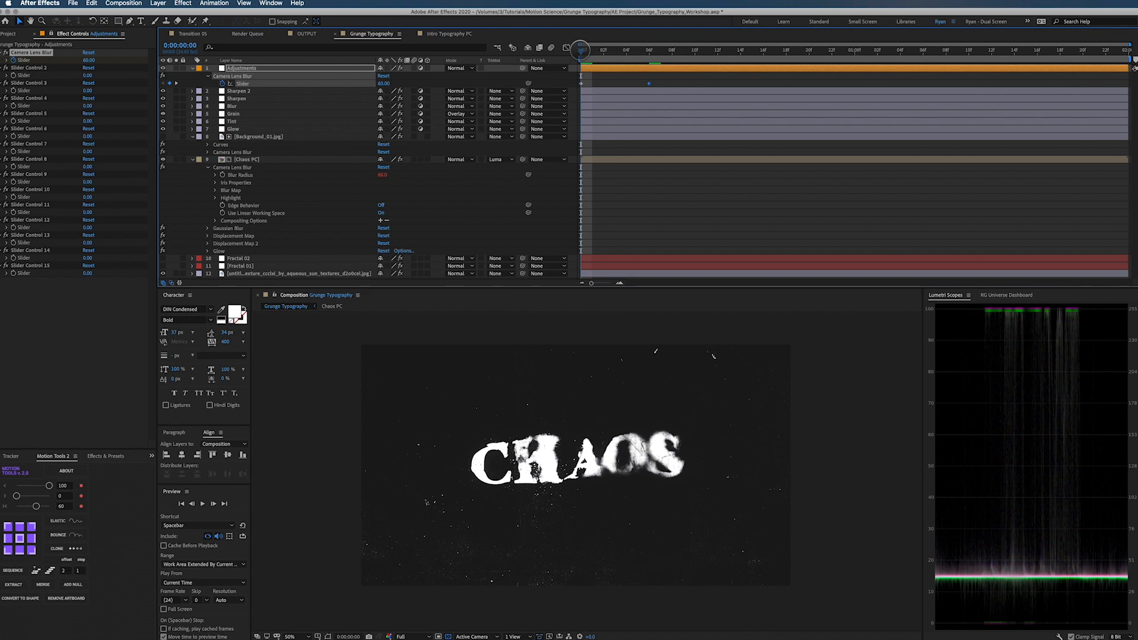
drag(584, 49, 649, 50)
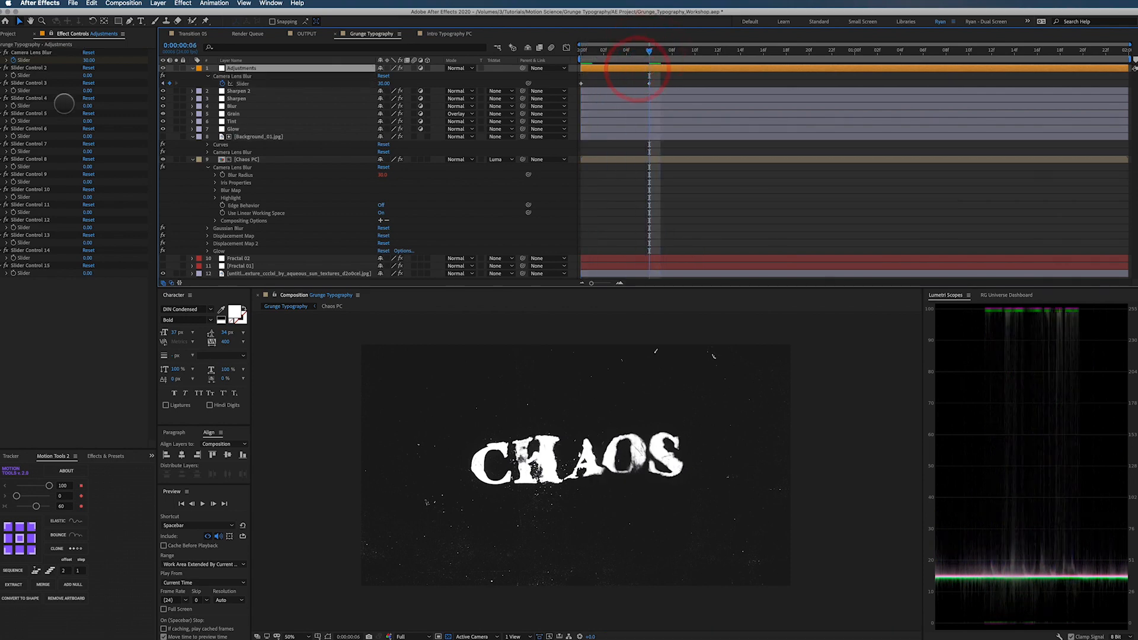
Rename Slider Control 2 to Horizontal Displace Type and Slider Control 3 to Vertical Displace Type
click(29, 68)
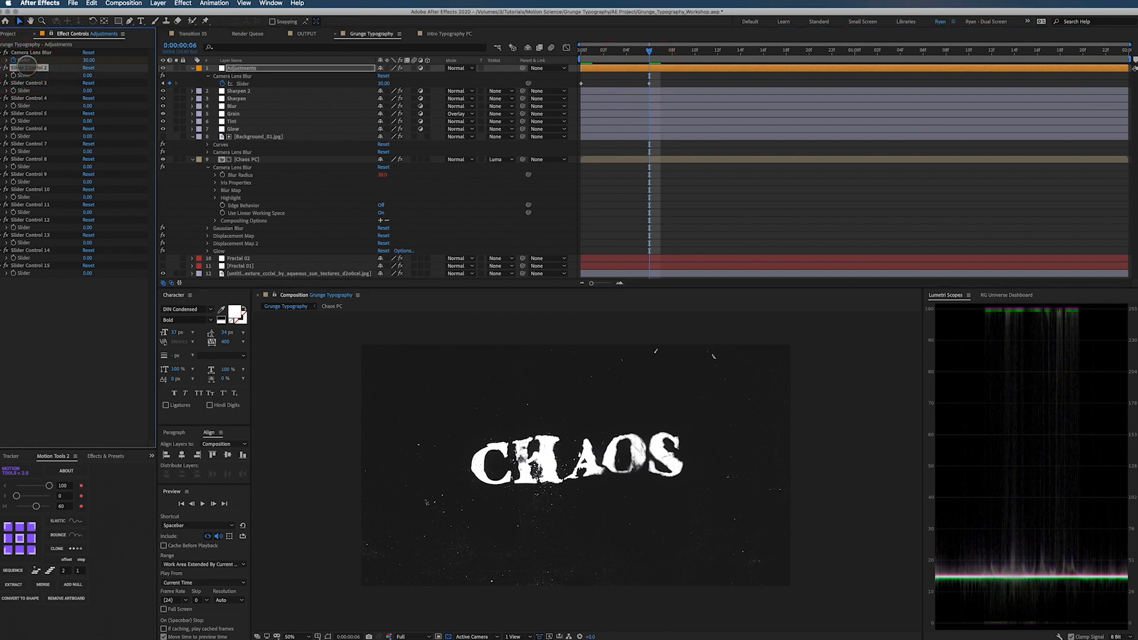
key(Return)
text(Horizontal Displace Type)
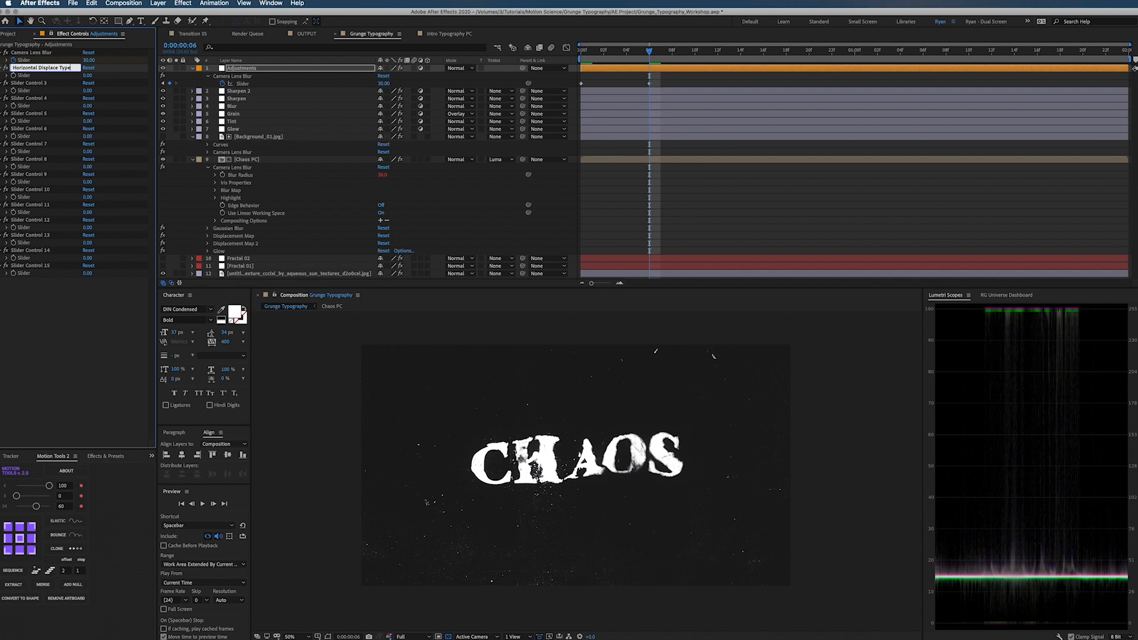
key(Return)
click(21, 83)
text(Vertical Displace Type)
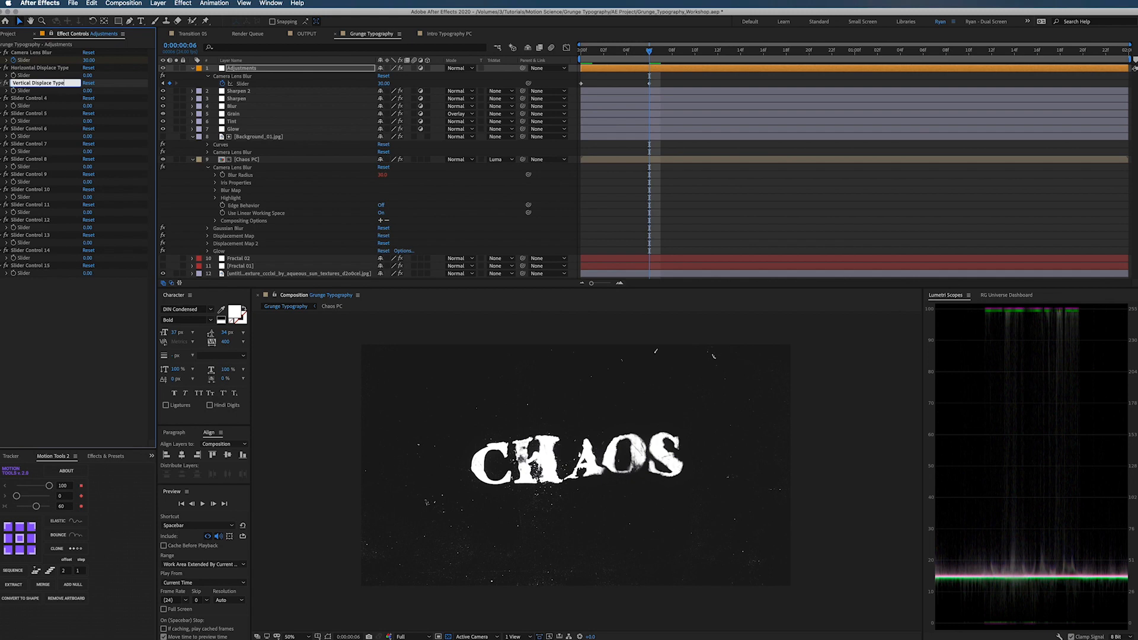
key(Return)
Rename Slider Control 4 to Fractal 01 Random Seed and Slider Control 5 to Fractal 02 Random Seed
click(23, 97)
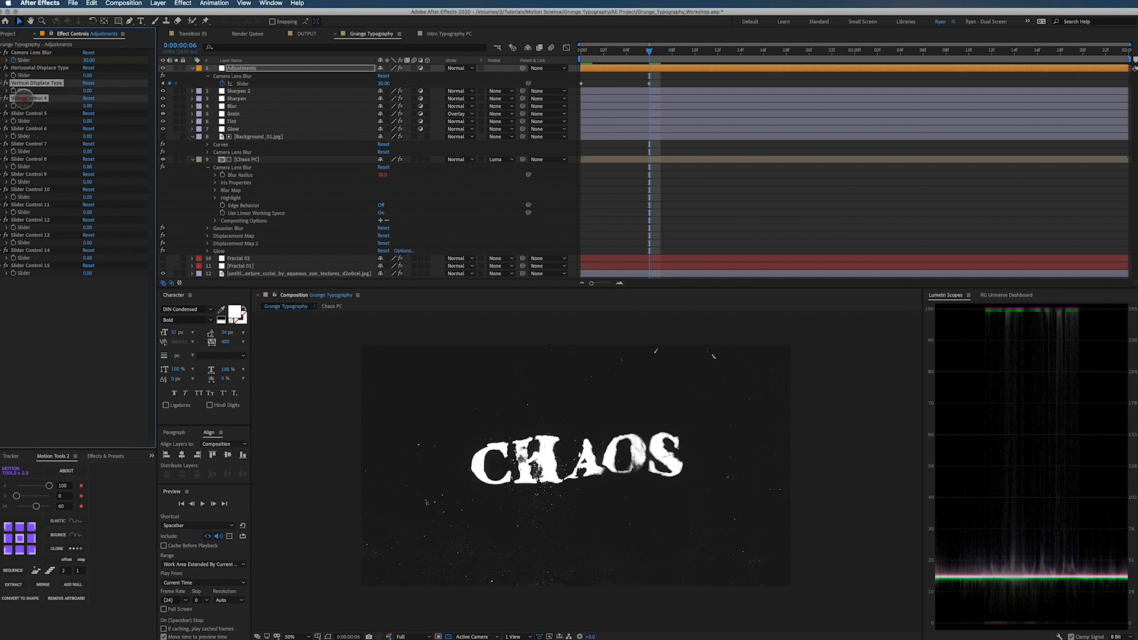
key(Return)
text(Fractal 01 Random Seed)
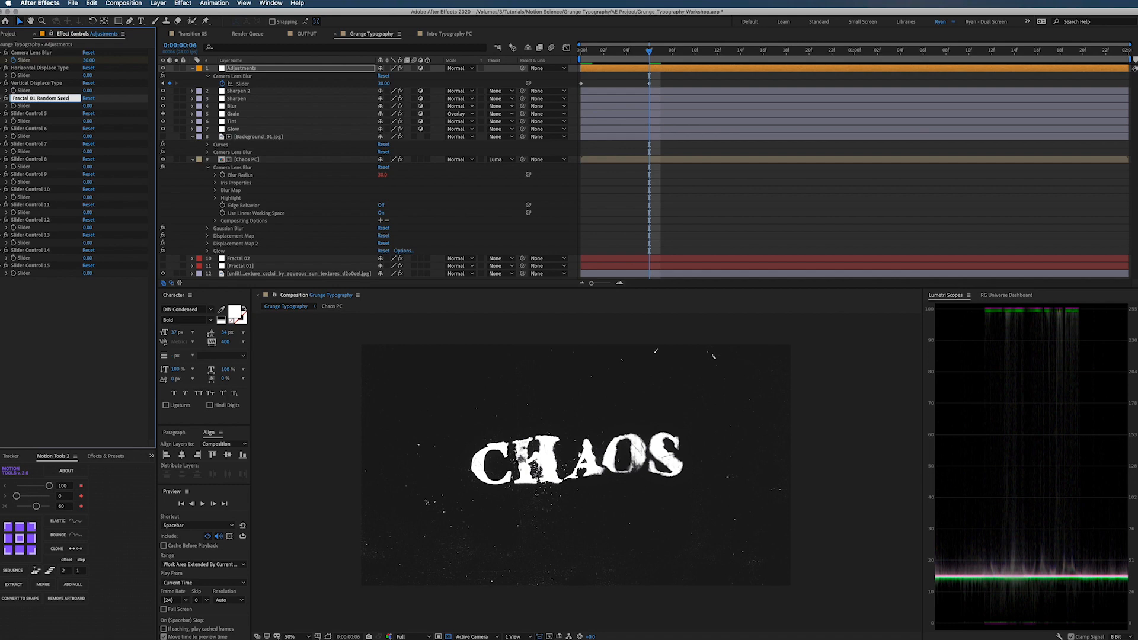
key(Return)
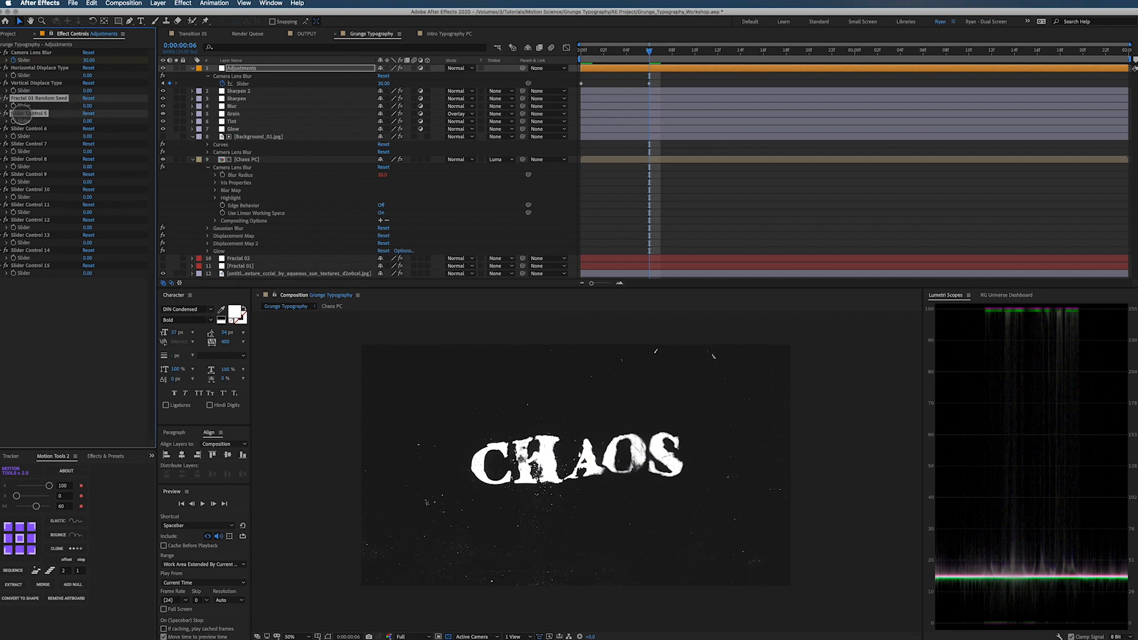
click(26, 112)
key(Return)
text(Fractal 0)
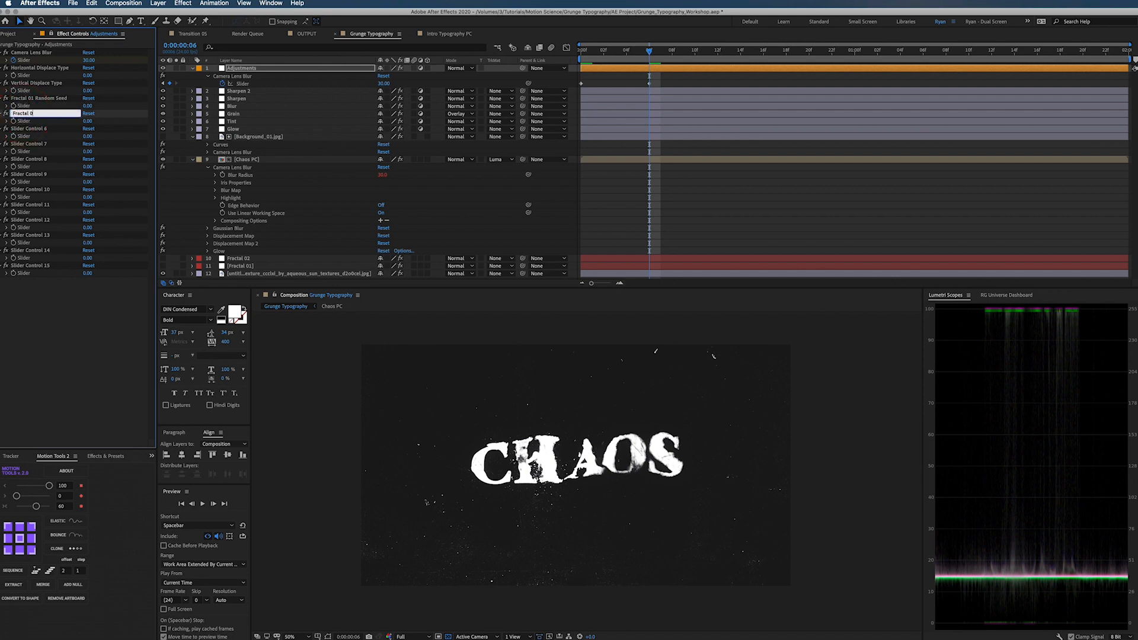
text(2 Random Seed)
key(Return)
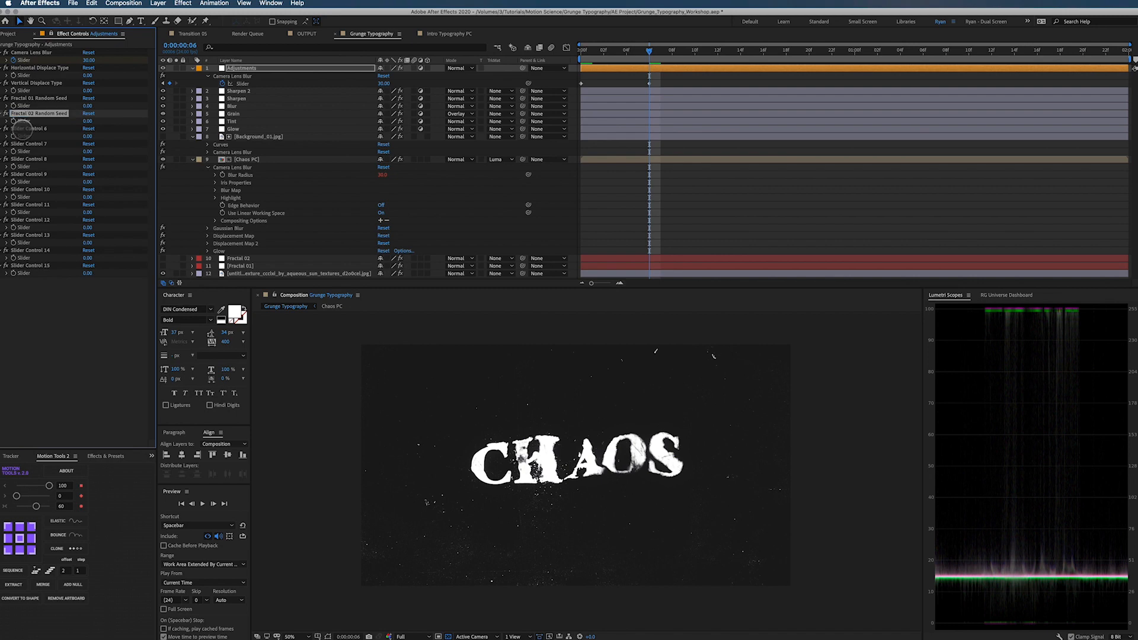
Rename Slider Control 6 to Gaussian Blur Type and Slider Control 7 to Global Glow Width
click(24, 128)
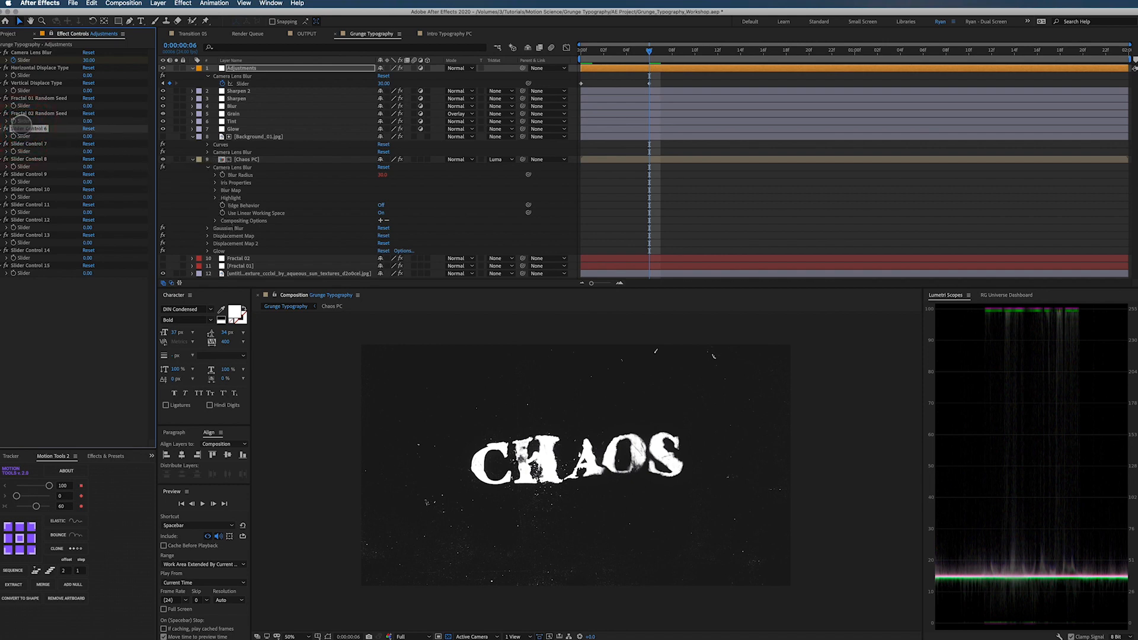
key(Return)
text(Gaussian)
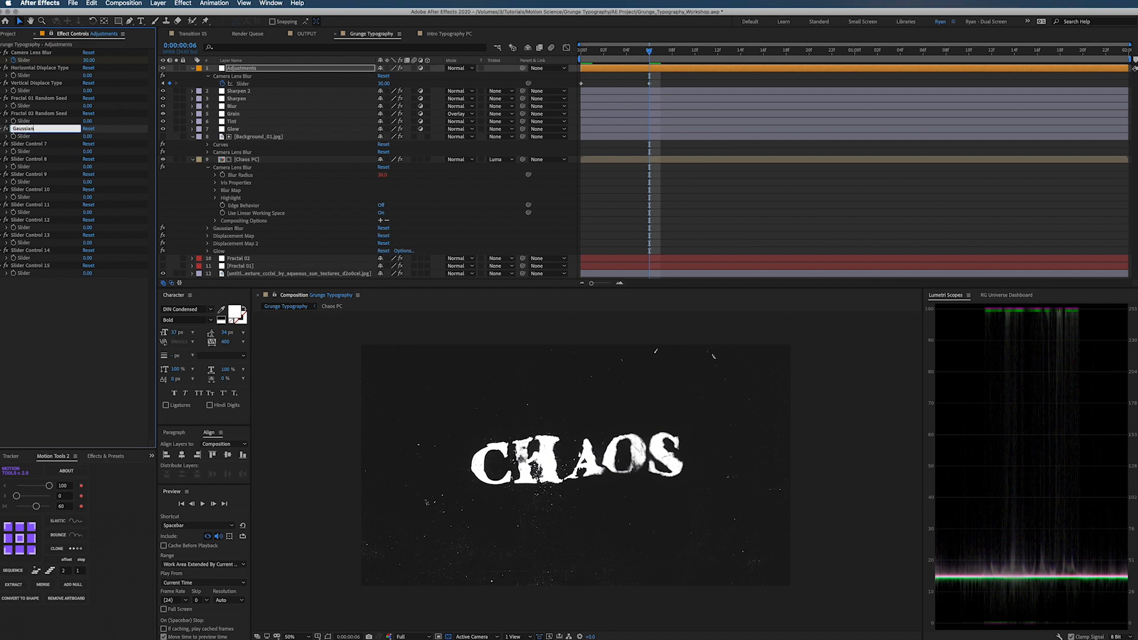
text( Blur Type)
key(Return)
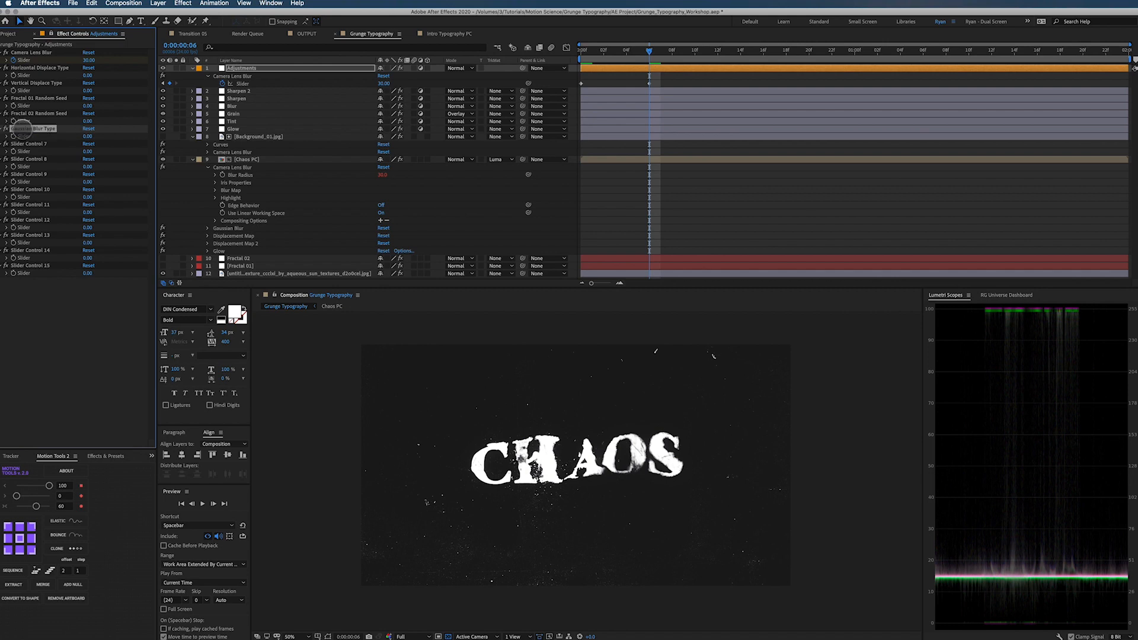
click(25, 143)
key(Return)
text(Global Glow Width)
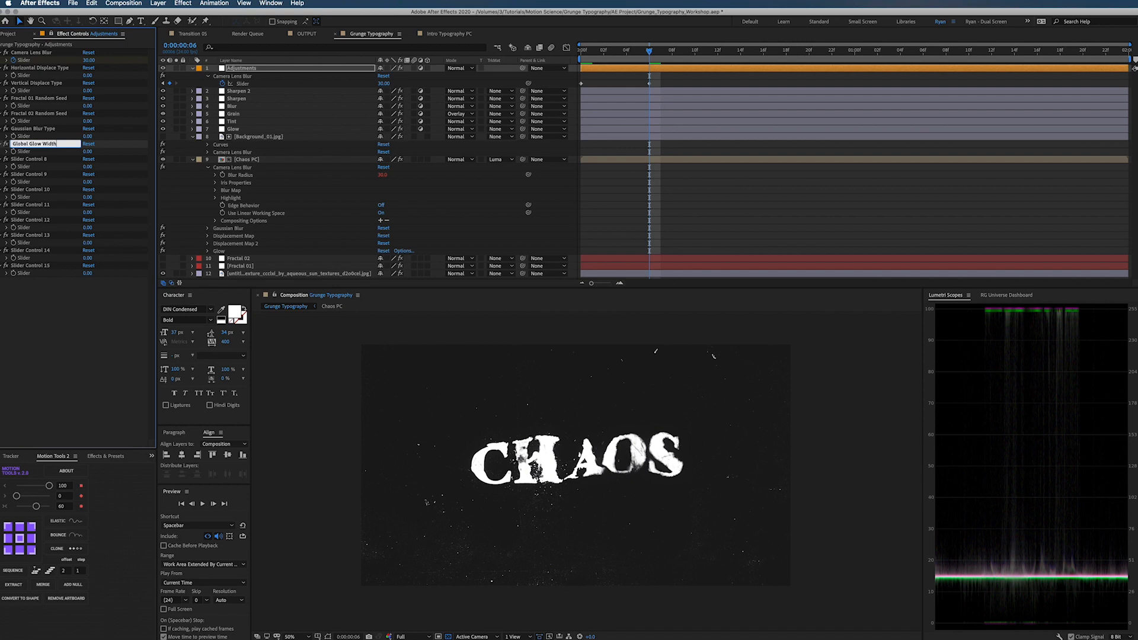
key(Return)
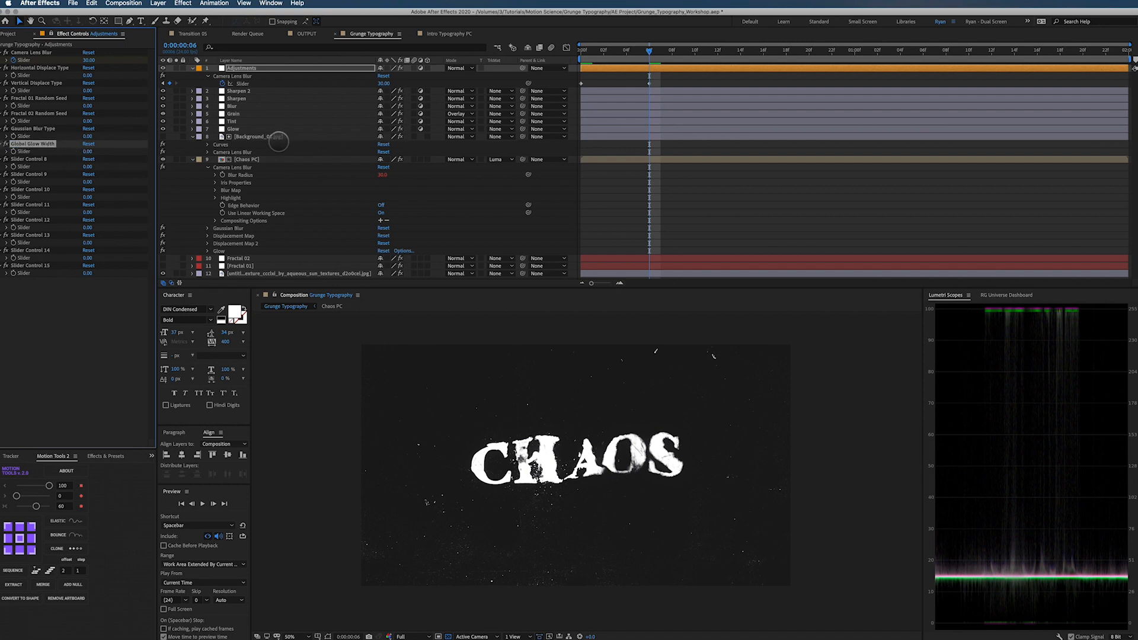
Collapse the Background_01.jpg layer and delete the unused Slider Controls 8 through 15 from the Adjustments layer
click(235, 128)
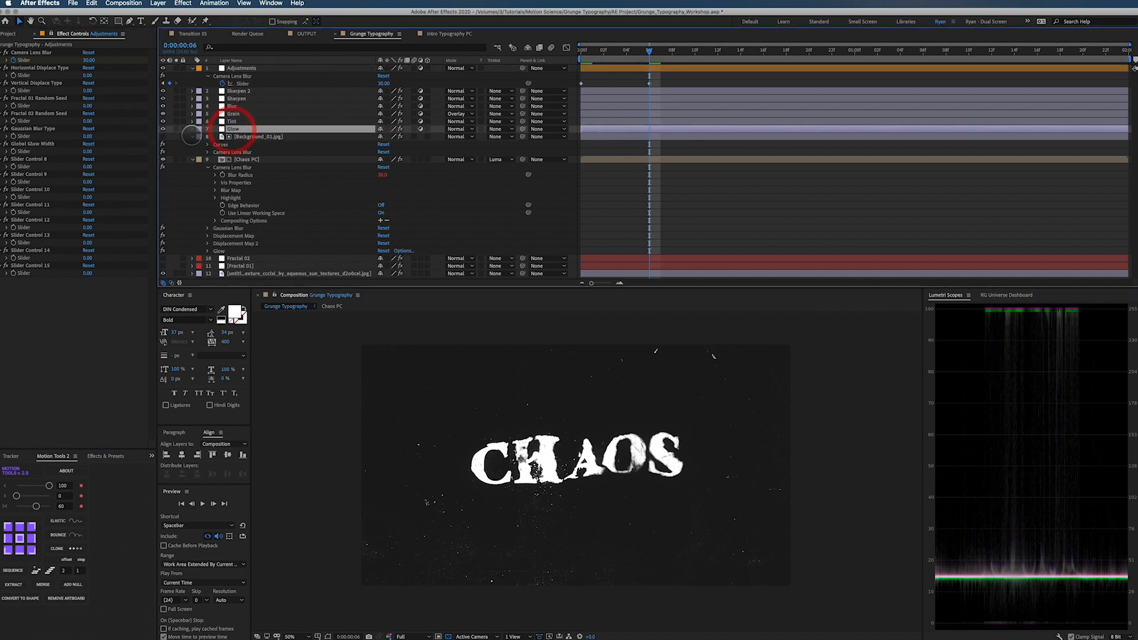
click(192, 136)
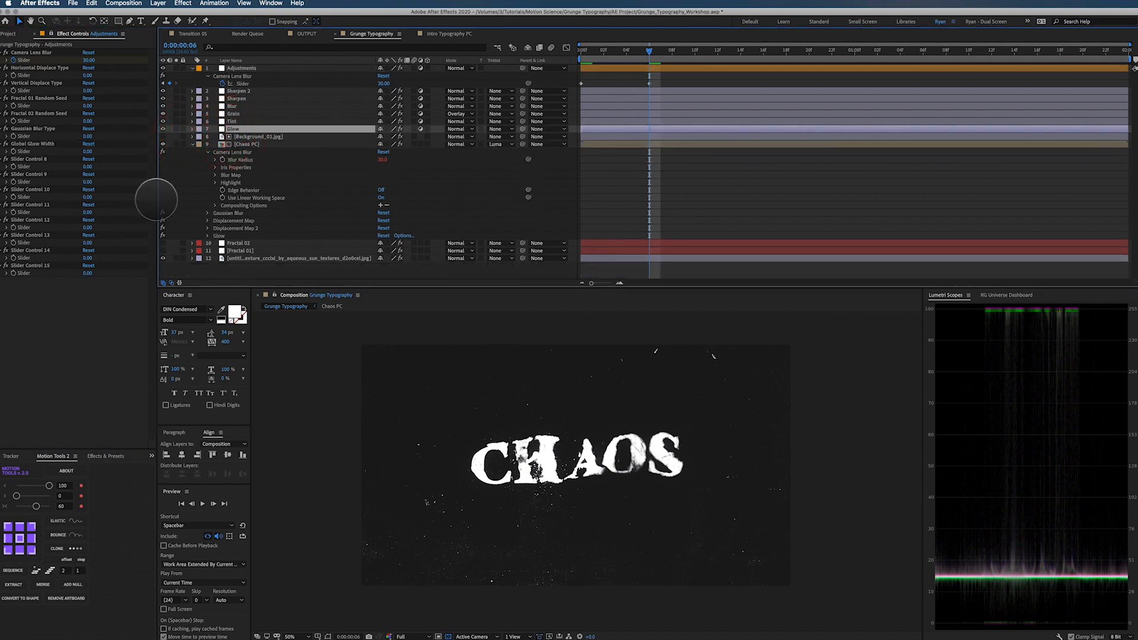
click(24, 158)
key(Return)
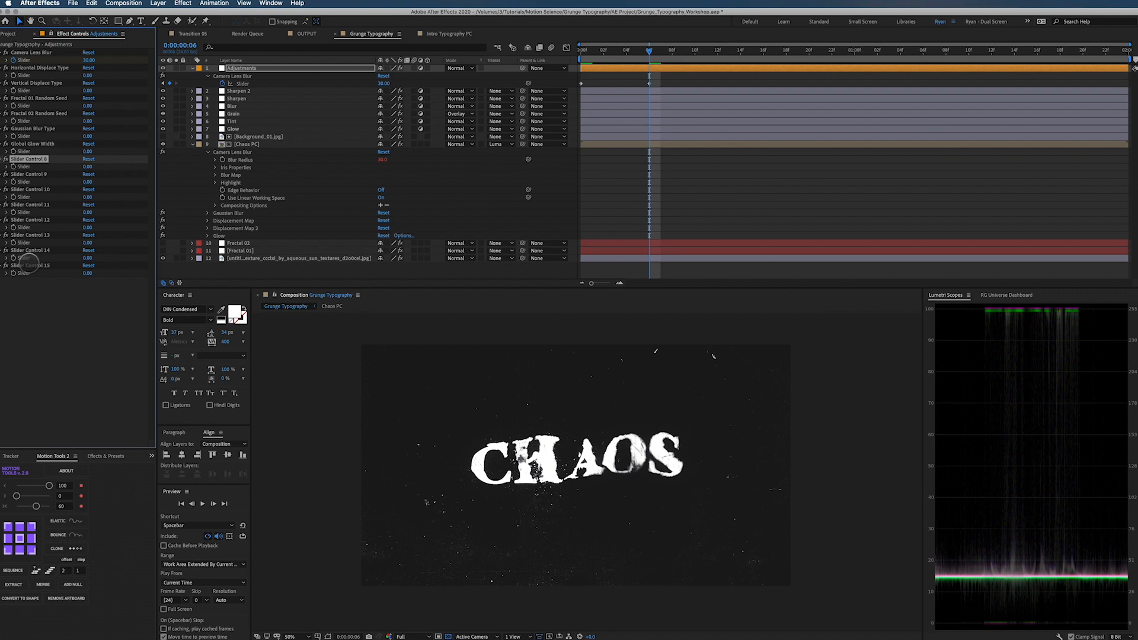
shift+click(28, 265)
key(Delete)
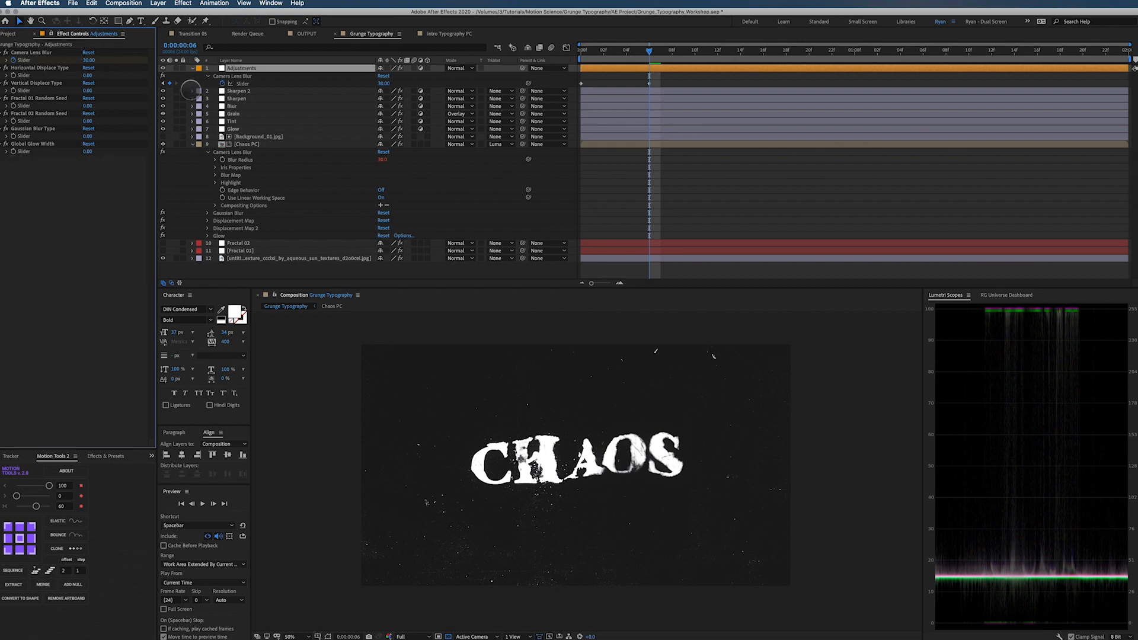
Inspect the first Displacement Map's settings on the Chaos PC layer and toggle that effect to check its influence
click(207, 220)
scroll(206, 221, down, 1)
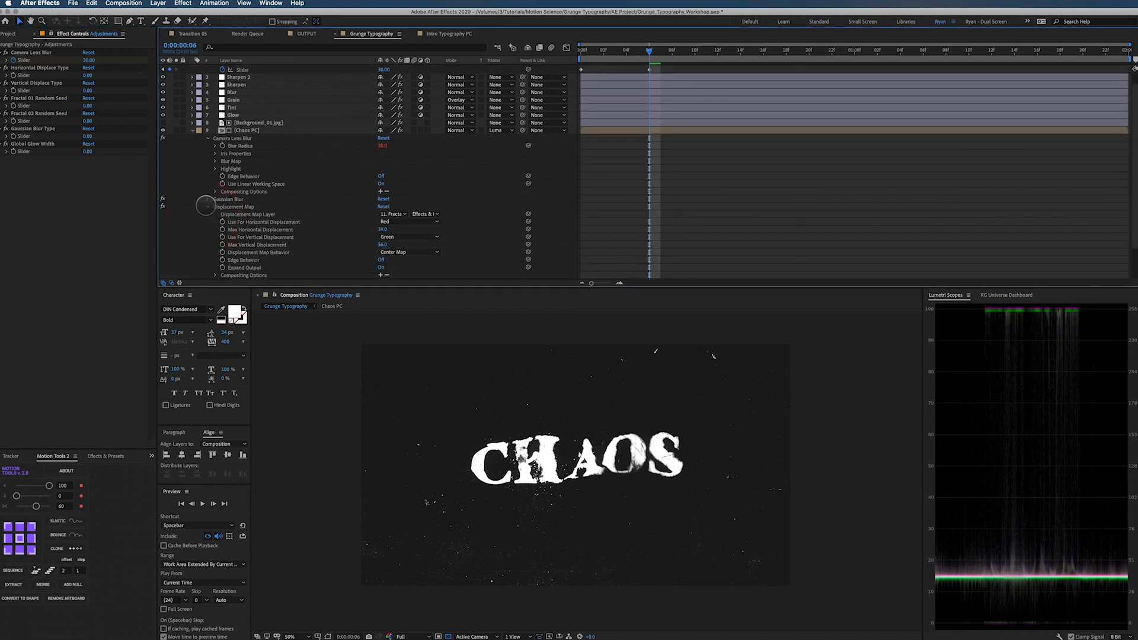
click(208, 206)
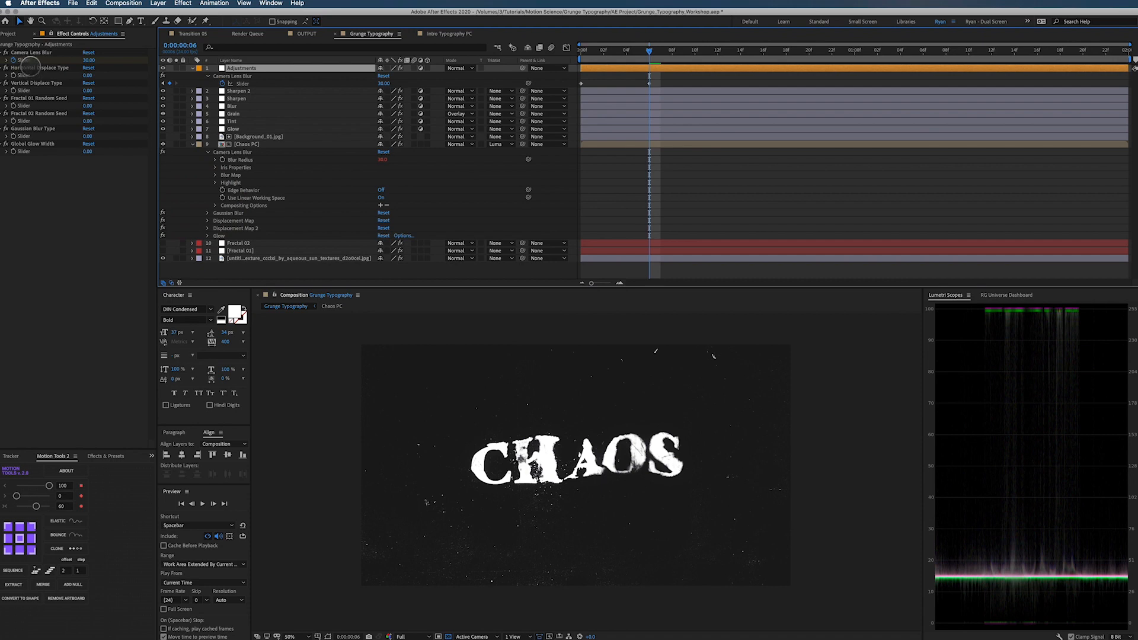
click(40, 83)
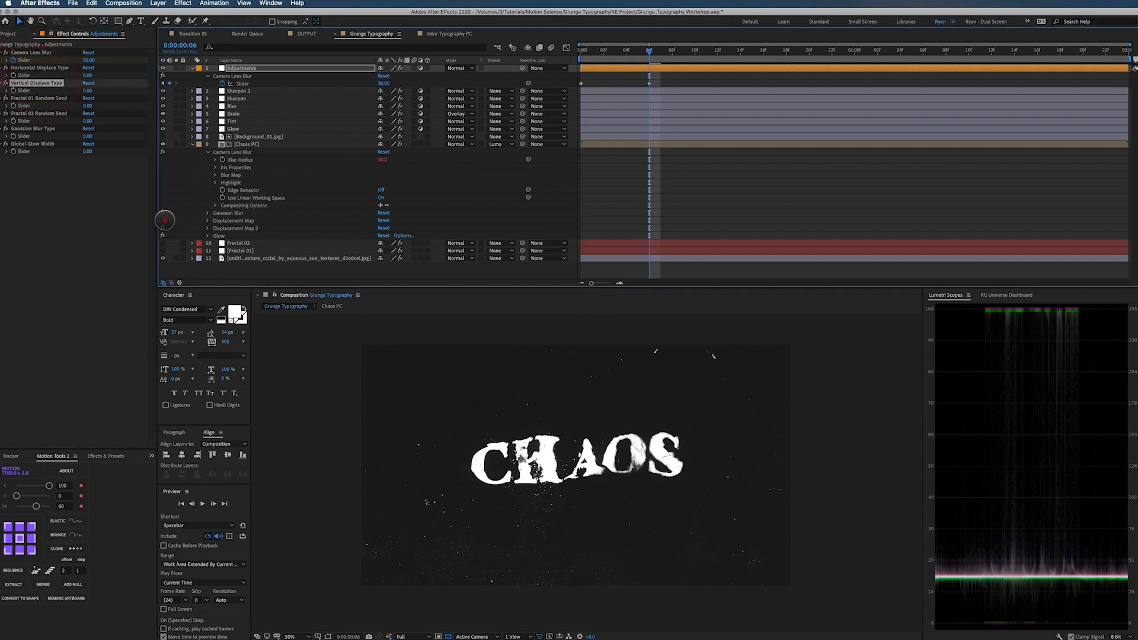
click(165, 220)
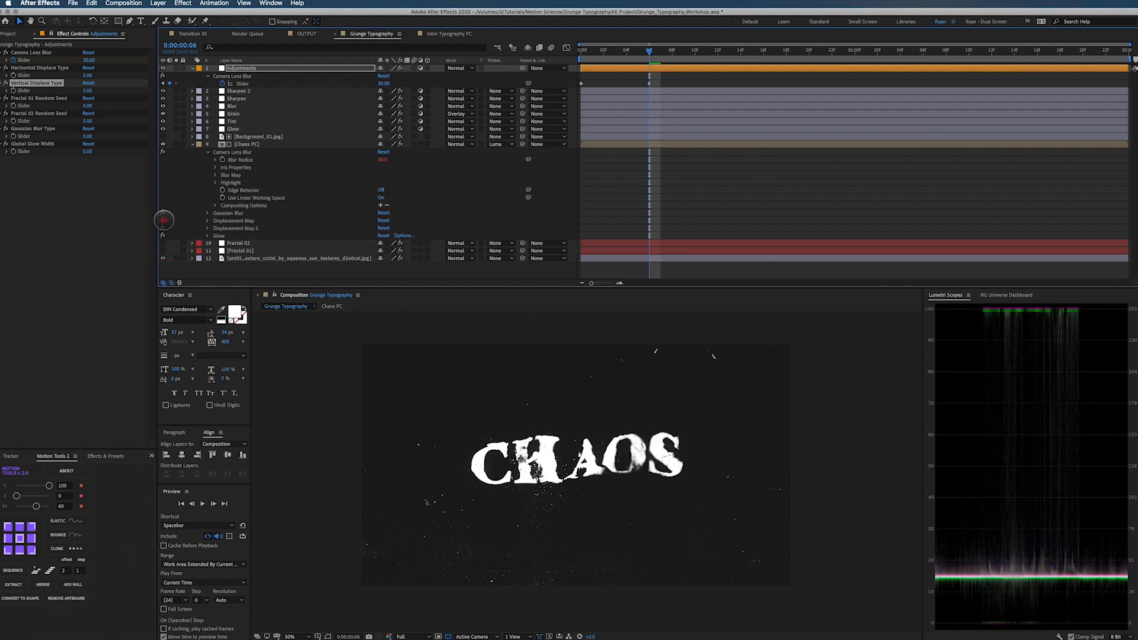
Rename the horizontal and vertical displacement sliders to Horizontal Displace Type - 01 and Vertical Displace Type - 01
click(165, 220)
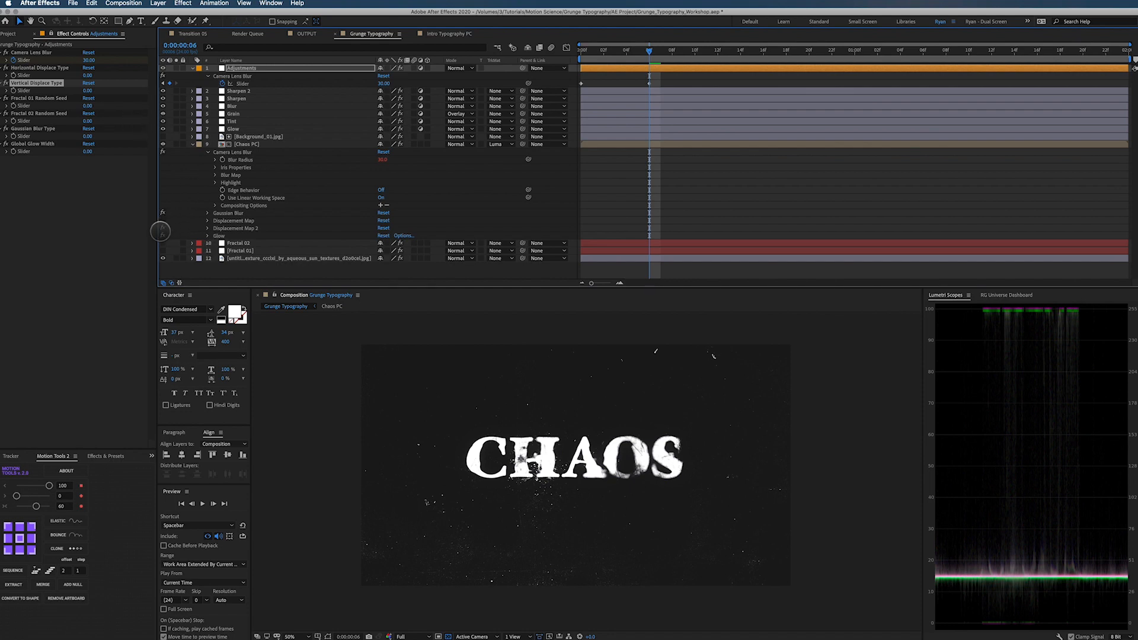
key(Return)
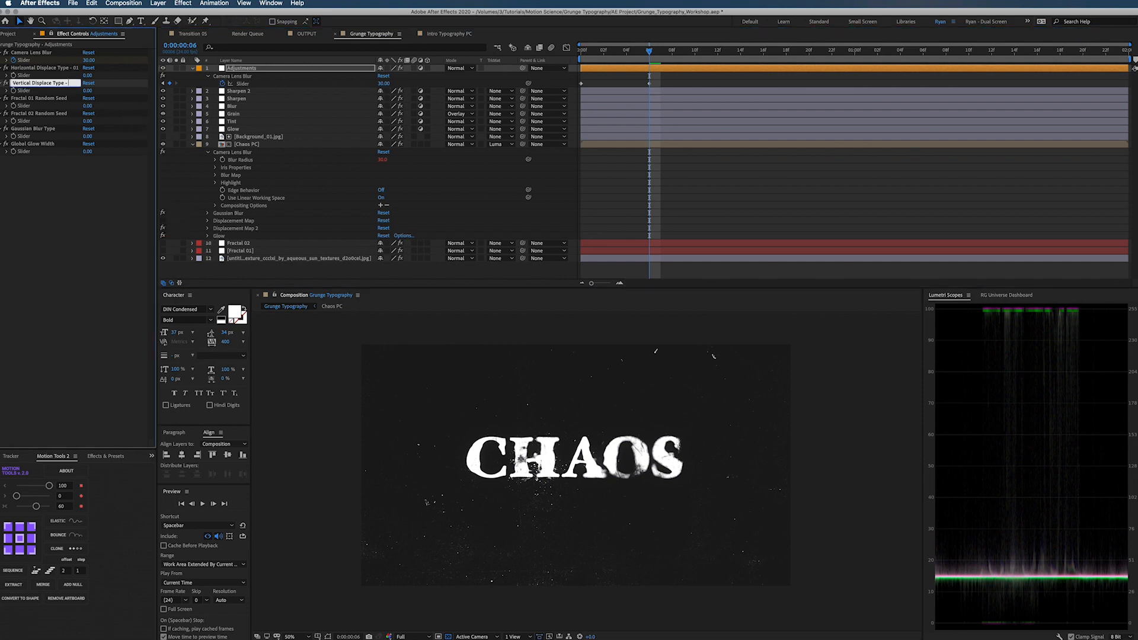
text(- 01)
key(Return)
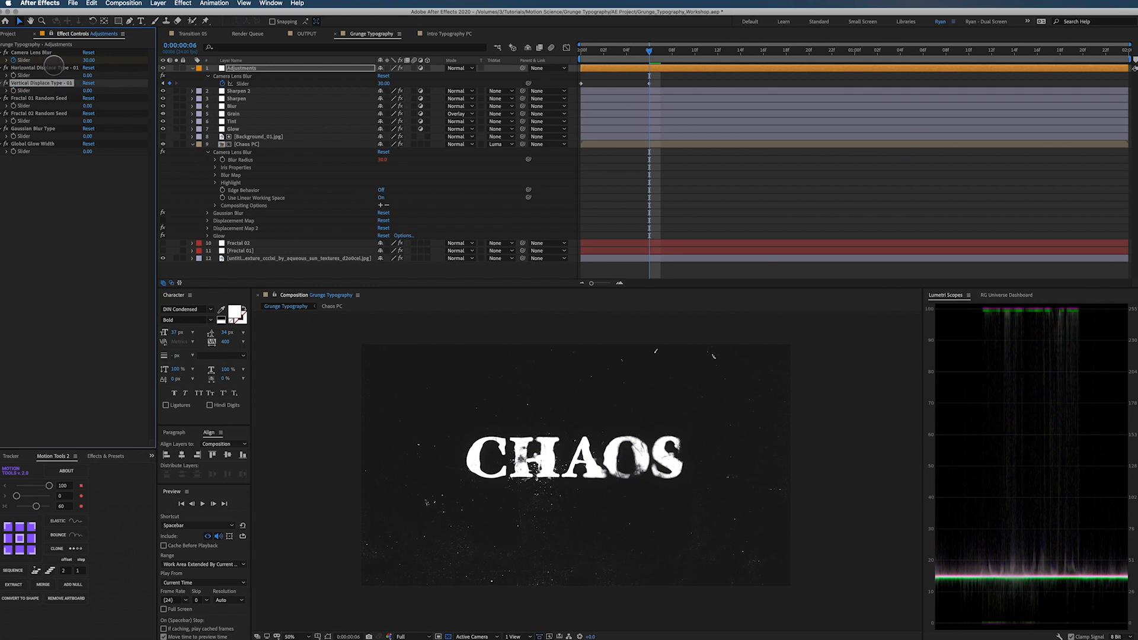
Duplicate both displacement sliders and move Horizontal Displace Type - 02 directly below Vertical Displace Type - 01
shift+click(54, 68)
key(super+d)
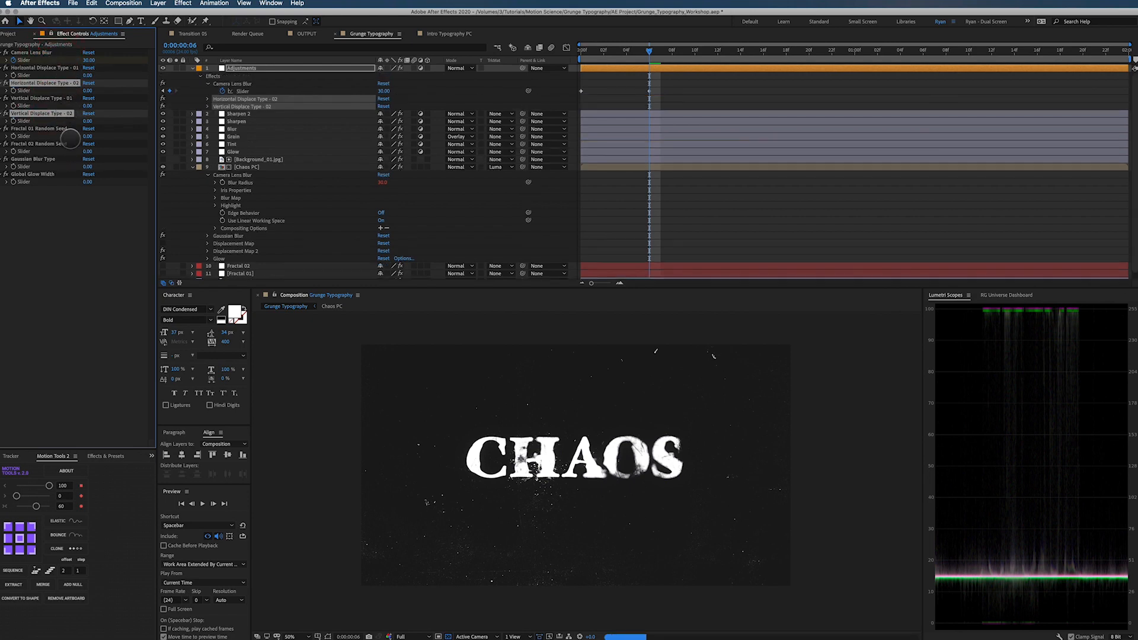
drag(67, 83, 66, 105)
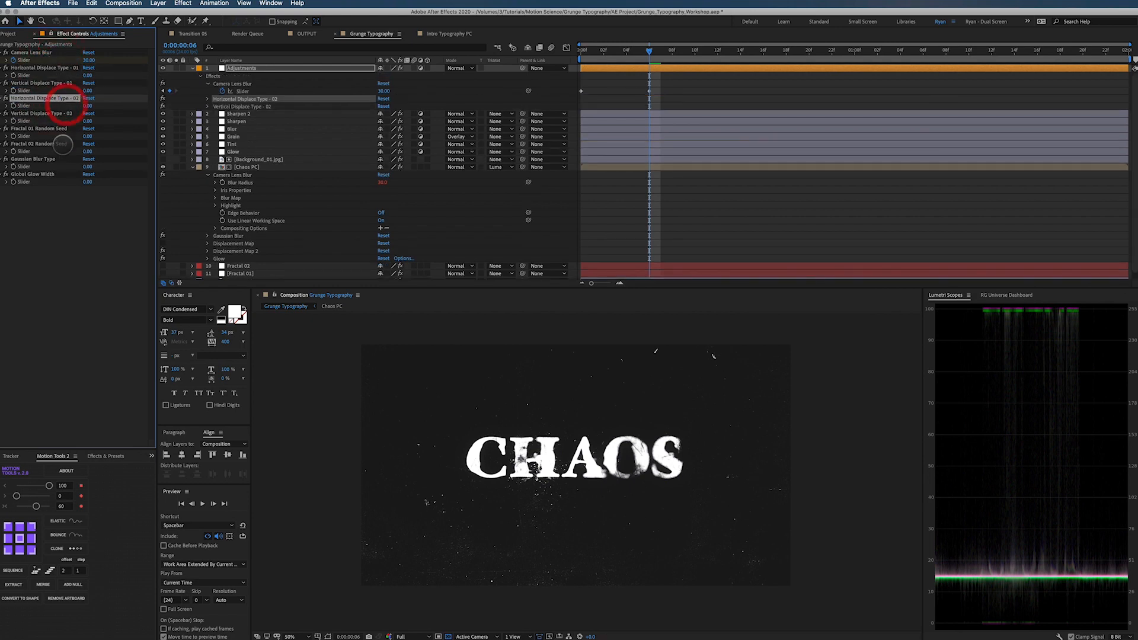
click(76, 198)
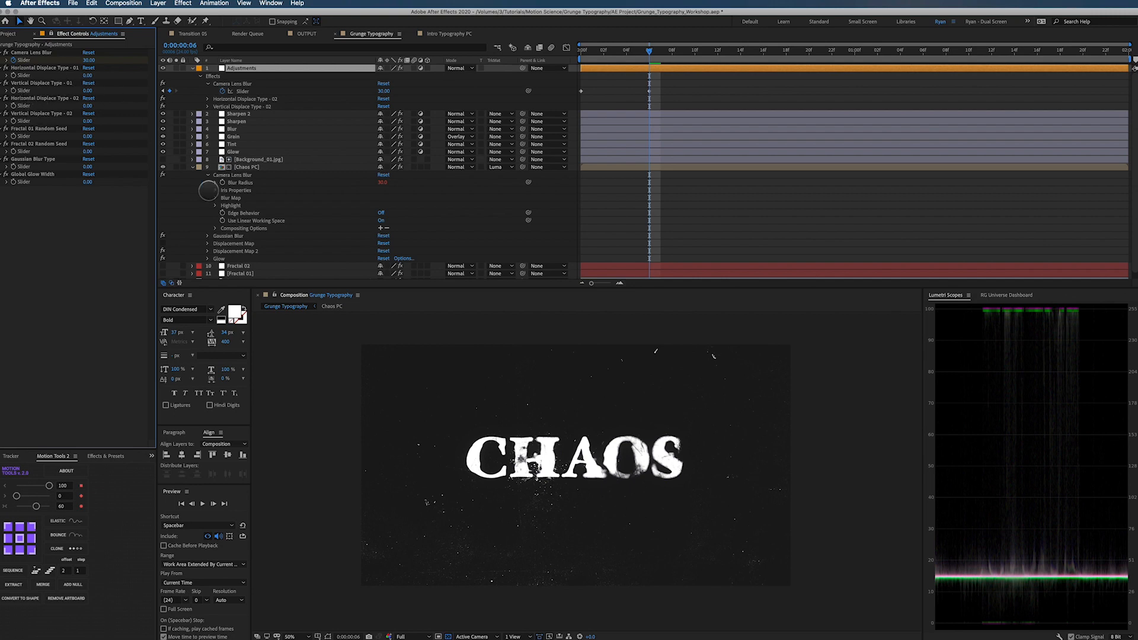
Re-enable the first Displacement Map on the Chaos PC layer and rename the two maps Displacement Map 01 and Displacement Map 02
click(163, 242)
click(234, 243)
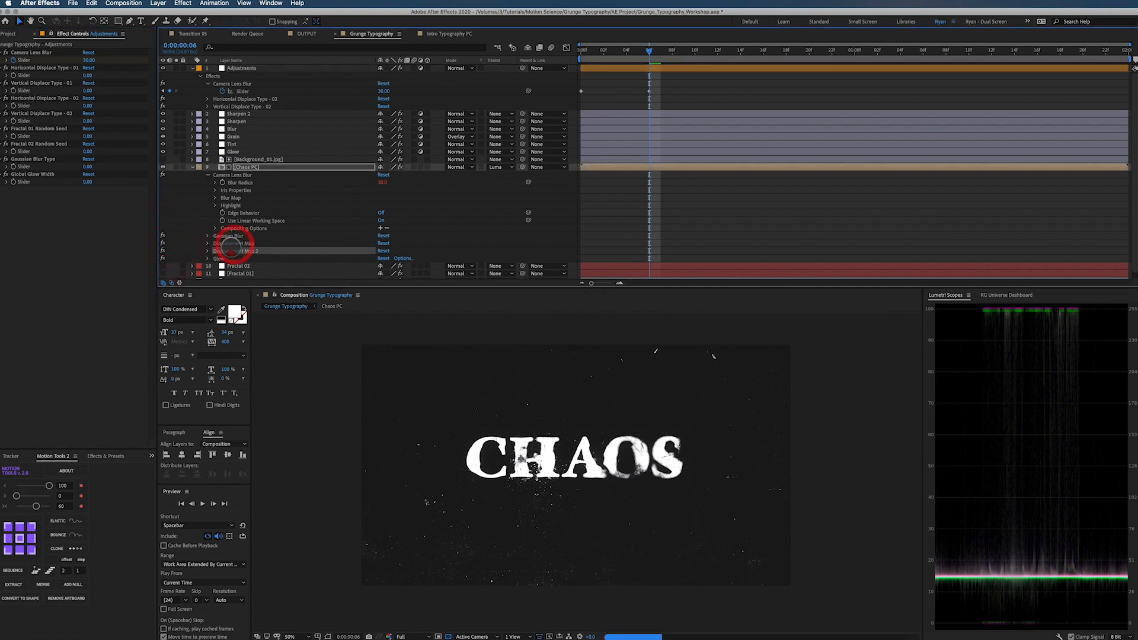
key(Return)
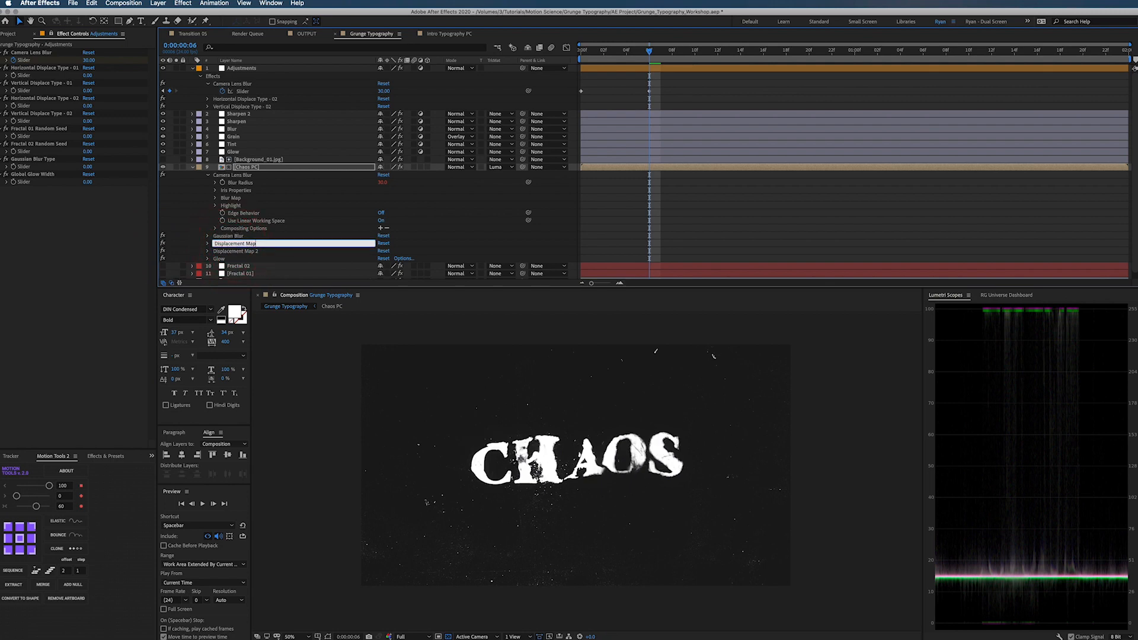
key(Return)
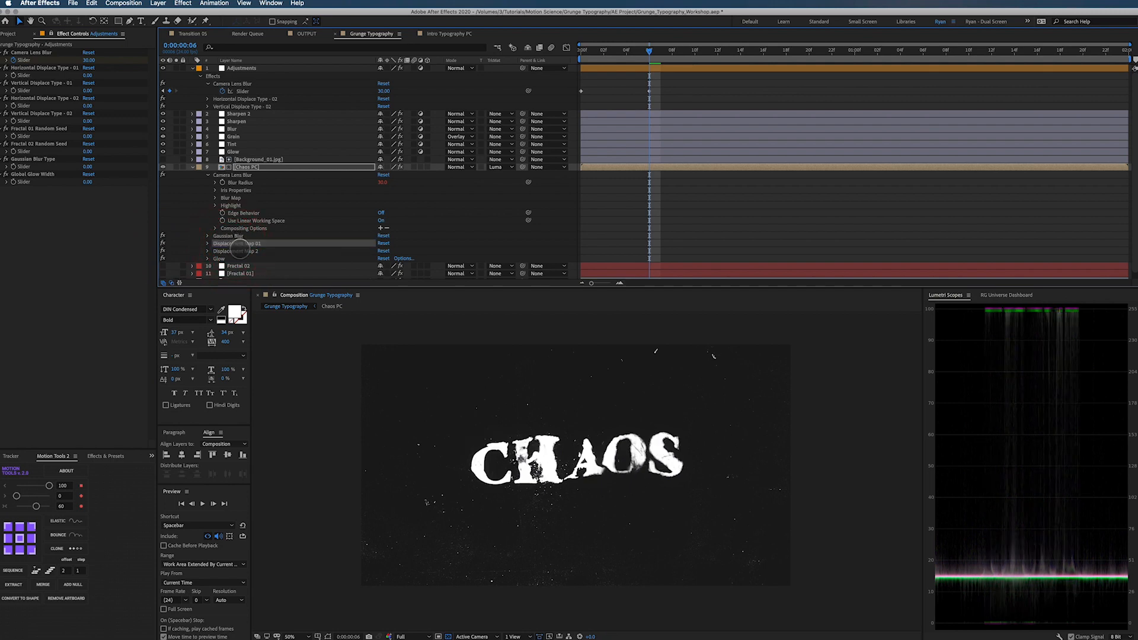
click(240, 251)
key(Return)
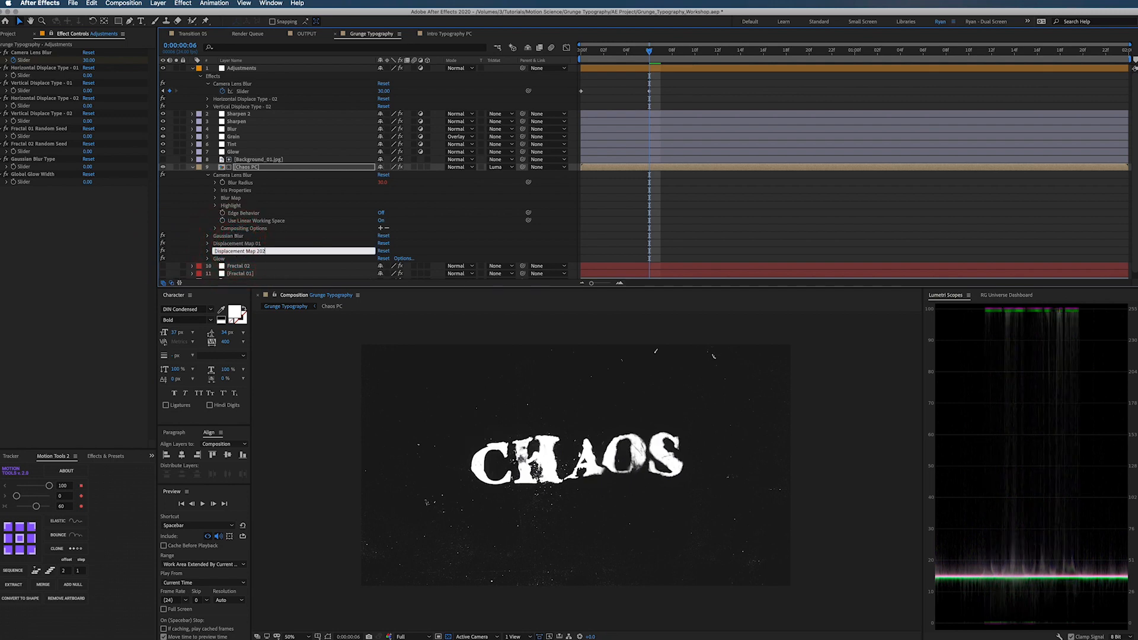
key(BackSpace)
key(Return)
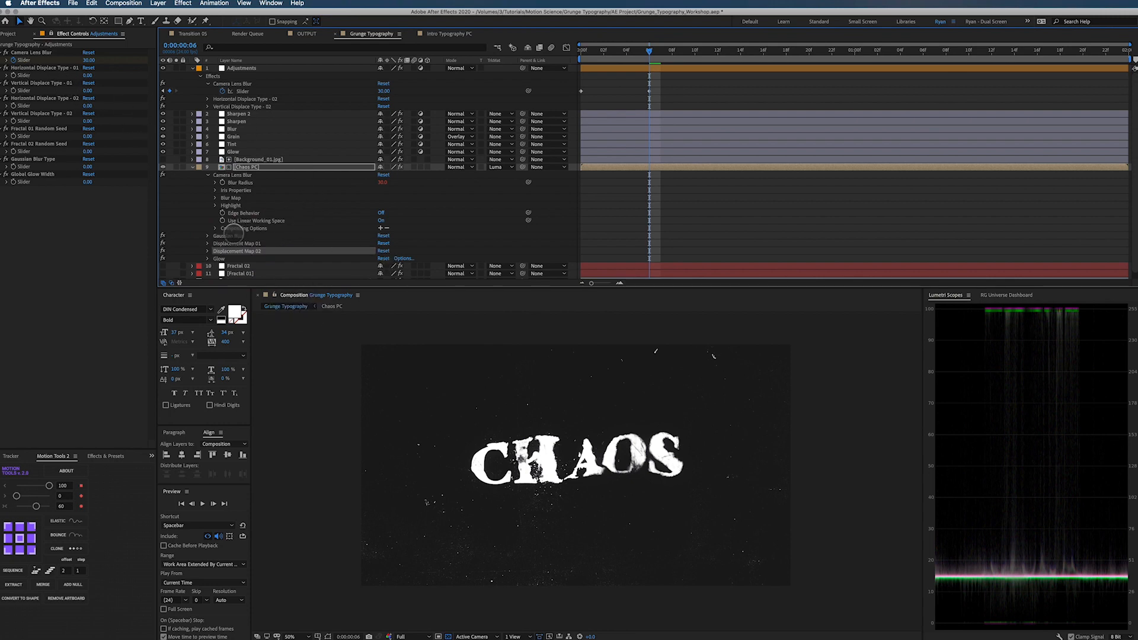
Link Displacement Map 01's Max Horizontal Displacement to the Horizontal Displace Type - 01 slider and set that slider to 39
click(208, 243)
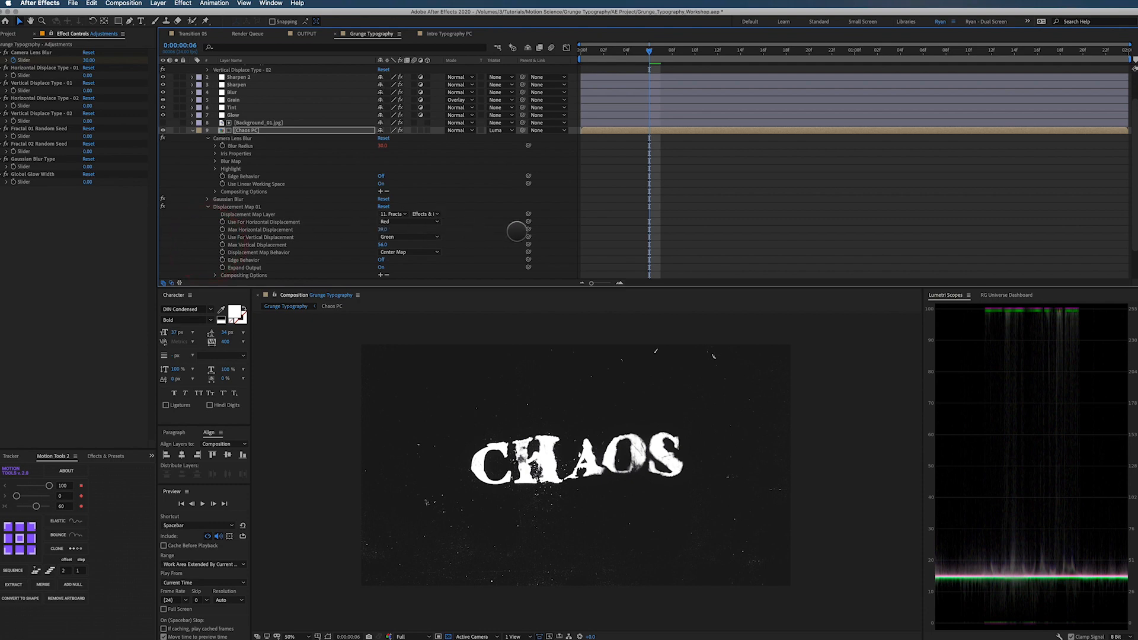
drag(528, 229, 88, 75)
text(39)
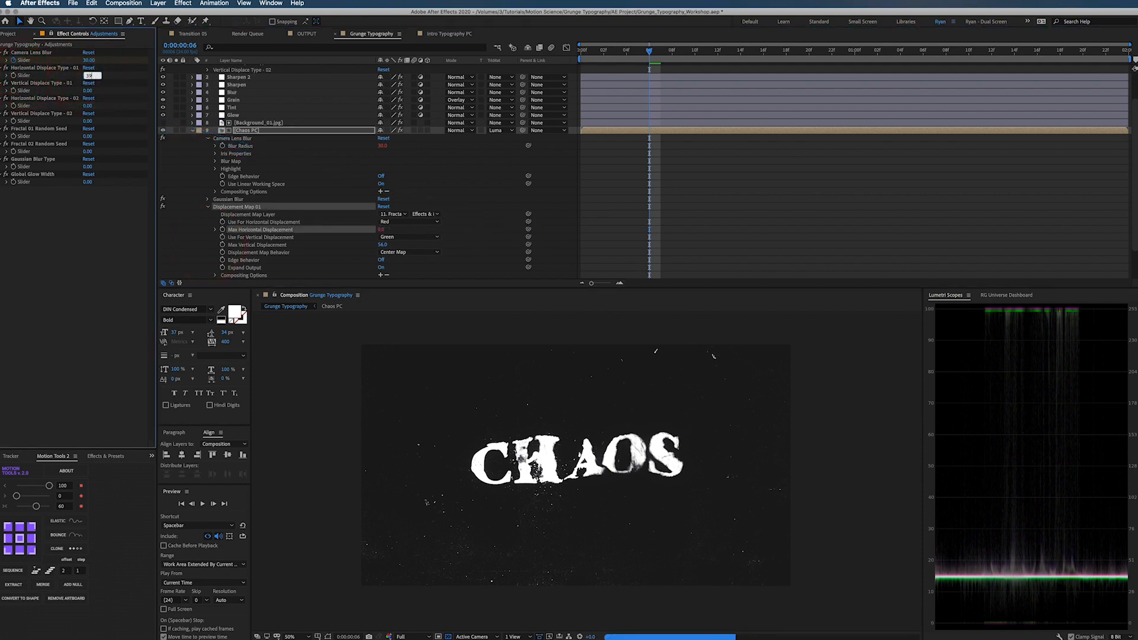
key(Return)
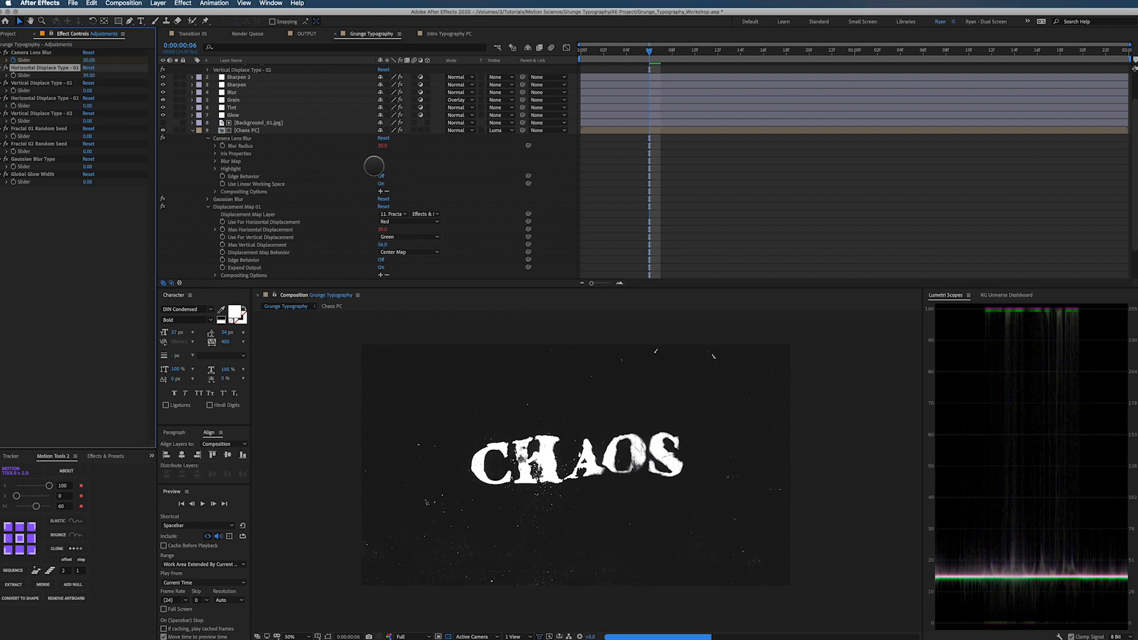
Link Displacement Map 01's Max Vertical Displacement to the Vertical Displace Type - 01 slider, set to 56, and collapse the effect
drag(529, 242, 55, 90)
click(88, 90)
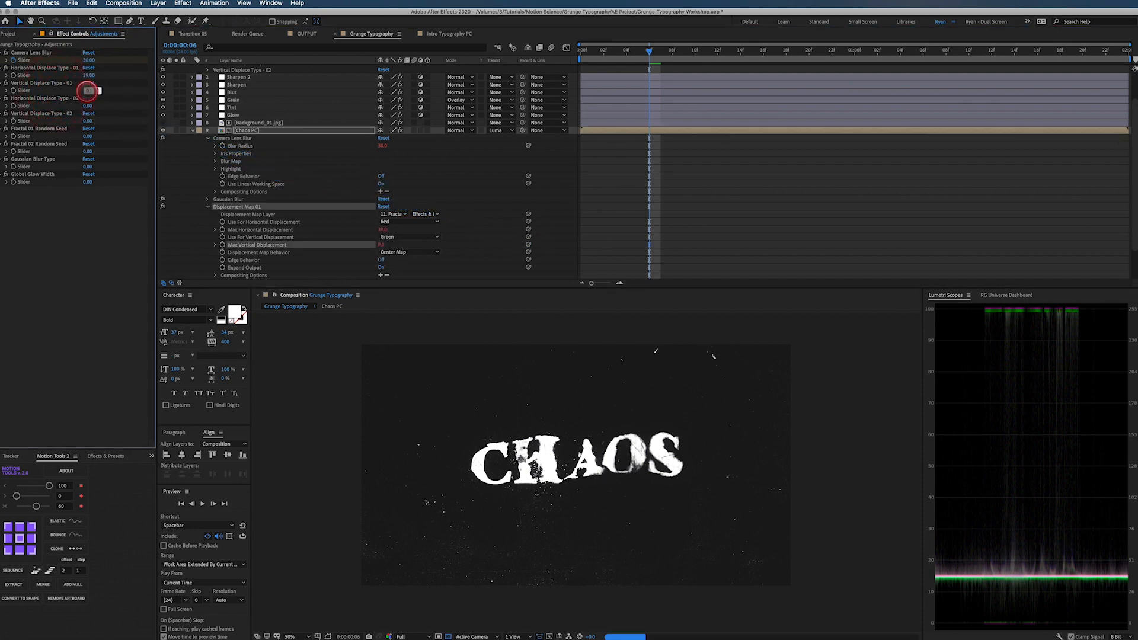
text(56)
key(Return)
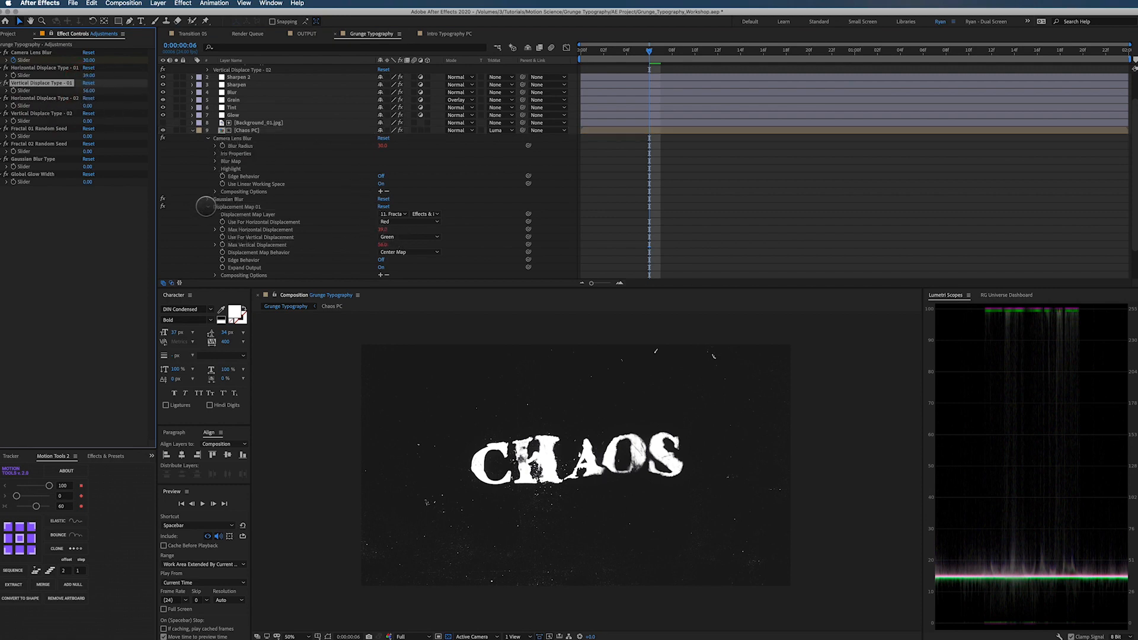
click(207, 207)
Link Displacement Map 02's Max Horizontal Displacement to the Horizontal Displace Type - 02 slider and set that slider to -10
click(207, 243)
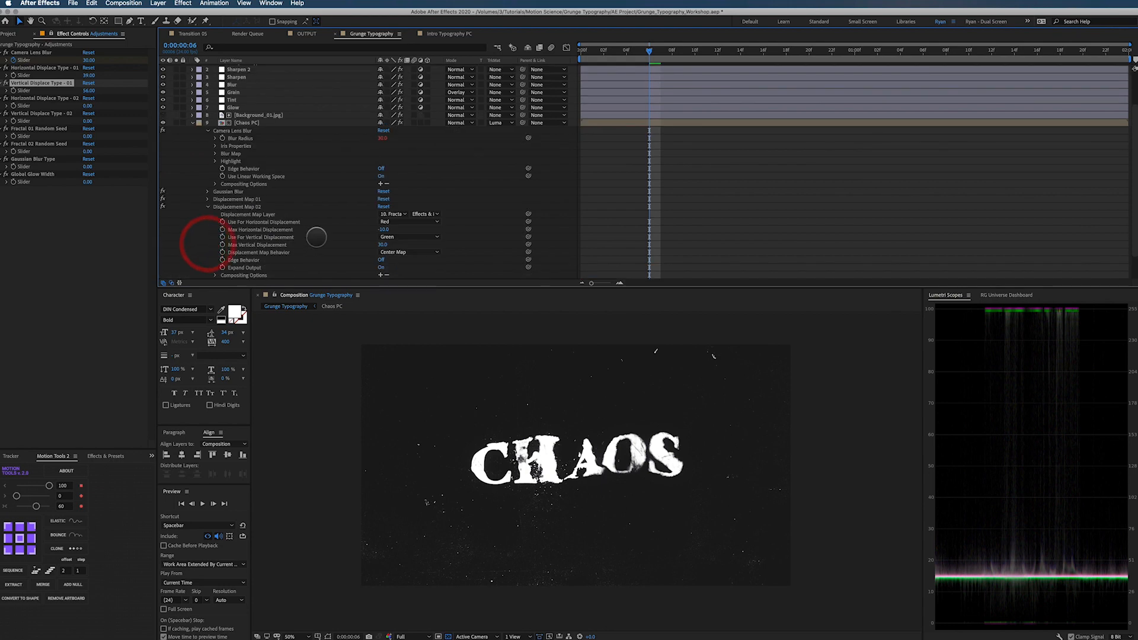
drag(527, 228, 24, 105)
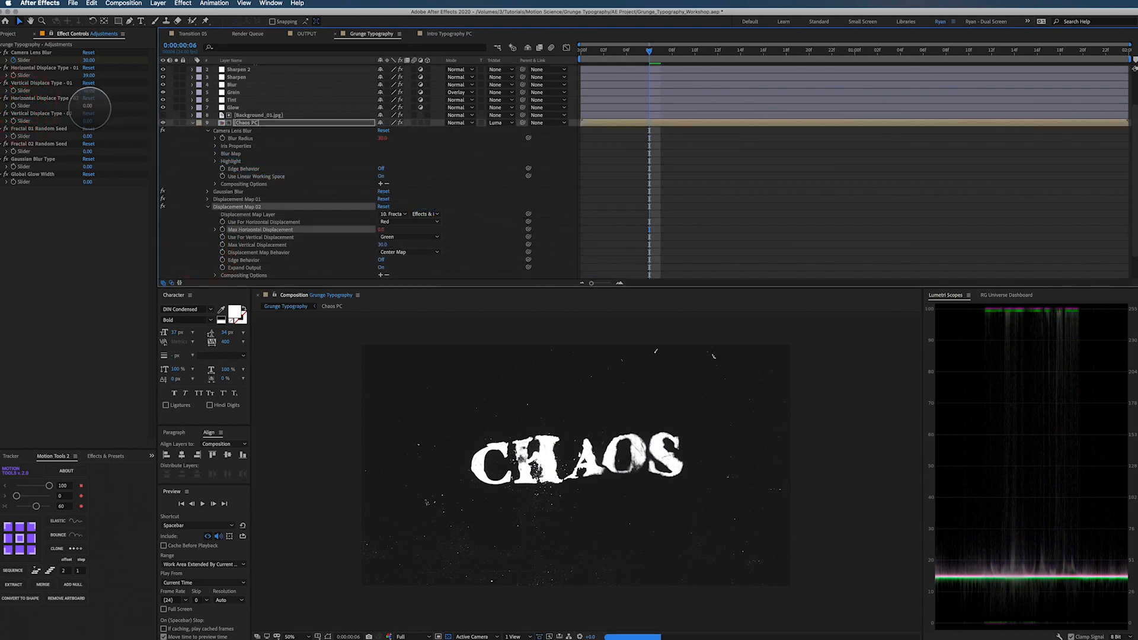
click(91, 106)
text(-10)
key(Return)
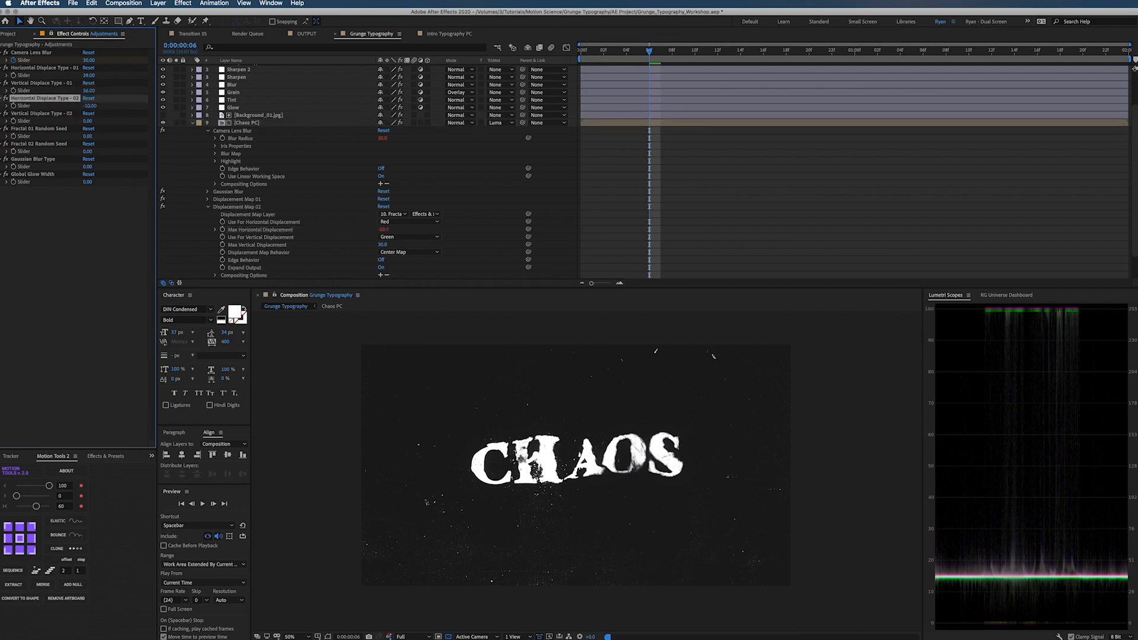
Link Displacement Map 02's Max Vertical Displacement to the Vertical Displace Type - 02 slider, set to 30, and collapse the effect
drag(529, 244, 89, 121)
text(30)
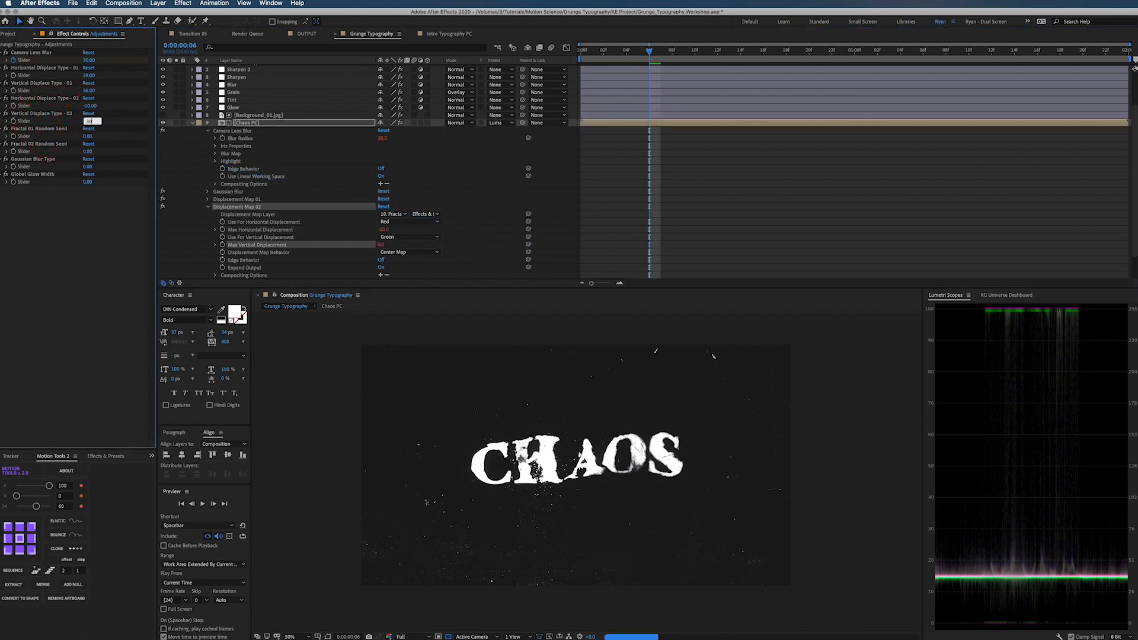
key(Return)
click(208, 206)
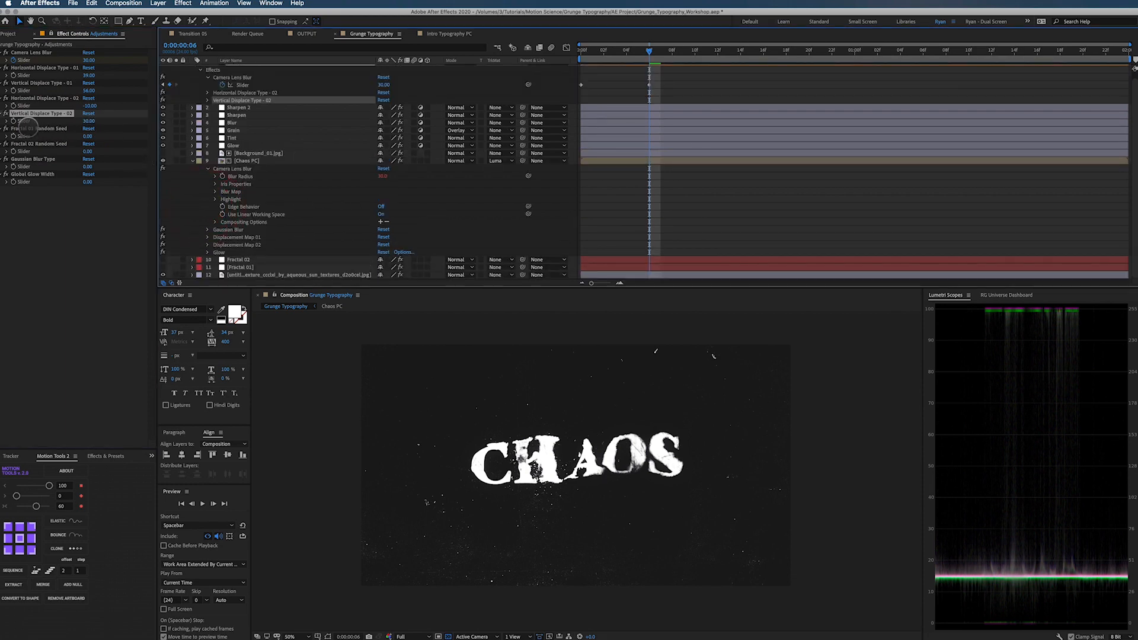
Inspect the Random Seed setting of the Fractal 01 layer's Fractal Noise effect and briefly view that layer soloed
click(33, 121)
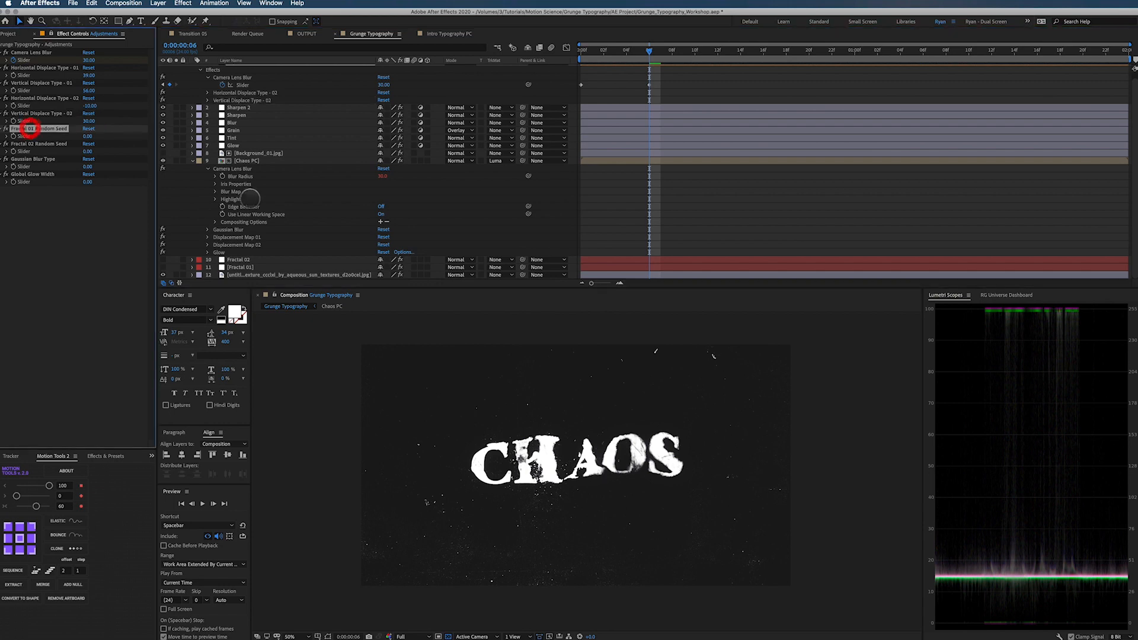
click(234, 268)
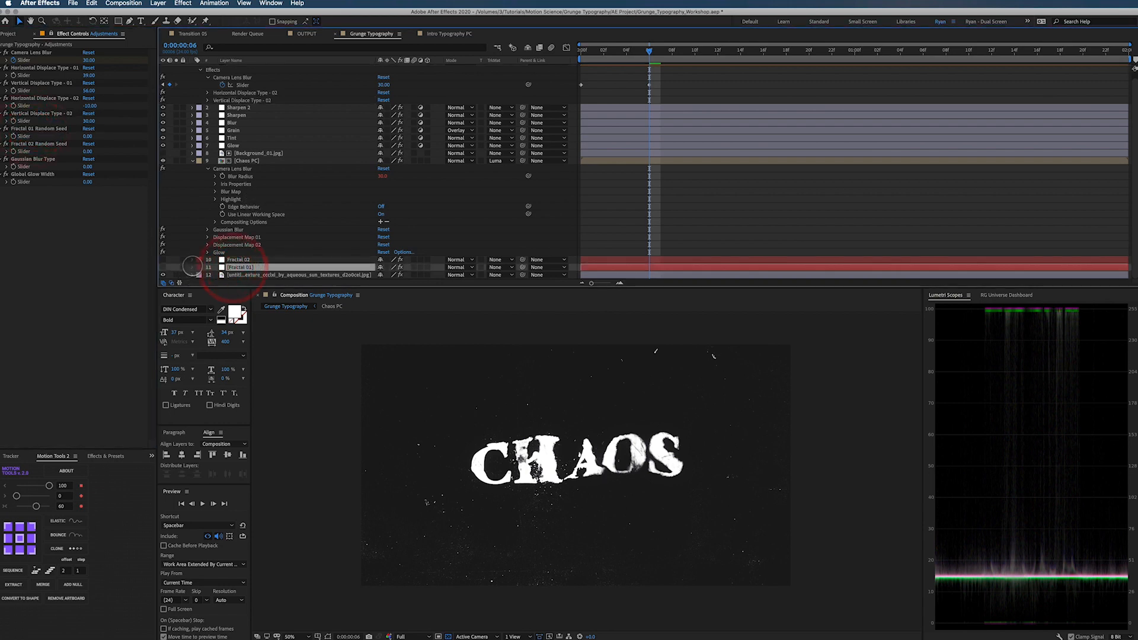
click(192, 267)
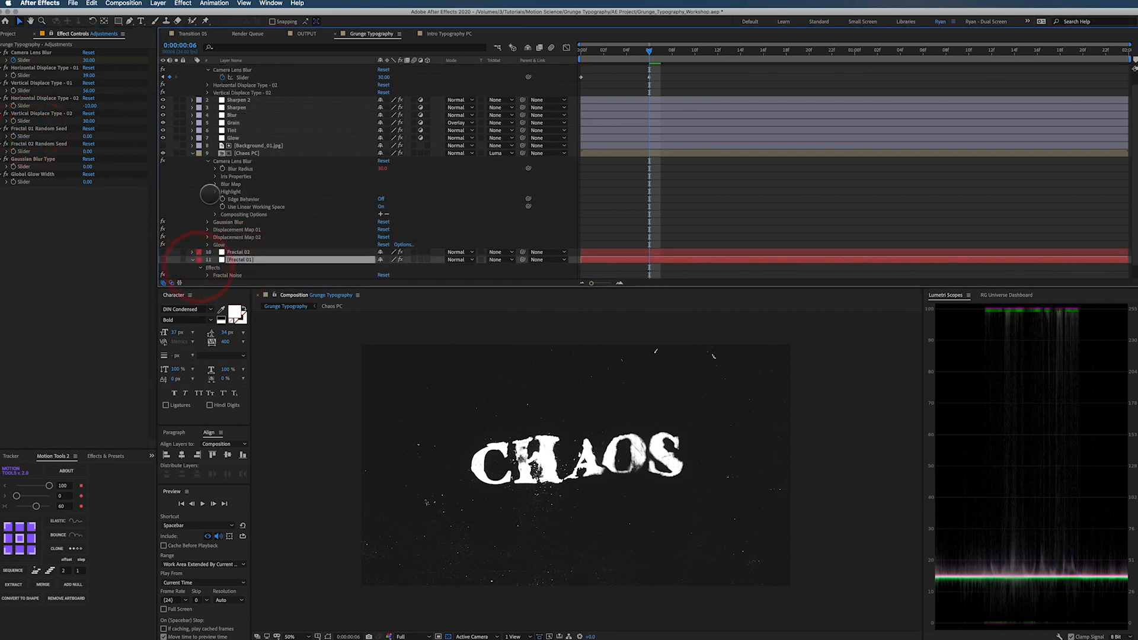
click(51, 33)
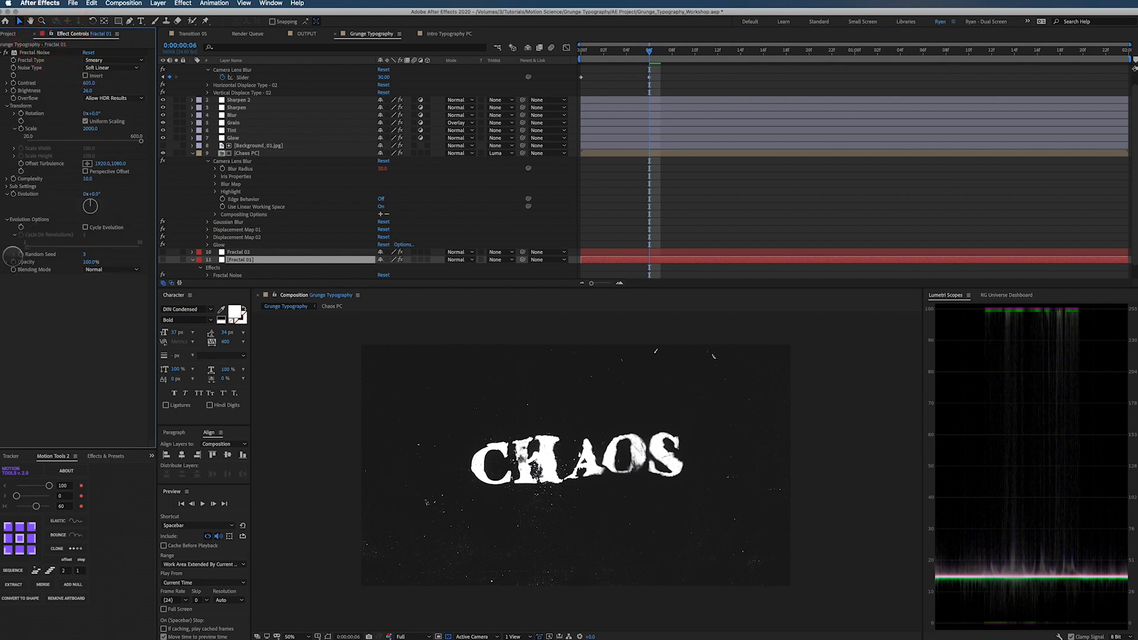
click(13, 254)
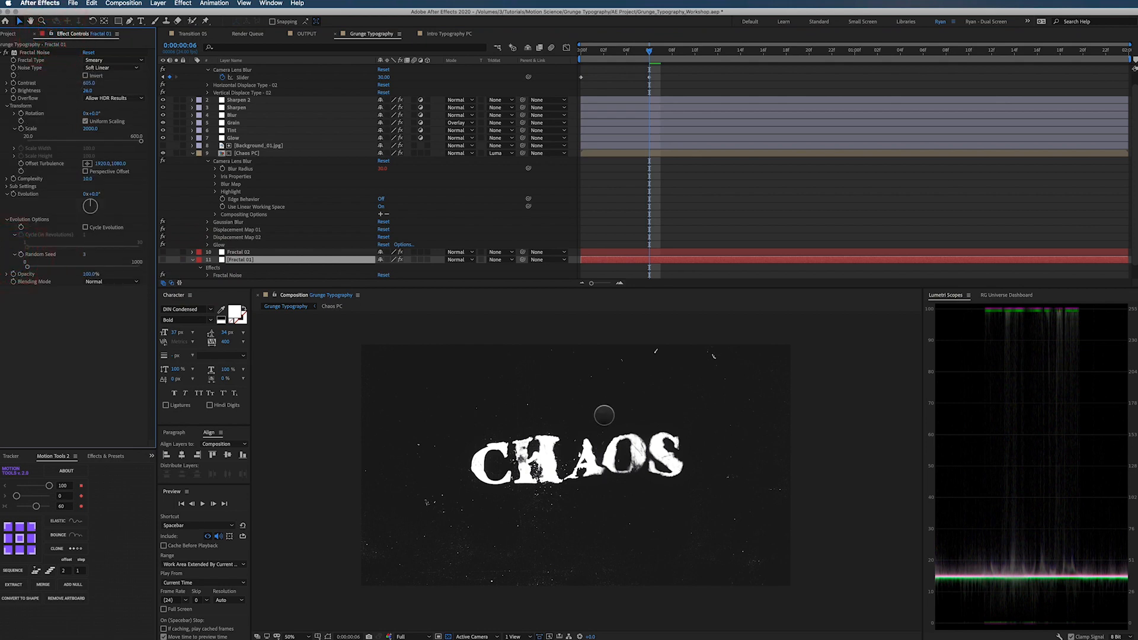
click(176, 259)
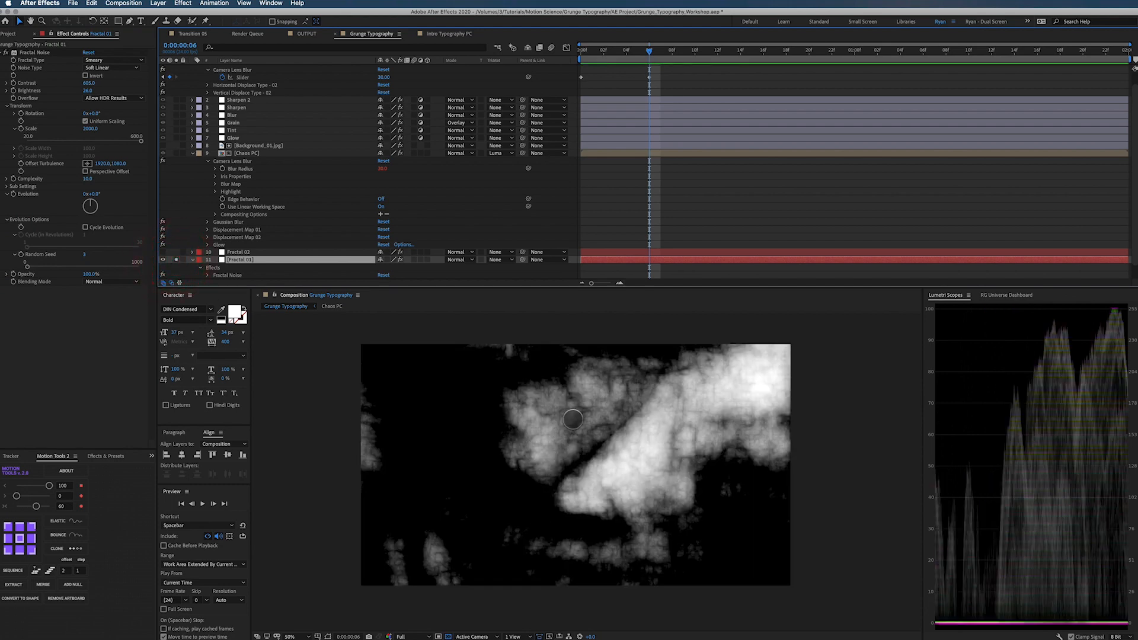
click(177, 260)
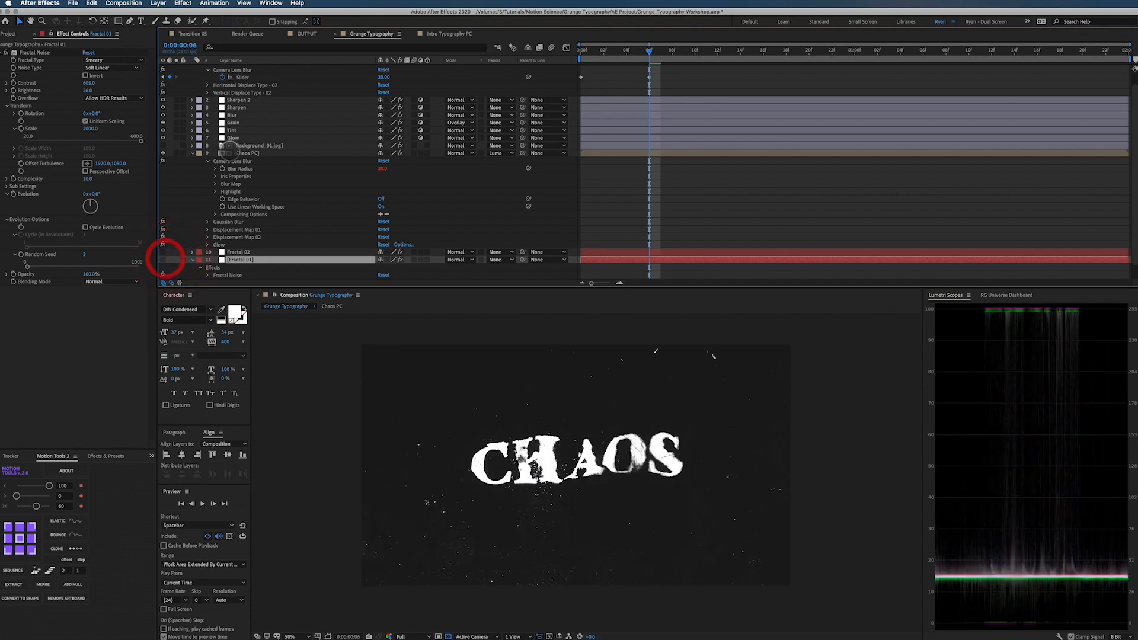
Link the Fractal 01 layer's Fractal Noise Random Seed to the Fractal 01 Random Seed slider on the Adjustments layer and reveal its expression
scroll(248, 71, up, 2)
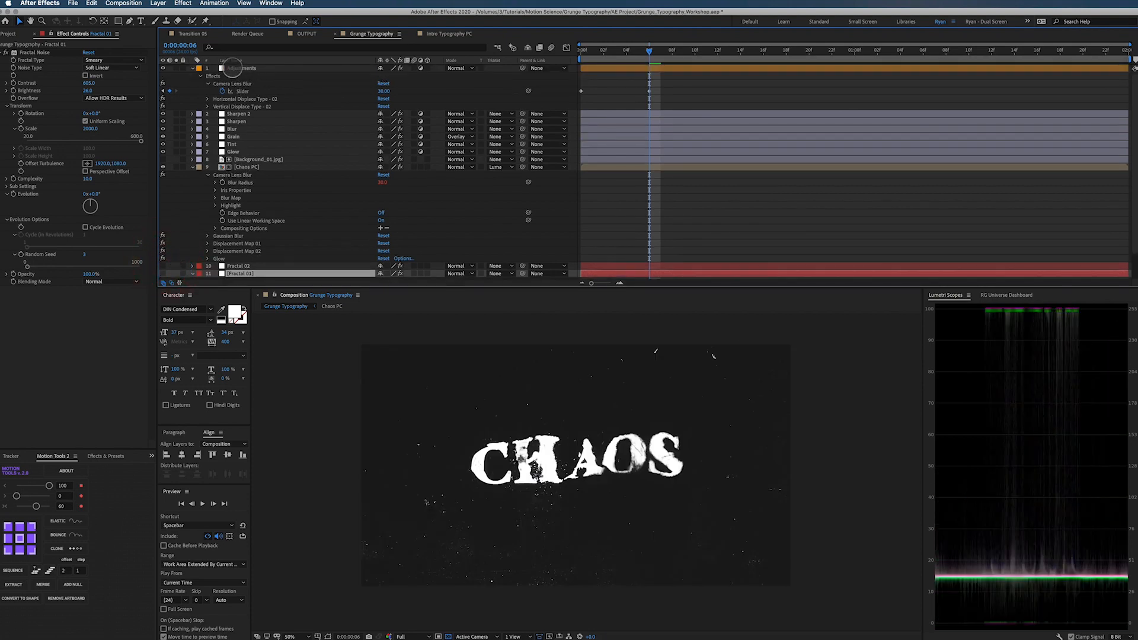
click(232, 67)
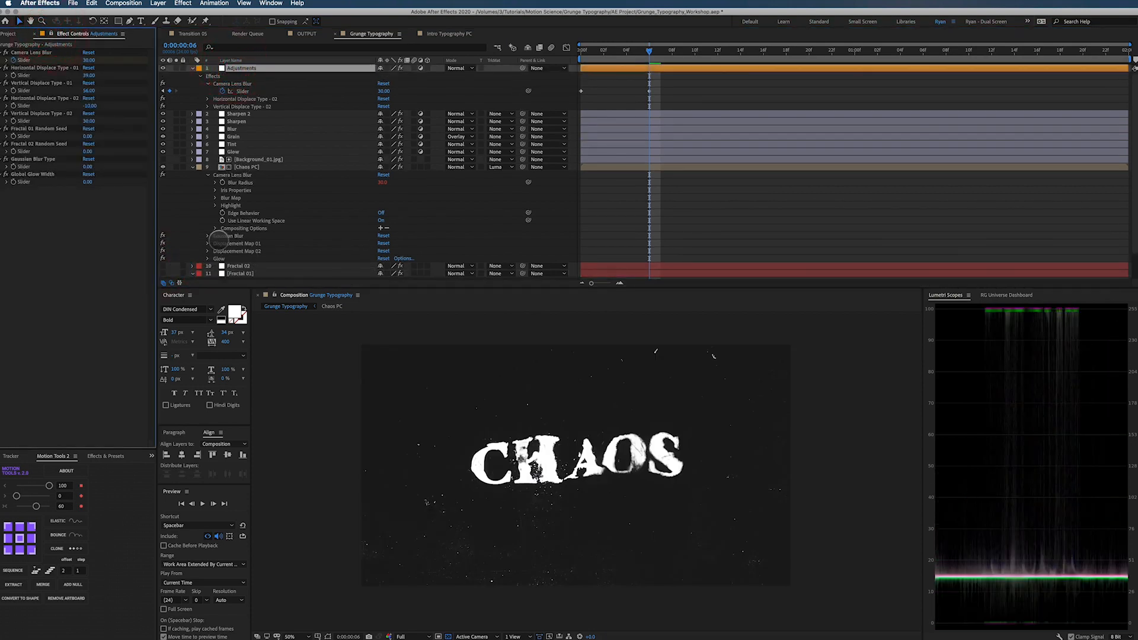
scroll(216, 242, down, 3)
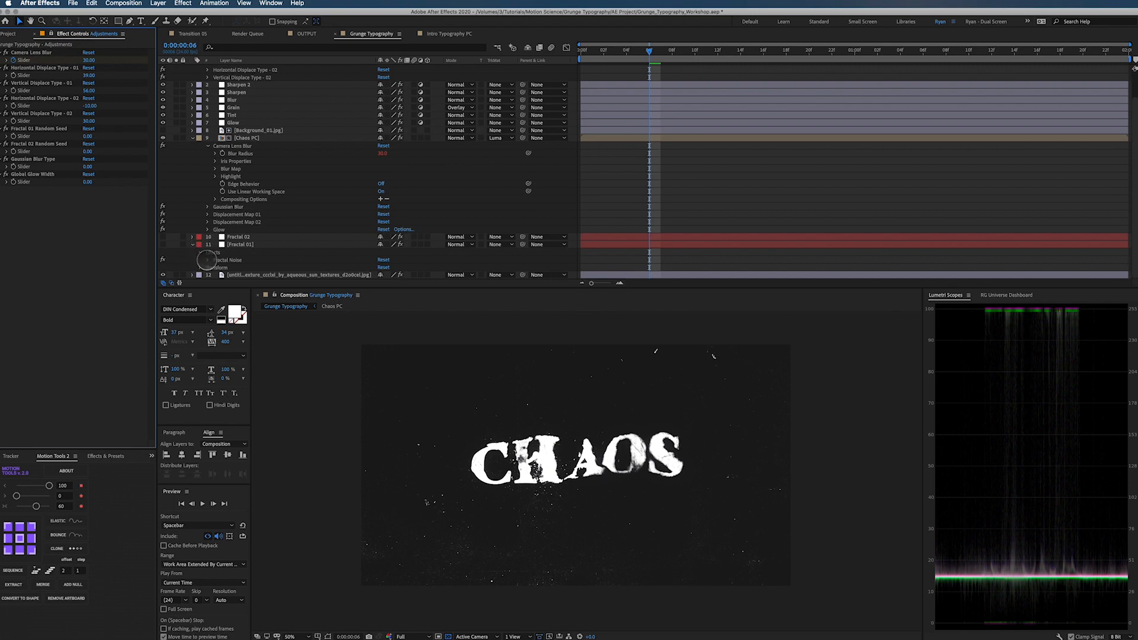
click(207, 259)
scroll(232, 259, down, 8)
scroll(234, 257, down, 1)
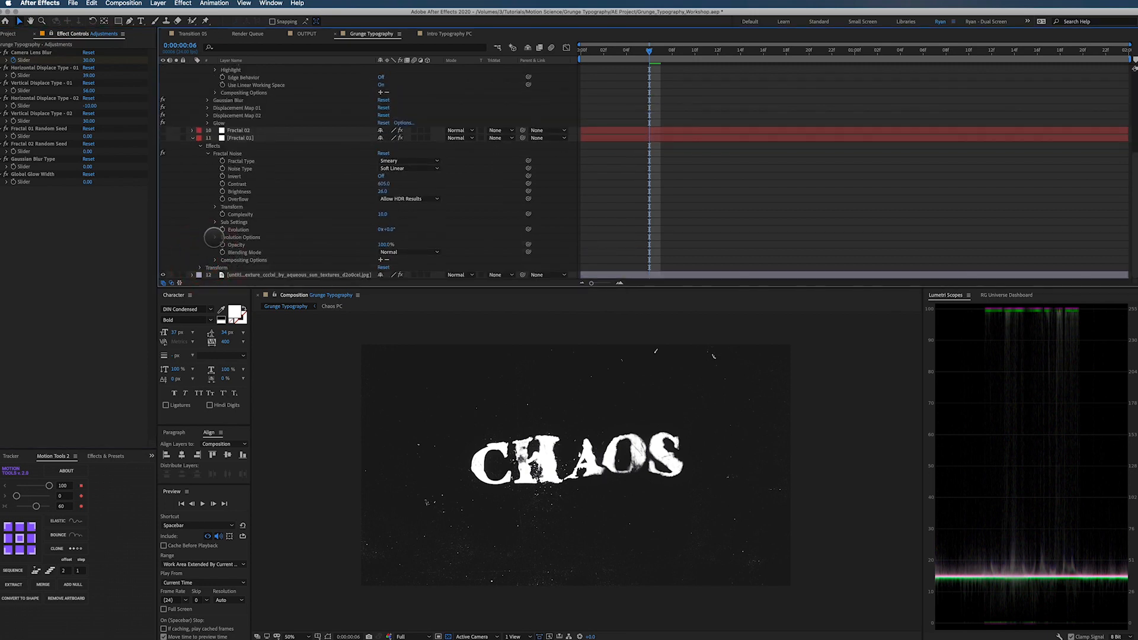
click(215, 237)
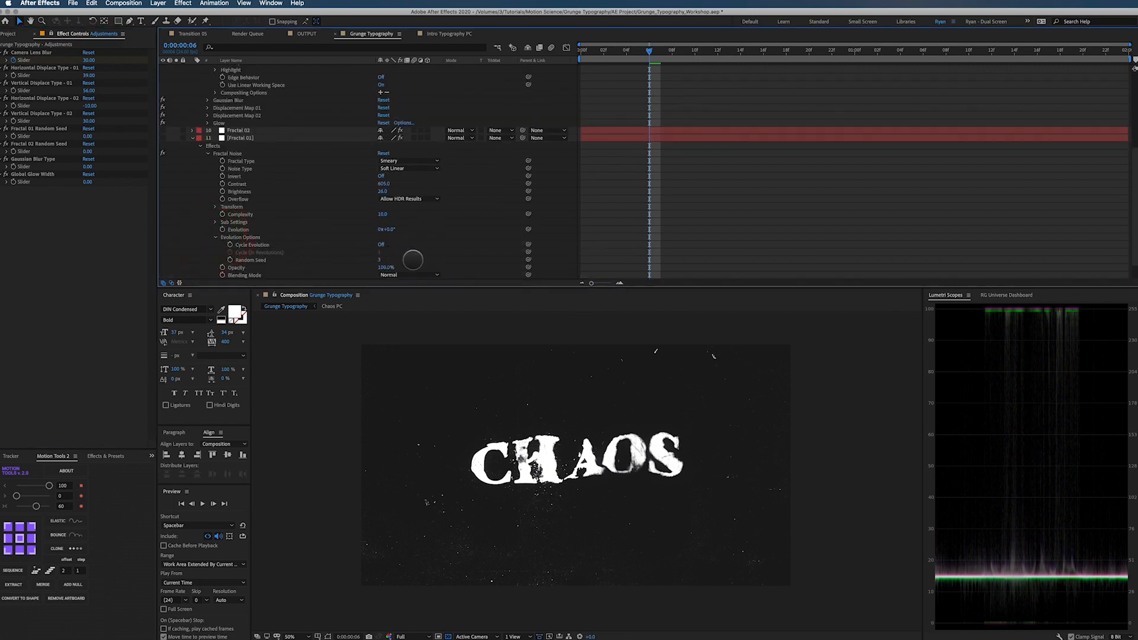
drag(527, 259, 25, 136)
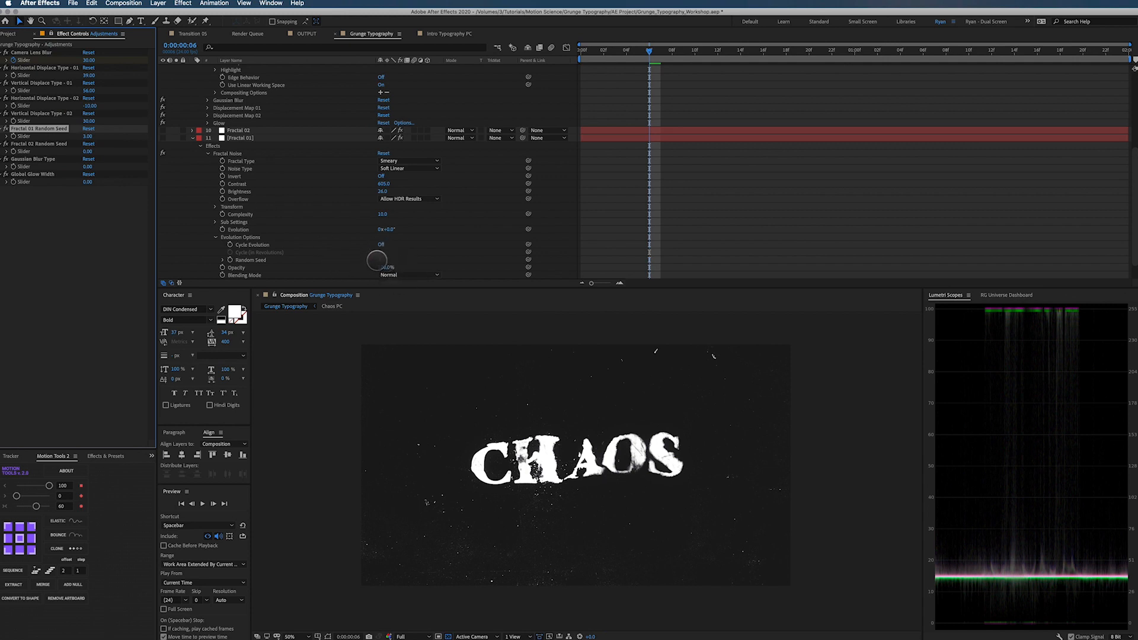
click(221, 260)
text(thisComp.layer("Adjustments").effect("Fractal 01 Random Seed")("Slider"))
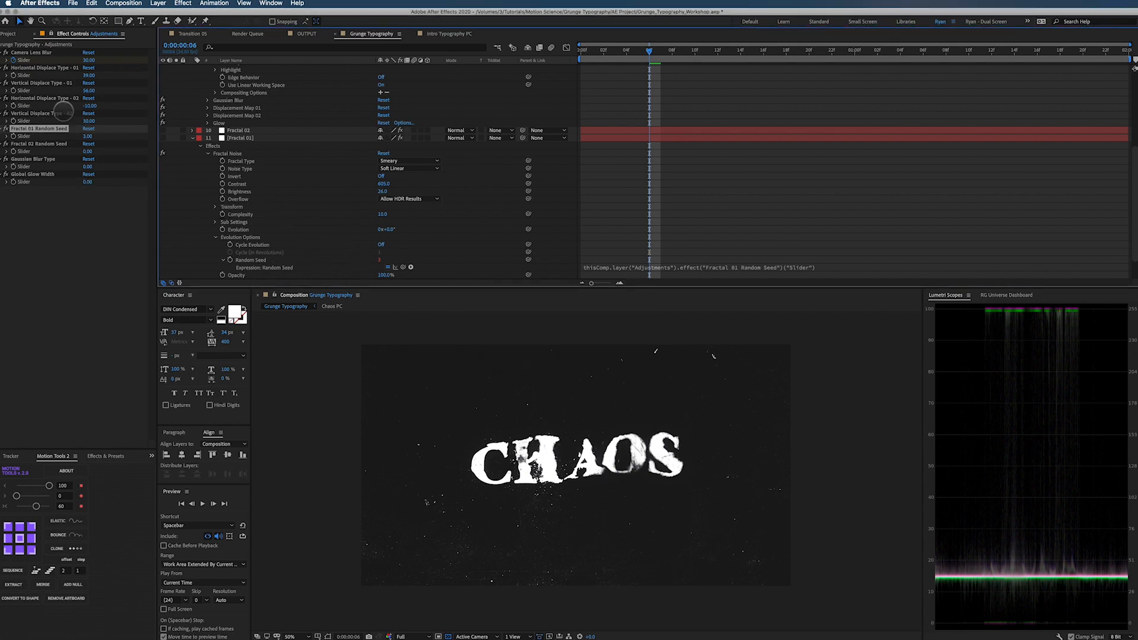
Try deleting the Fractal 01 Random Seed slider from the Adjustments layer and undo the deletion
click(46, 128)
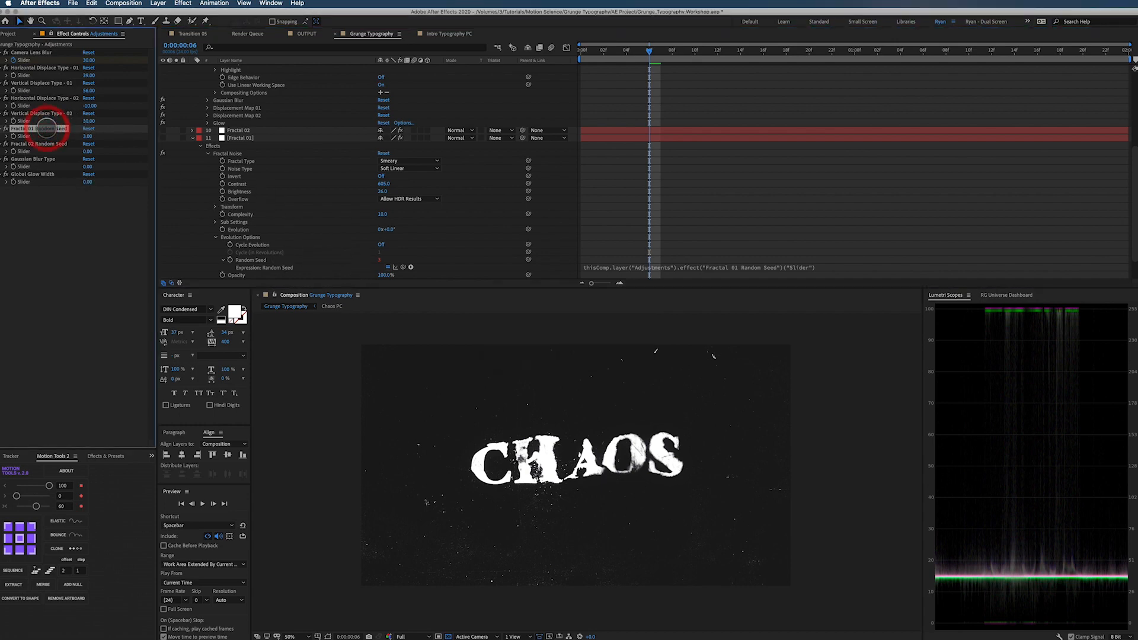
key(Delete)
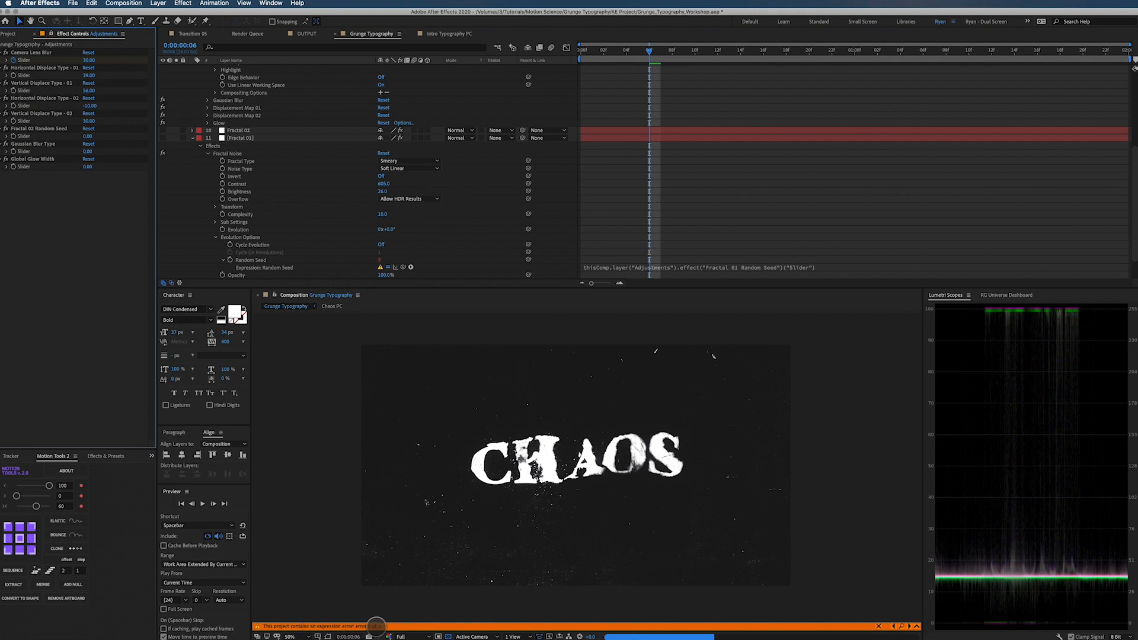
key(super+z)
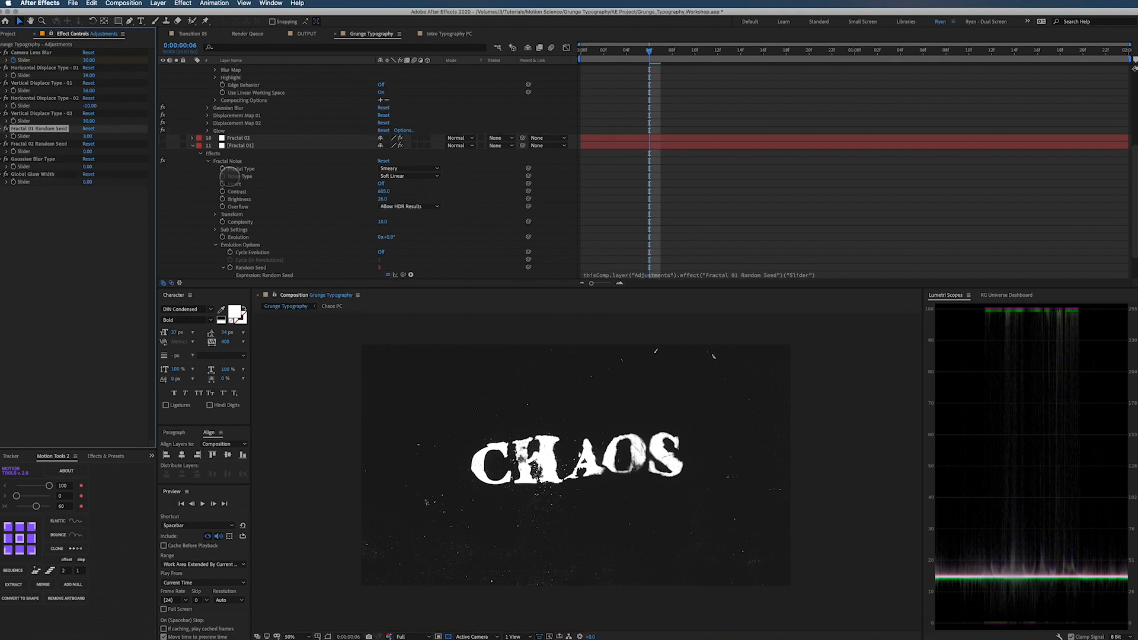
Try deleting the whole Adjustments layer to test the expressions that depend on its sliders
scroll(284, 172, up, 5)
click(240, 68)
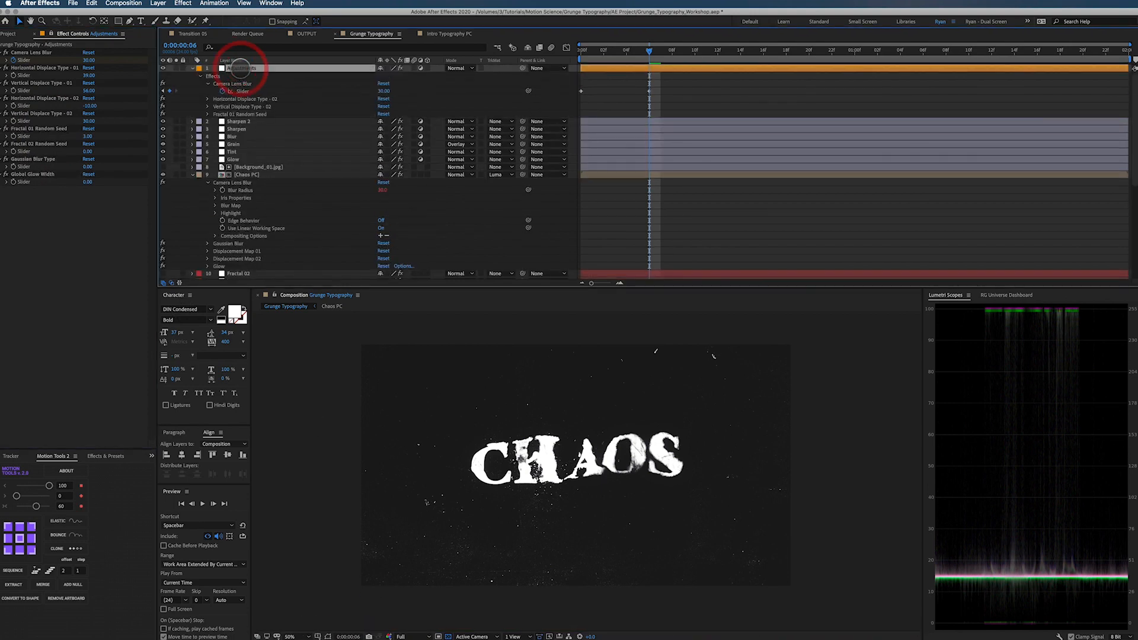
key(Delete)
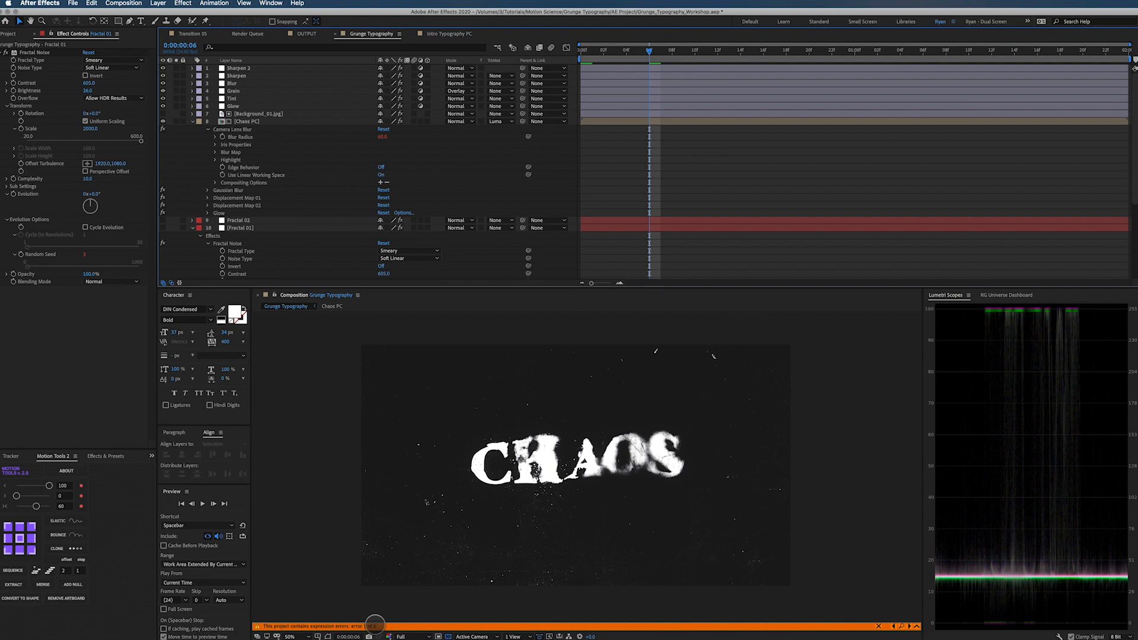
click(374, 626)
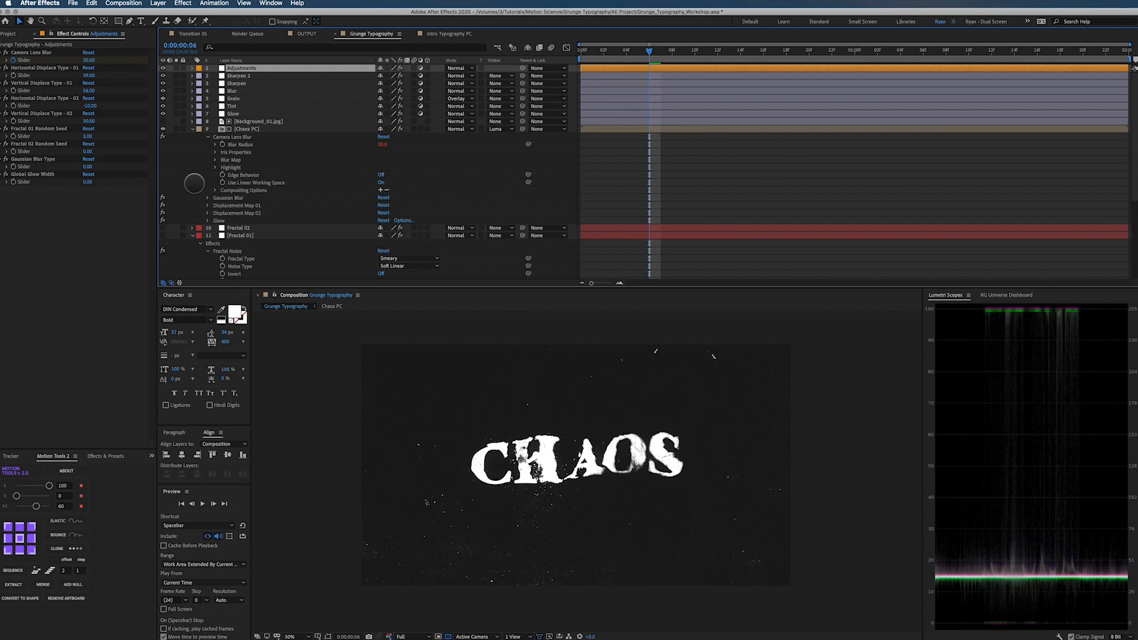
Duplicate the Fractal 02 Random Seed slider on the Adjustments layer and rename the copy Fractal 02 Mask Expansion
drag(24, 144, 205, 233)
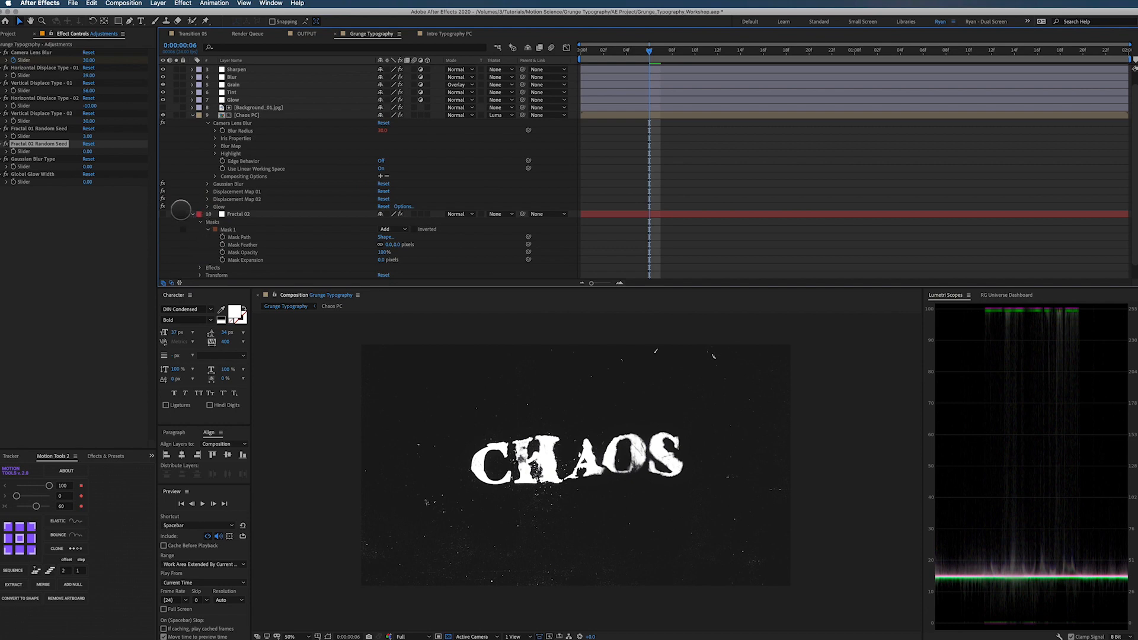
key(super+d)
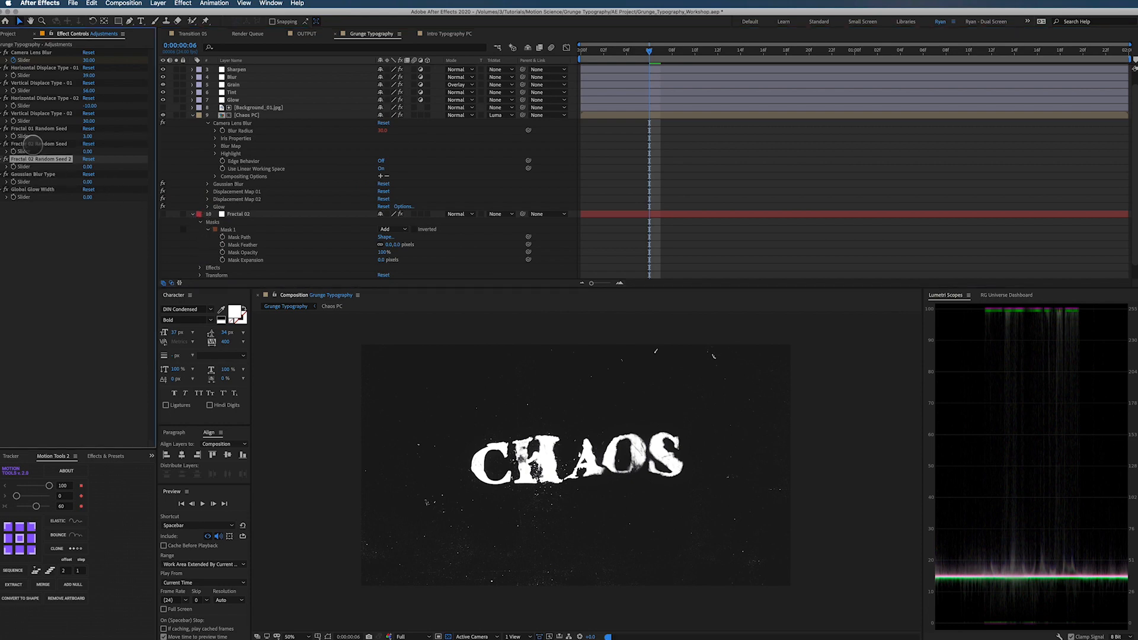
key(Return)
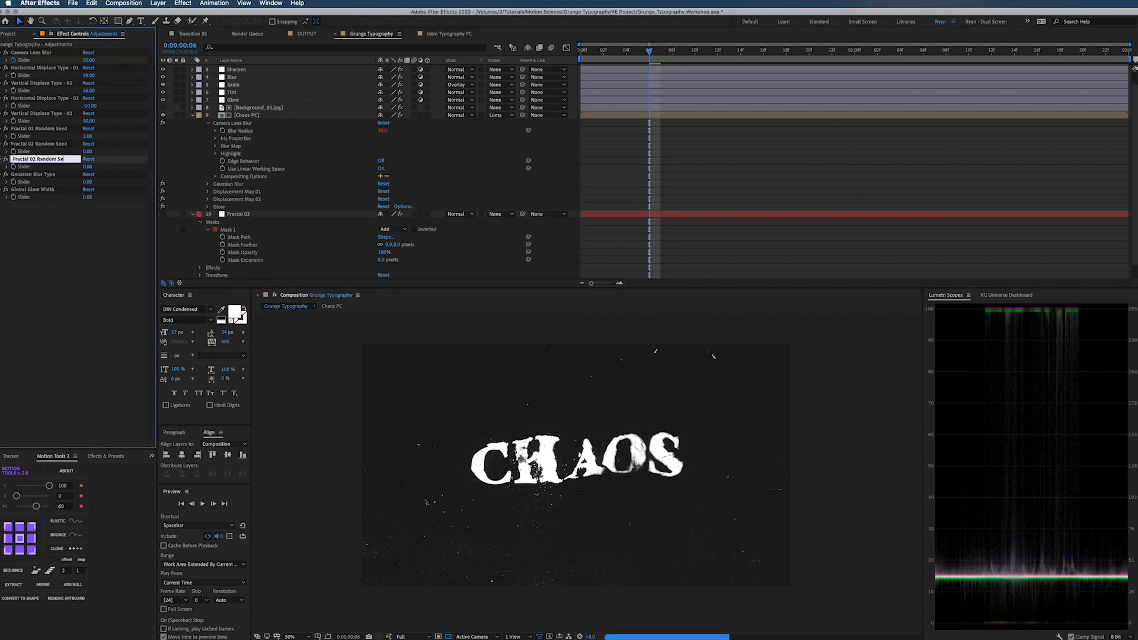
key(BackSpace)
key(BackSpace)
key(BackSpace)
key(BackSpace)
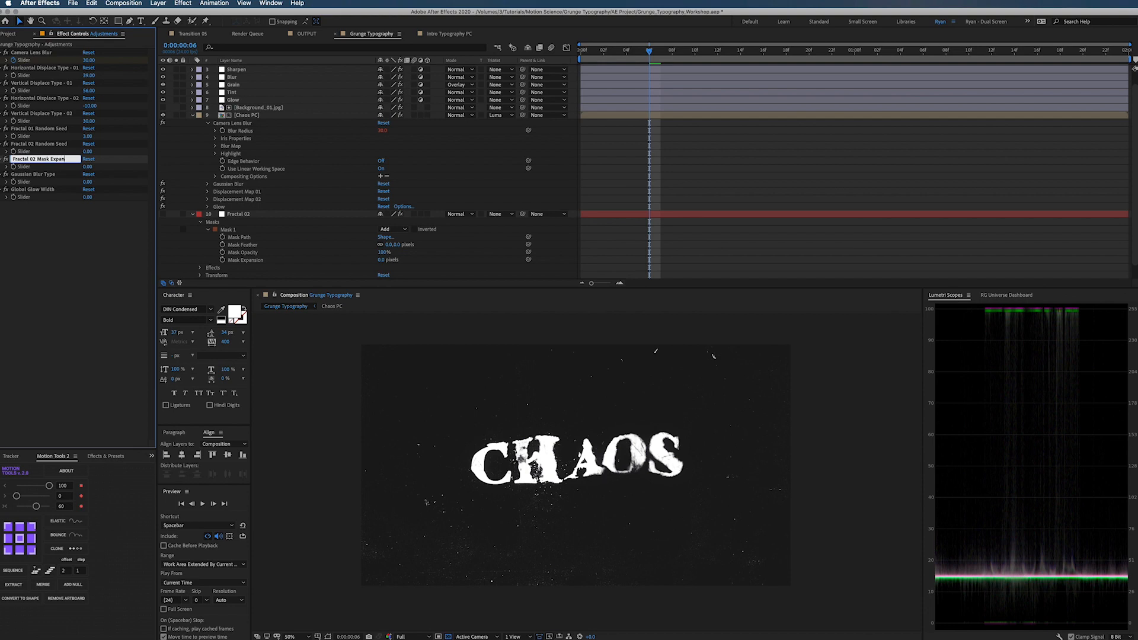
key(Return)
Link the Mask Expansion of Fractal 02's Mask 1 to the Fractal 02 Mask Expansion slider and reveal its expression
click(232, 260)
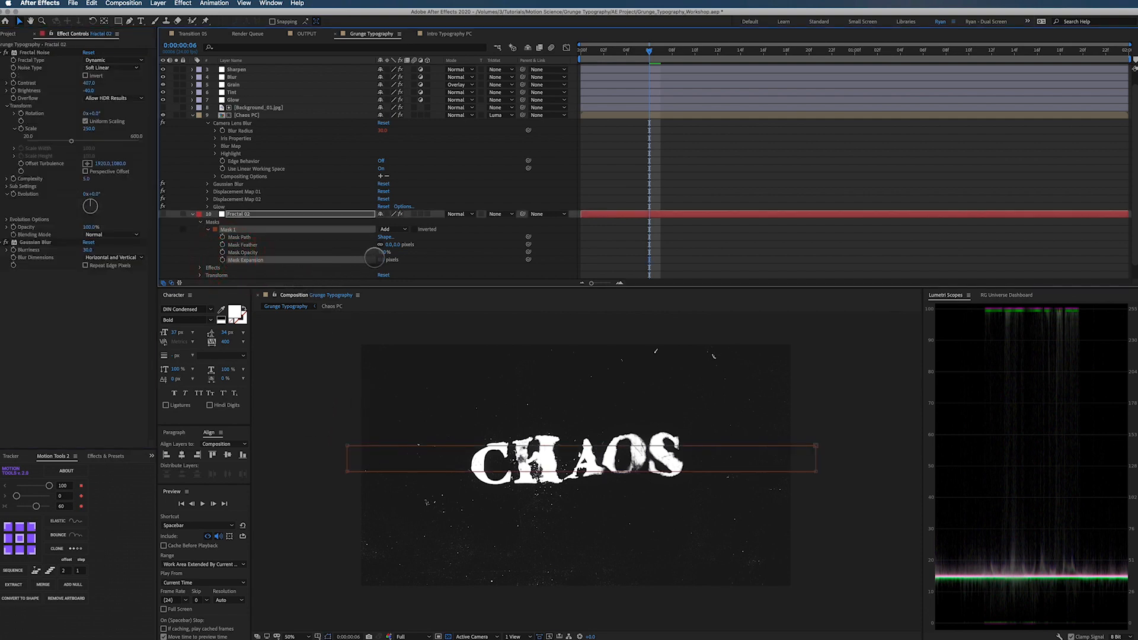
mouse_move(528, 259)
mouse_down()
mouse_move(129, 209)
mouse_move(527, 261)
mouse_up()
scroll(279, 83, up, 1)
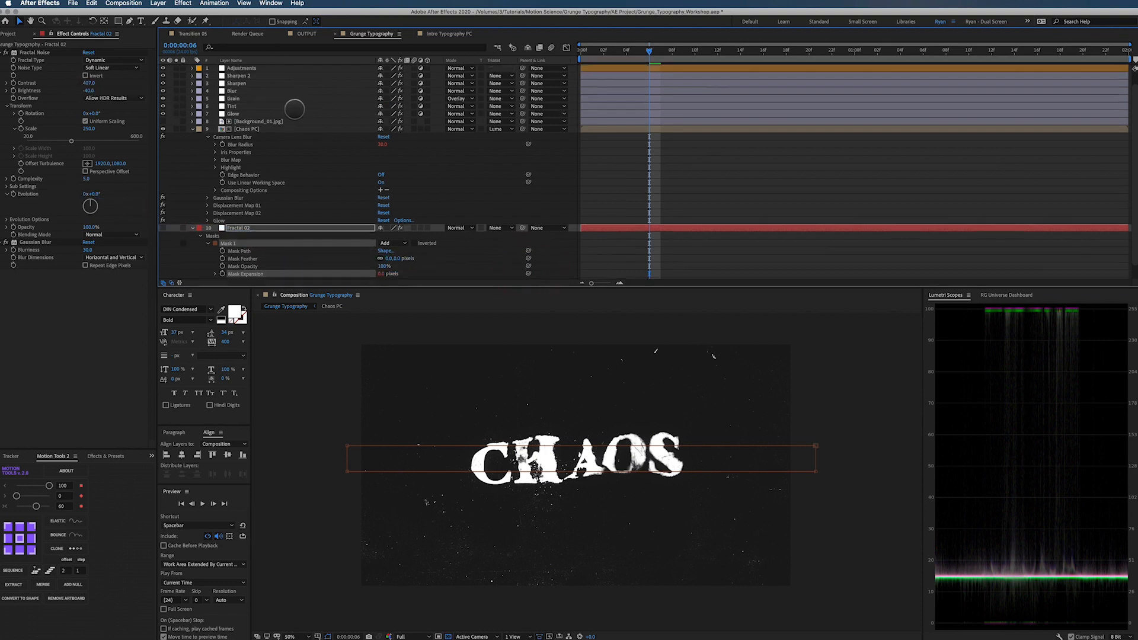
click(242, 68)
click(110, 53)
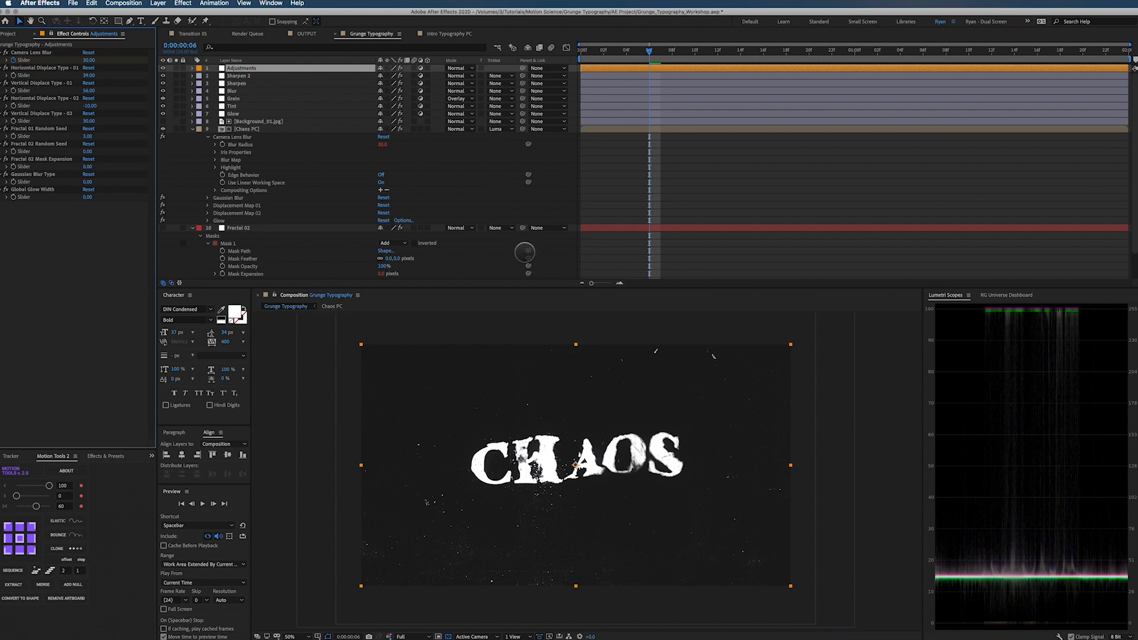
drag(528, 272, 26, 168)
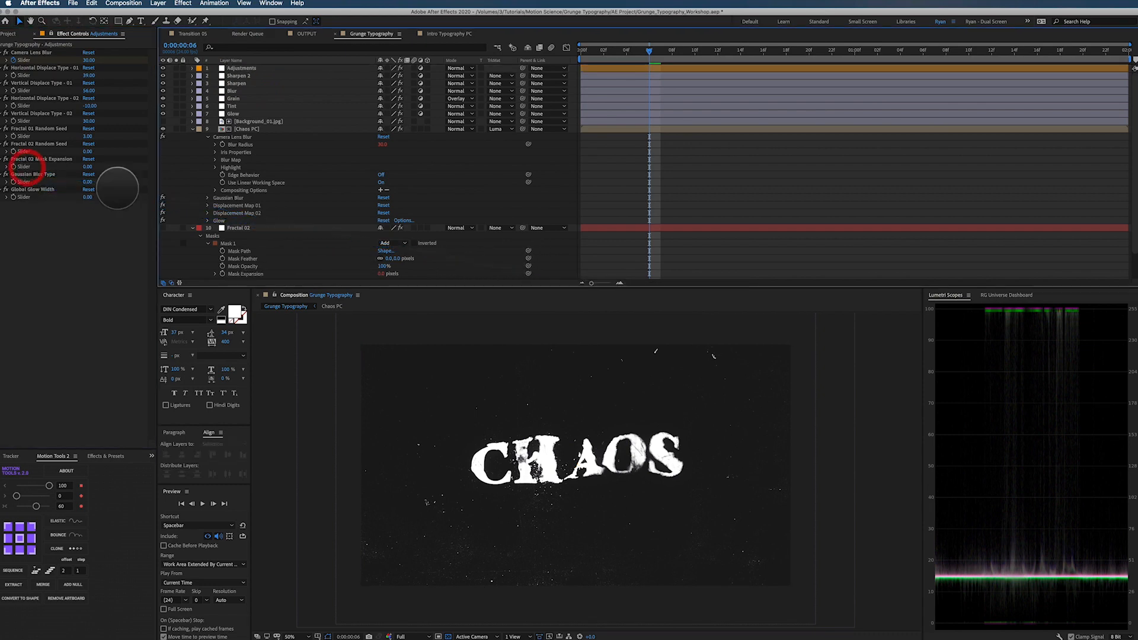
scroll(407, 256, down, 2)
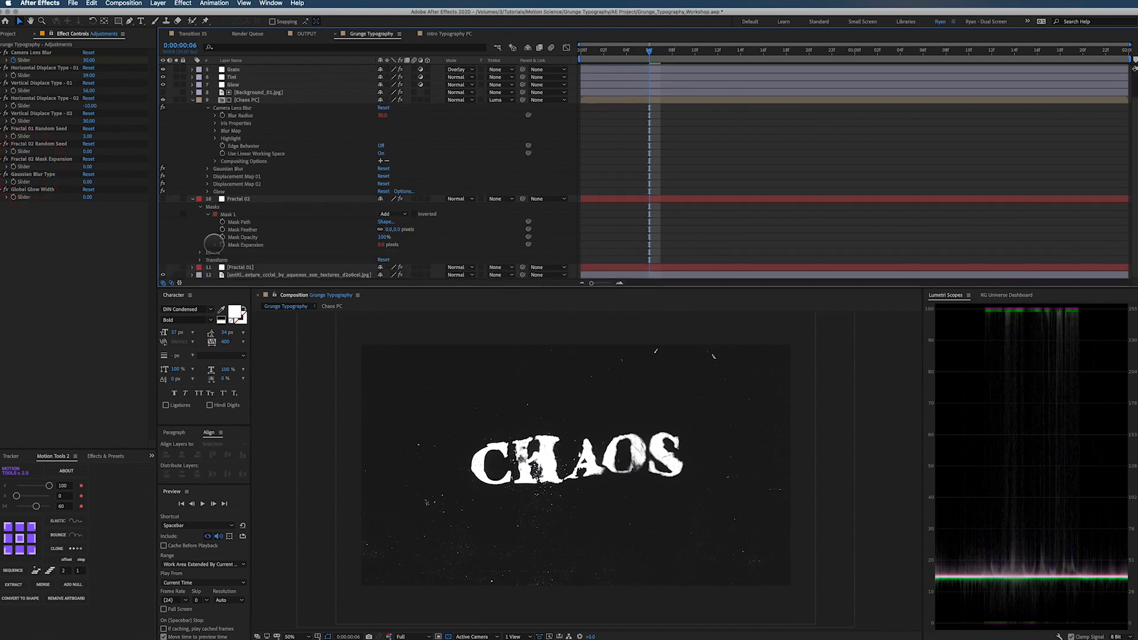
click(216, 244)
click(619, 253)
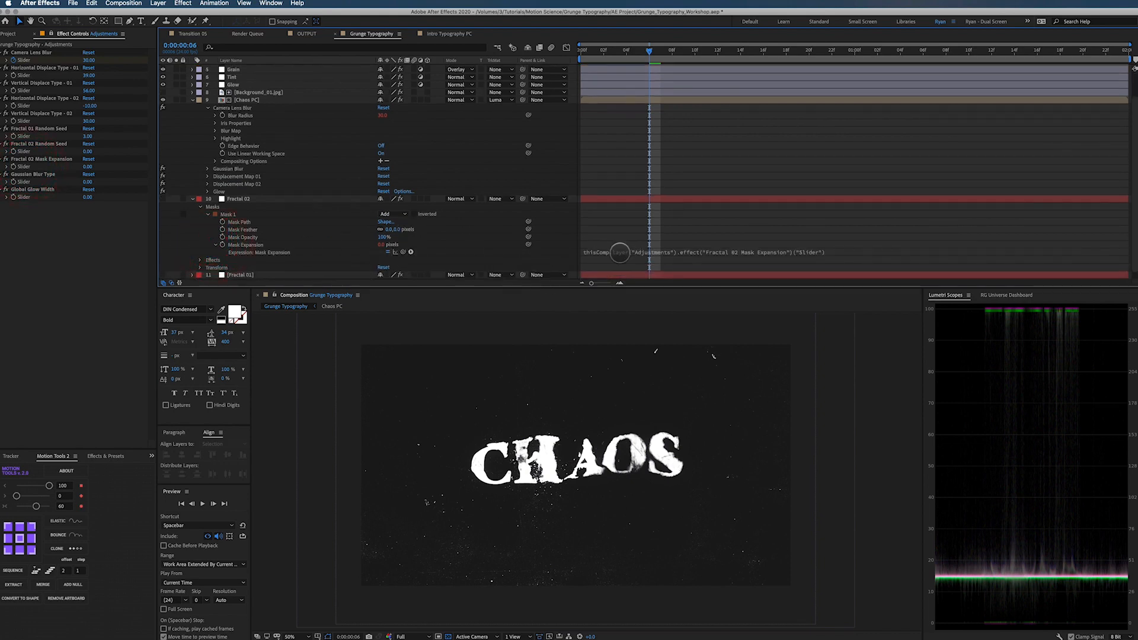
Test the mask link by raising the Fractal 02 Mask Expansion slider to 31
click(392, 251)
click(86, 166)
click(247, 243)
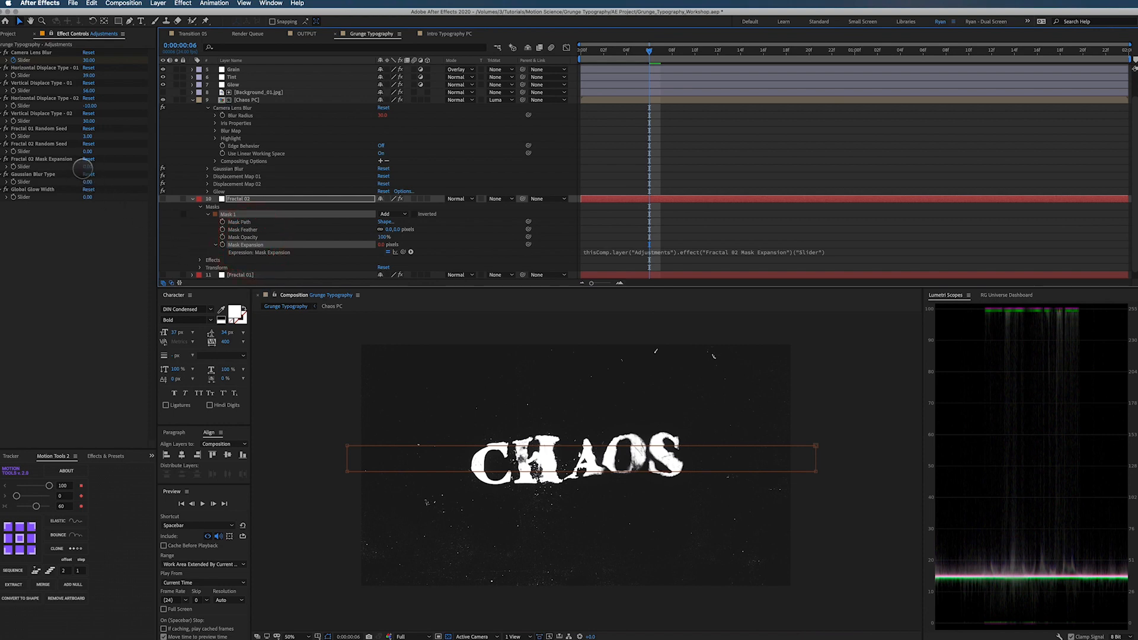
drag(84, 168, 98, 166)
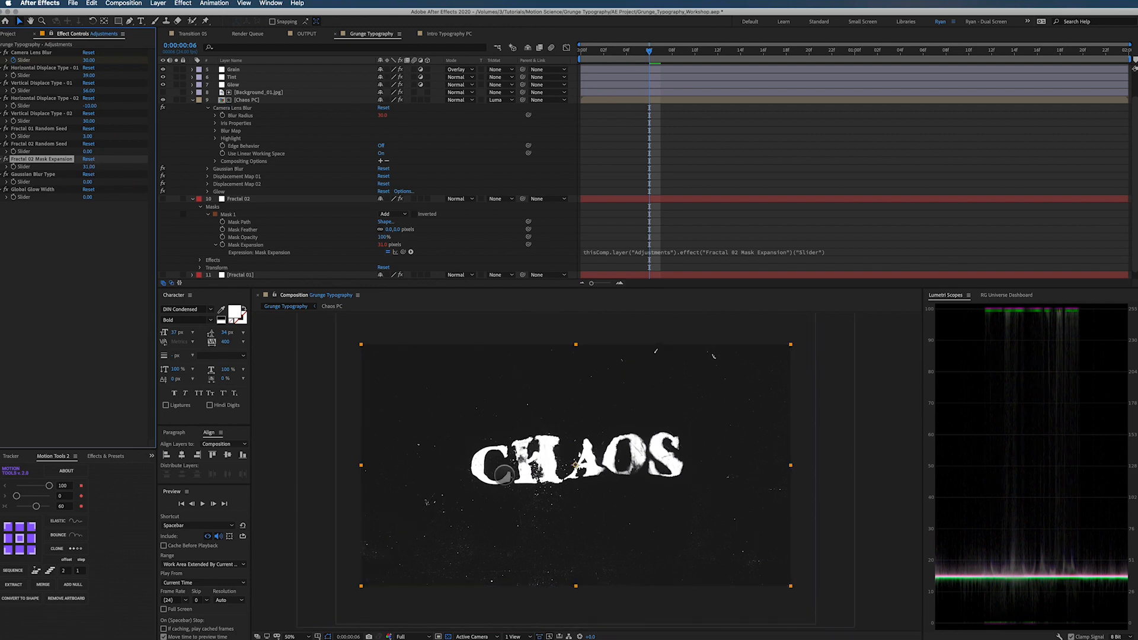
Select Fractal 02's Mask 1, view the intro title in the OUTPUT comp at 0:00:01:04, and return to Grunge Typography
click(230, 214)
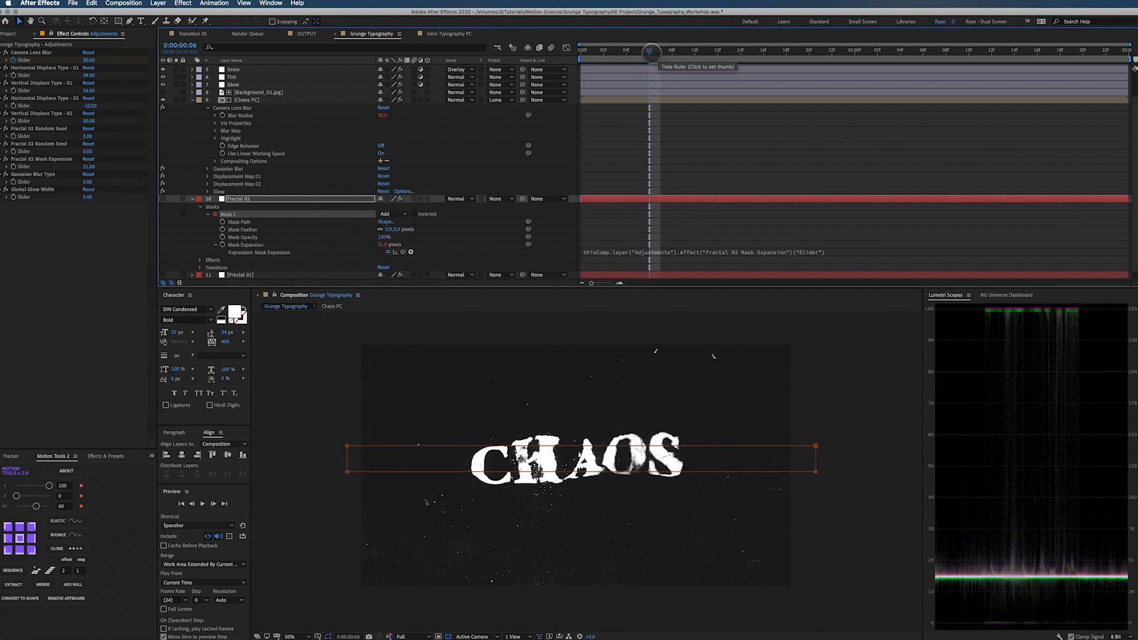
click(306, 33)
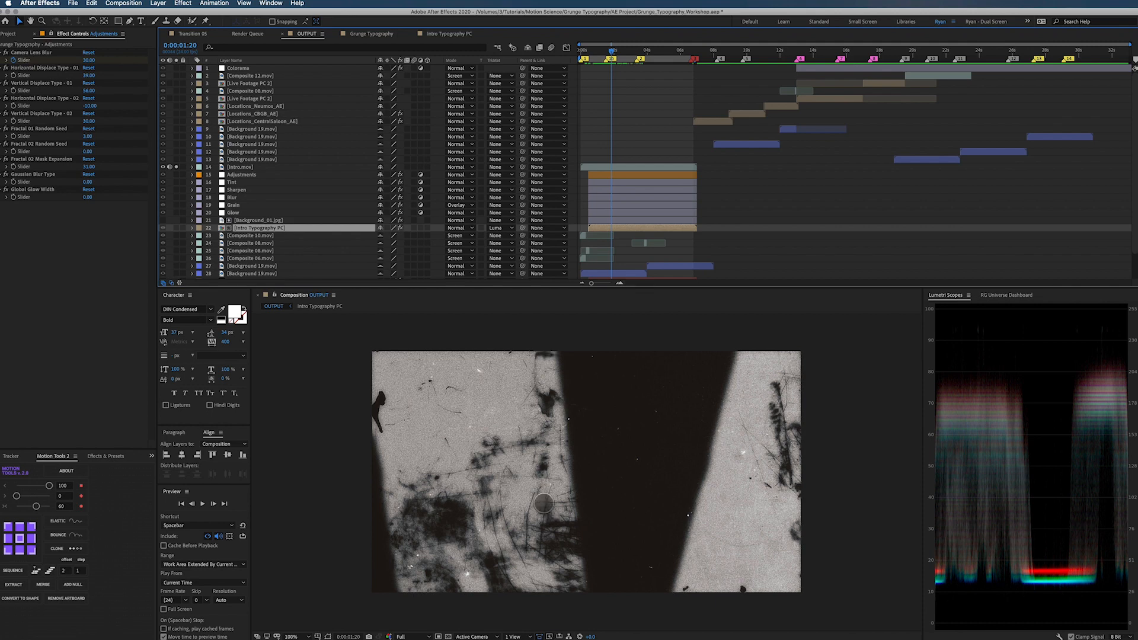
click(601, 47)
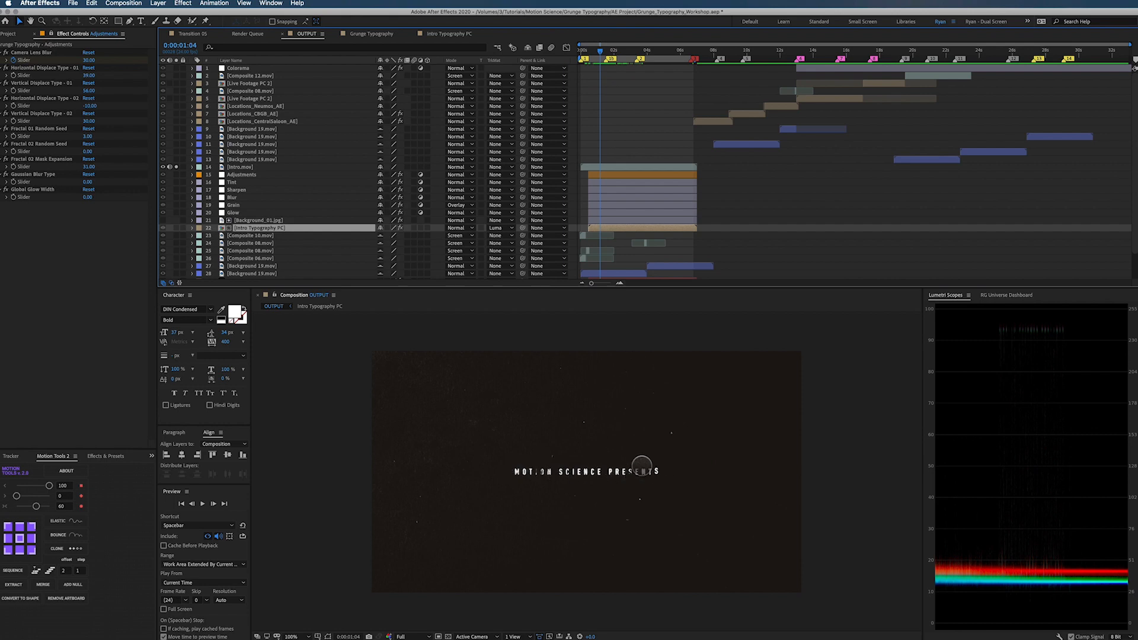
click(373, 32)
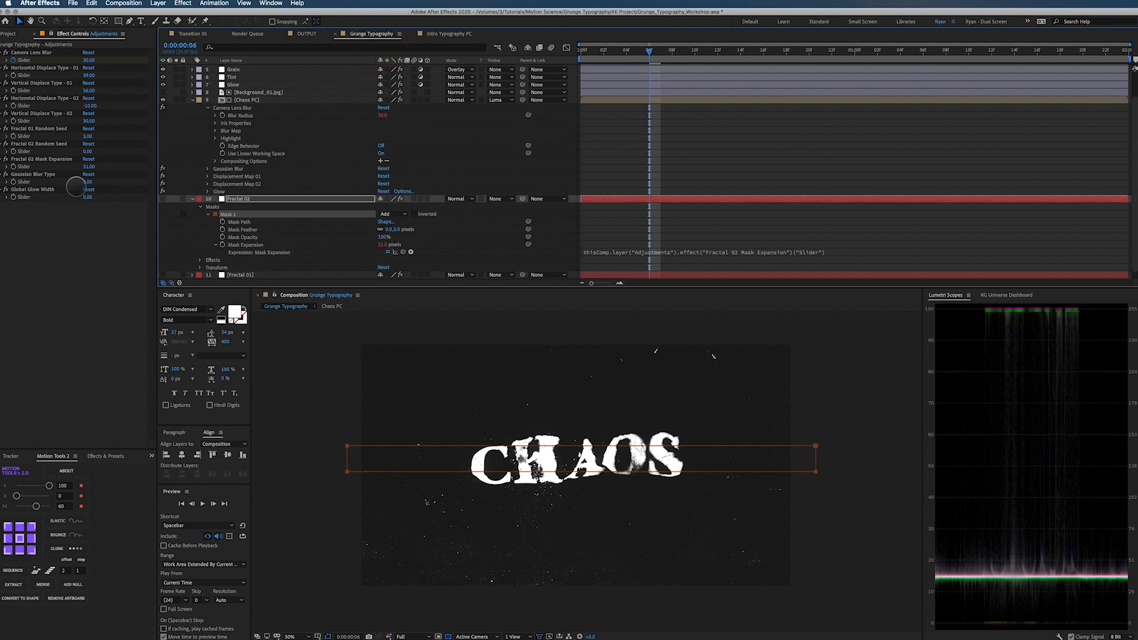
Reset the Fractal 02 Mask Expansion slider and link Fractal 02's Fractal Noise Random Seed to the Fractal 02 Random Seed slider
click(88, 159)
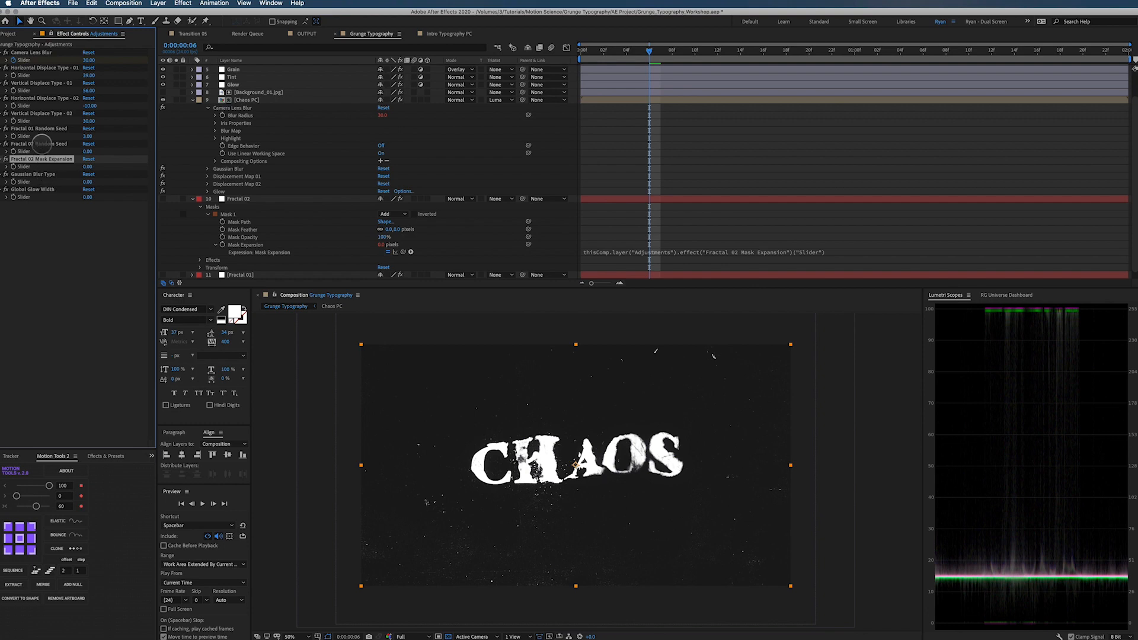
click(47, 144)
click(199, 259)
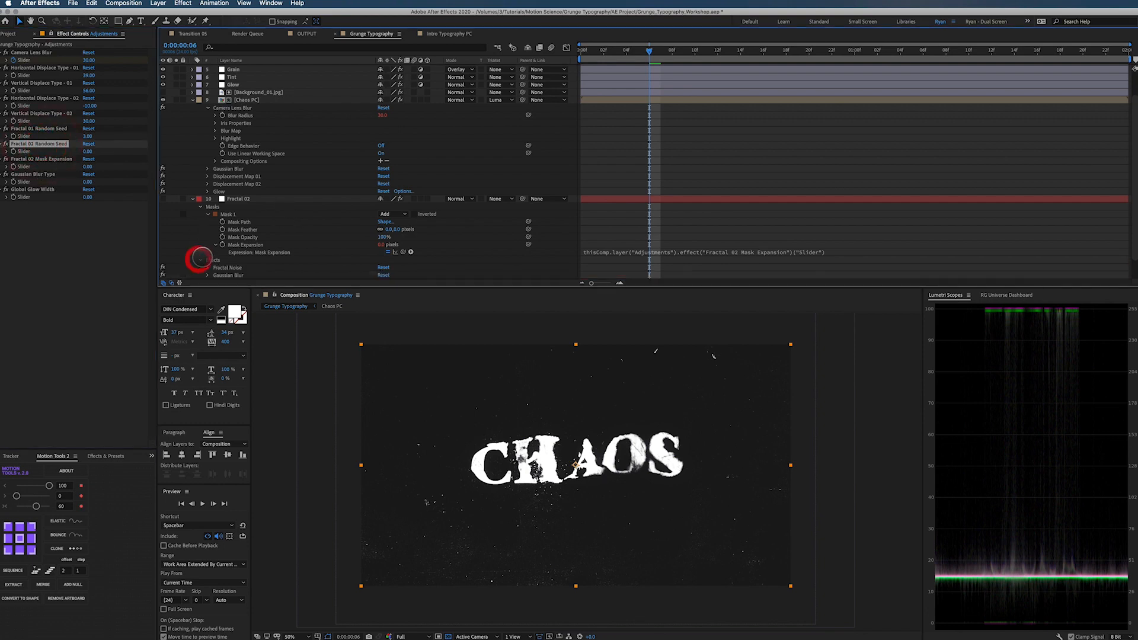
scroll(202, 256, down, 1)
click(207, 244)
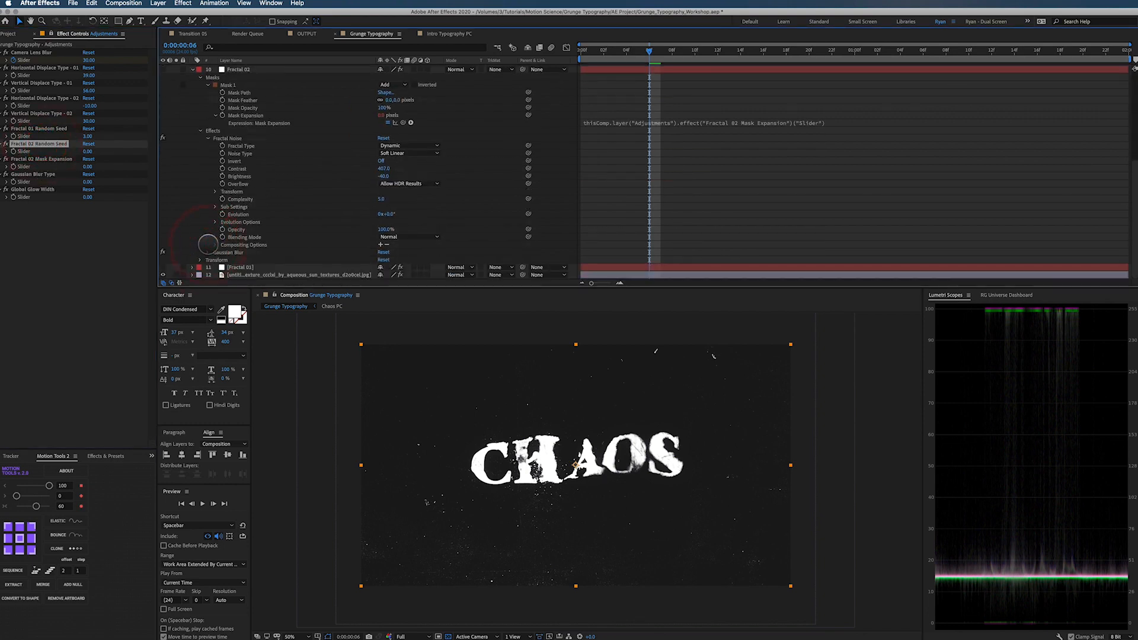
click(215, 222)
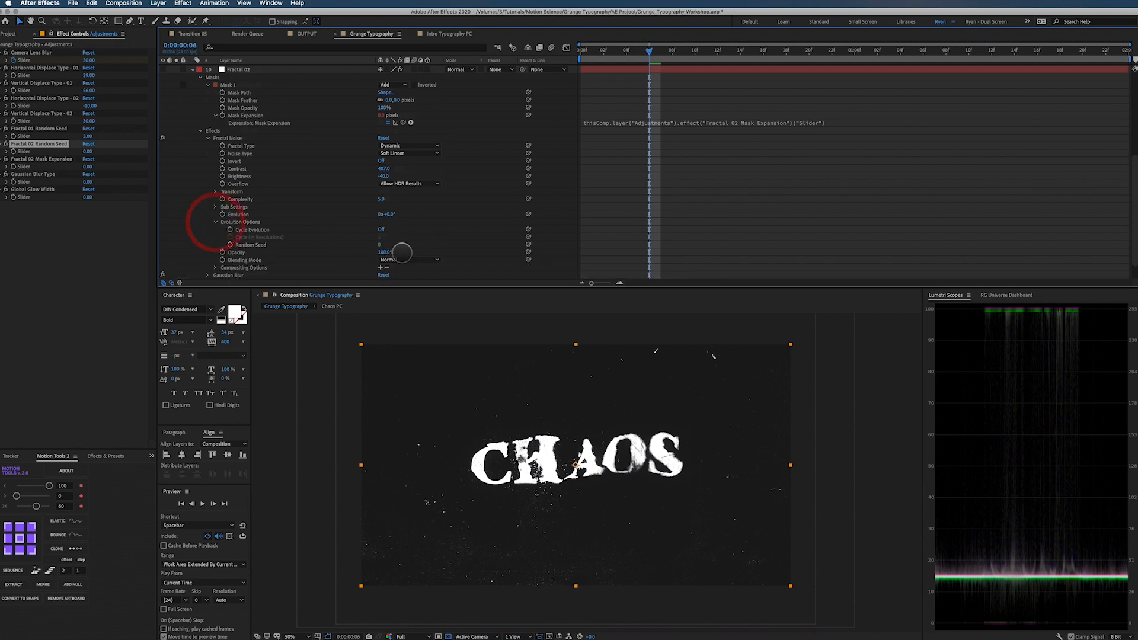
drag(527, 243, 26, 152)
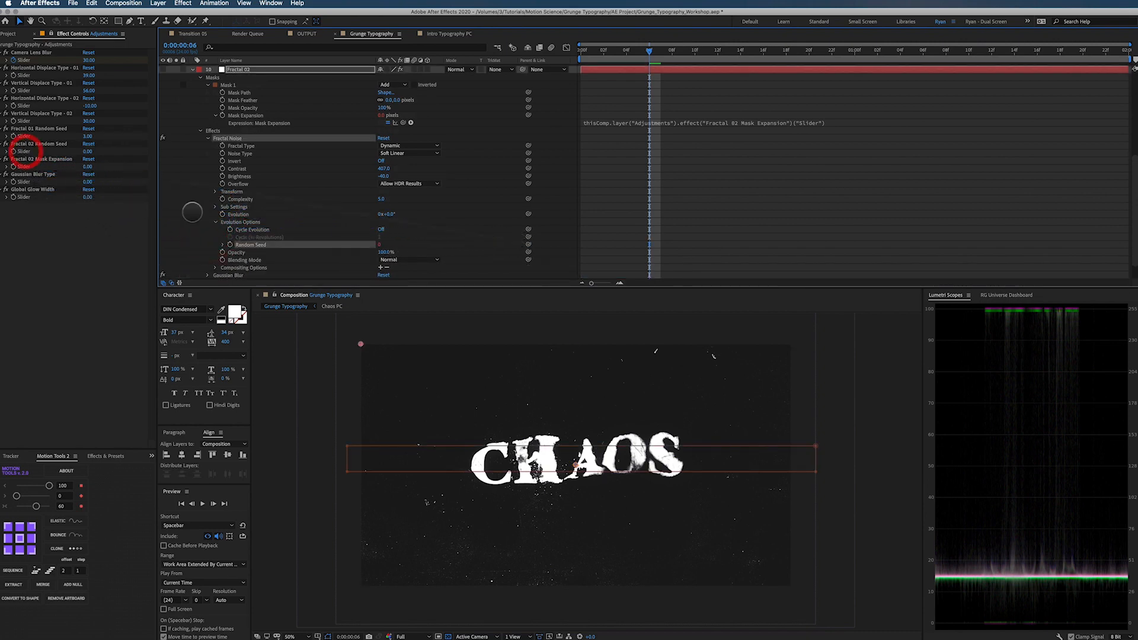
Link the Chaos PC layer's Gaussian Blur Blurriness to the Gaussian Blur Type slider and set that slider to 10
click(37, 174)
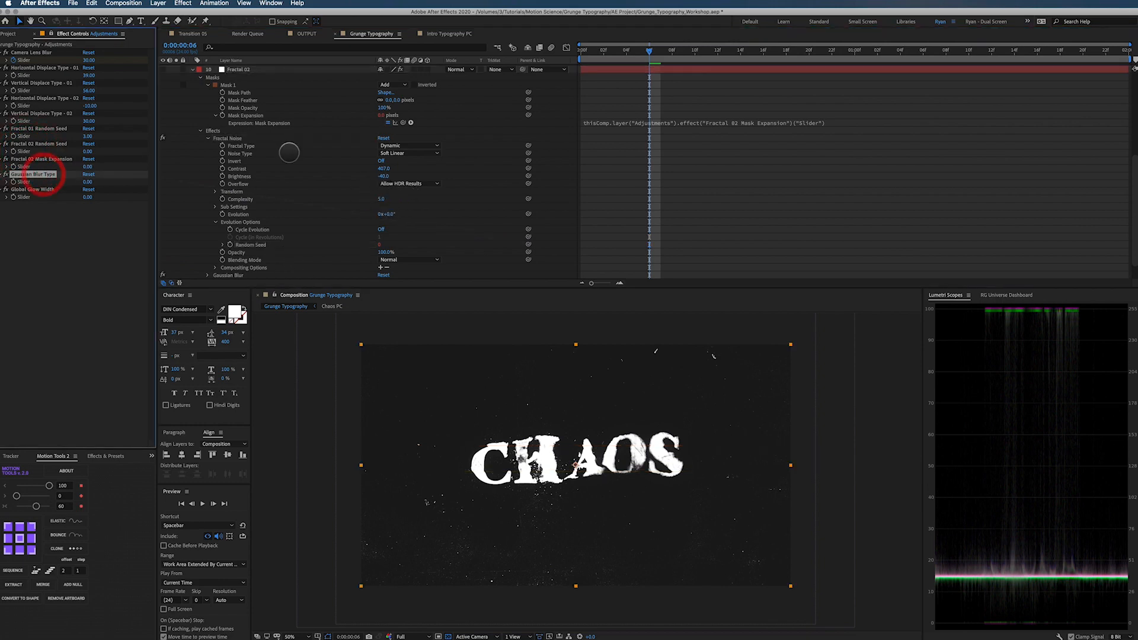
scroll(289, 153, up, 8)
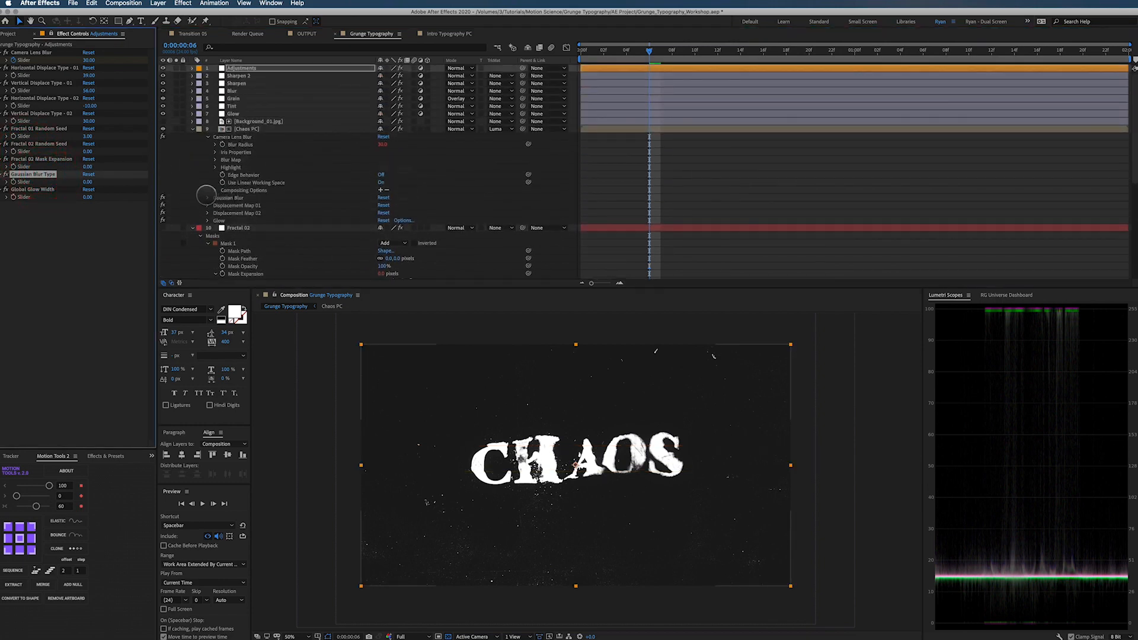
click(207, 198)
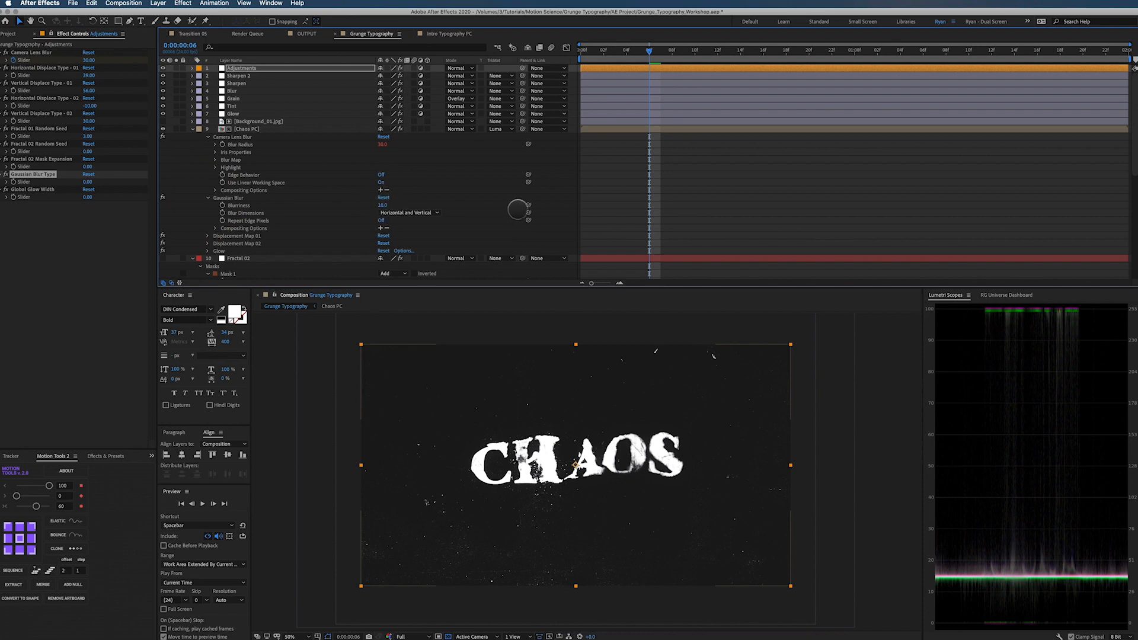
drag(529, 204, 22, 182)
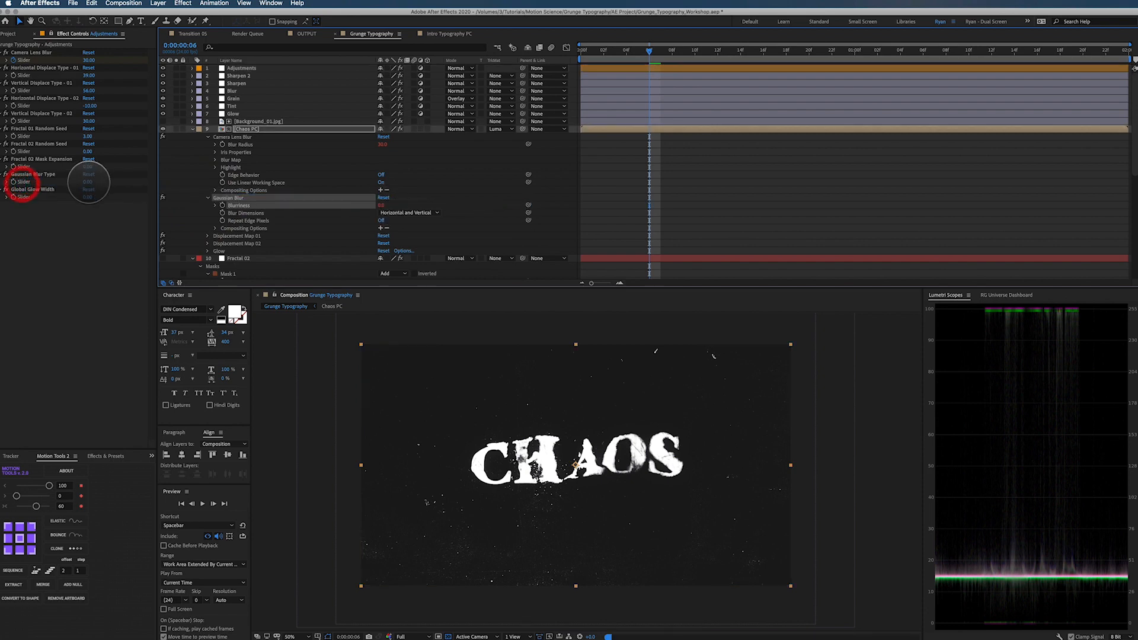
click(89, 182)
text(10)
key(Return)
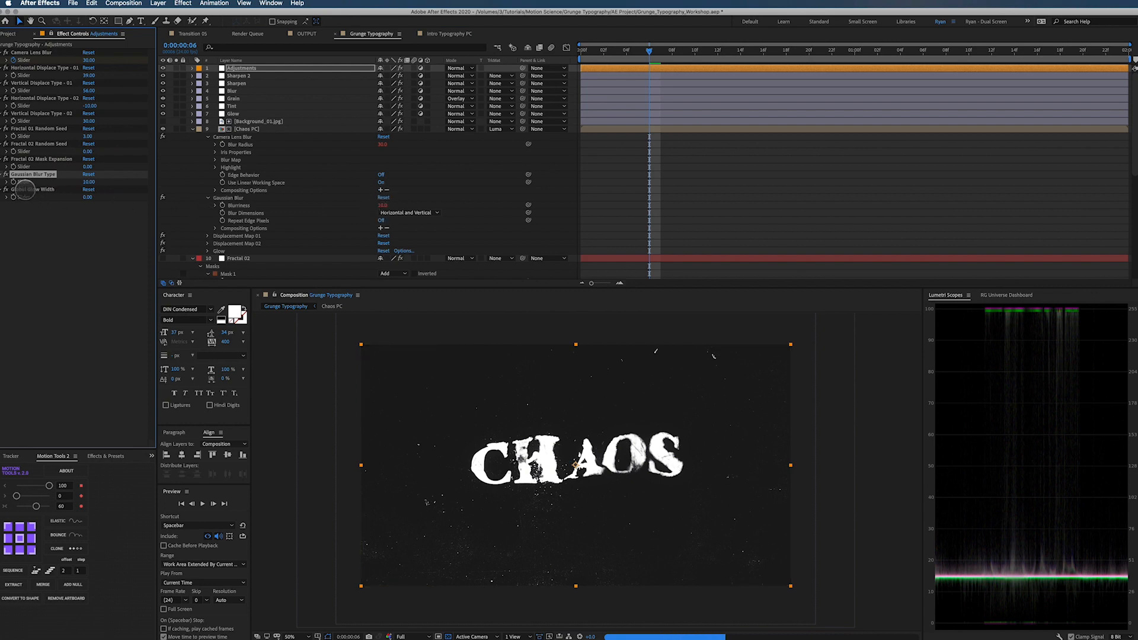
Expand the Glow and Glow 2 effect settings on the Glow layer, with the Chaos PC layer collapsed
click(25, 190)
click(233, 114)
click(193, 114)
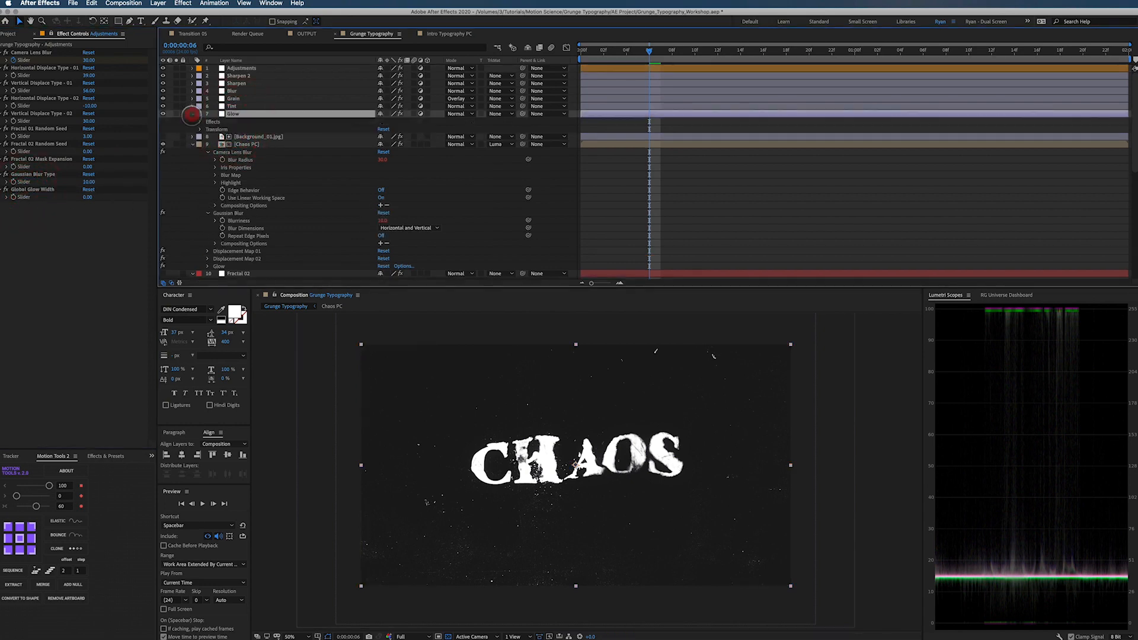
click(193, 144)
click(200, 121)
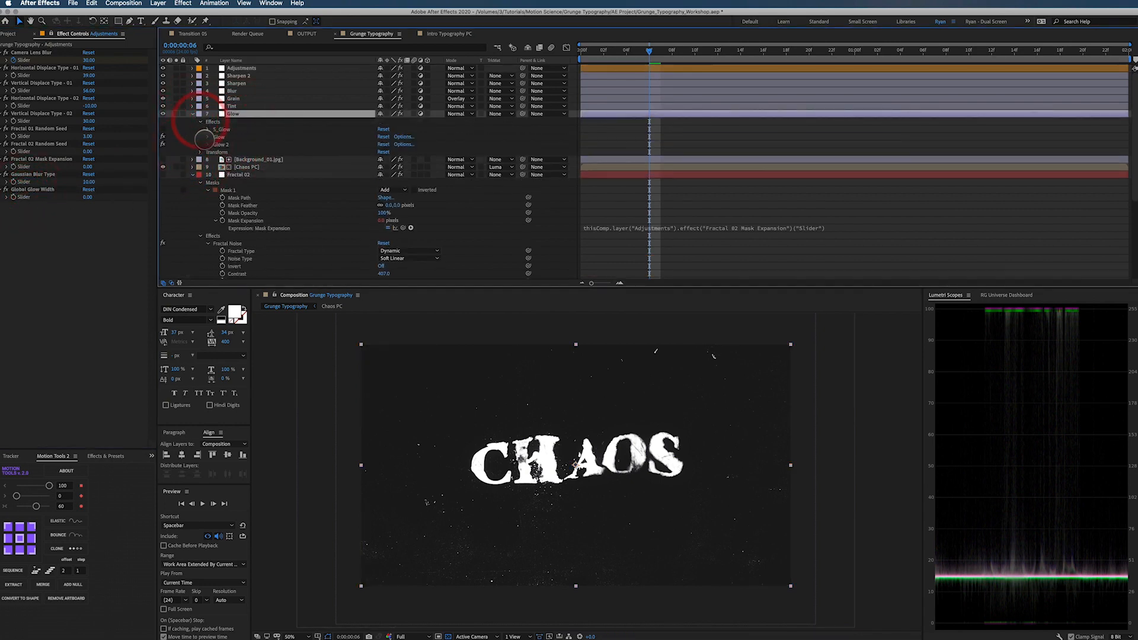
click(220, 130)
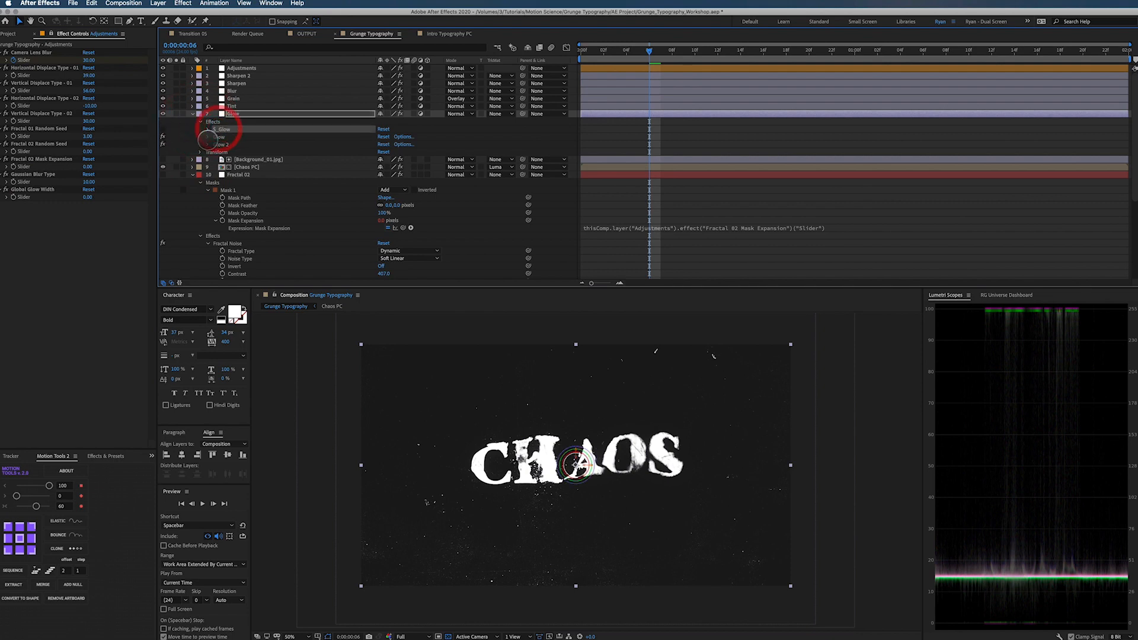
click(208, 136)
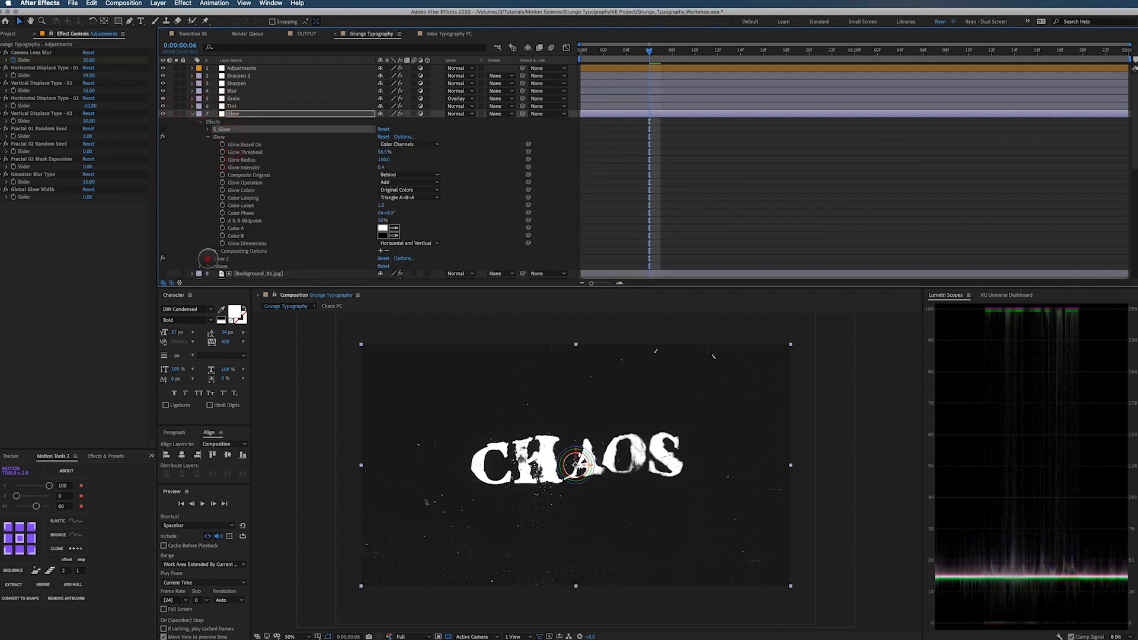
click(208, 259)
click(33, 190)
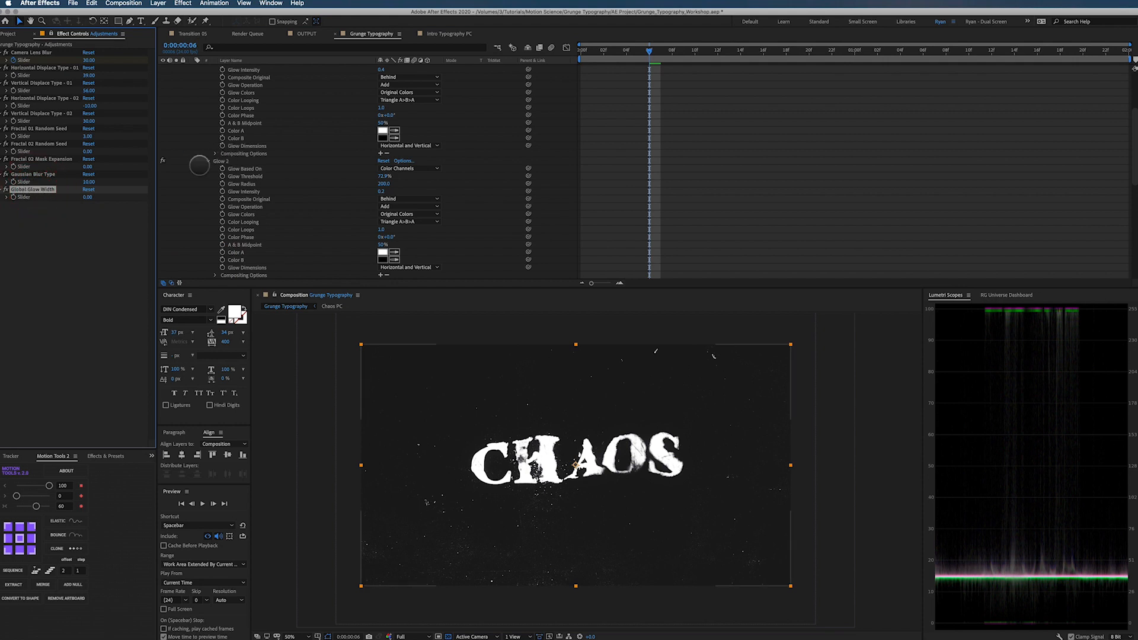
key(super+d)
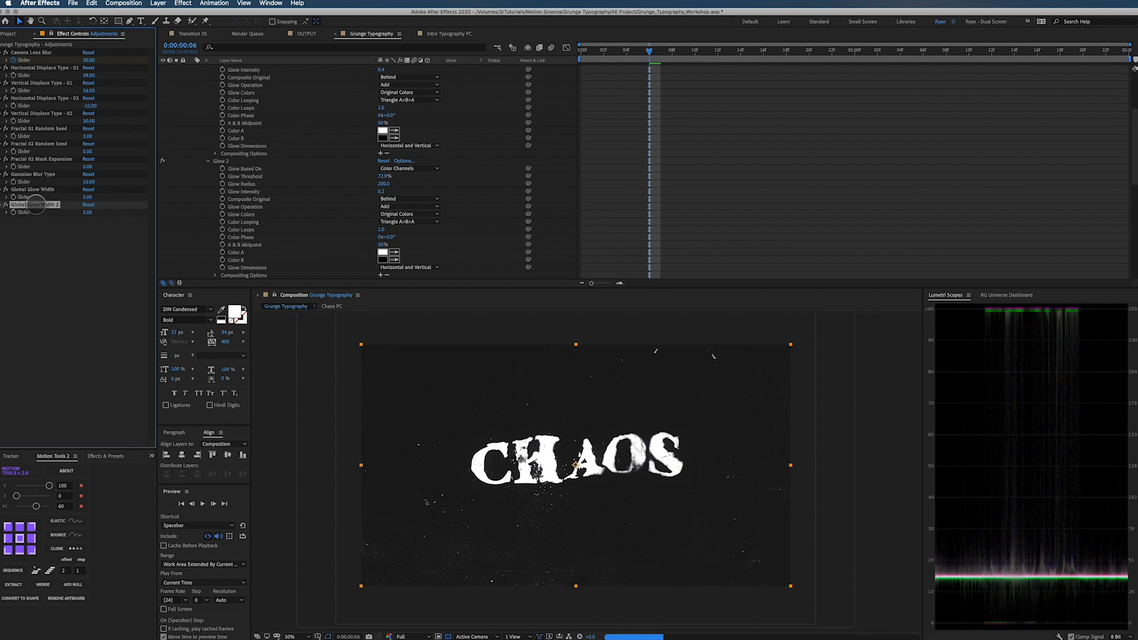
key(Delete)
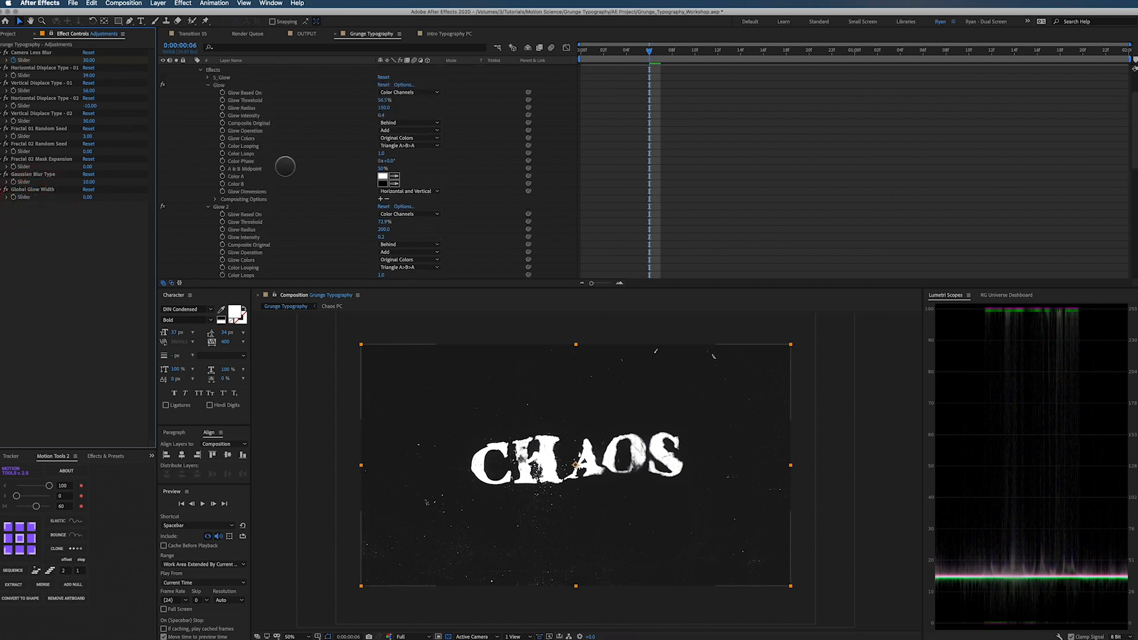
Link the first Glow effect's Glow Radius to the Global Glow Width slider and set that slider to 150
scroll(287, 166, up, 5)
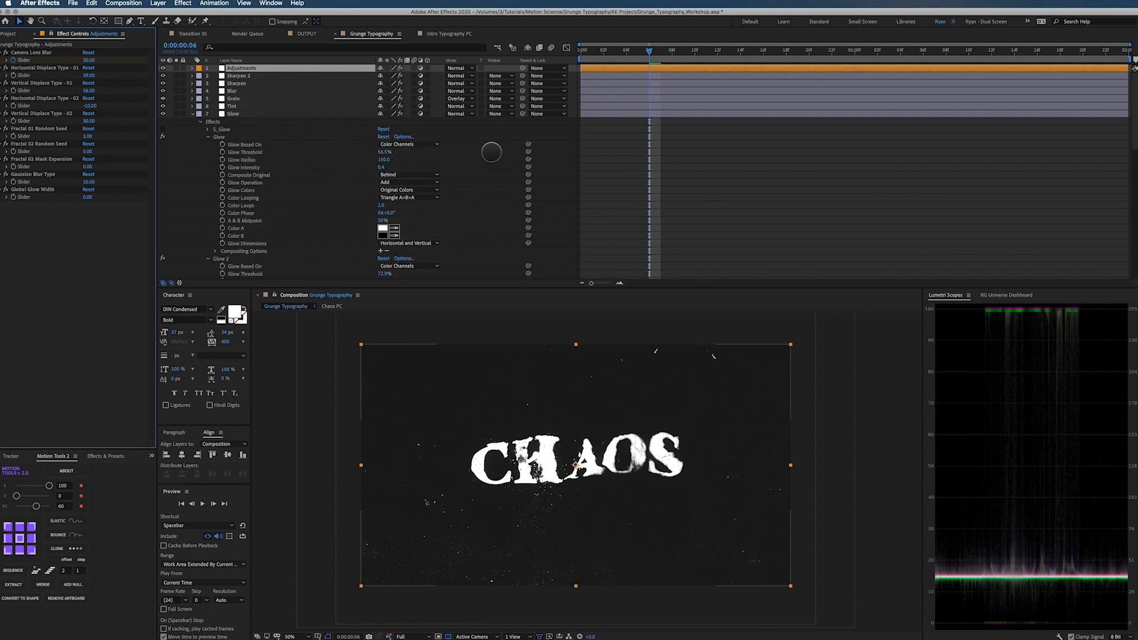
drag(528, 159, 25, 197)
scroll(305, 204, down, 5)
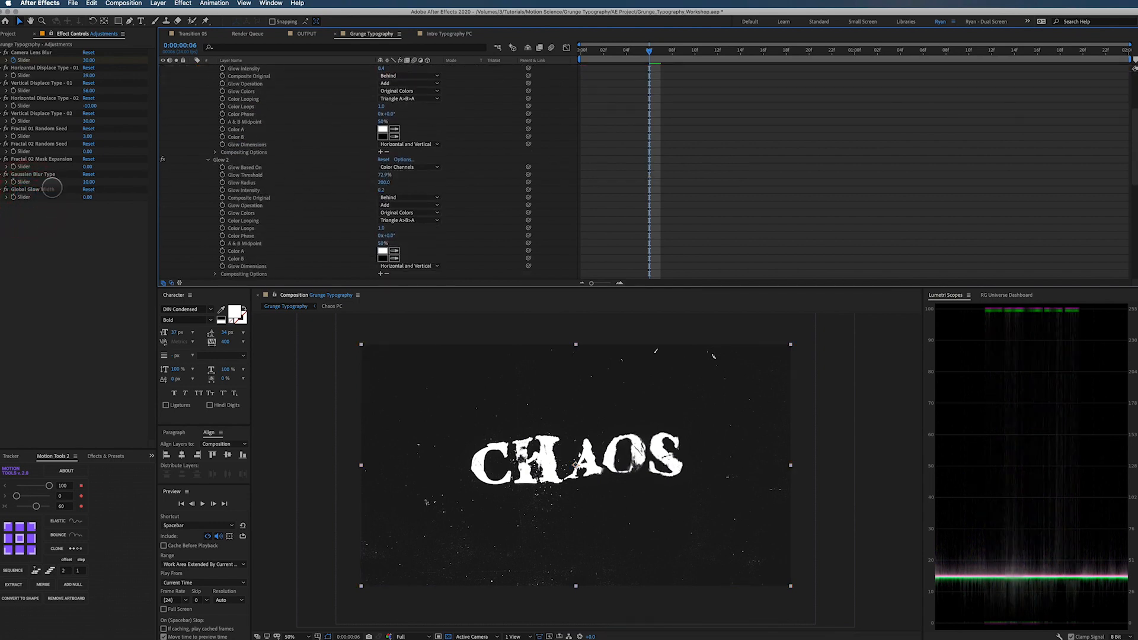
click(33, 189)
click(88, 197)
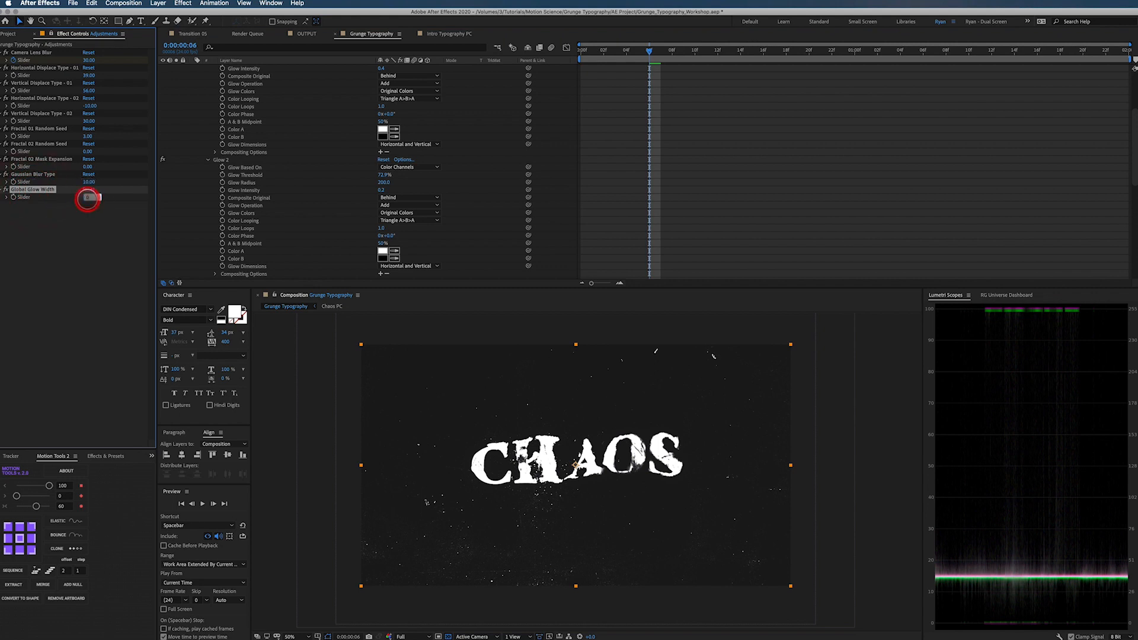
key(Return)
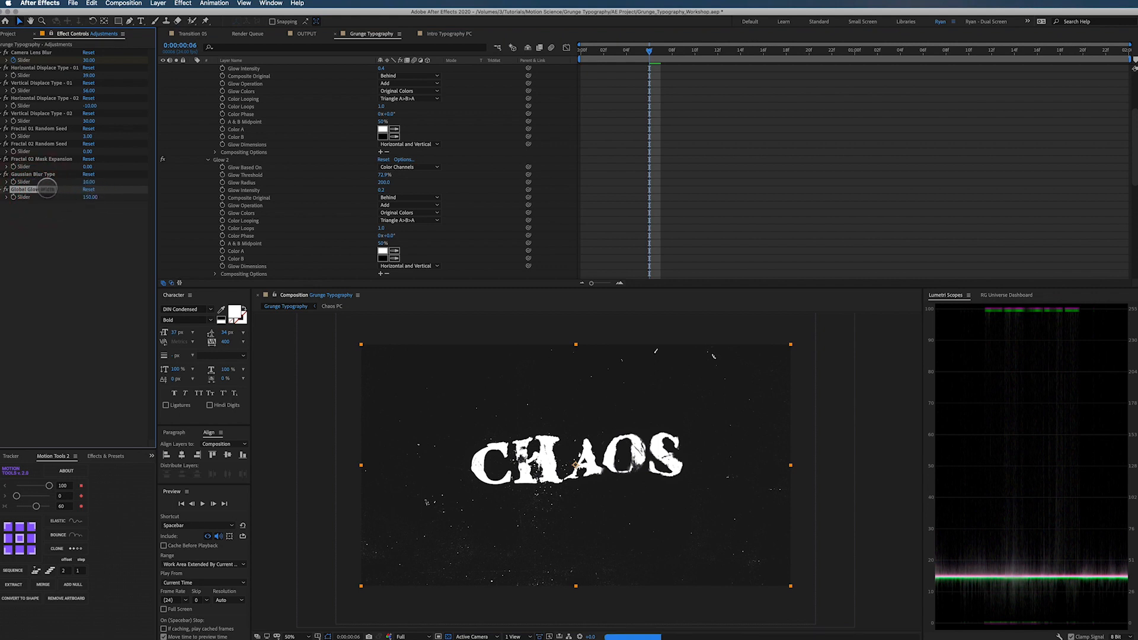
Rename the glow width slider as Global Glow Width 01 and duplicate it
click(44, 189)
key(Return)
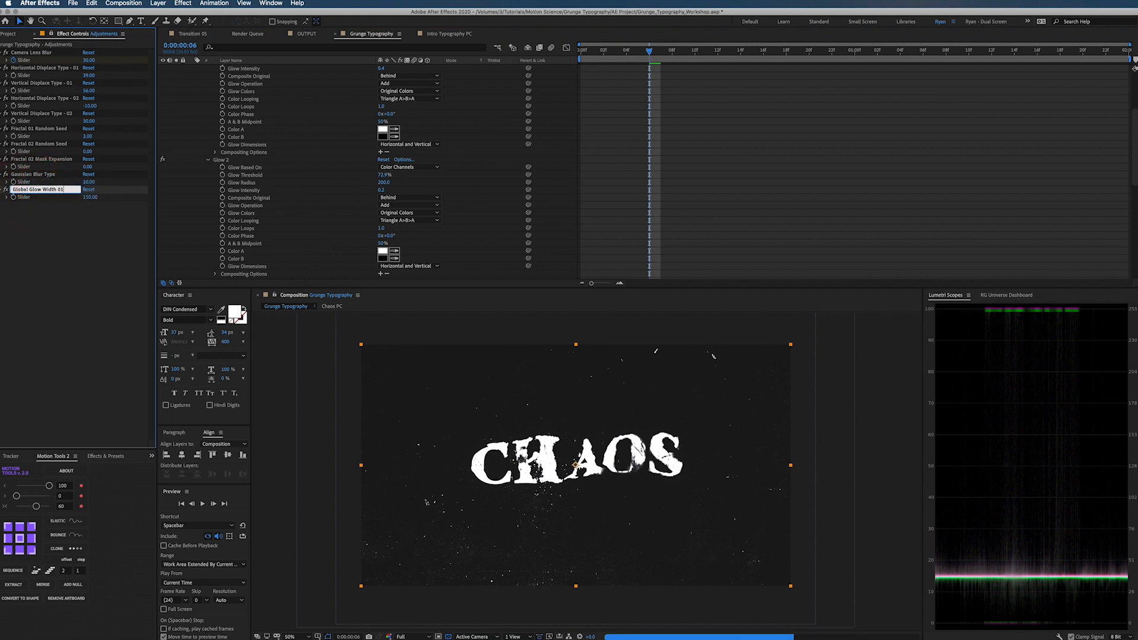
key(Return)
key(ctrl+d)
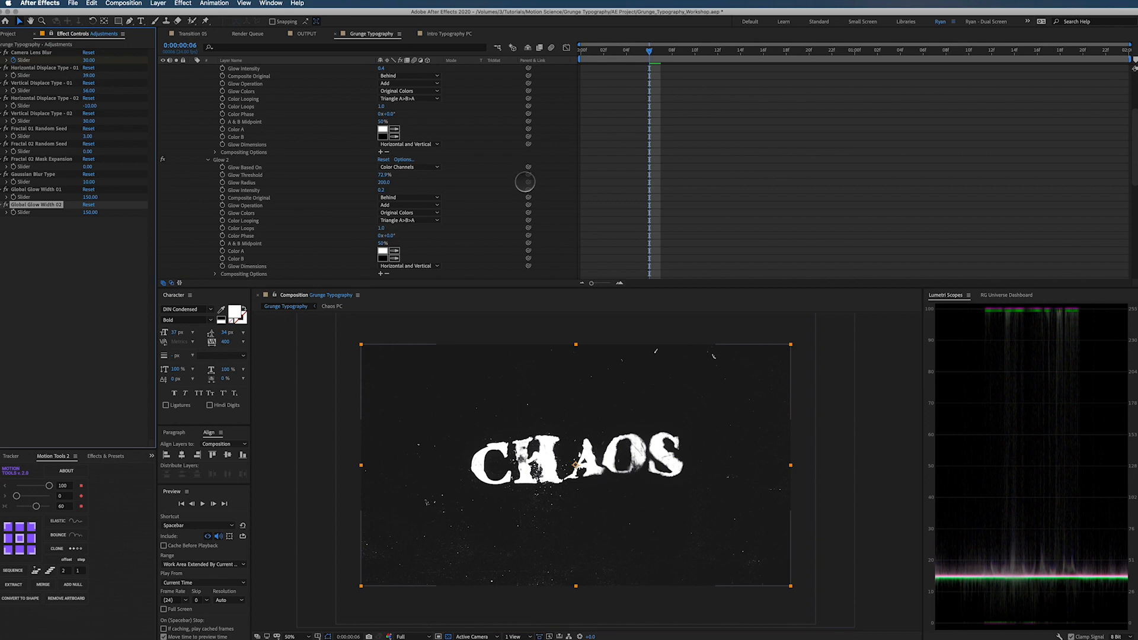
Link Glow 2's Glow Radius to the Global Glow Width 02 slider and set that slider to 200
drag(525, 182, 24, 212)
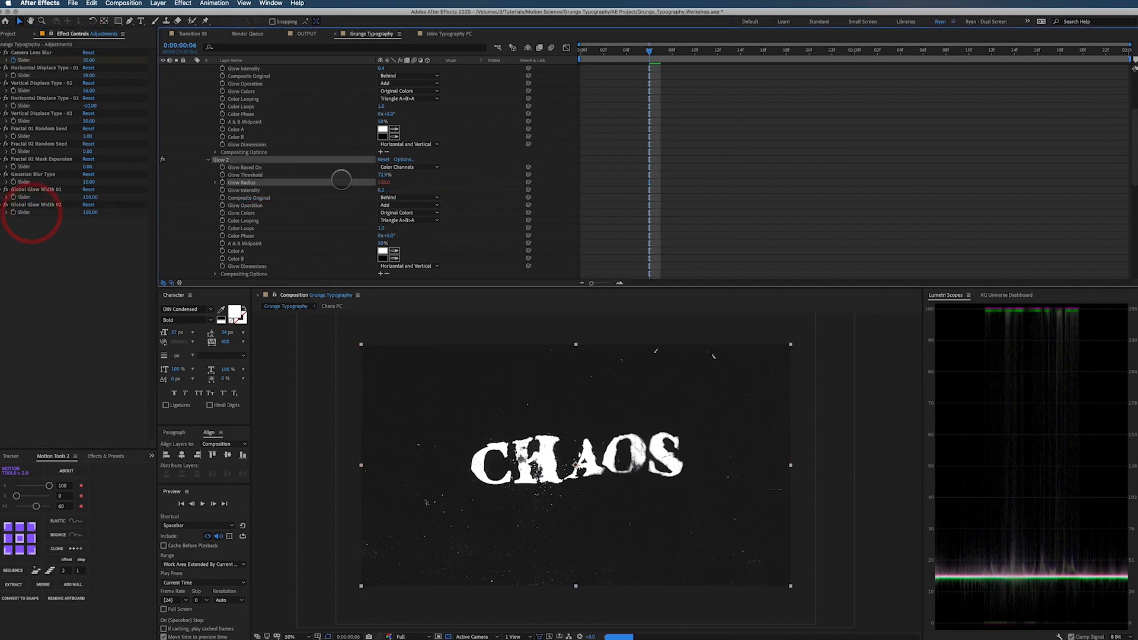
click(90, 212)
text(200)
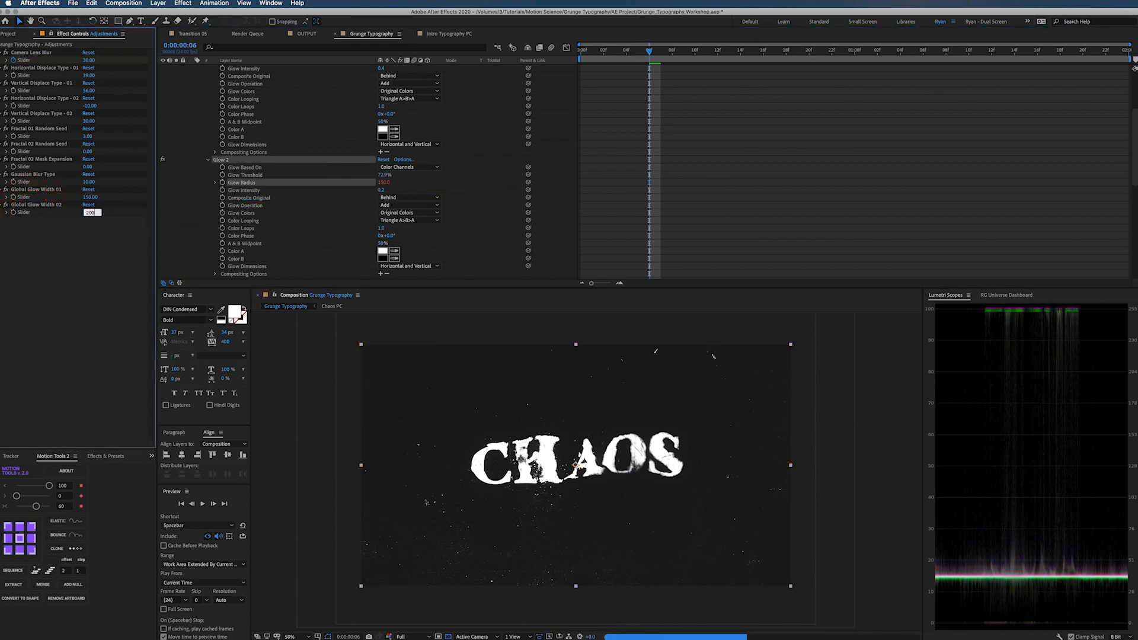
key(Return)
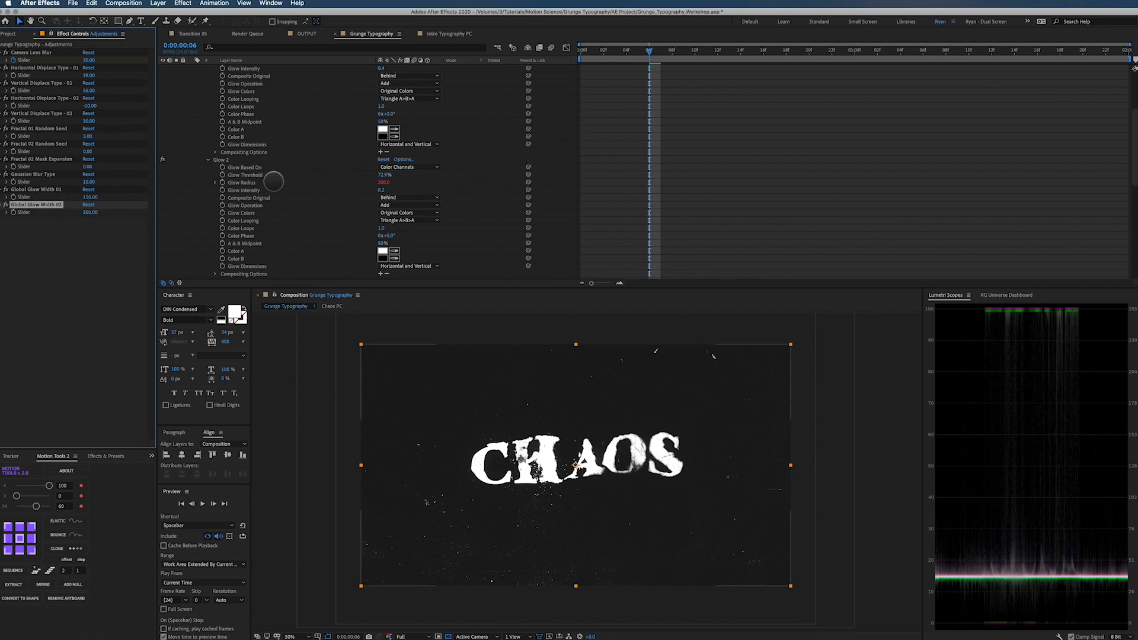
Collapse the Glow and Fractal 02 layers' properties and clear the layer selection
scroll(344, 116, up, 5)
scroll(354, 160, down, 5)
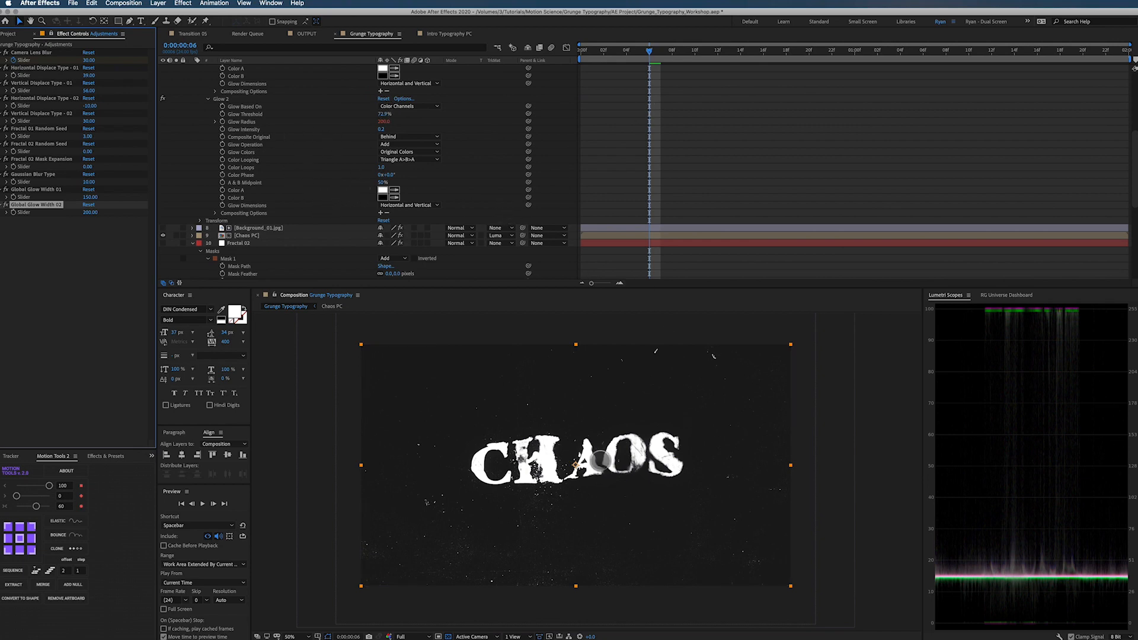
scroll(346, 160, up, 5)
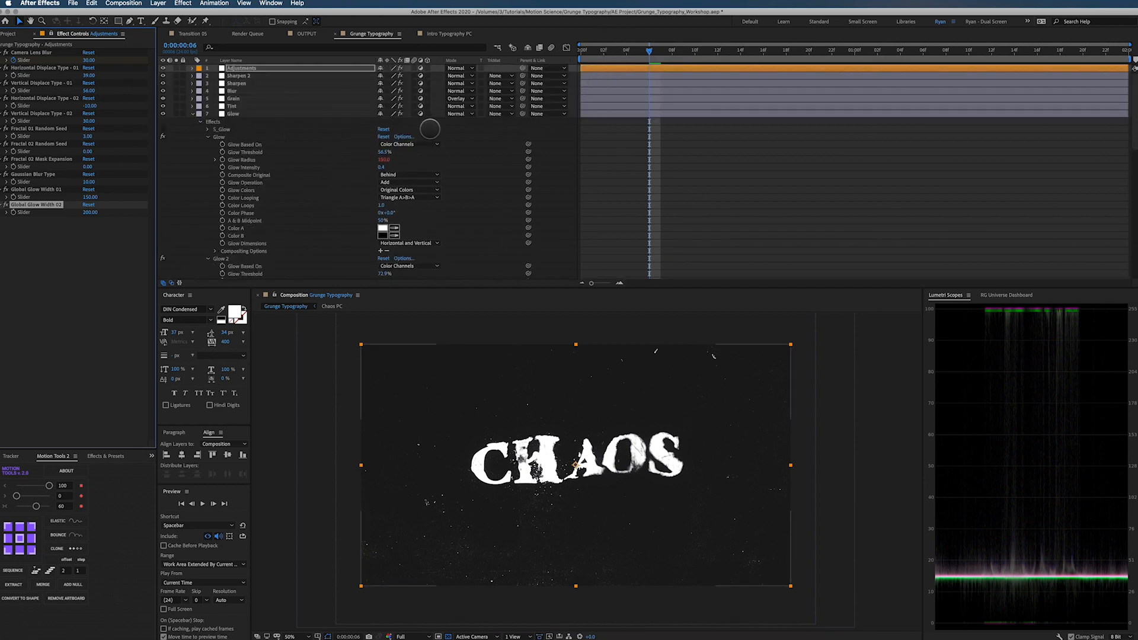
click(191, 113)
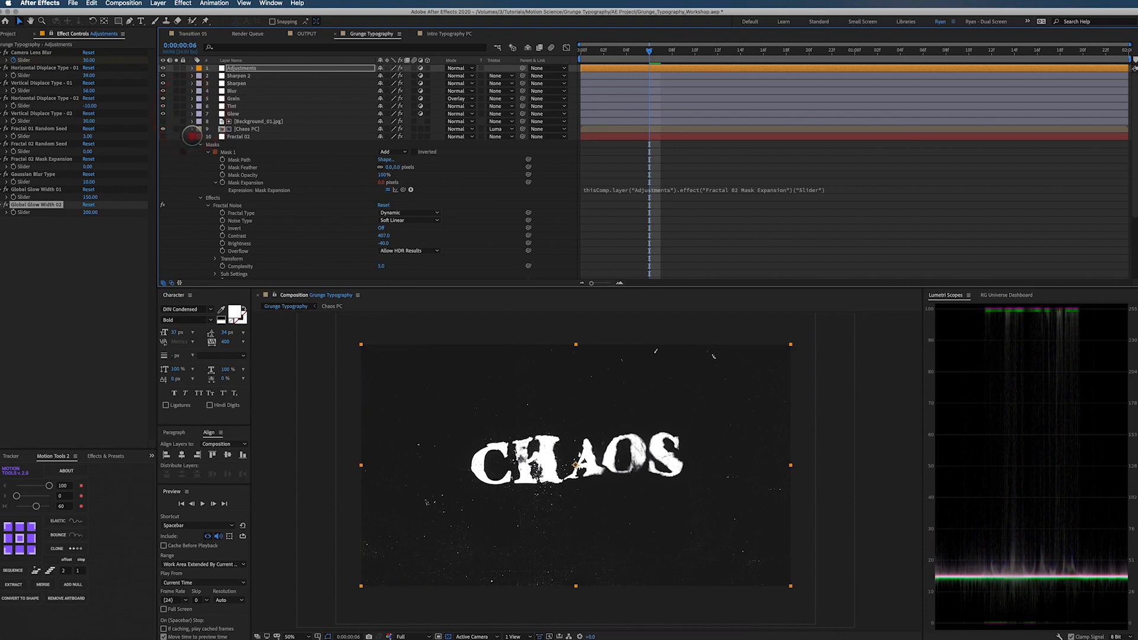
click(192, 136)
click(391, 203)
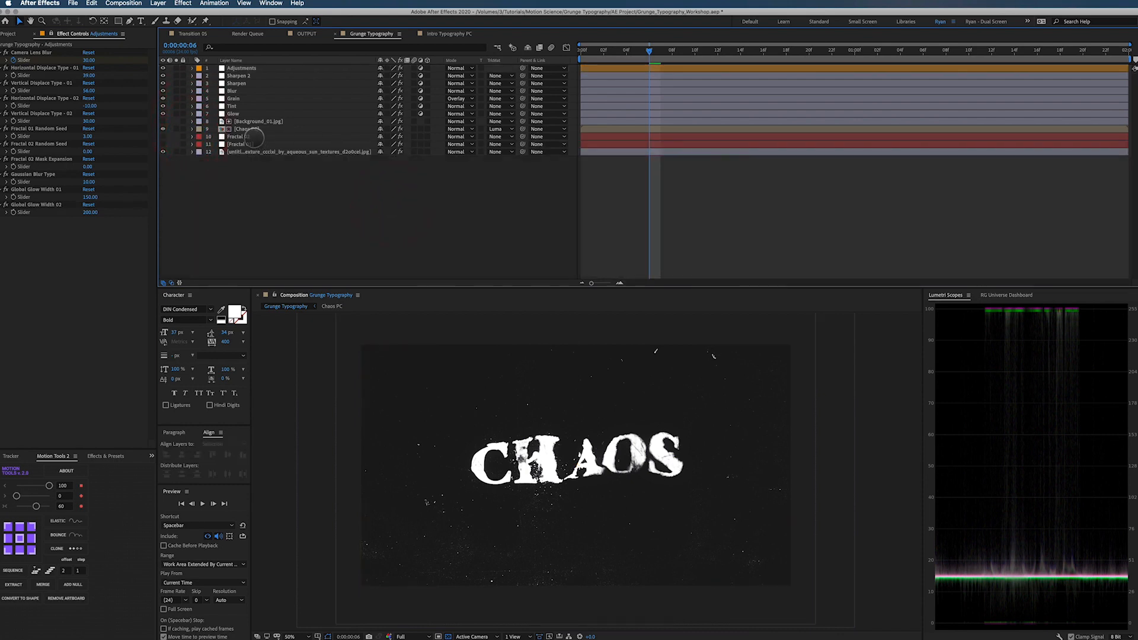
Open the Chaos PC comp and stagger the starts of Layers 2, 3, 4 and 5 at frames 4, 6, 10 and 12
click(175, 129)
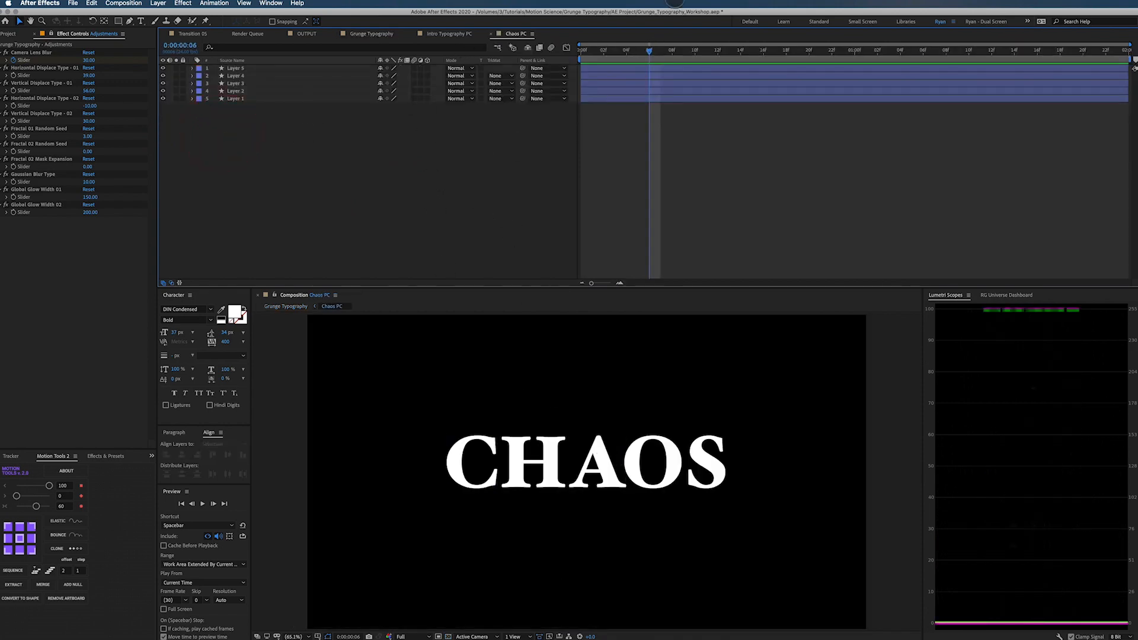
drag(651, 51, 558, 50)
drag(610, 97, 727, 69)
click(625, 71)
click(637, 83)
shift+click(635, 71)
click(648, 84)
click(654, 76)
shift+click(654, 67)
click(706, 126)
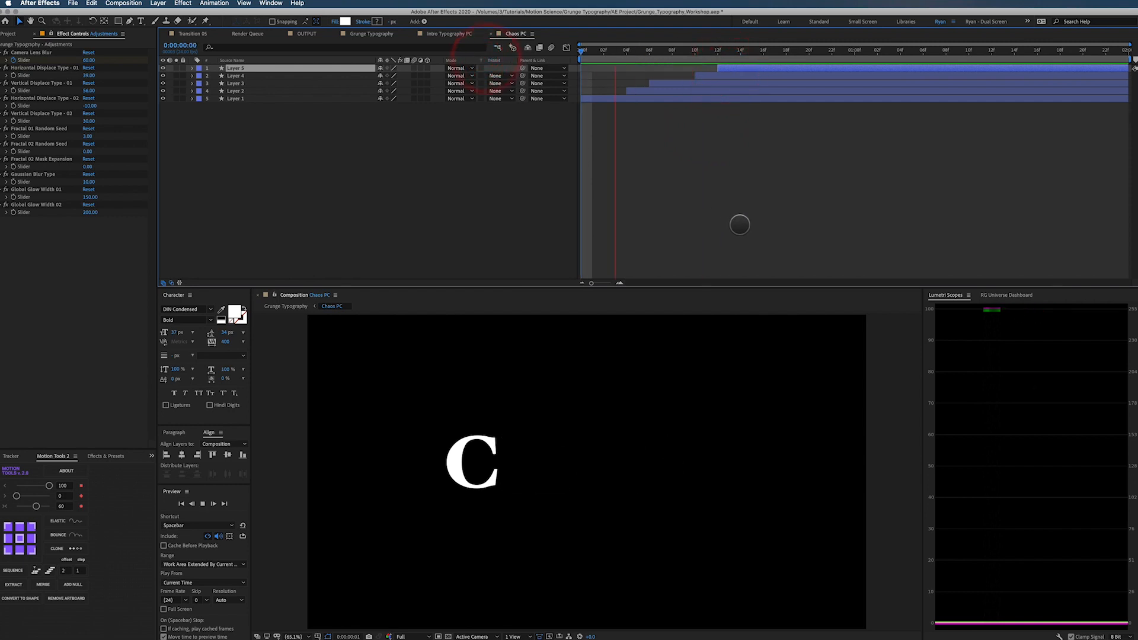
Play back the staggered letter reveal to check its timing
key(space)
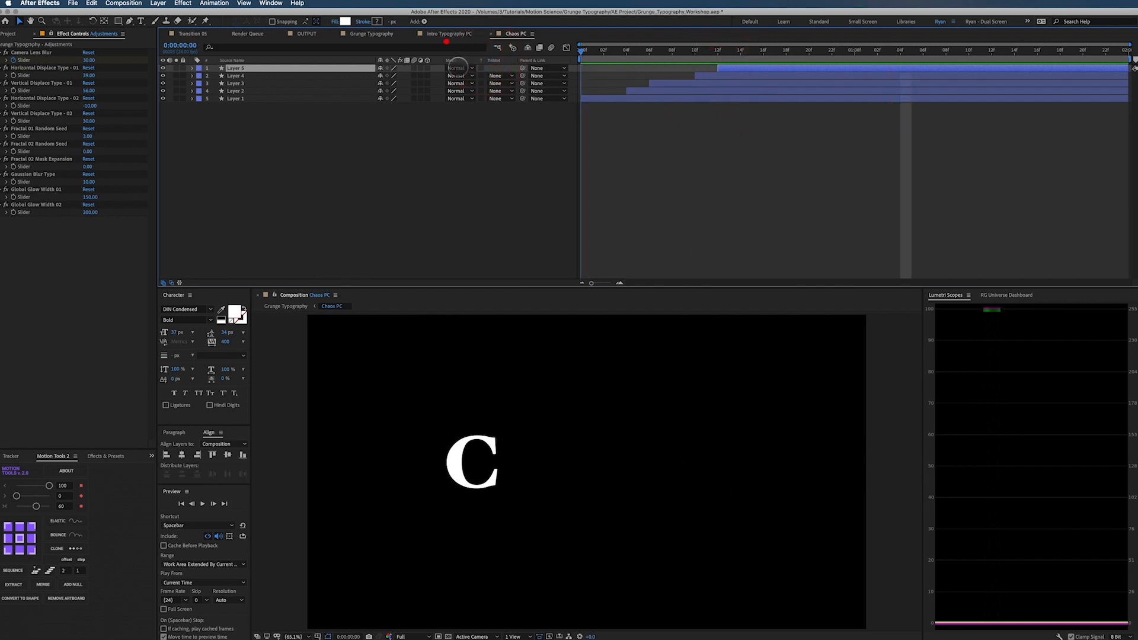
key(space)
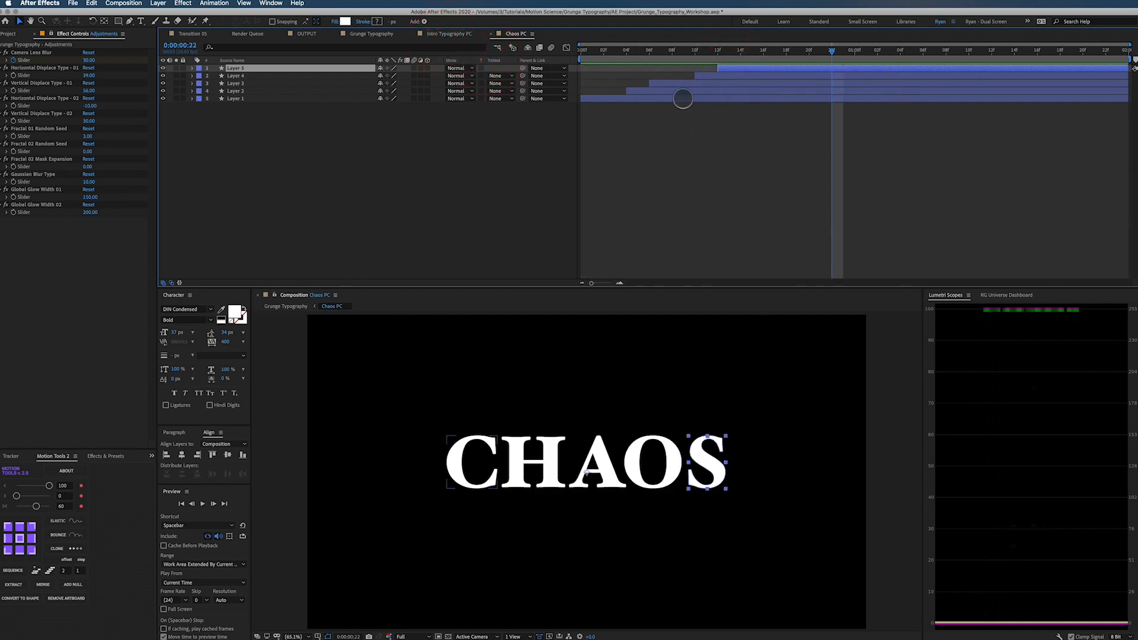
click(681, 98)
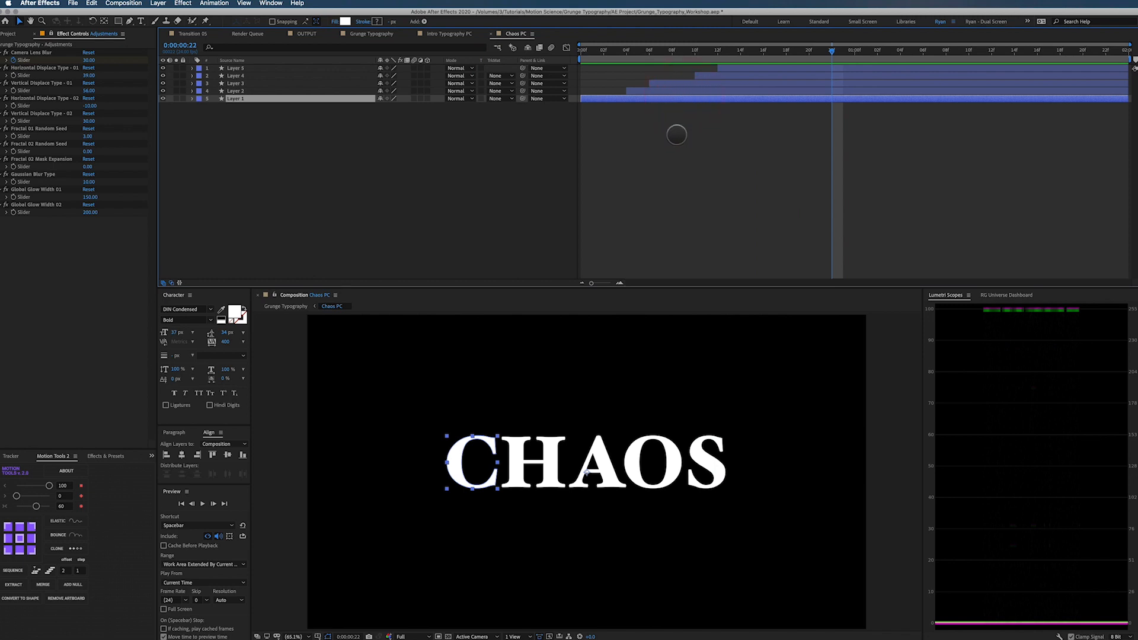
click(677, 135)
Start Layer 3 at frame 4 and Layers 4 and 5 together at frame 8, and play back the paired reveal
click(667, 86)
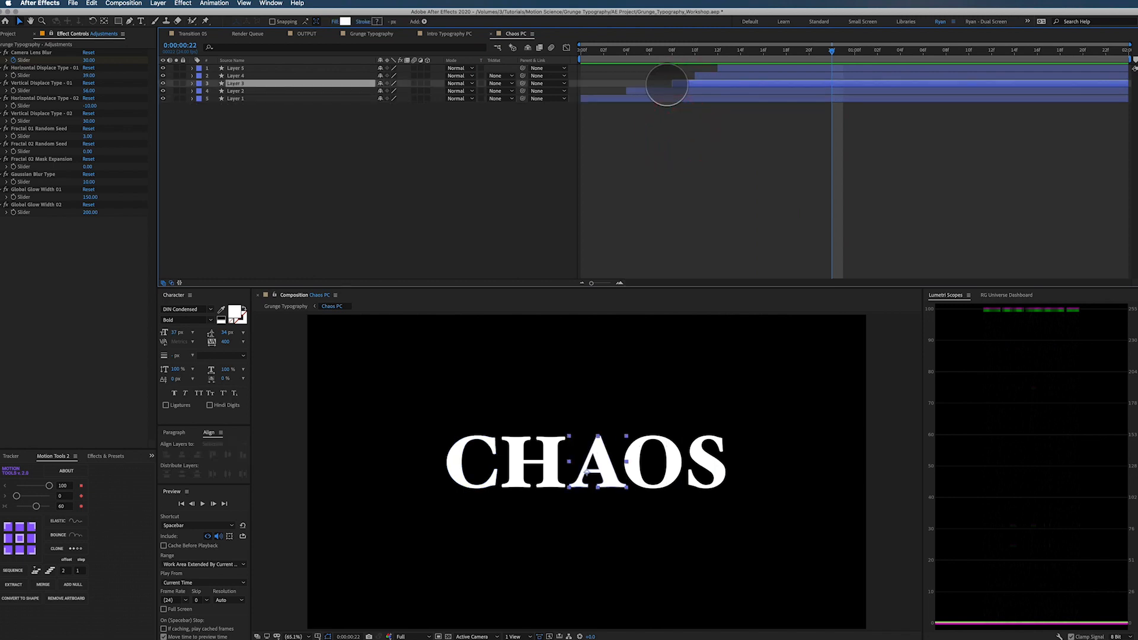
drag(667, 86, 627, 84)
click(676, 75)
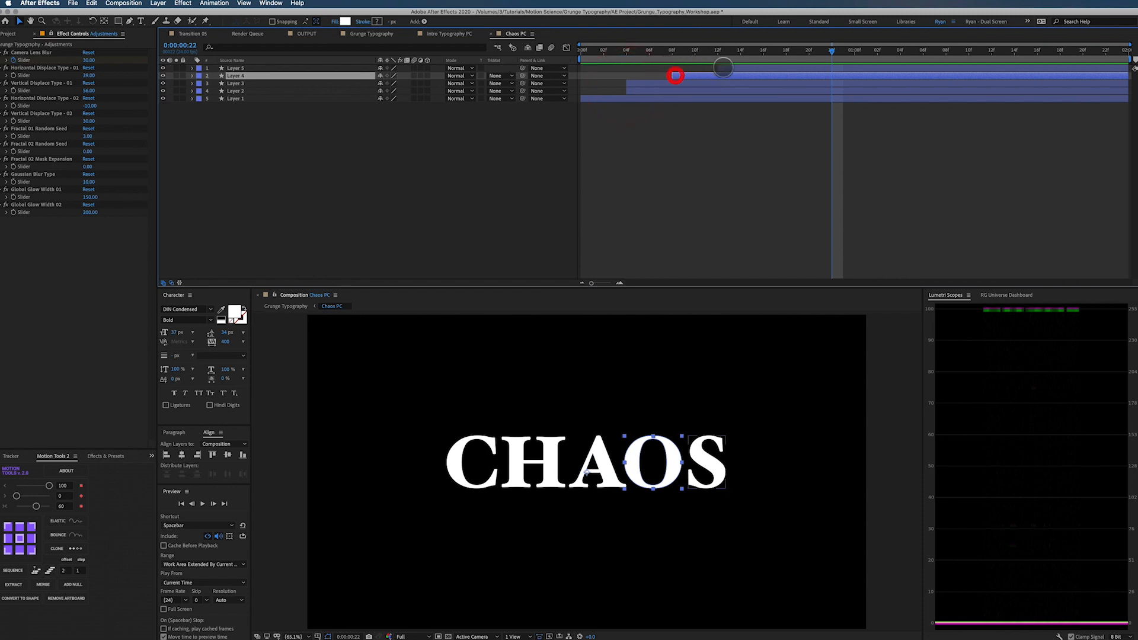
drag(722, 67, 498, 50)
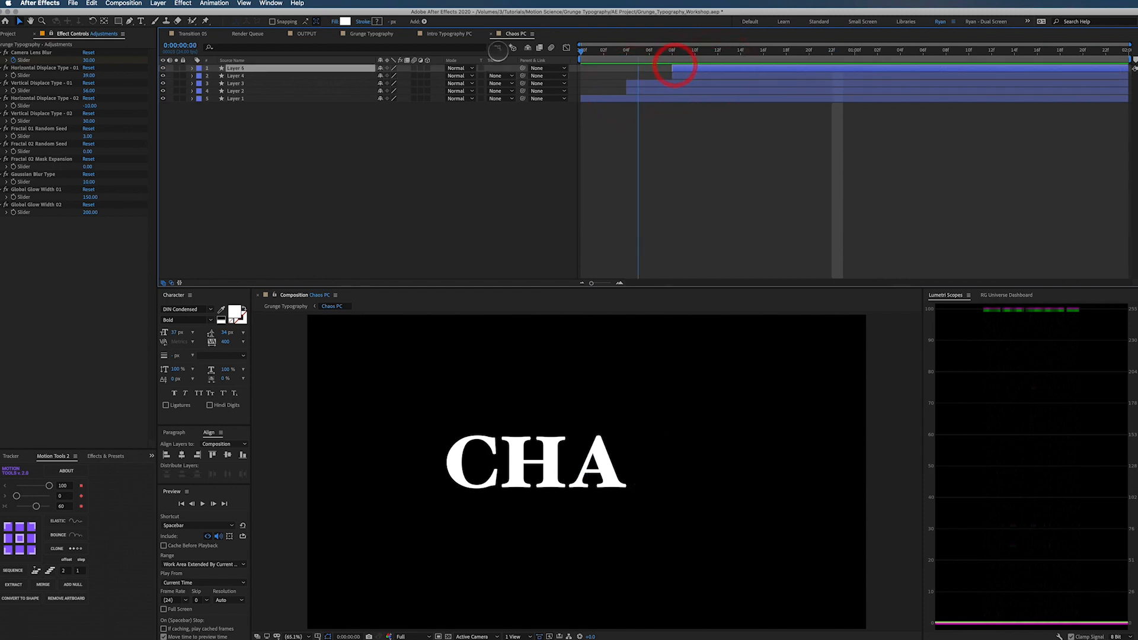
key(space)
key(space)
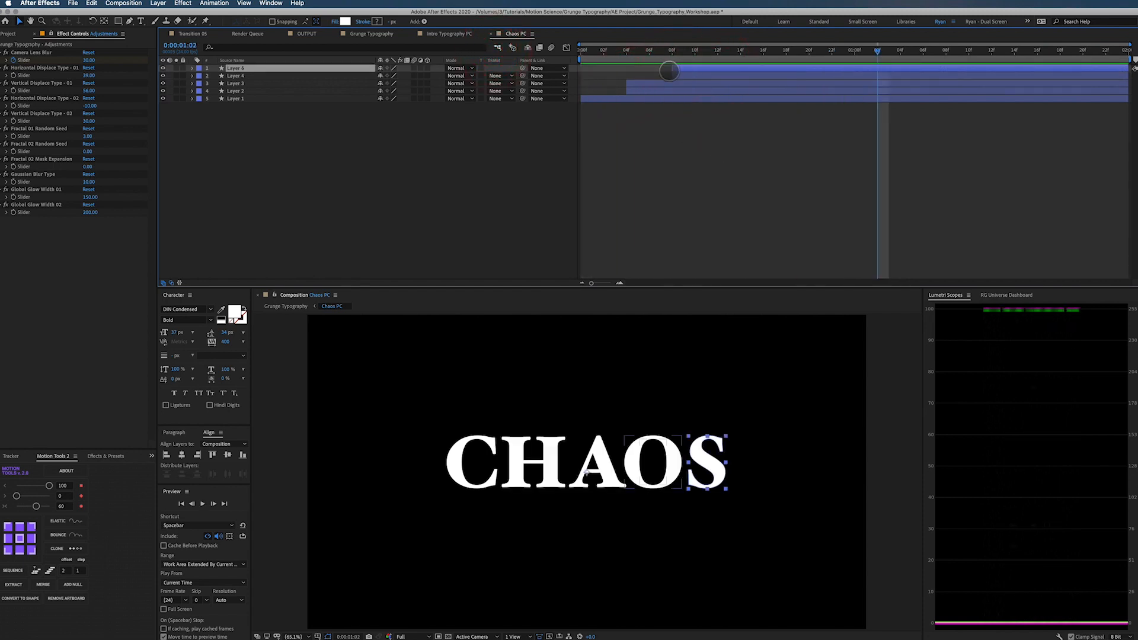
Space out the letter pairs so Layers 2 and 3 start at frame 6 and Layers 4 and 5 at frame 12
shift+click(668, 75)
drag(675, 68, 720, 66)
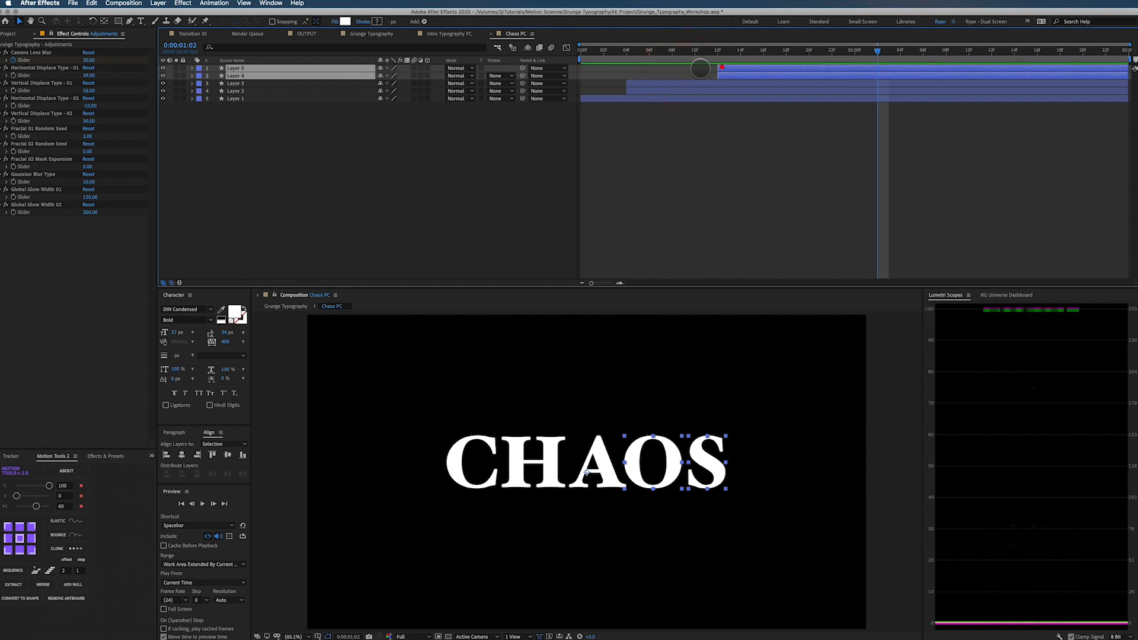
drag(630, 83, 650, 85)
key(space)
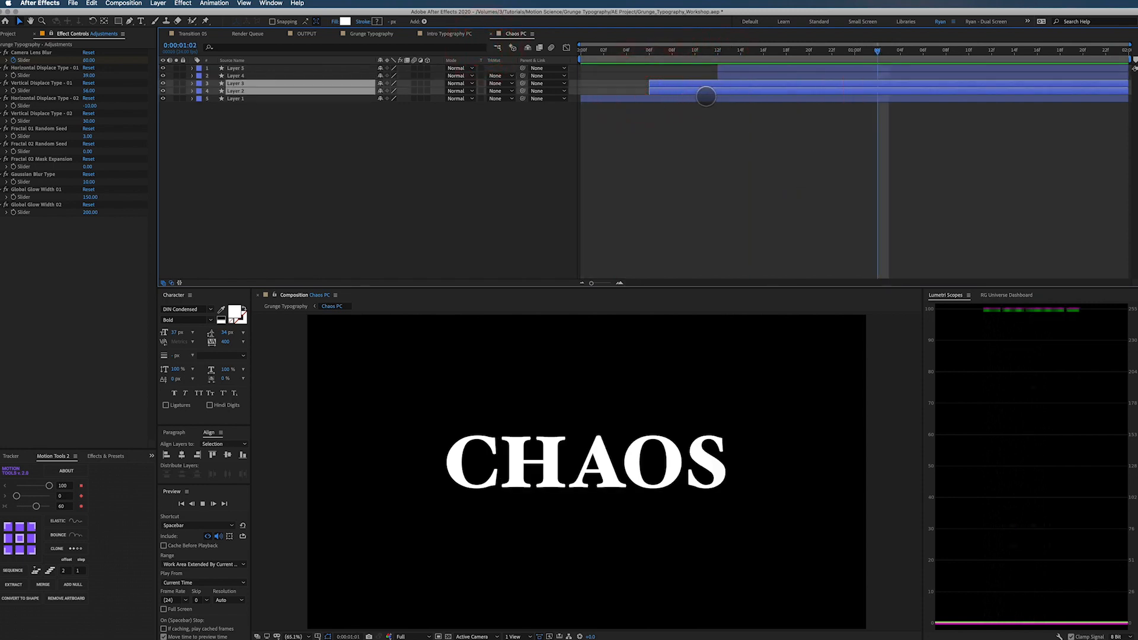
Delay all five letter layers together by 6 frames and play back the reveal from the start
click(705, 97)
shift+click(724, 69)
drag(724, 69, 798, 65)
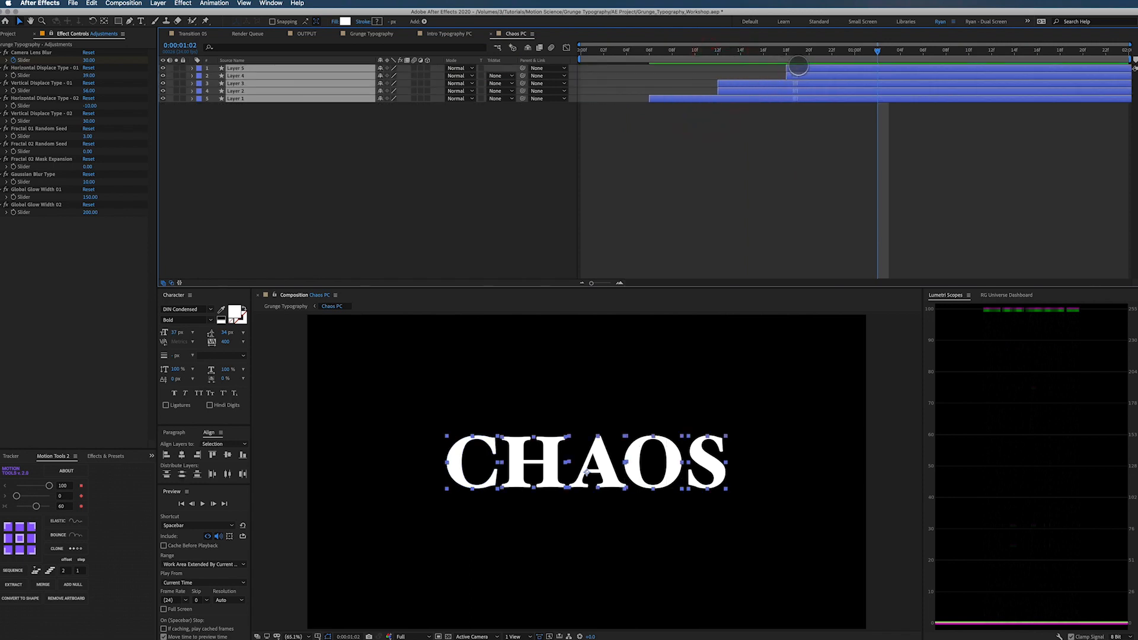
key(Home)
key(space)
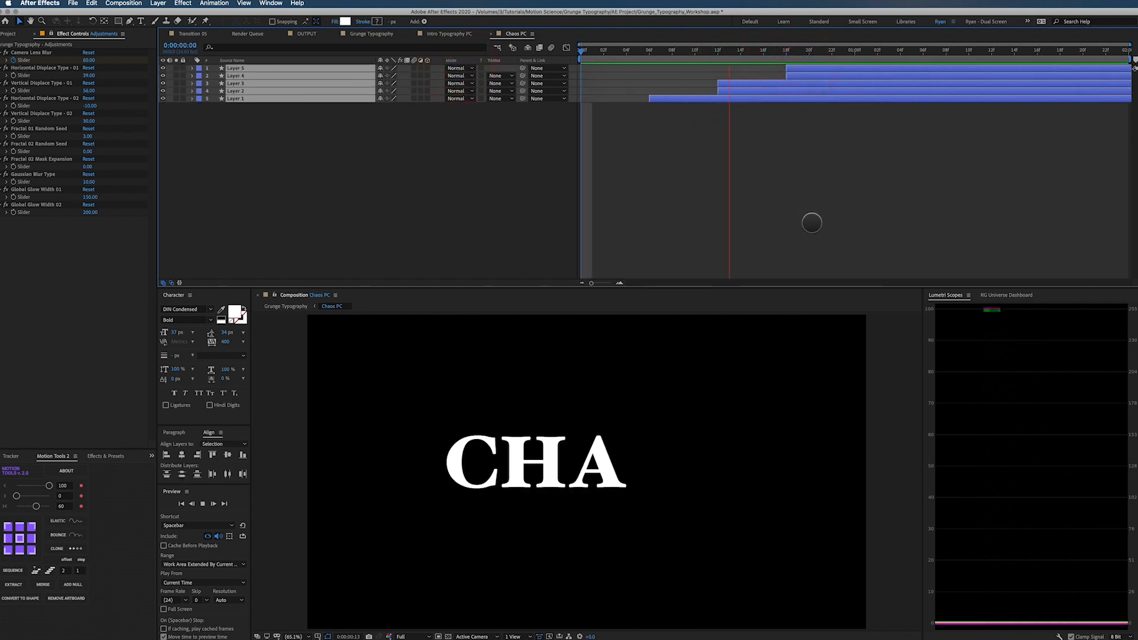
key(space)
key(space)
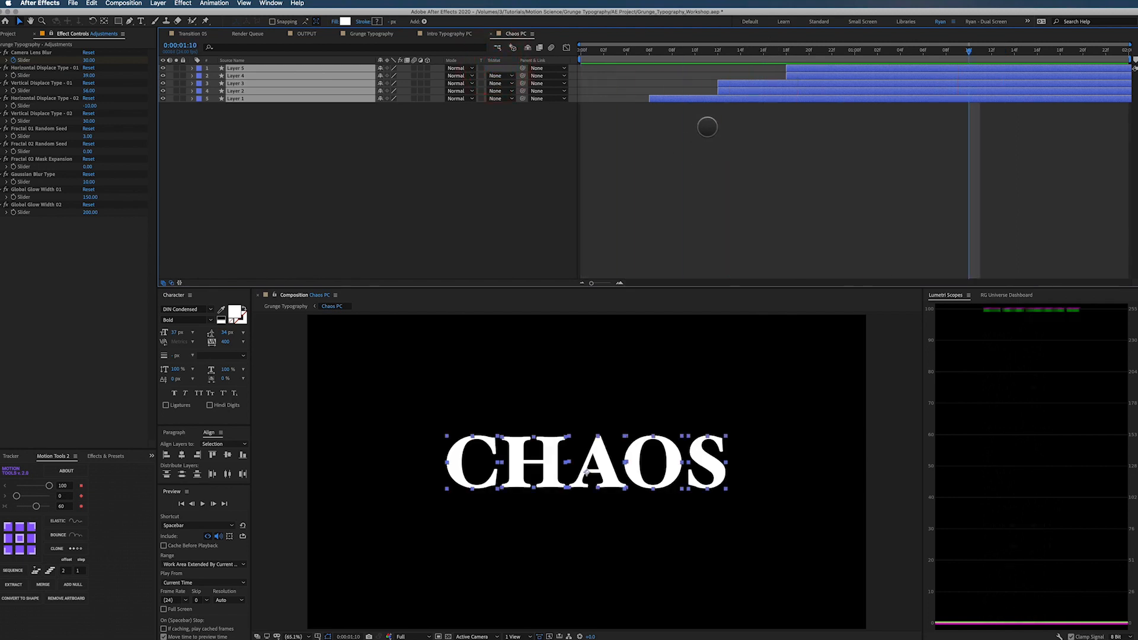
Show Position for all five letter layers, add a hold Position keyframe to Layer 5, and move that keyframe to frame 0
click(714, 135)
drag(794, 66, 795, 95)
key(p)
click(775, 51)
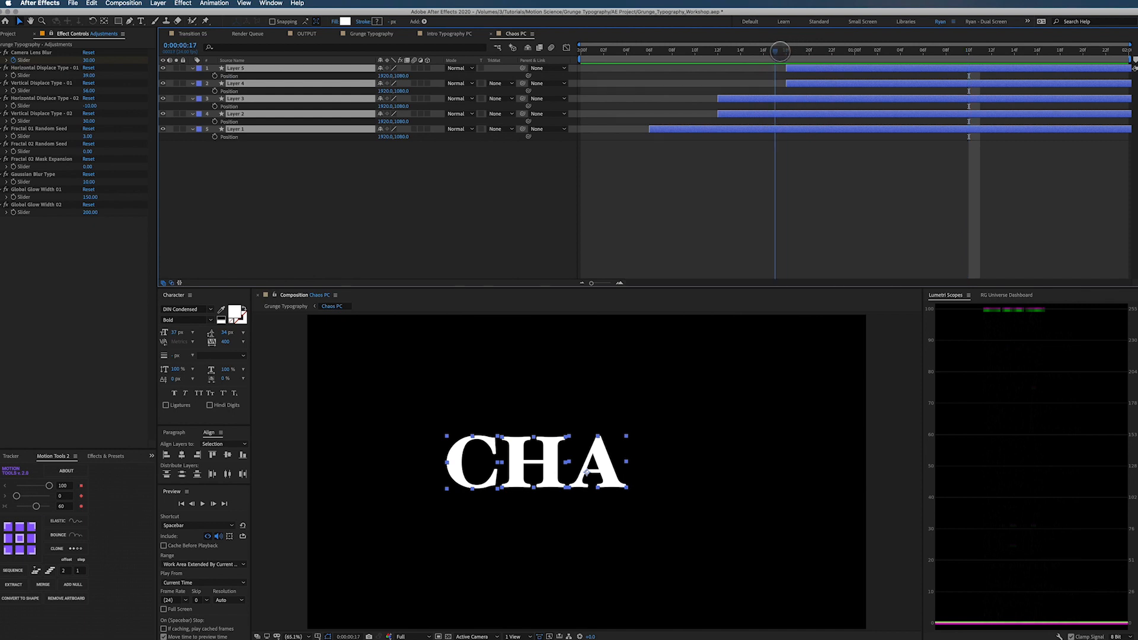
click(816, 169)
click(786, 52)
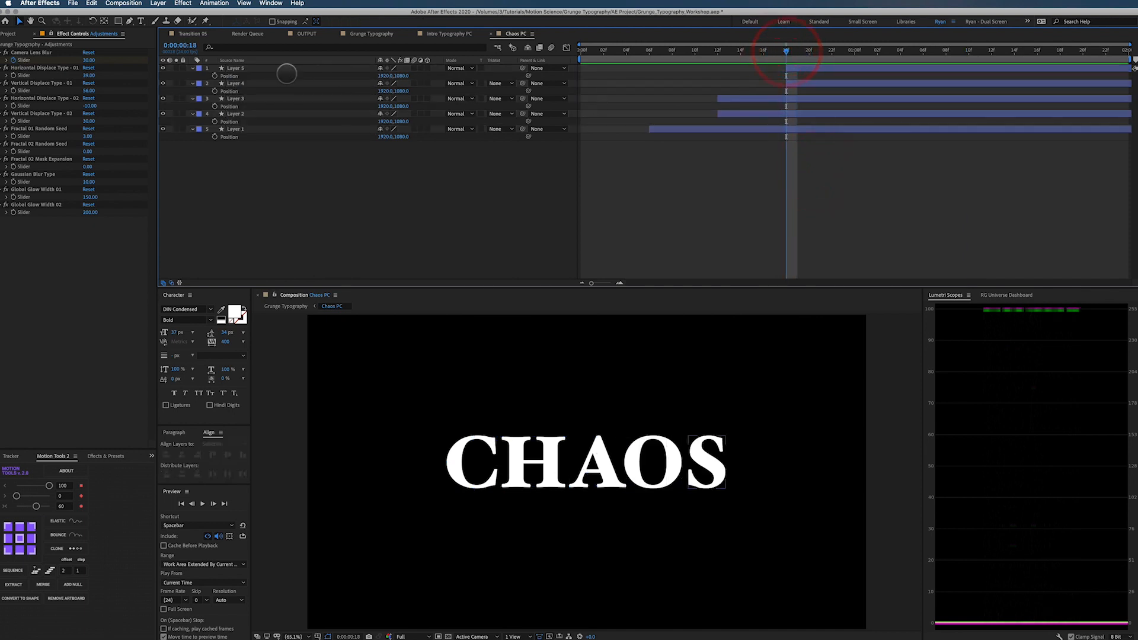
click(214, 76)
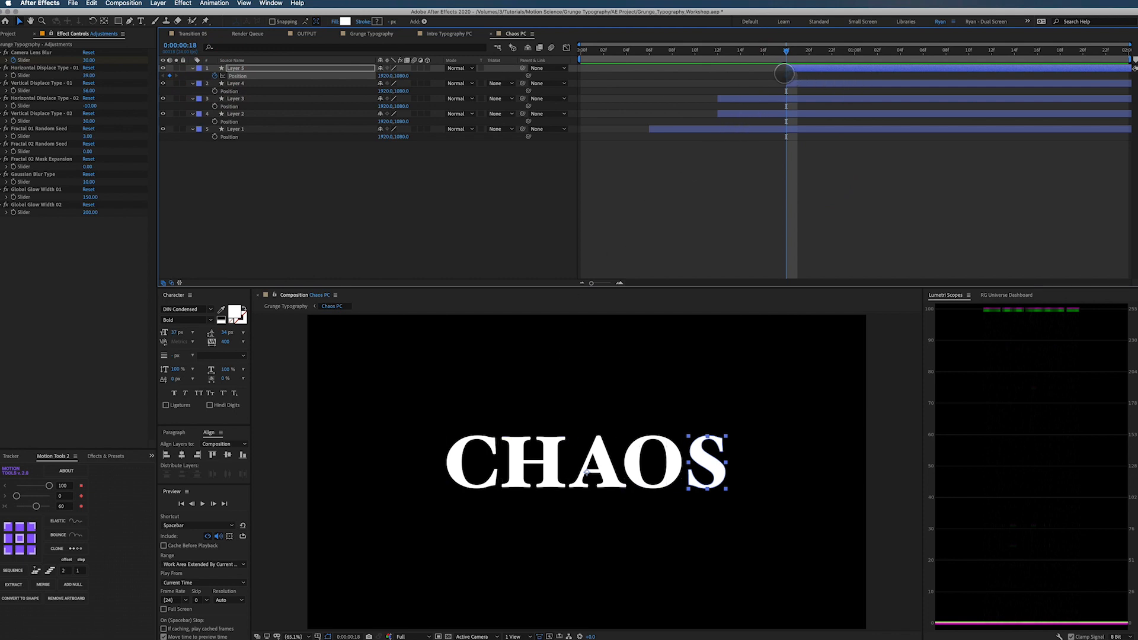
right_click(787, 74)
click(797, 144)
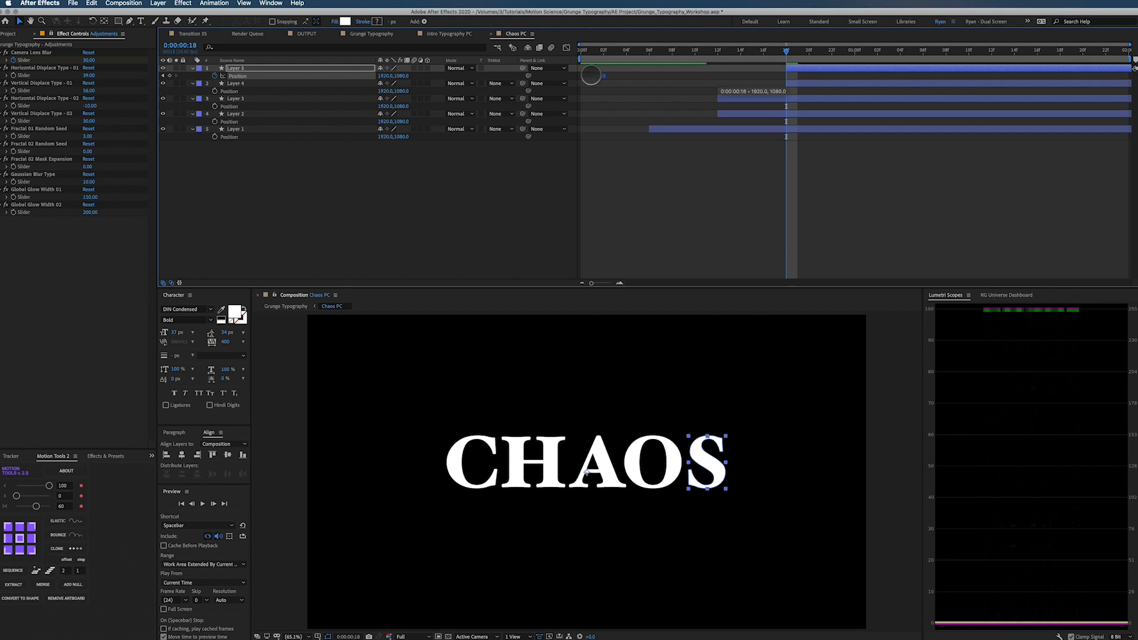
Add Position keyframes to Layers 1 to 4 at frame 0 and convert them to hold keyframes
click(581, 50)
drag(207, 79, 261, 142)
click(214, 136)
drag(571, 144, 580, 126)
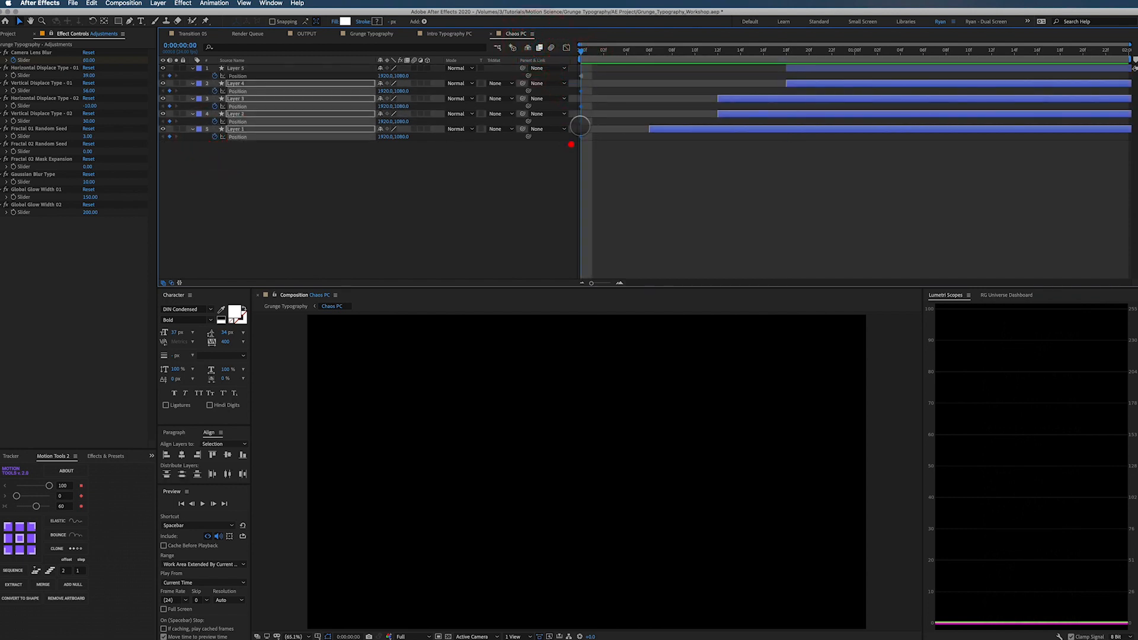
right_click(581, 90)
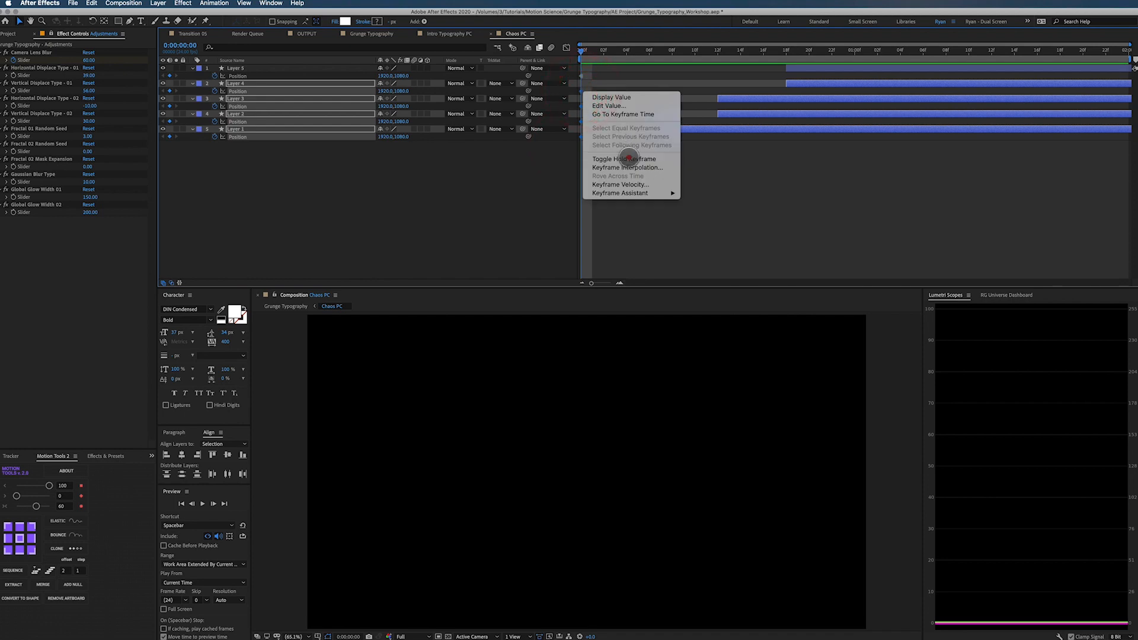
click(628, 157)
Shift Layers 4 and 5 together to an X position of 2167 at frame 18
drag(582, 48, 792, 52)
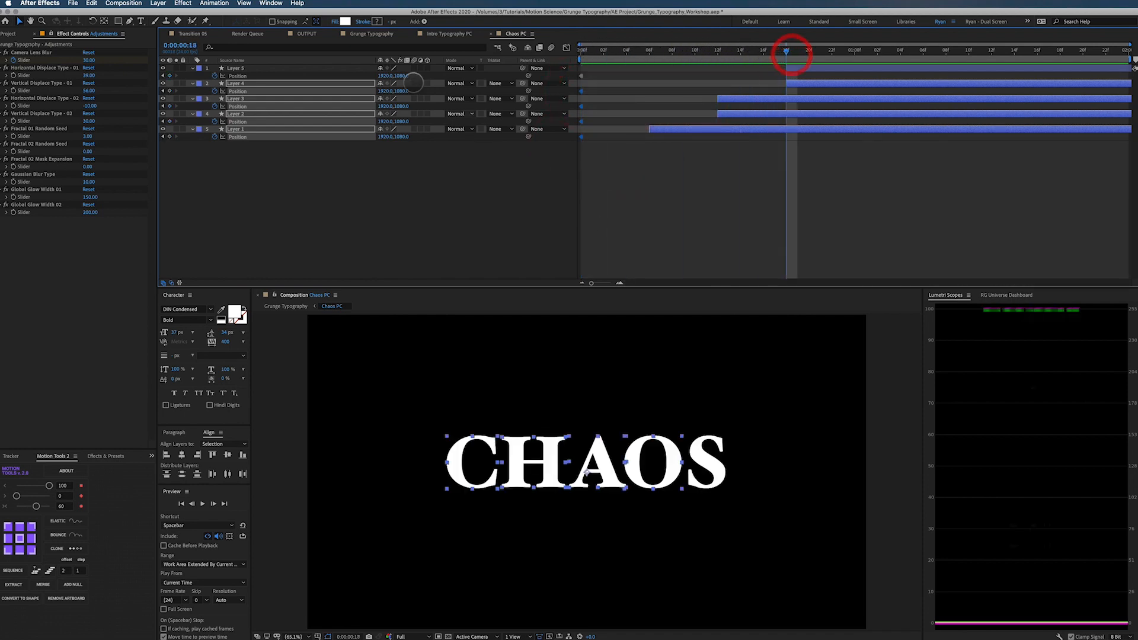
click(387, 156)
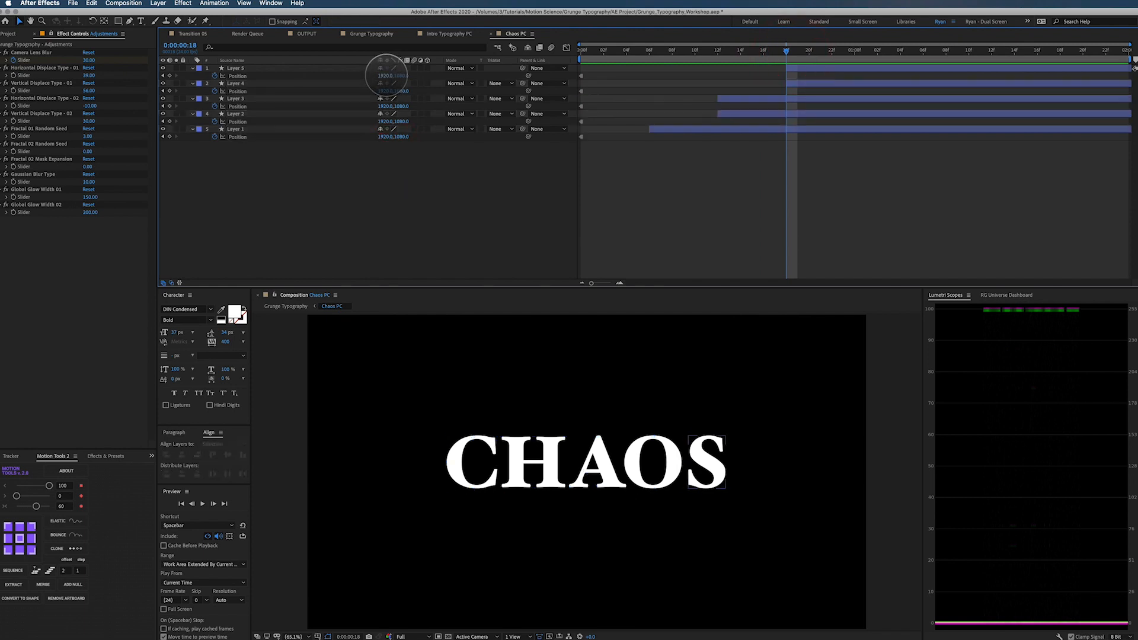
drag(386, 75, 489, 75)
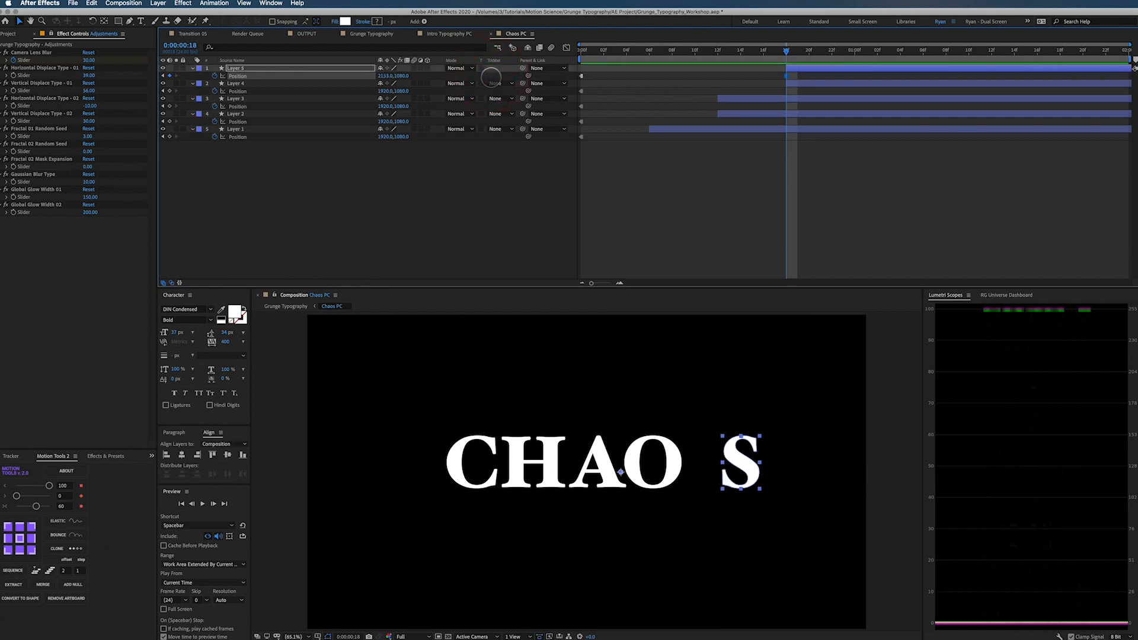
key(super+z)
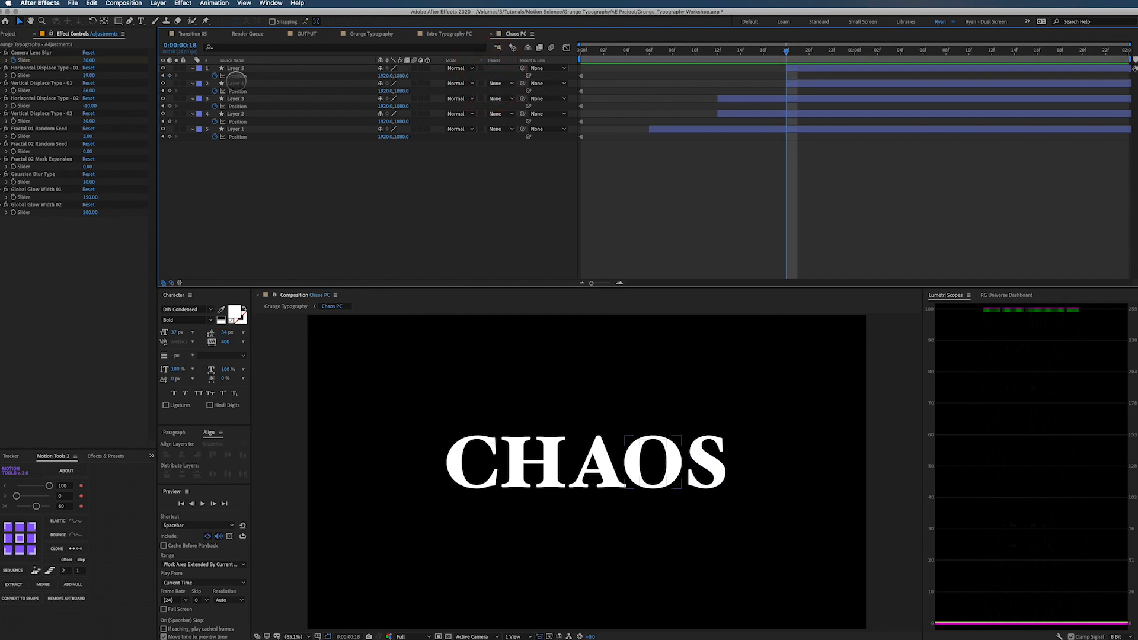
click(236, 83)
shift+click(236, 68)
drag(388, 91, 496, 97)
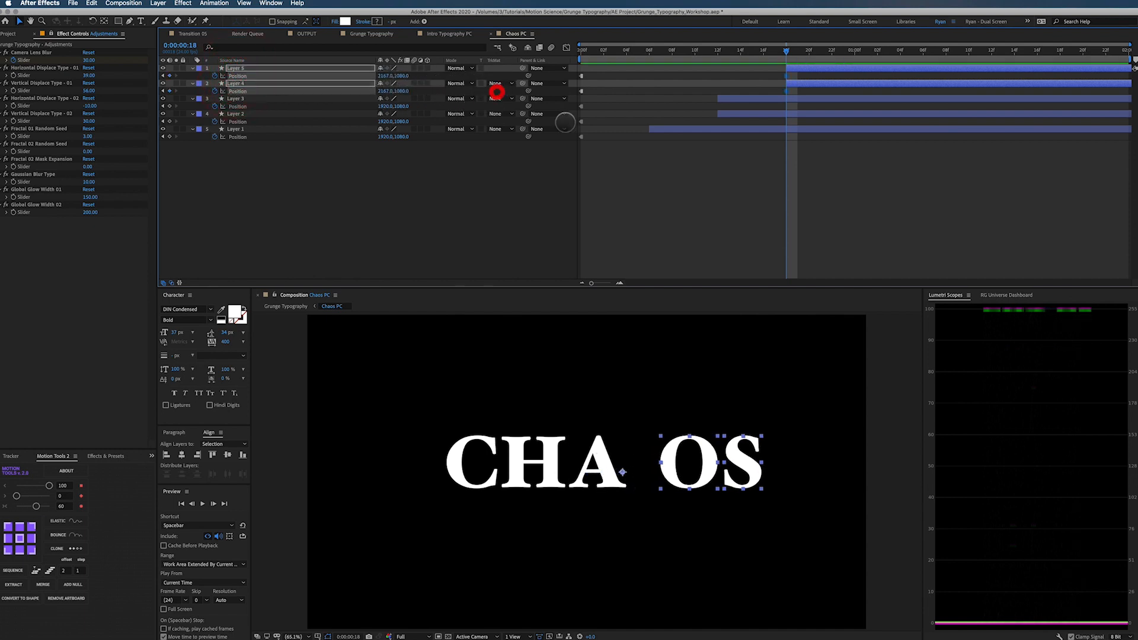
click(742, 206)
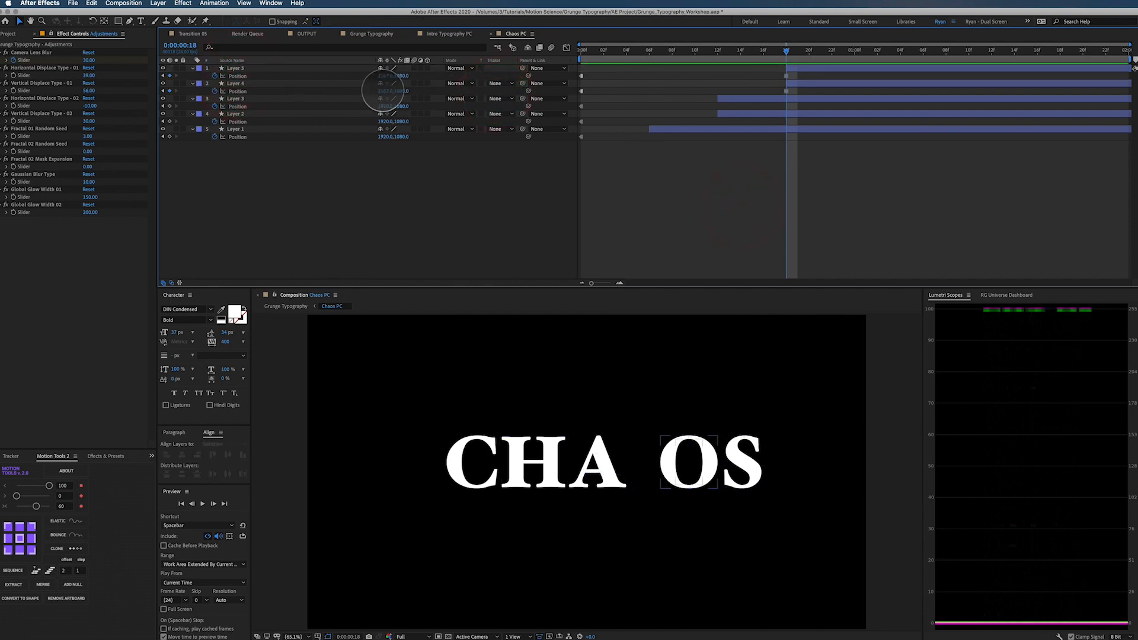
drag(383, 90, 372, 90)
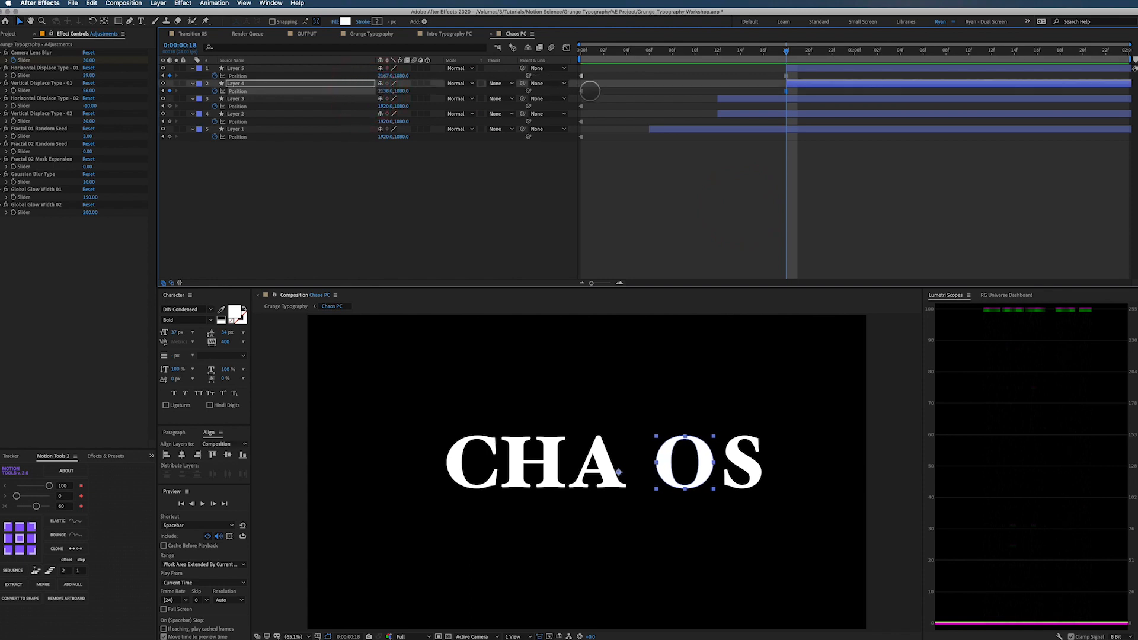
drag(590, 91, 574, 94)
key(ctrl+z)
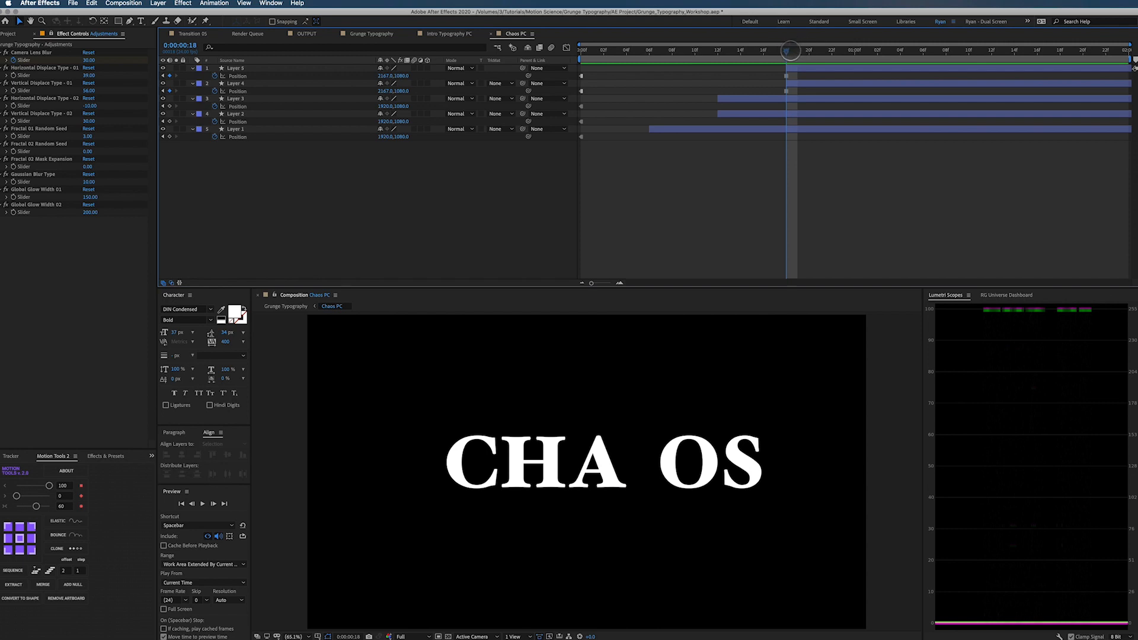
Return Layer 4 to its original Position at frame 22 by pasting a copy of its first Position keyframe
drag(791, 51, 831, 50)
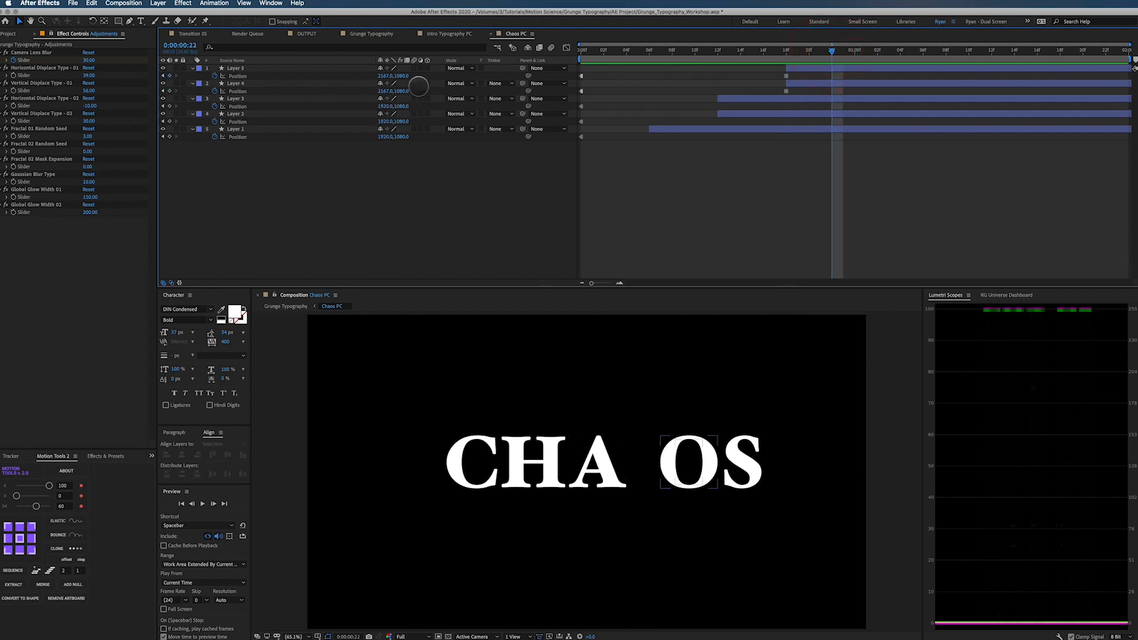
drag(587, 87, 573, 97)
key(super+c)
key(super+v)
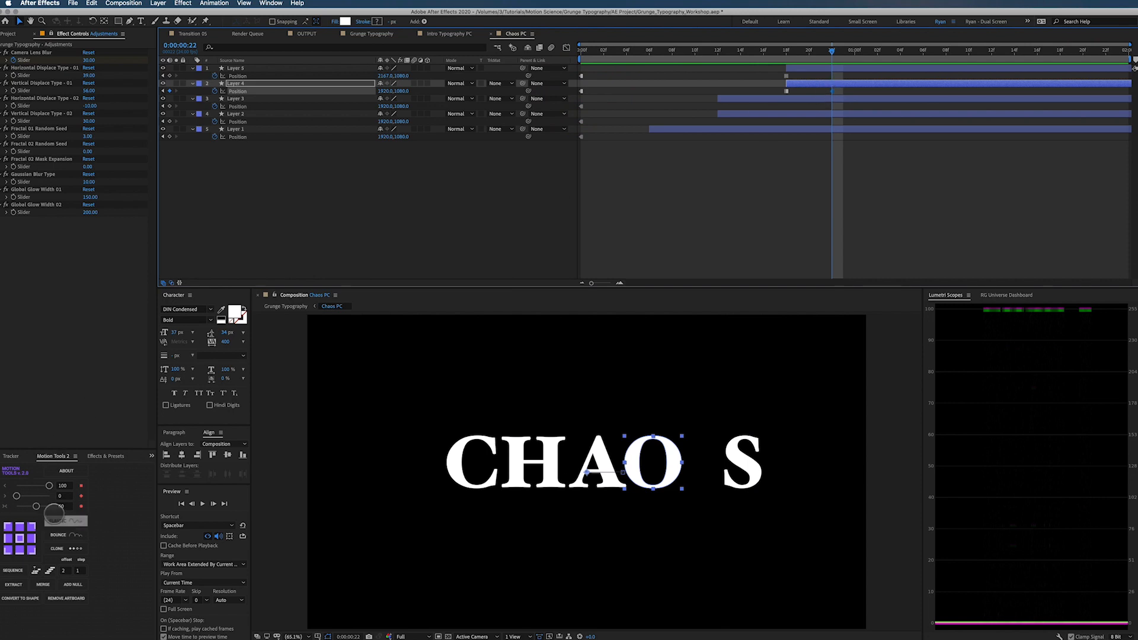
click(80, 485)
Move Layer 5 to X position 2072 at 0:00:01:02, and paste its first Position keyframe at 0:00:01:06
drag(833, 44, 878, 56)
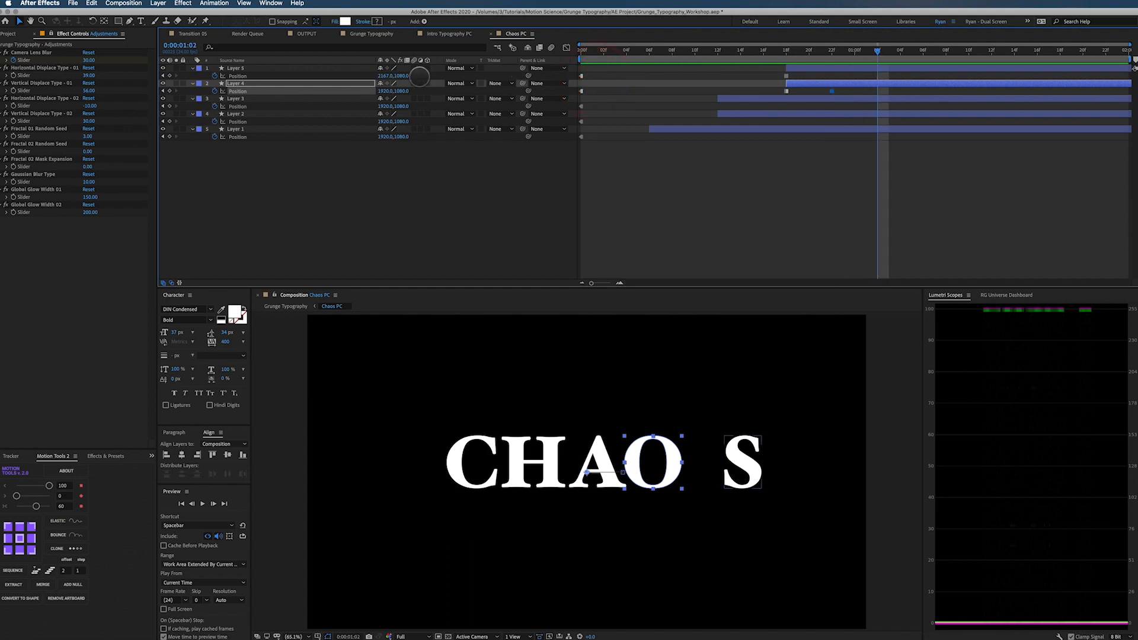
drag(382, 76, 343, 79)
drag(939, 52, 928, 53)
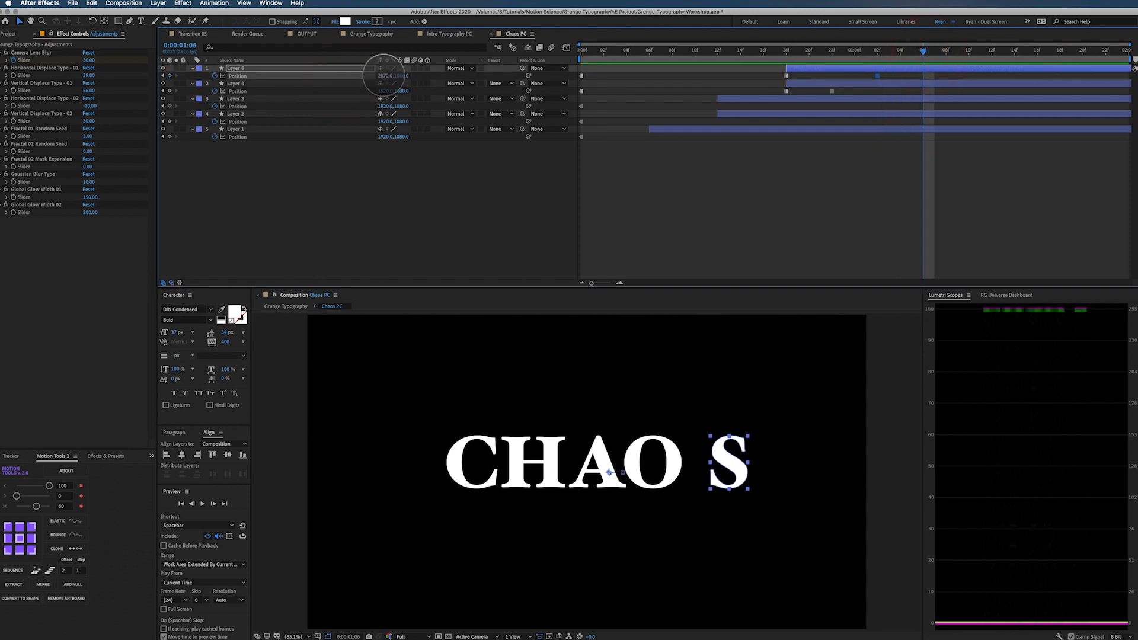
click(569, 77)
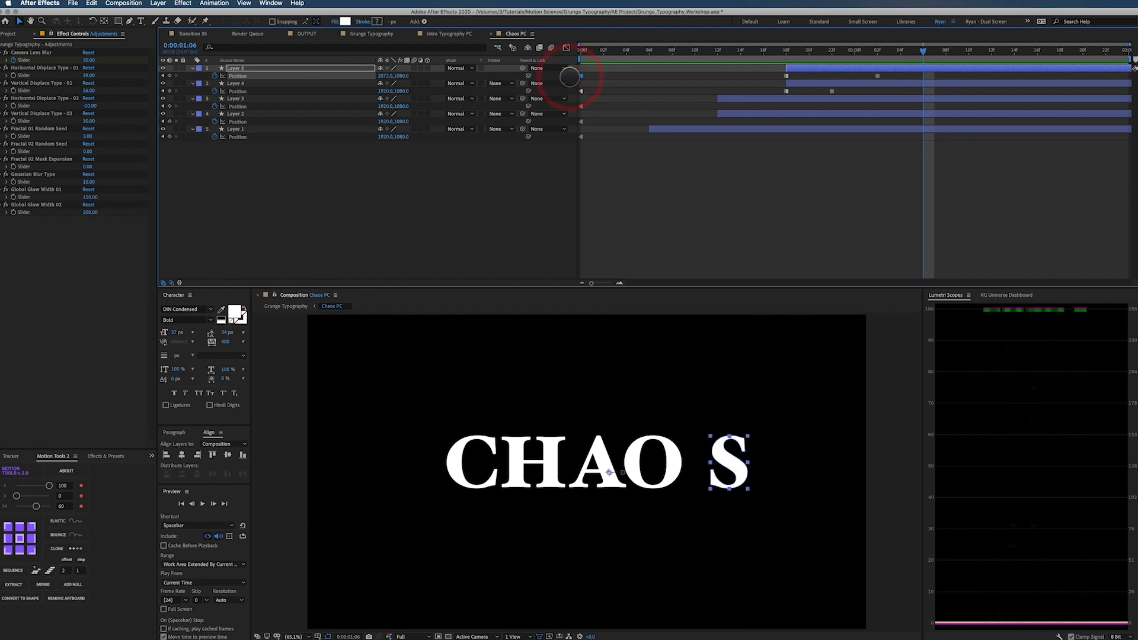
key(super+c)
key(super+v)
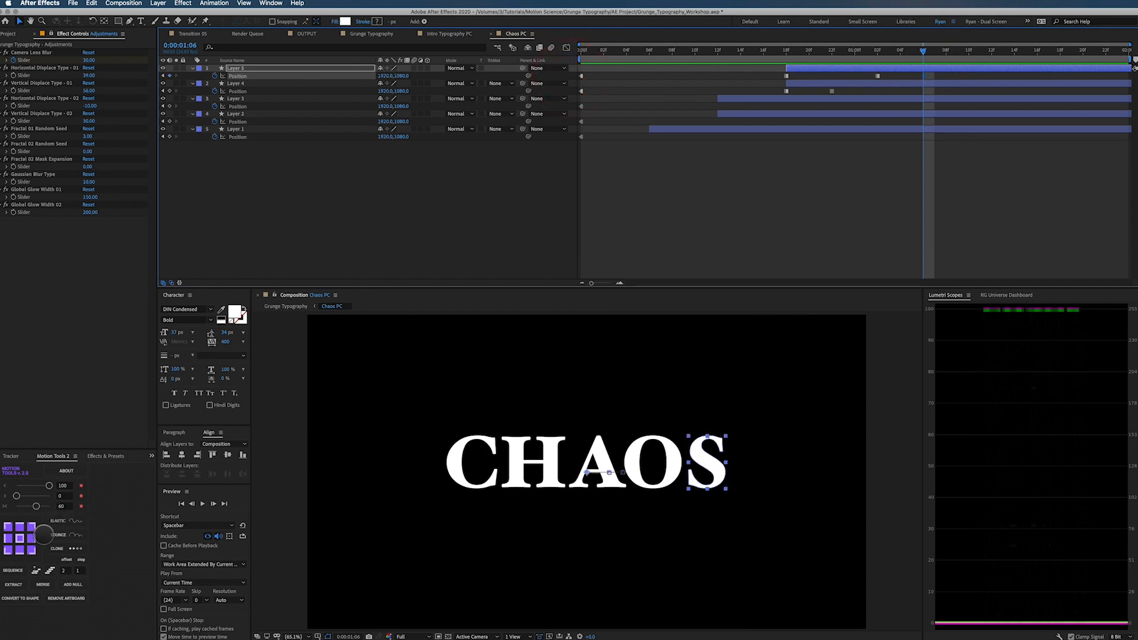
click(80, 487)
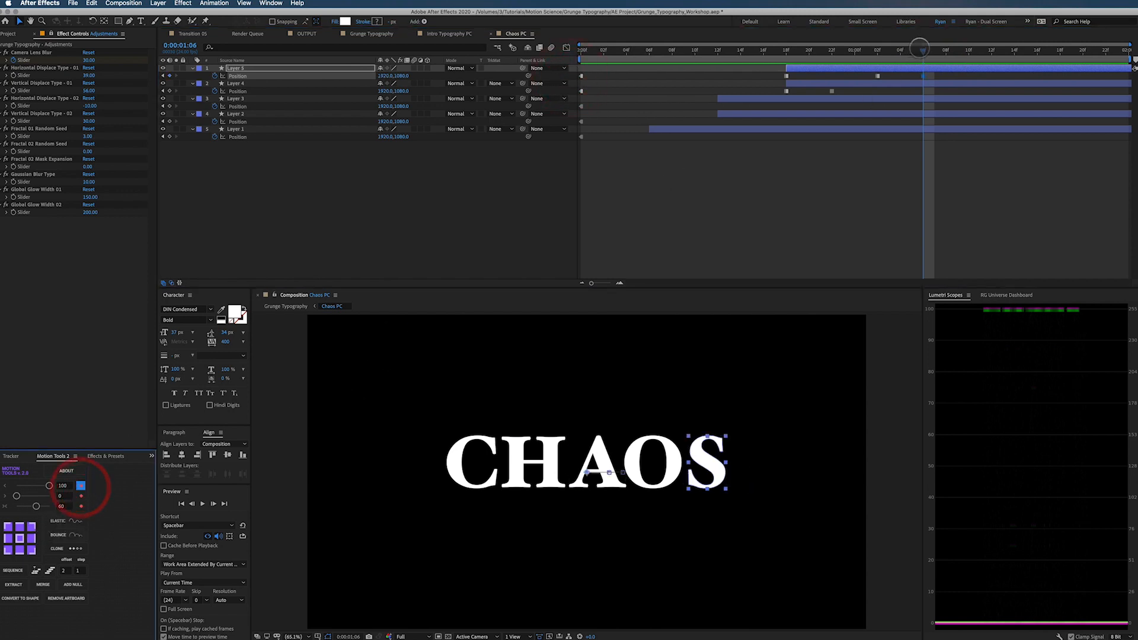
Play back and scrub through the reveal to check the timing of the O and S position jumps
drag(924, 51, 628, 51)
click(626, 50)
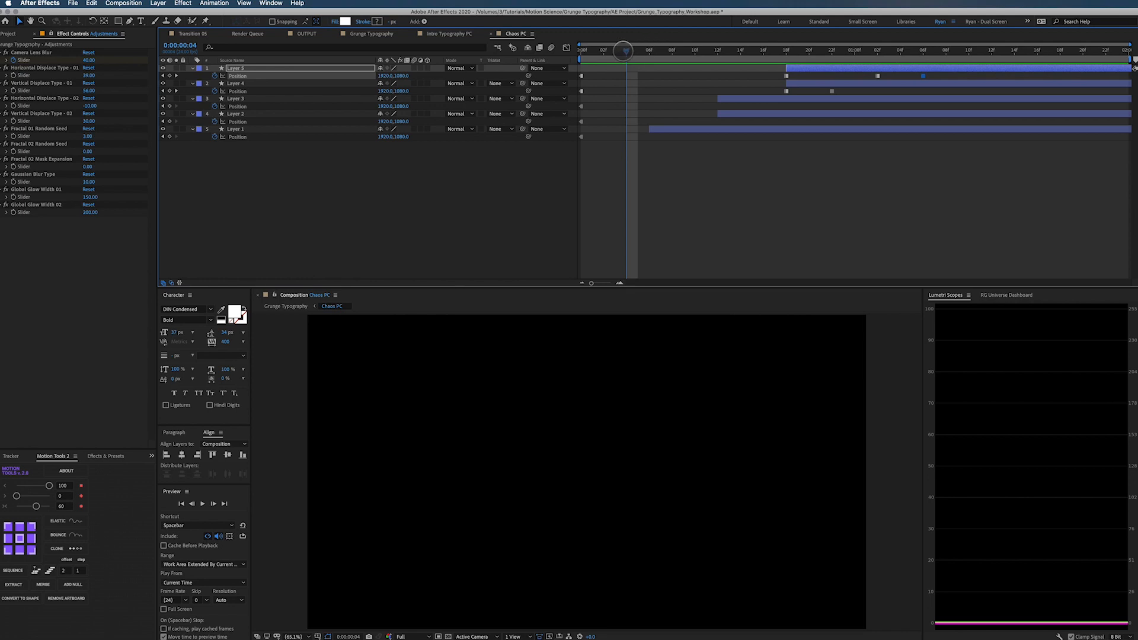
drag(627, 51, 947, 60)
key(Home)
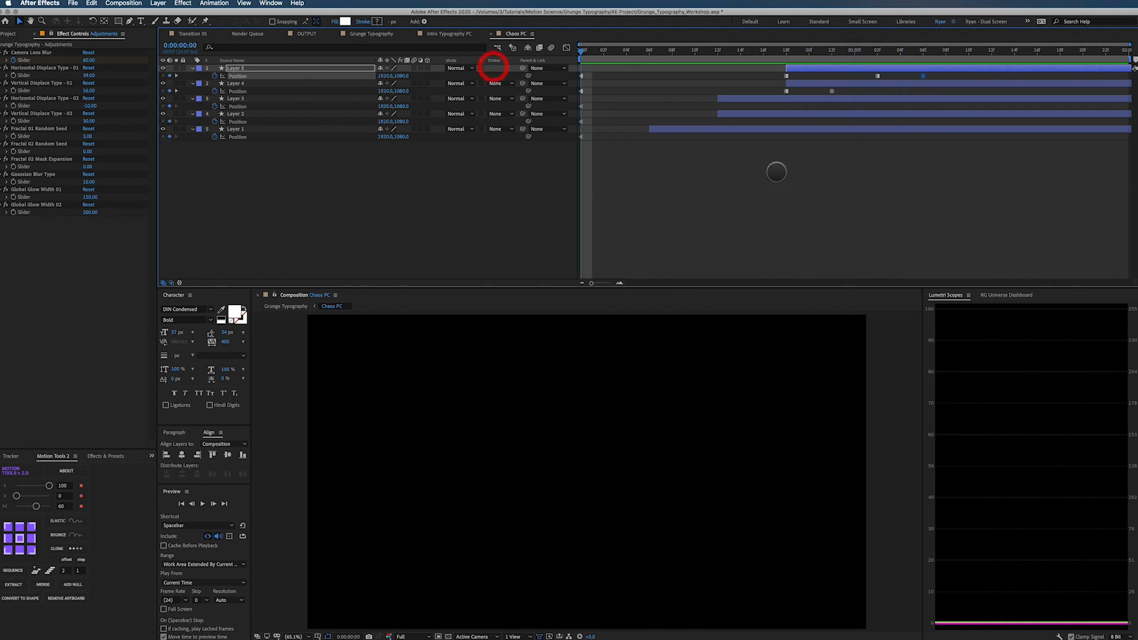
key(space)
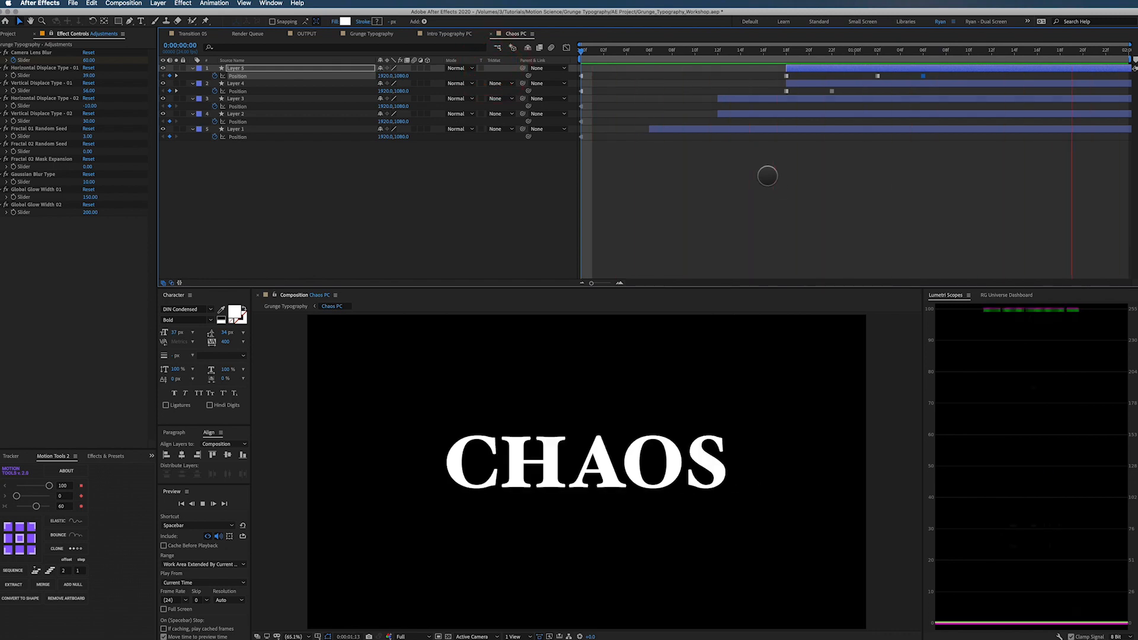
click(785, 50)
click(815, 49)
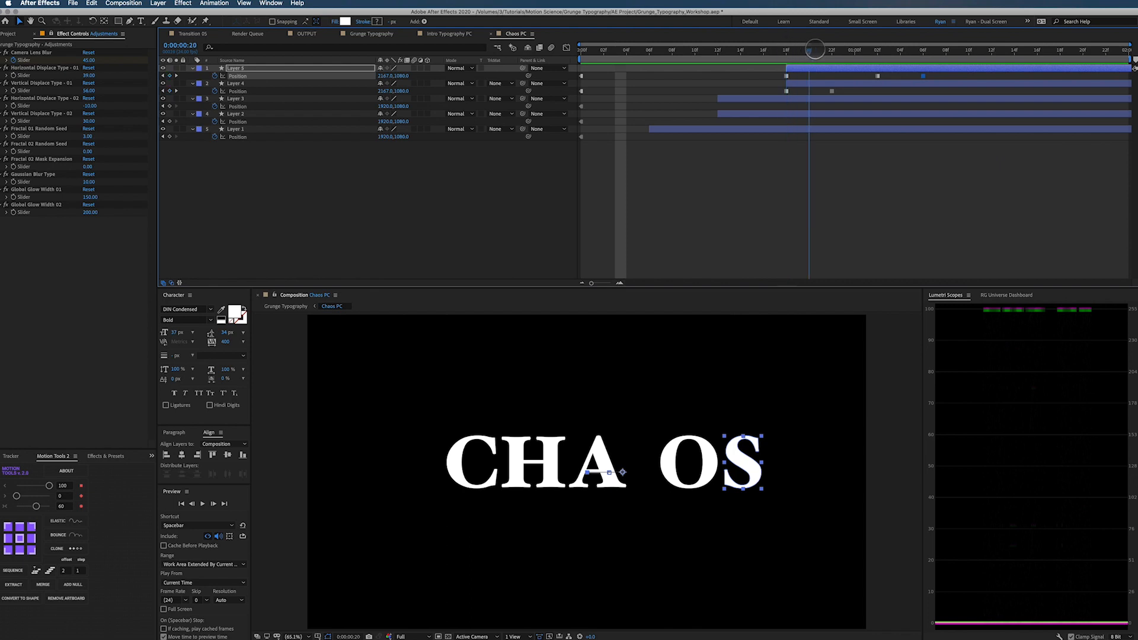
click(833, 49)
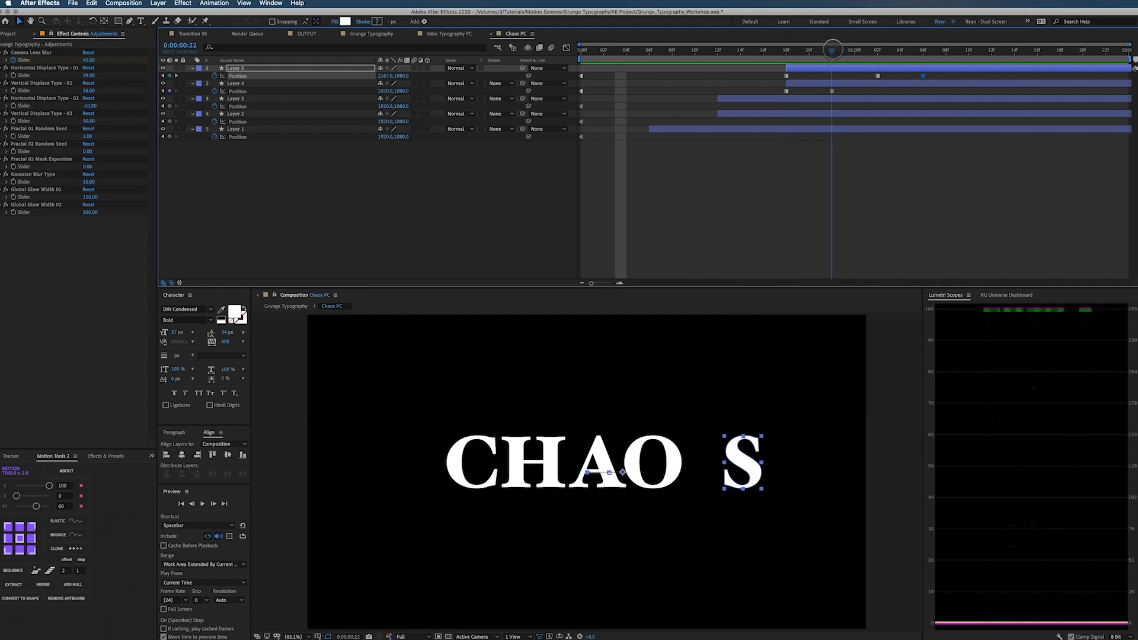
Move Layer 5's last two Position keyframes to 0:00:01:00 and 0:00:01:04, and play back the reveal
drag(869, 71, 938, 79)
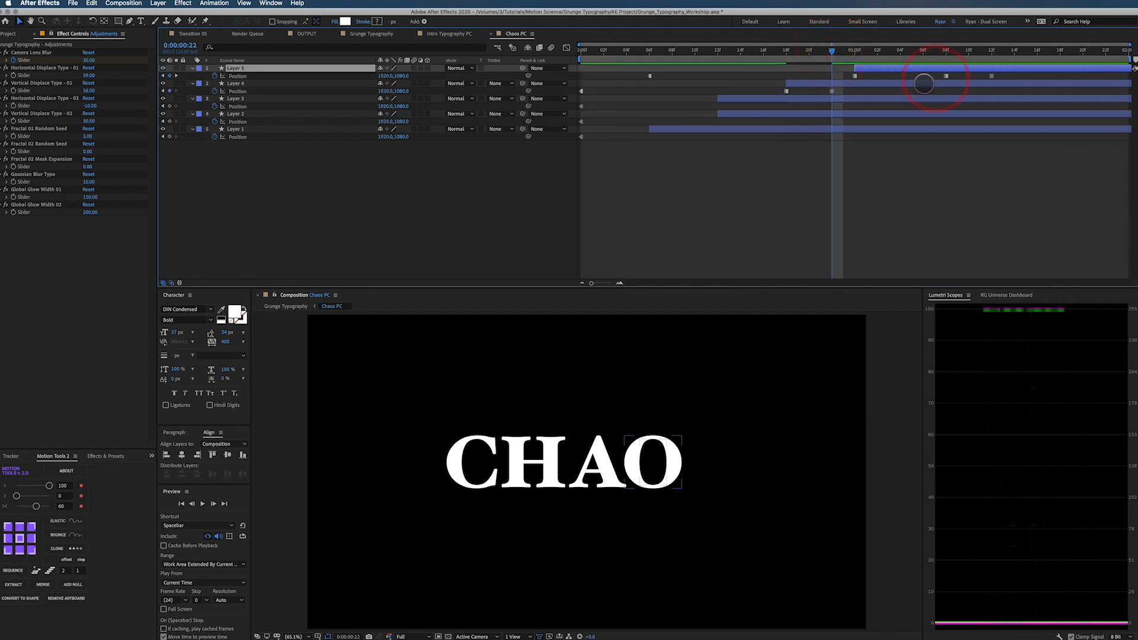
key(super+z)
click(872, 77)
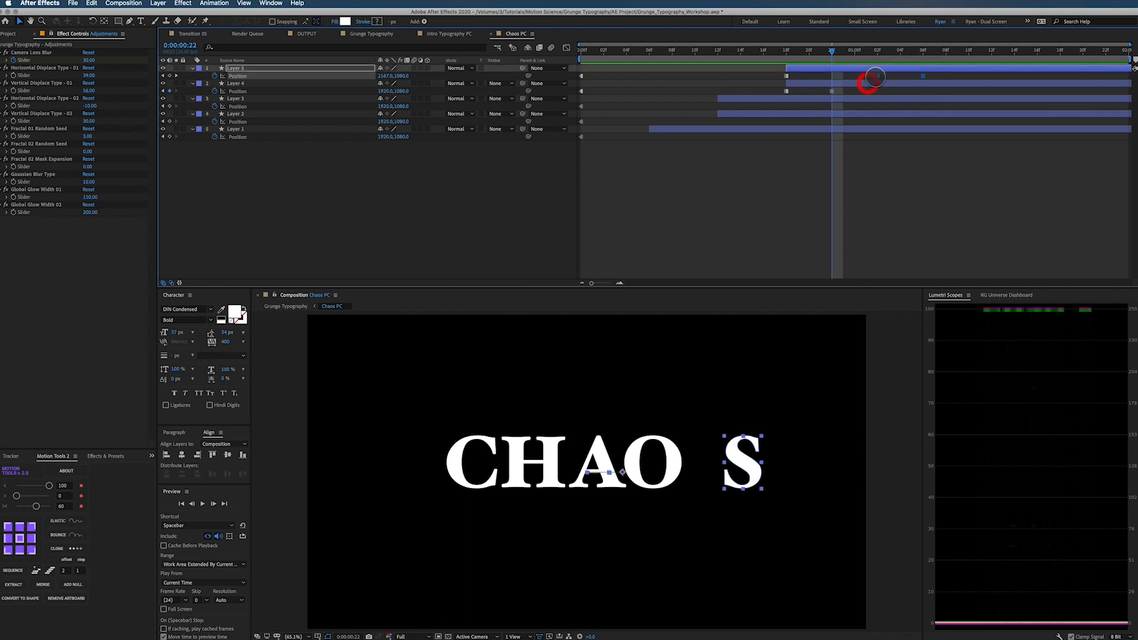
key(space)
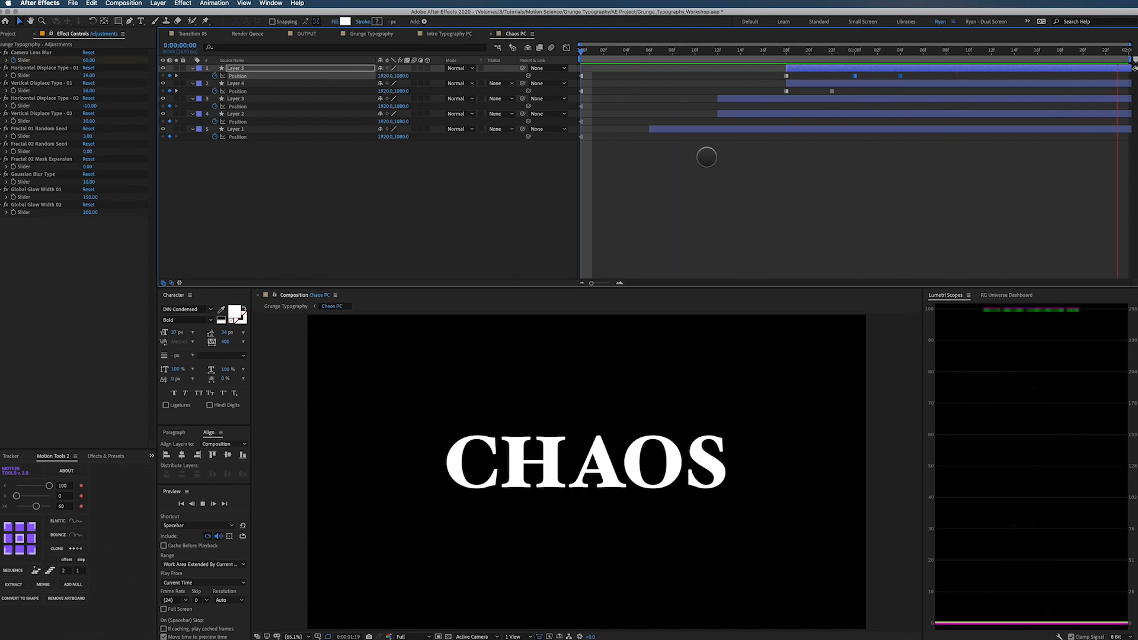
Lower Layer 3, the letter A, to a Y position of 1153 at frame 22
click(786, 51)
click(774, 100)
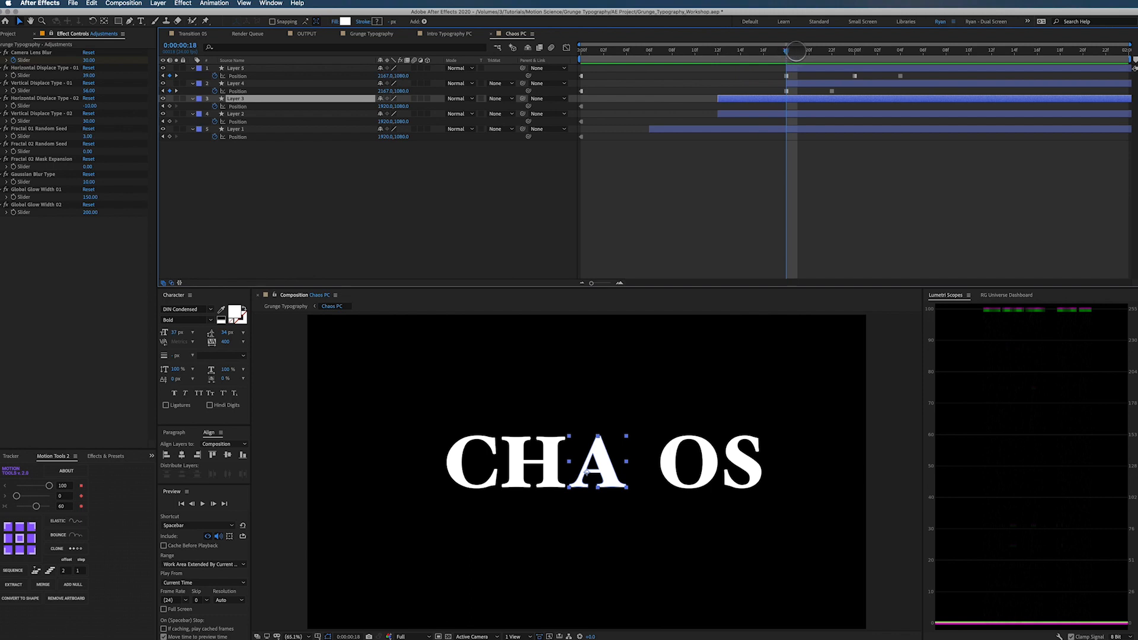
click(832, 51)
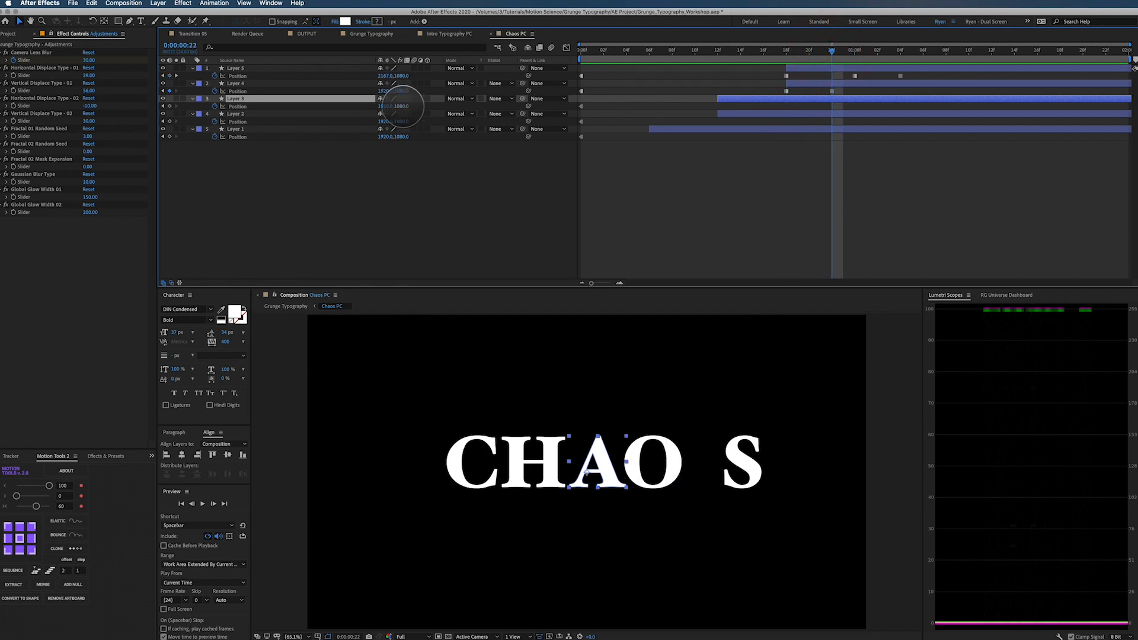
drag(400, 106, 433, 106)
click(432, 106)
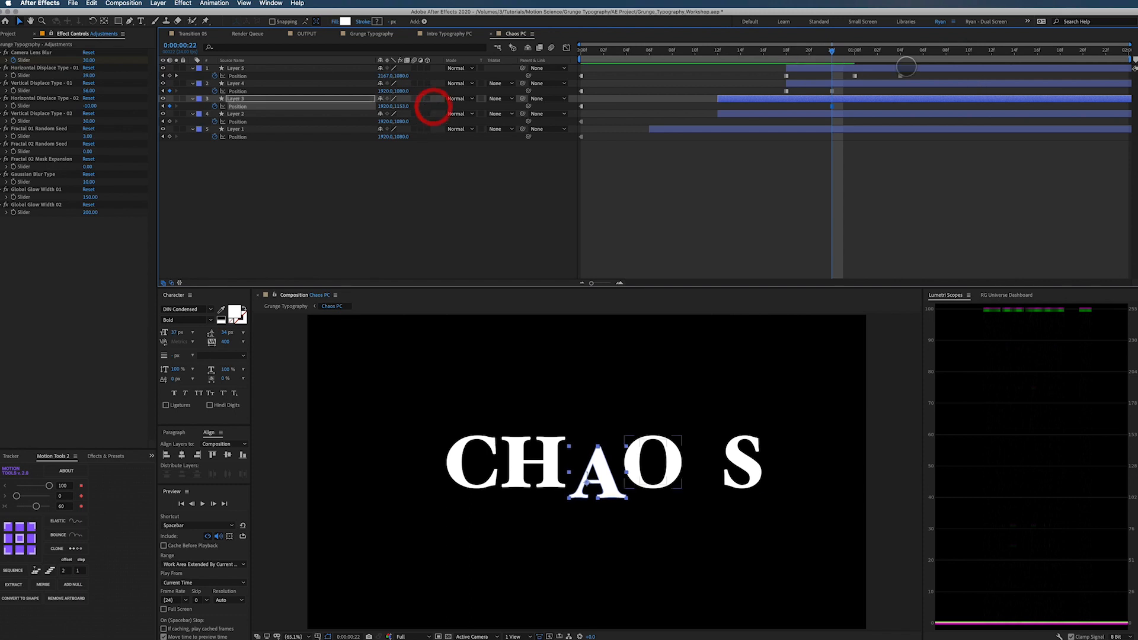
Paste Layer 3's first Position keyframe at 0:00:01:02 and play back the animation from the start
drag(854, 51, 878, 50)
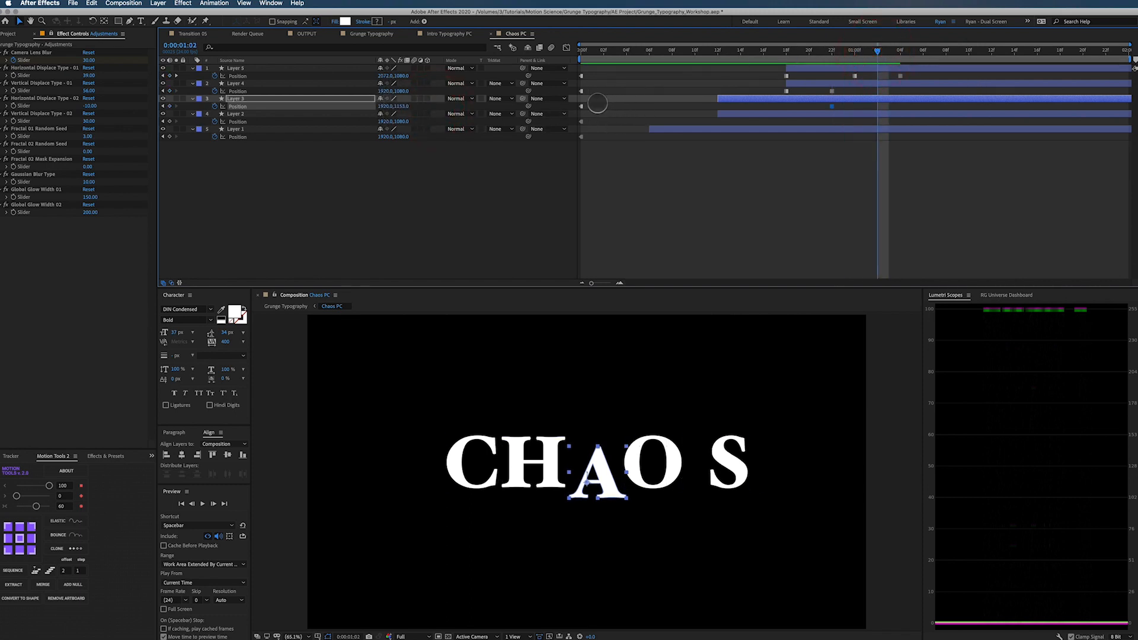
click(558, 111)
key(super+v)
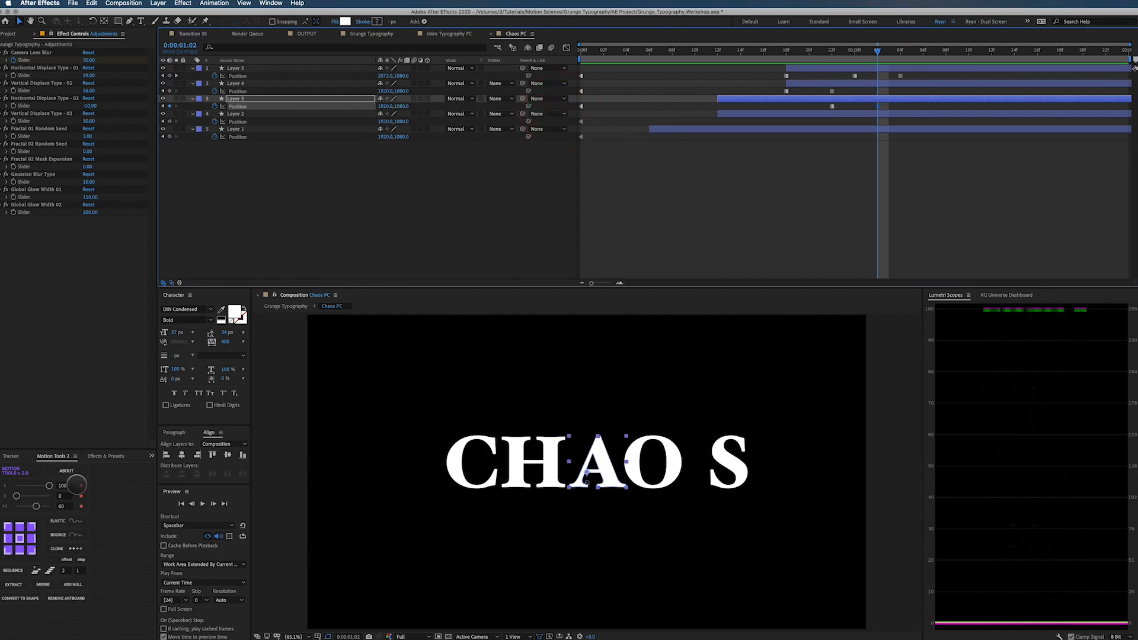
click(80, 485)
drag(878, 50, 532, 57)
key(space)
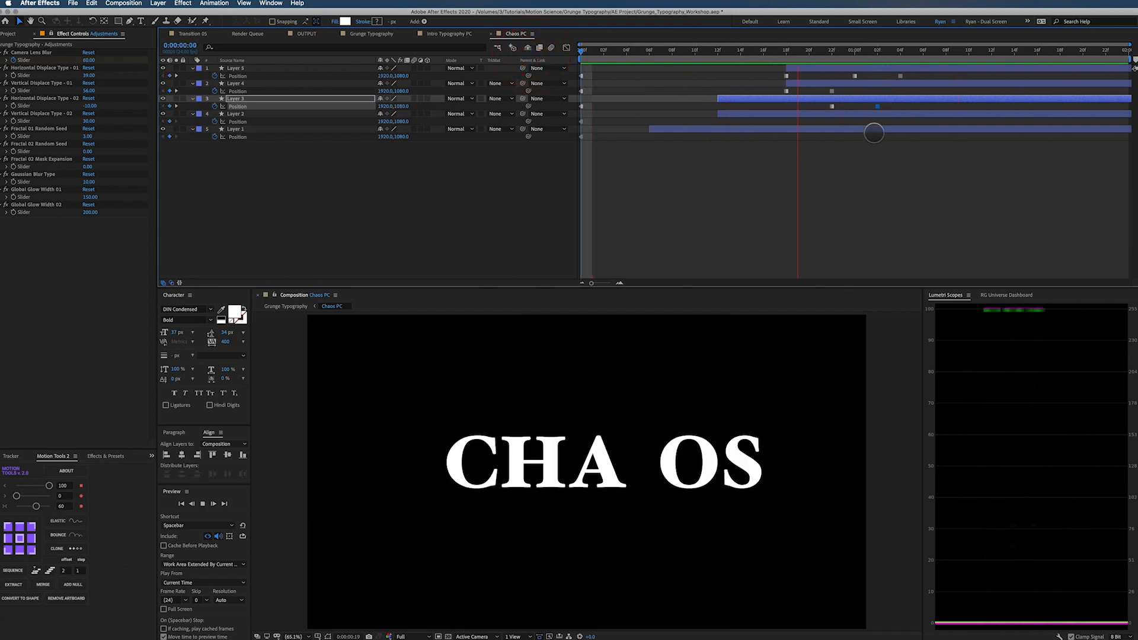
Move Layer 3's last Position keyframe to 0:00:01:10 and play back the reveal
key(space)
drag(897, 106, 968, 107)
key(space)
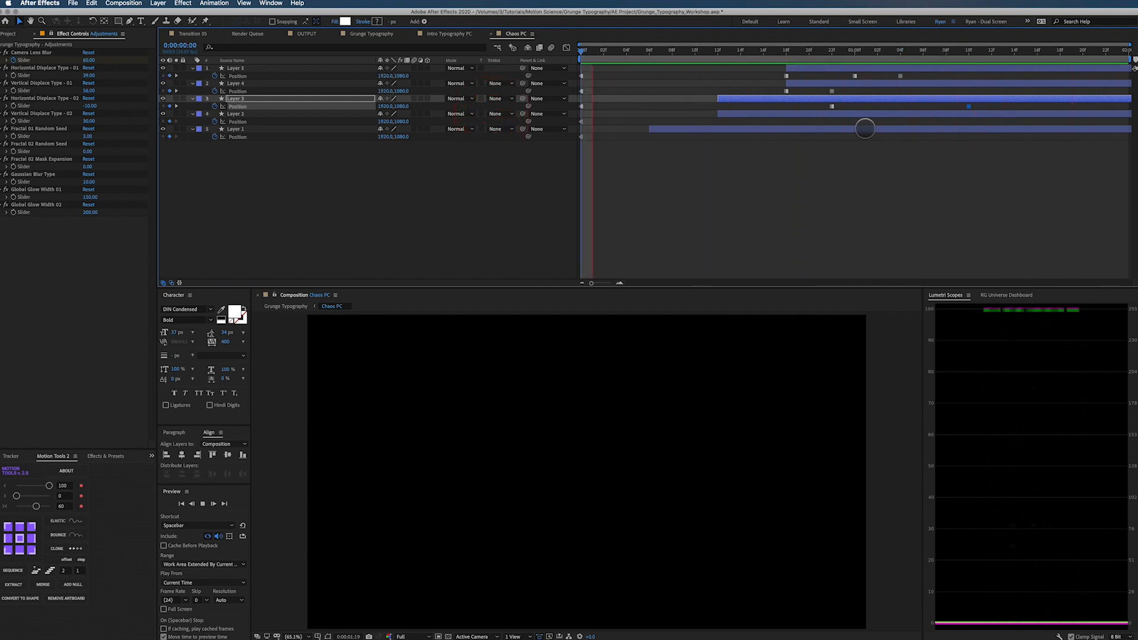
key(space)
Move Layer 3's last Position keyframe to 0:00:01:06 and play back the reveal from the start
drag(942, 106, 923, 106)
drag(918, 51, 478, 59)
key(space)
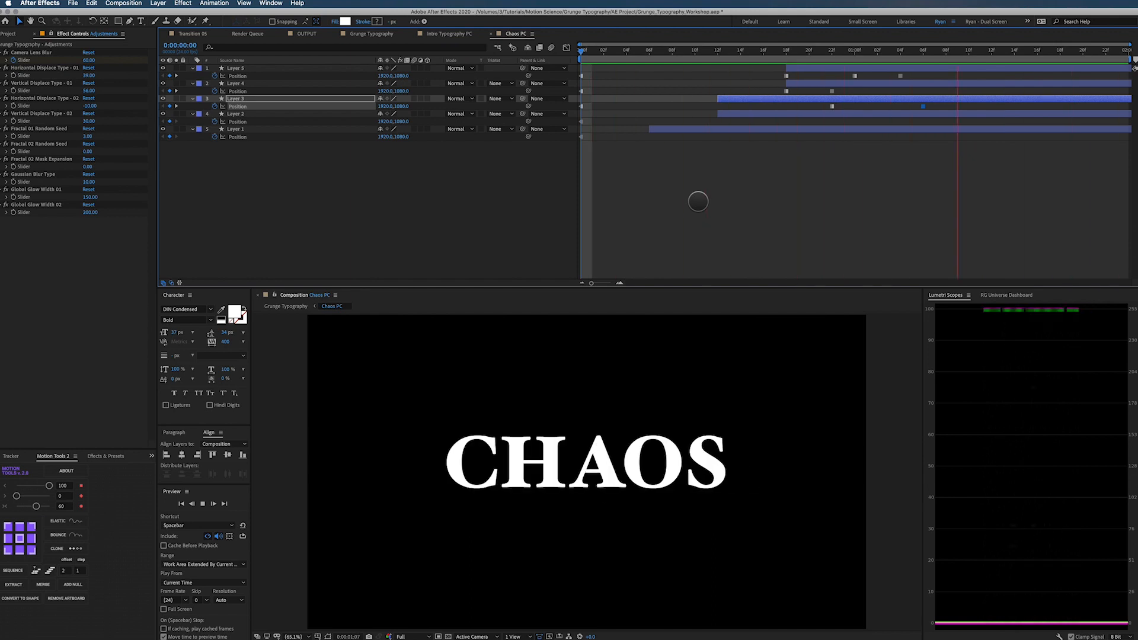
key(space)
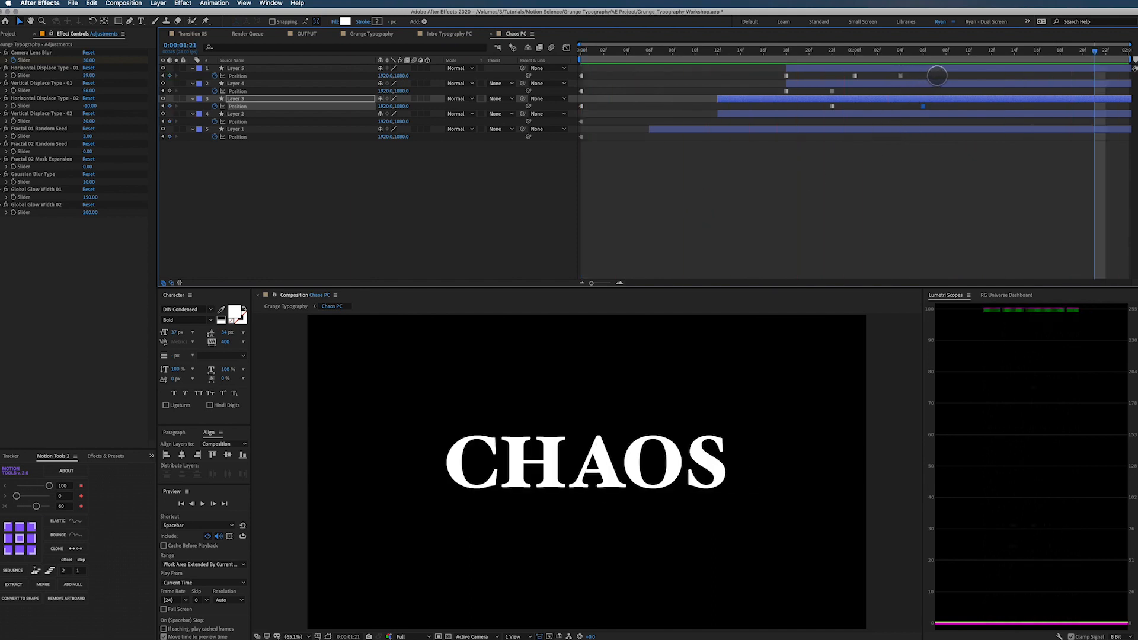
Try Layer 3's last Position keyframe at 0:00:01:04 and Layer 5's at 0:00:01:02, and play back the result
drag(893, 112, 900, 77)
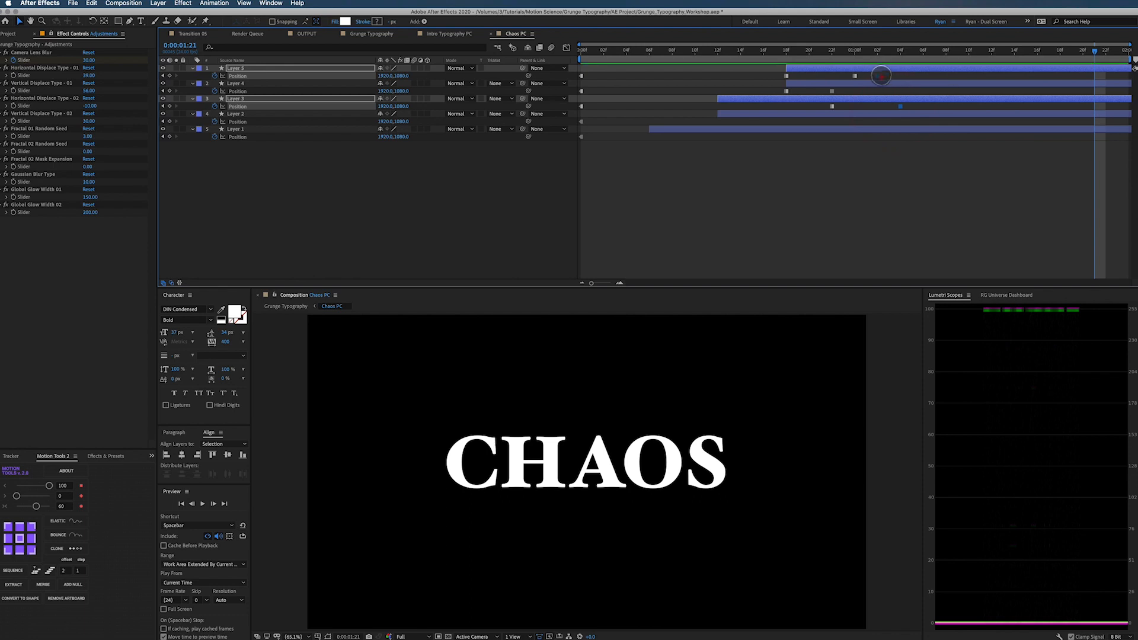
drag(881, 76, 877, 76)
key(space)
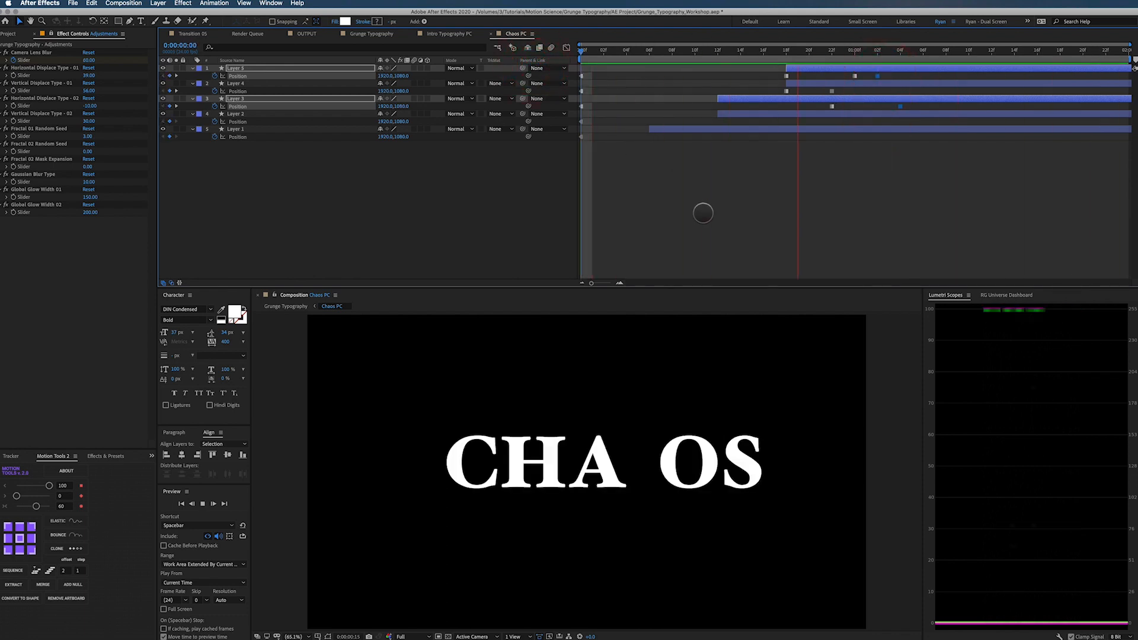
key(space)
Place Layer 5's last Position keyframe at 0:00:01:03 and Layer 3's at 0:00:01:06, and play back the reveal
drag(877, 76, 923, 107)
key(Home)
click(514, 57)
key(space)
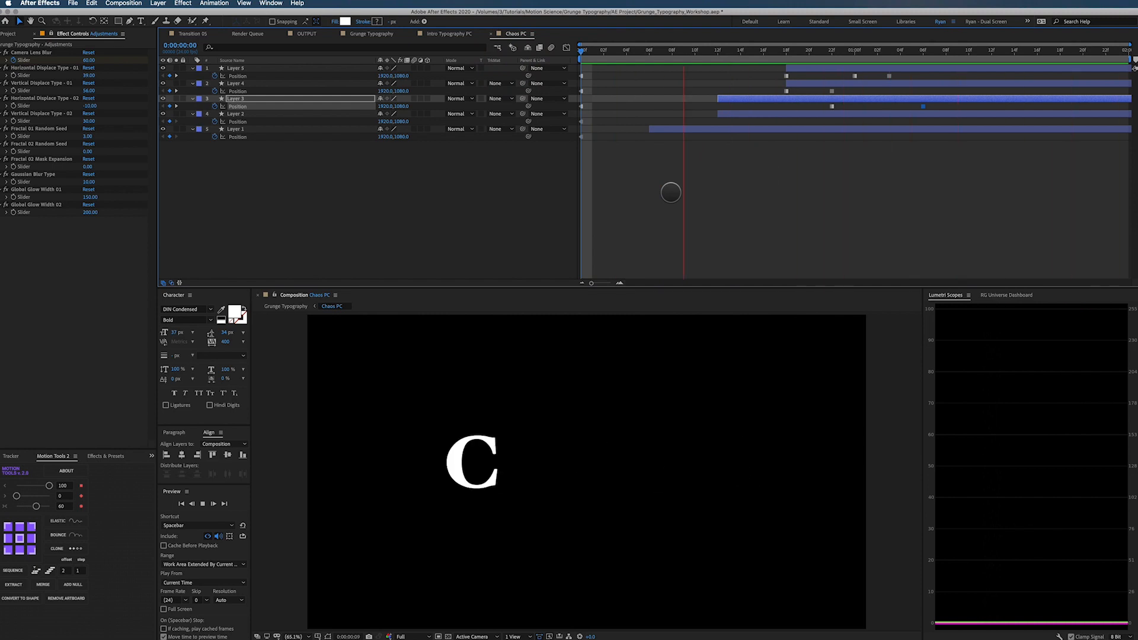
key(space)
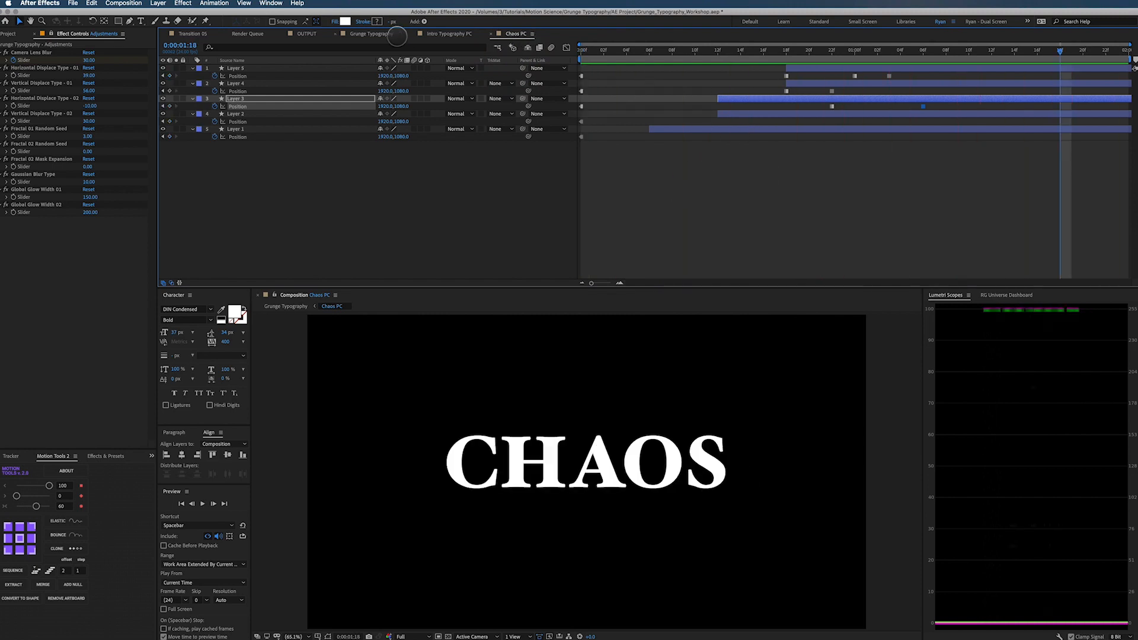
Close the Chaos PC composition and turn off solo for the Chaos PC layer in Grunge Typography
click(491, 34)
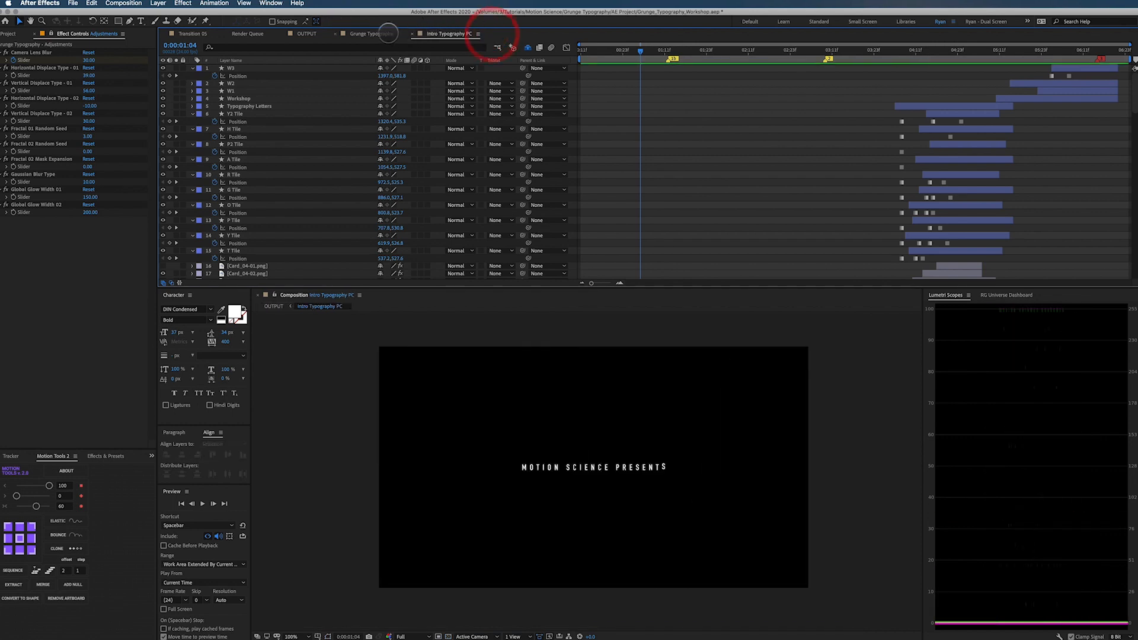
click(379, 33)
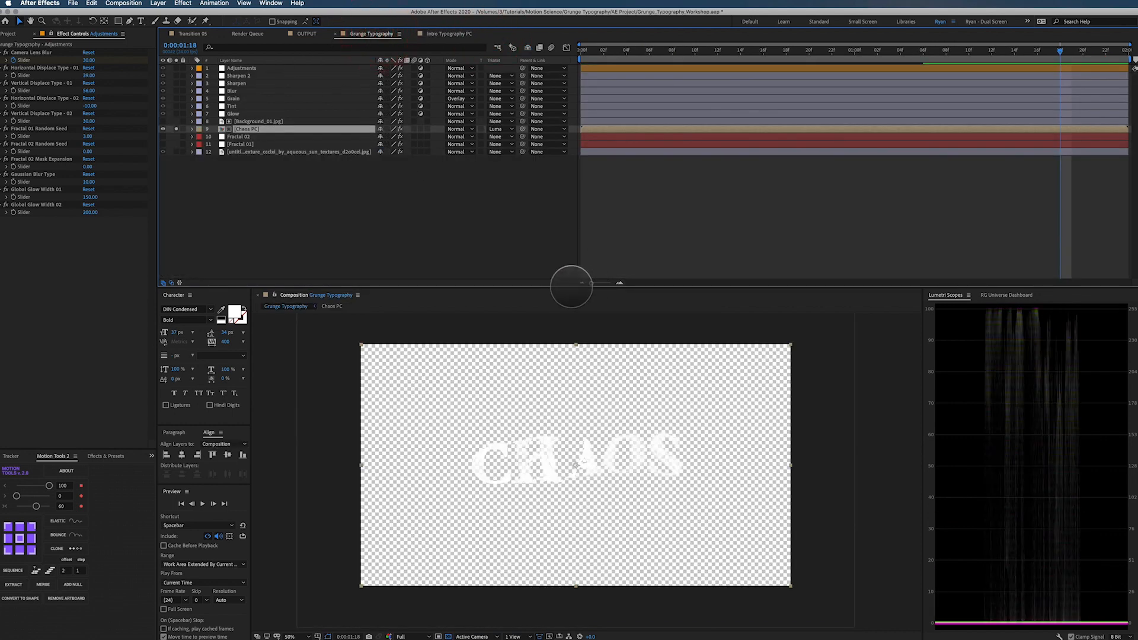
click(176, 129)
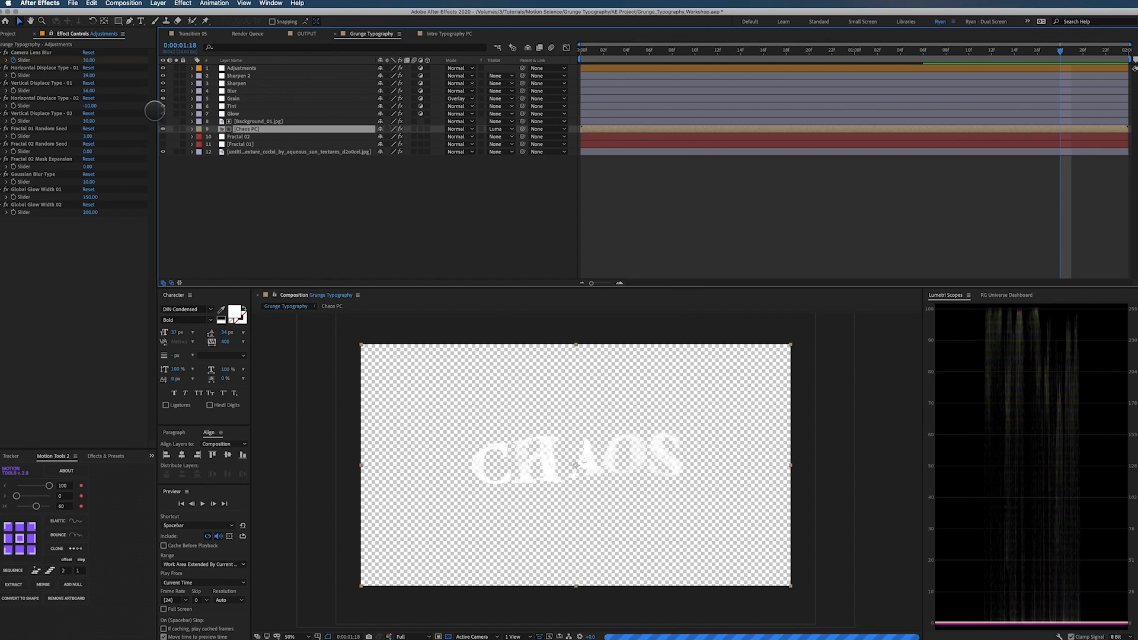
Hide layers 1 to 7 and preview Grunge Typography from the start at Quarter resolution
click(162, 66)
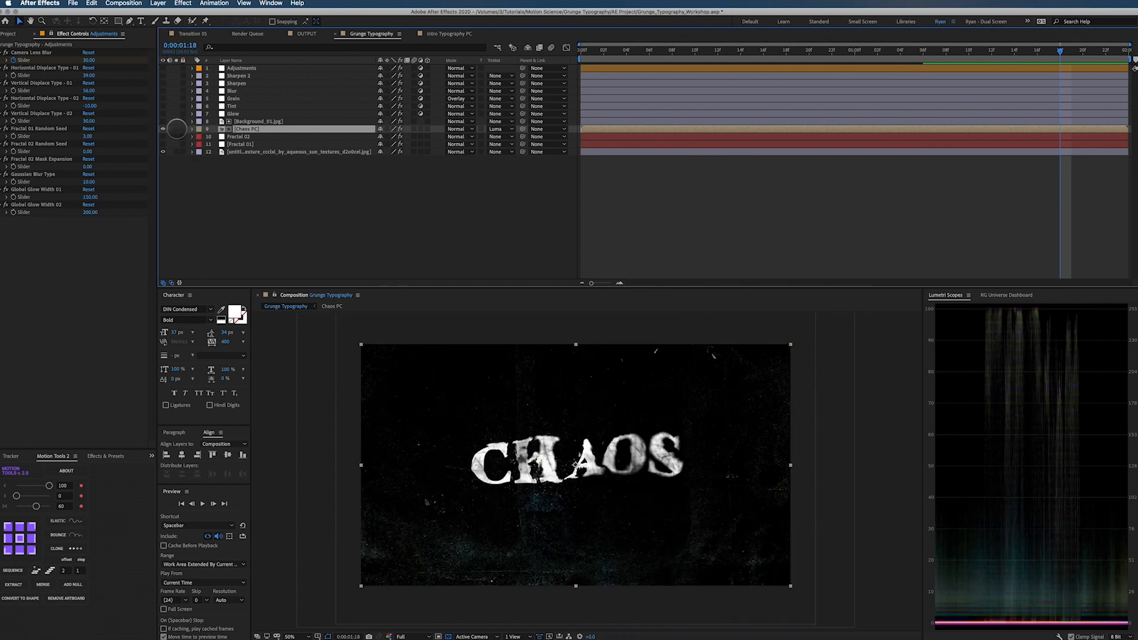
key(space)
click(540, 47)
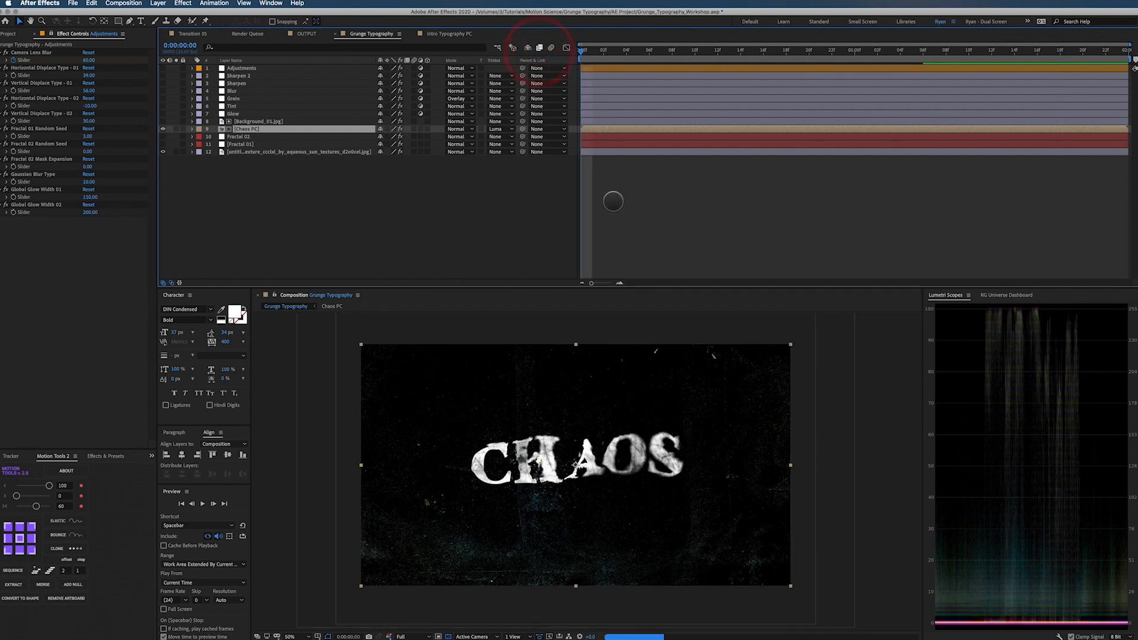
click(428, 633)
click(426, 611)
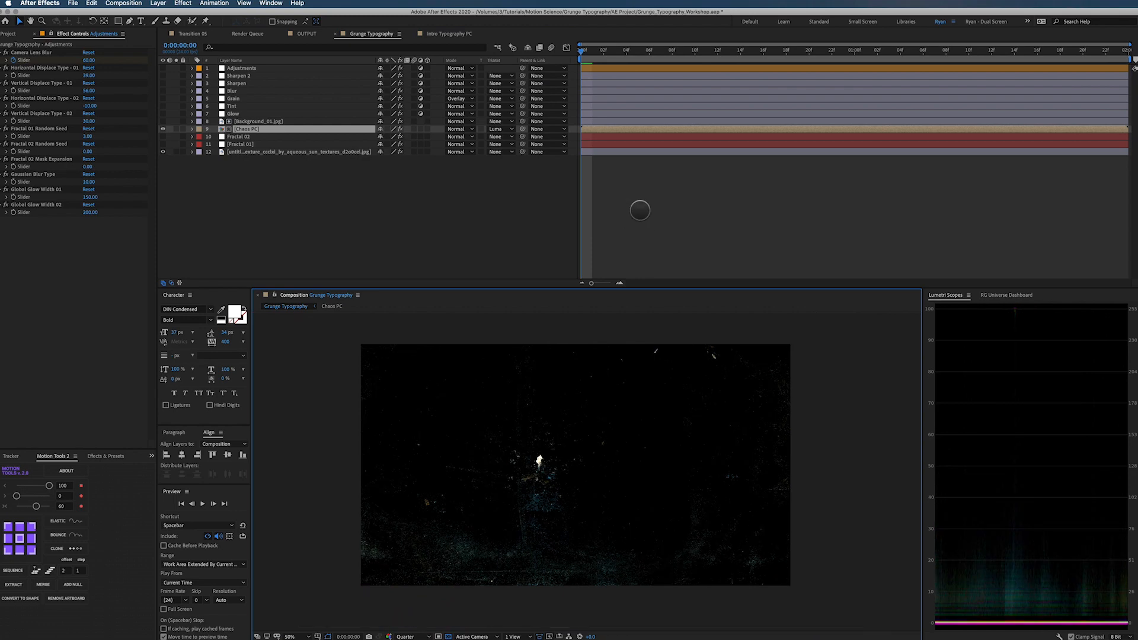
key(space)
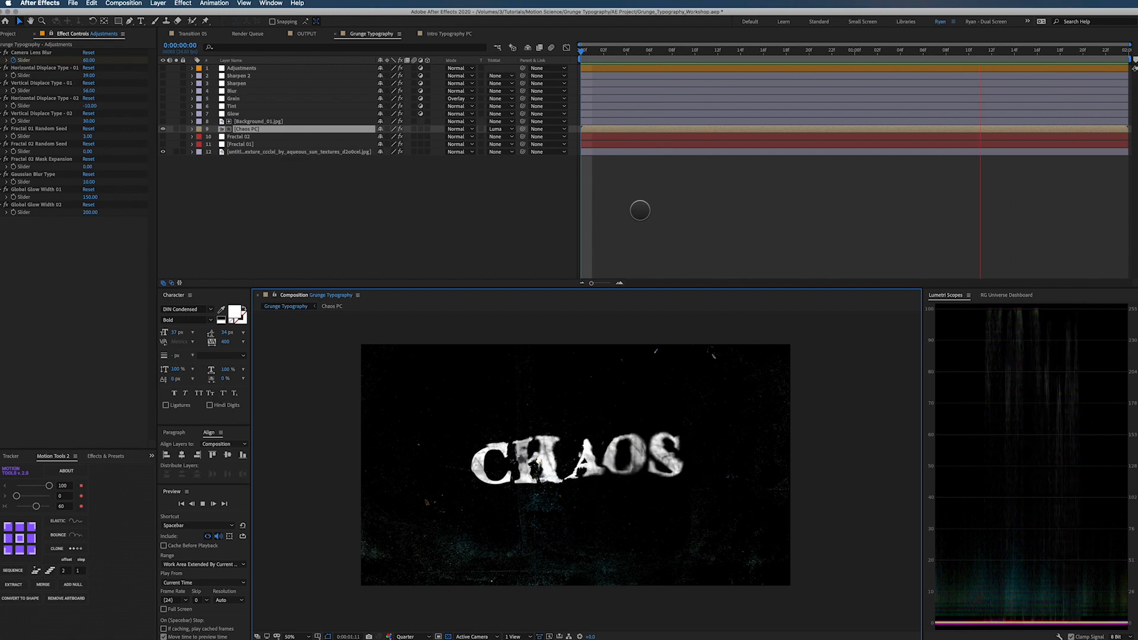
Make layers 1 to 7 visible again and play back the Grunge Typography composition
click(546, 46)
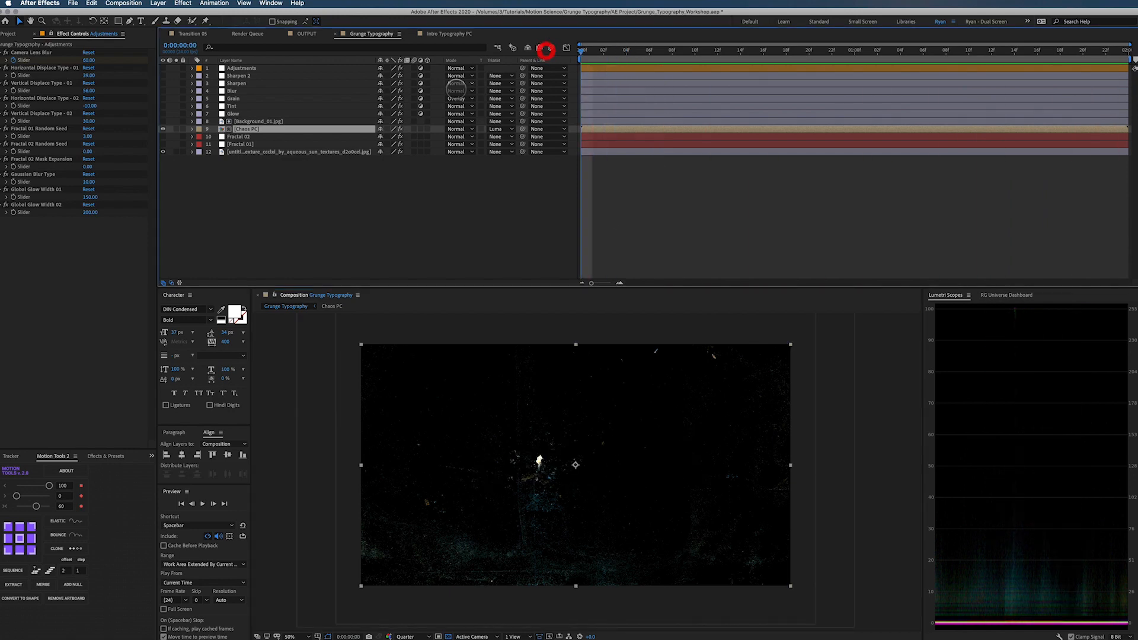
drag(164, 128, 164, 68)
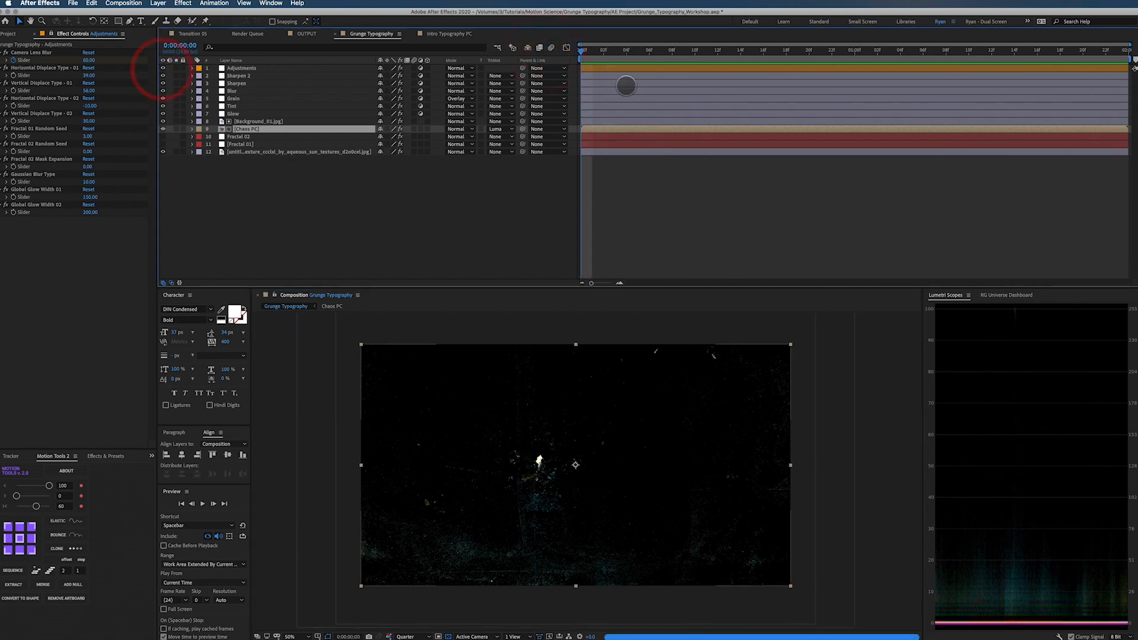
click(170, 157)
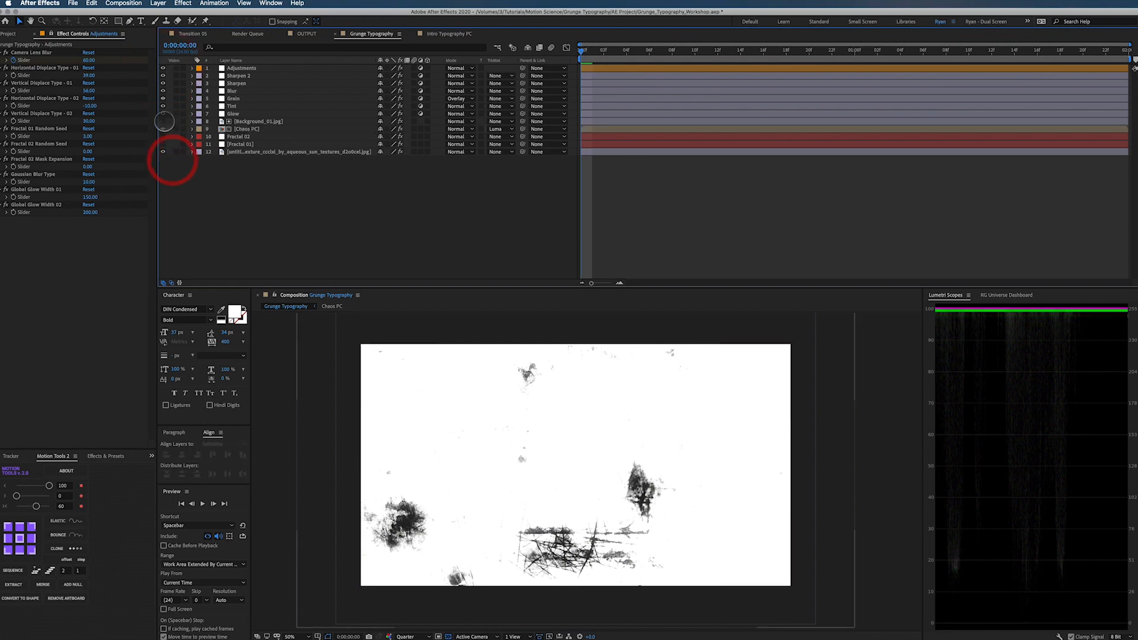
click(164, 122)
click(516, 48)
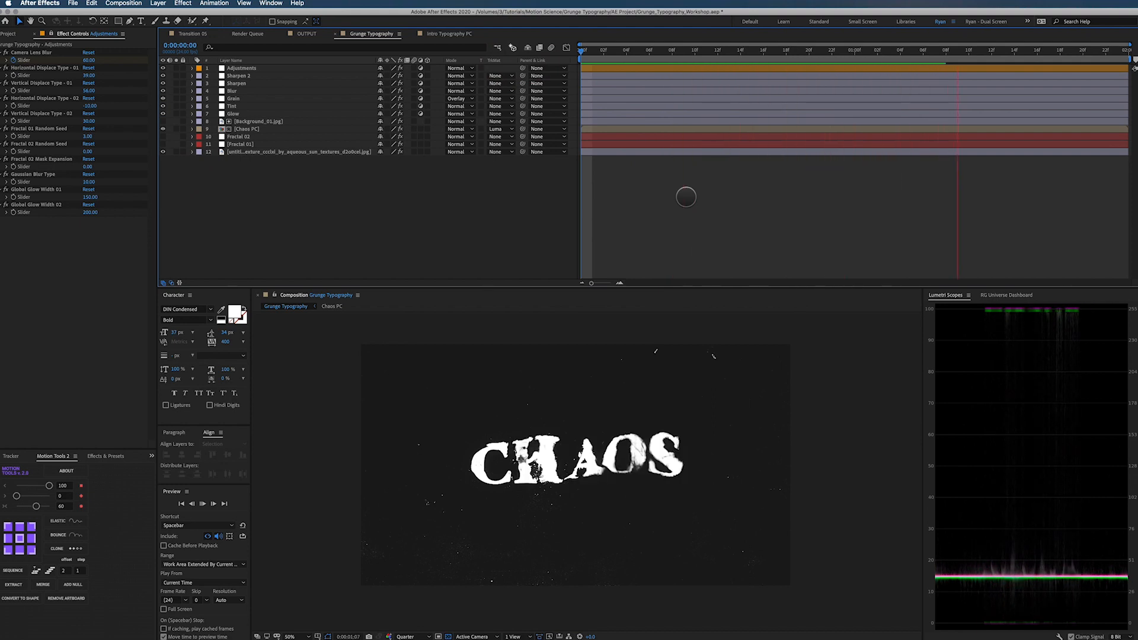
key(space)
Enable keyframing on all the Adjustments layer's remaining sliders at frame 0 and reveal its keyframed properties
click(622, 67)
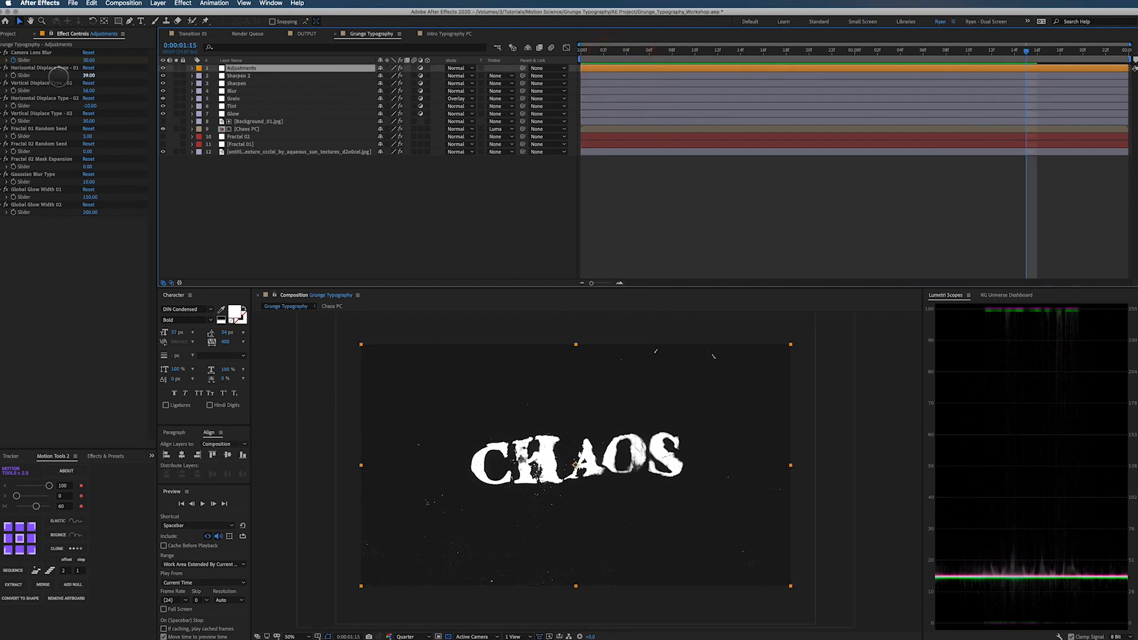
key(Home)
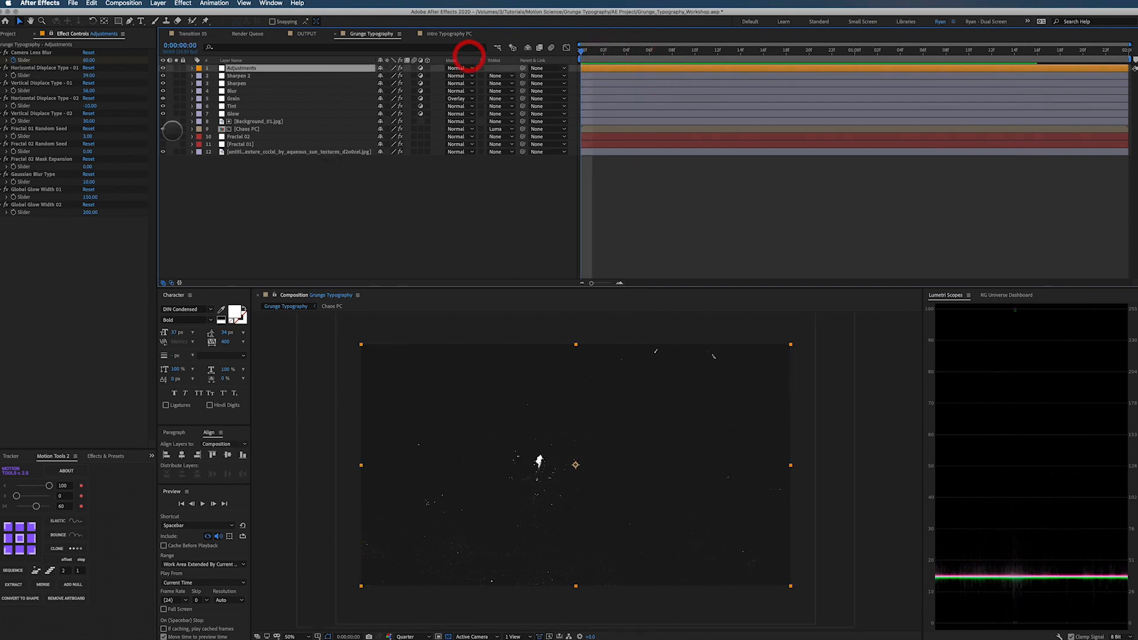
click(14, 76)
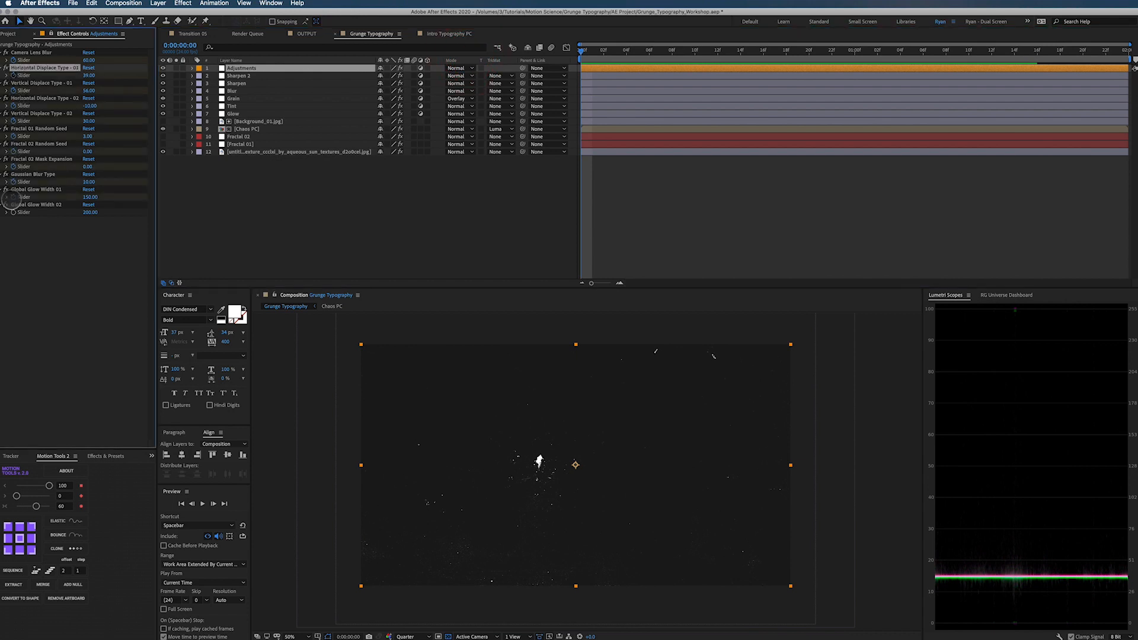
click(18, 205)
key(u)
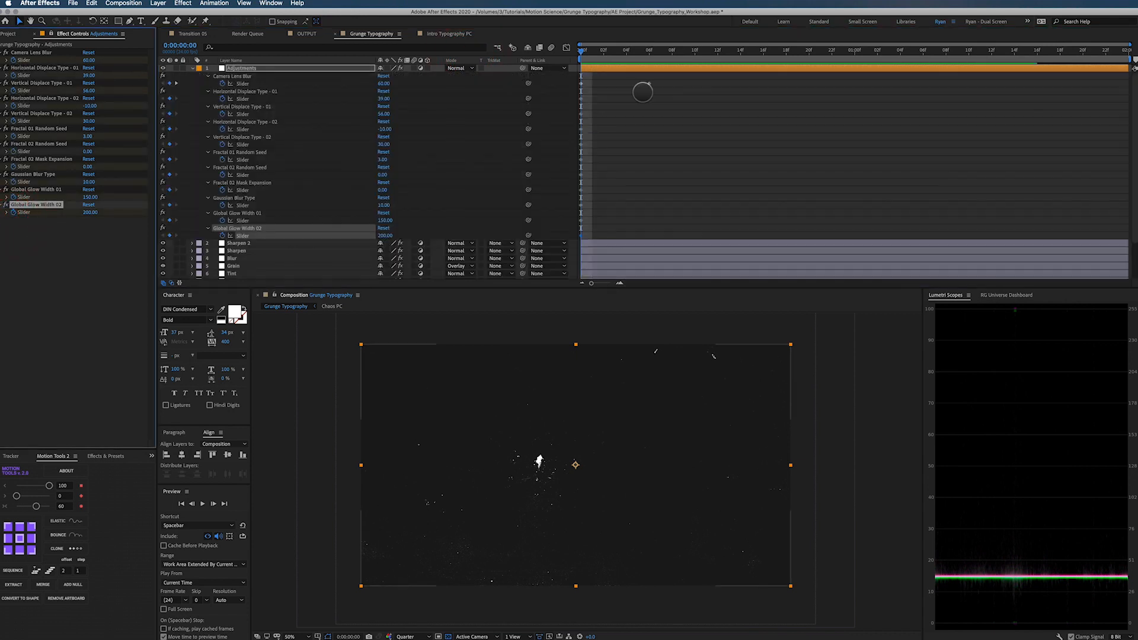
Try changing the interpolation of all the Adjustments slider keyframes with Motion Tools 2 and undo the change
click(659, 86)
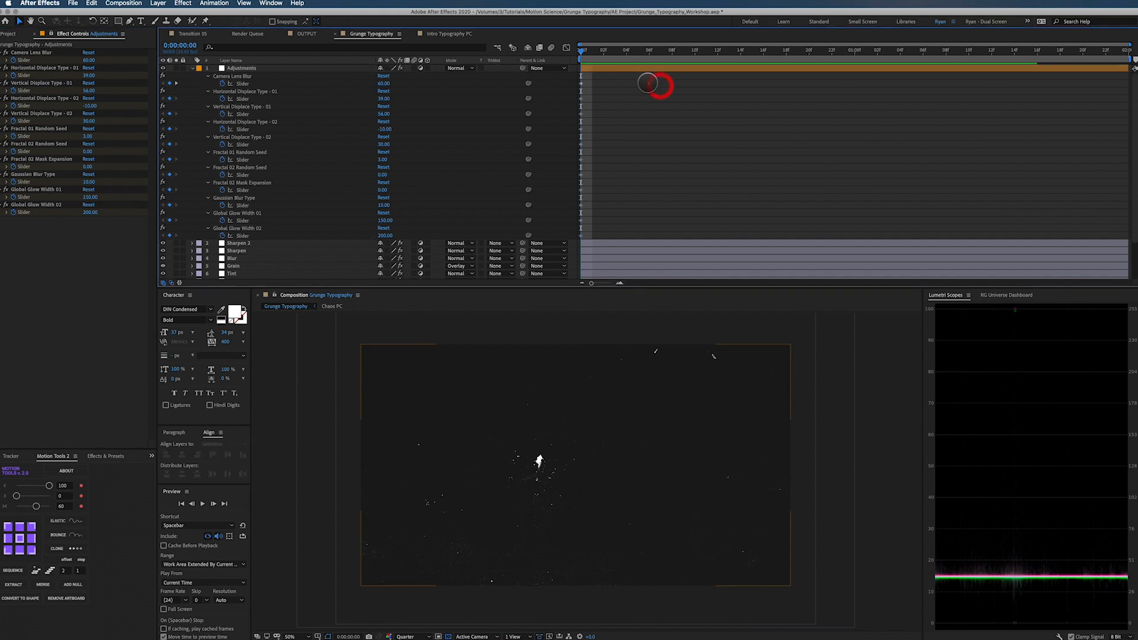
drag(659, 76, 559, 242)
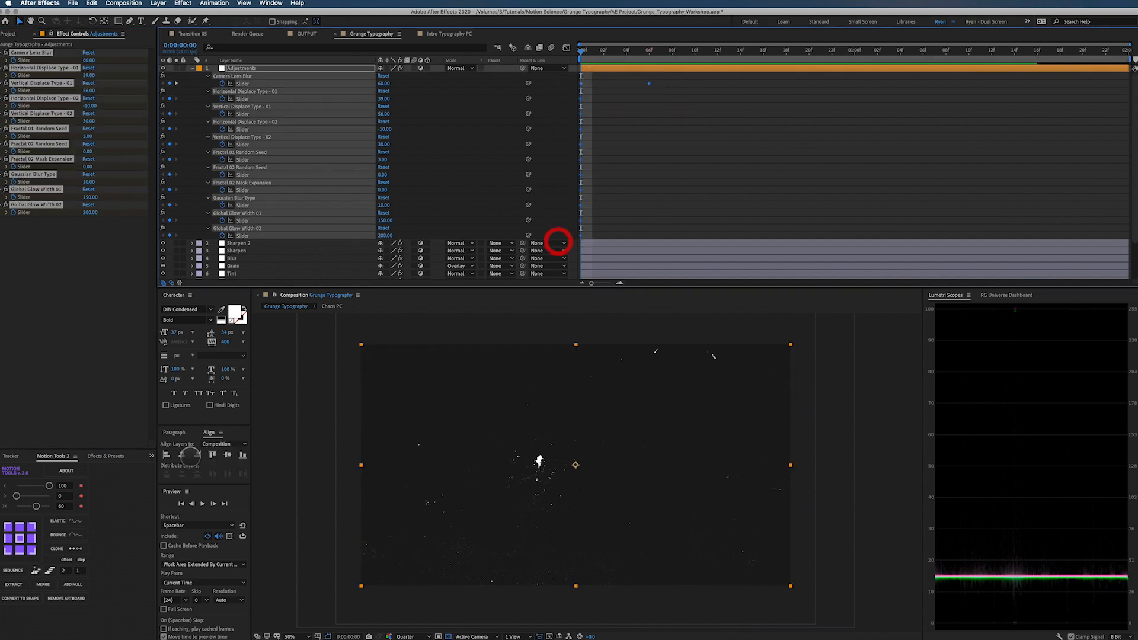
click(81, 487)
click(660, 125)
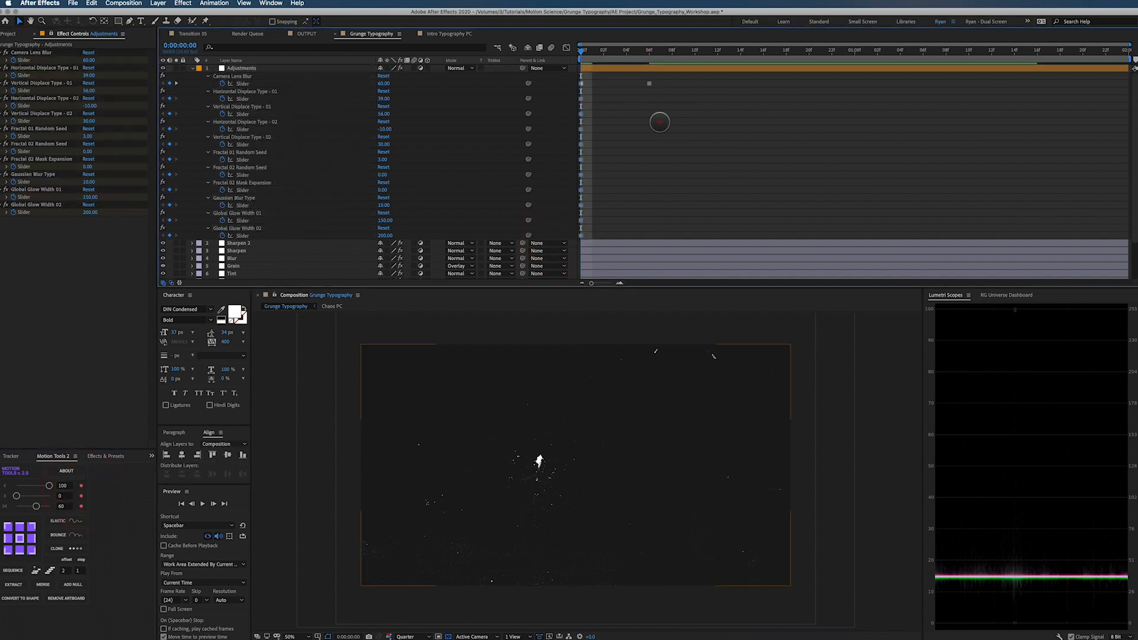
key(ctrl+z)
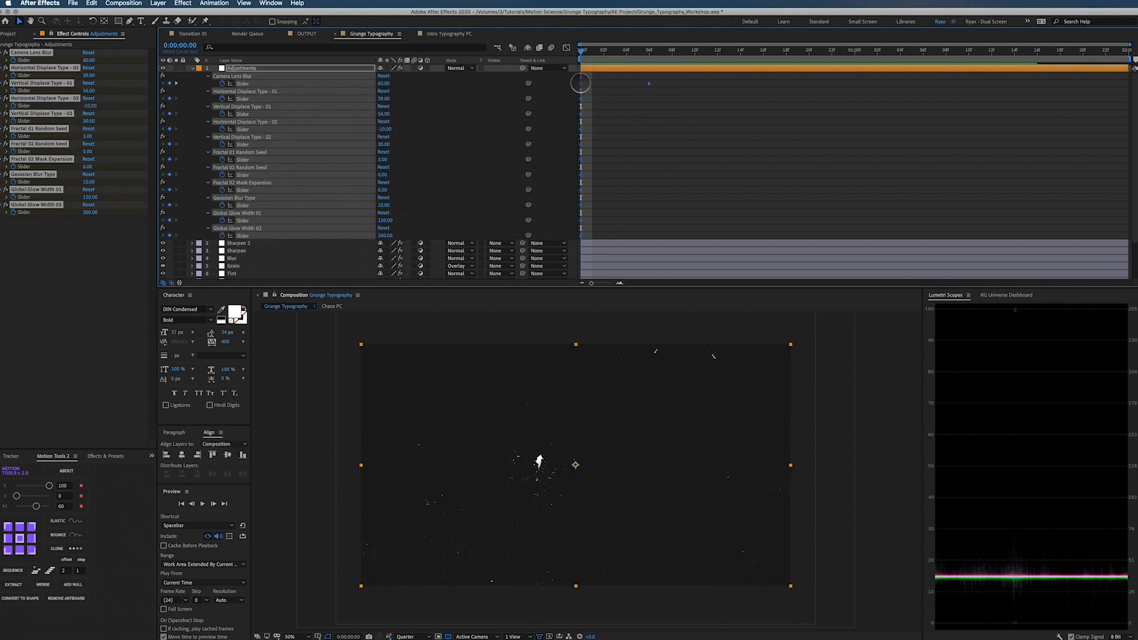
Convert all the Adjustments slider keyframes to hold keyframes and delete the extra Camera Lens Blur keyframe at frame 6
right_click(582, 84)
click(618, 152)
click(657, 83)
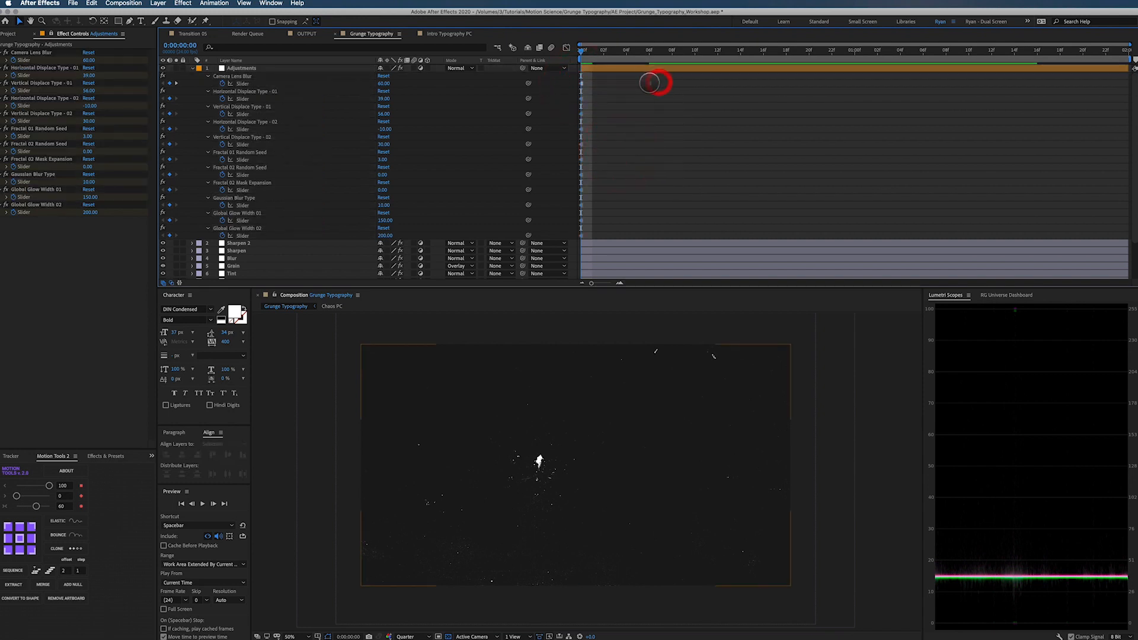
drag(650, 83, 630, 86)
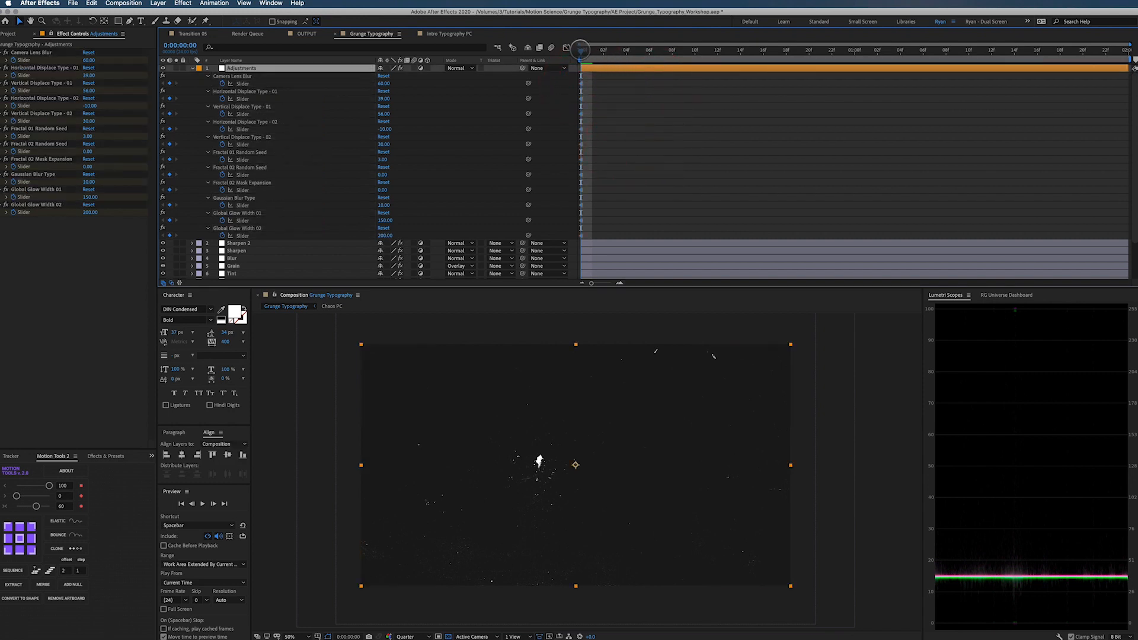
Set the Gaussian Blur Type slider to 127 at frame 6
drag(592, 50, 649, 50)
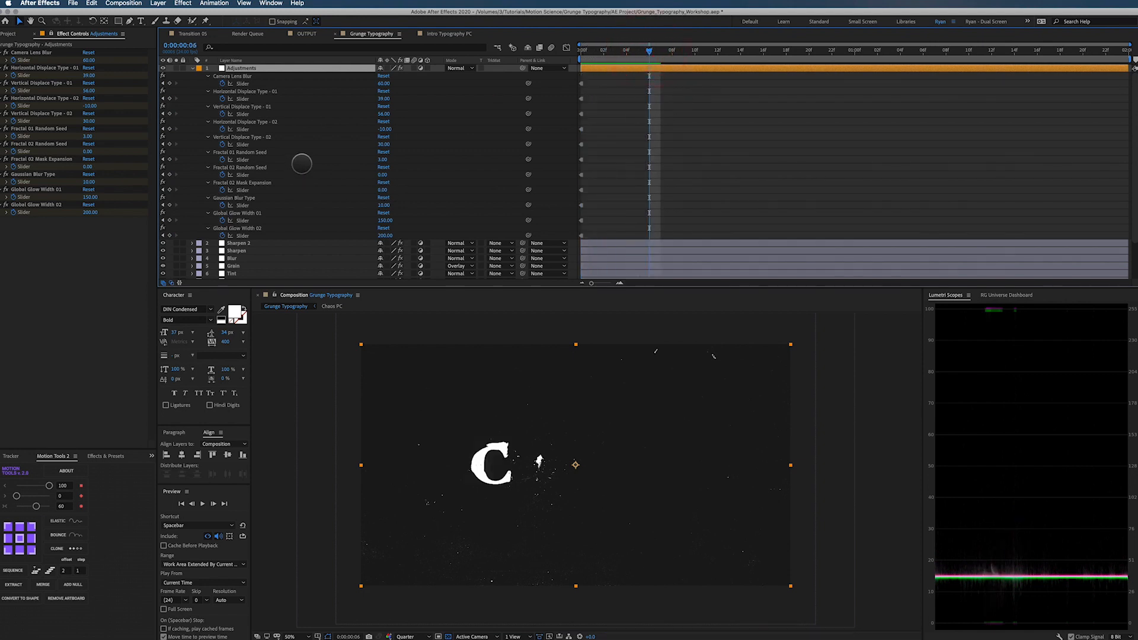
click(300, 165)
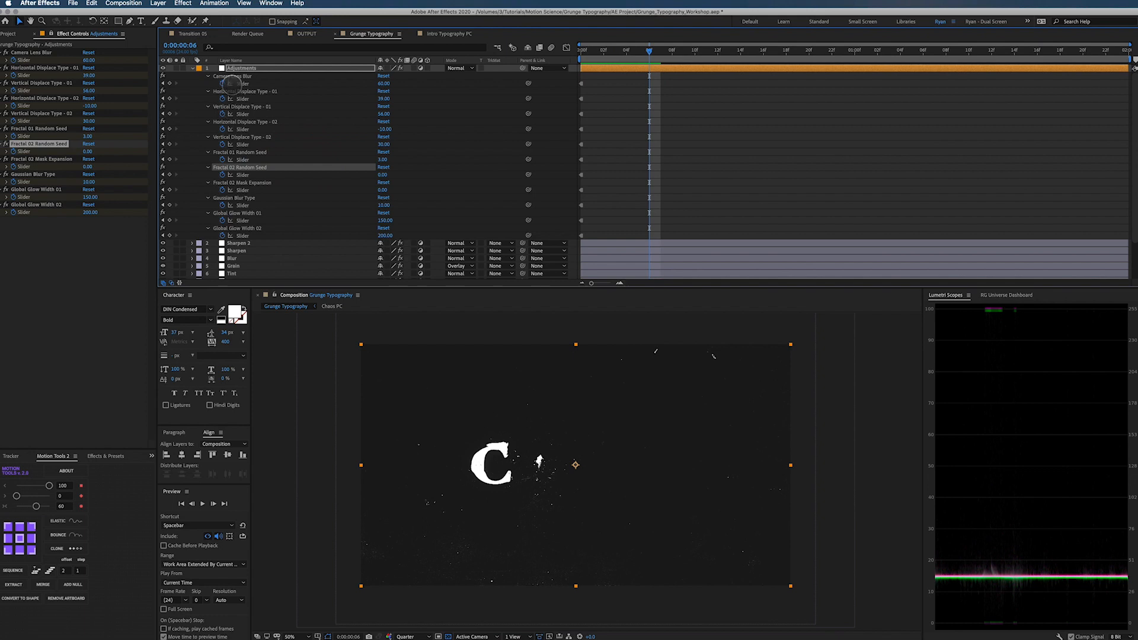
drag(382, 205, 410, 205)
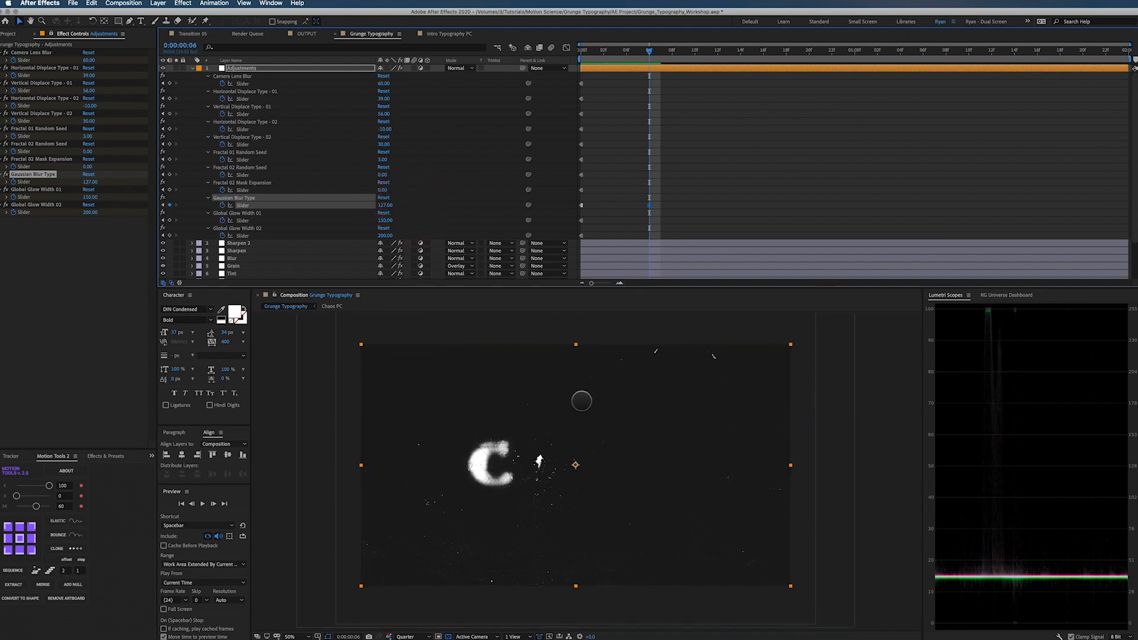
Set the Gaussian Blur Type slider to 50 at frame 12
drag(649, 50, 718, 50)
click(385, 205)
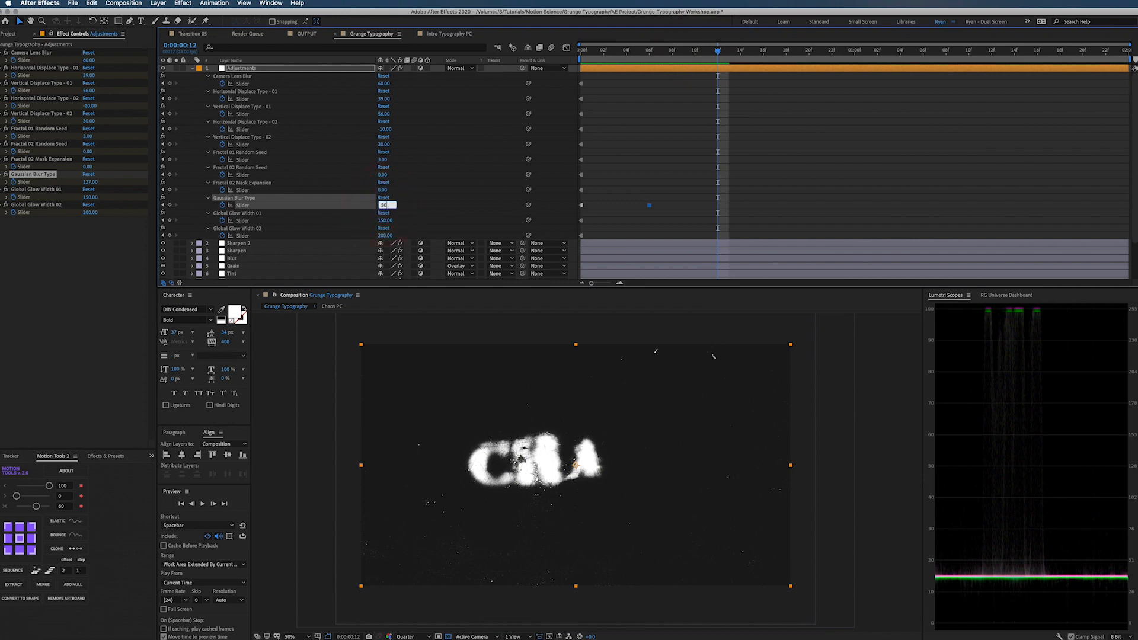
key(Return)
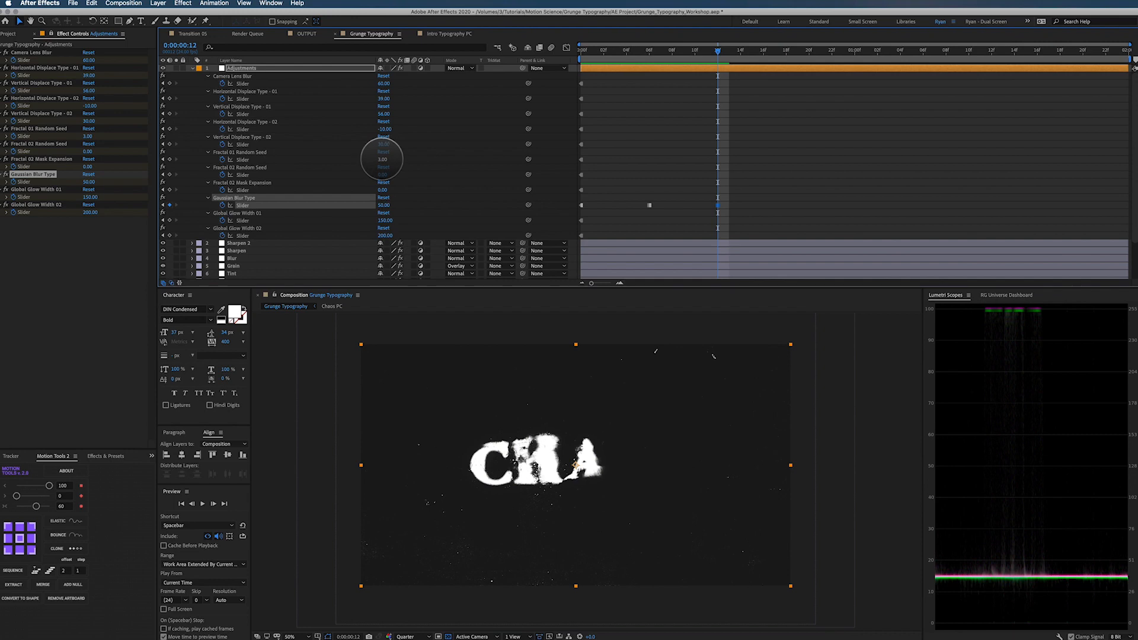
Try a Fractal 01 Random Seed of 1 at frame 12 and settle on 5
click(383, 159)
text(1)
key(Return)
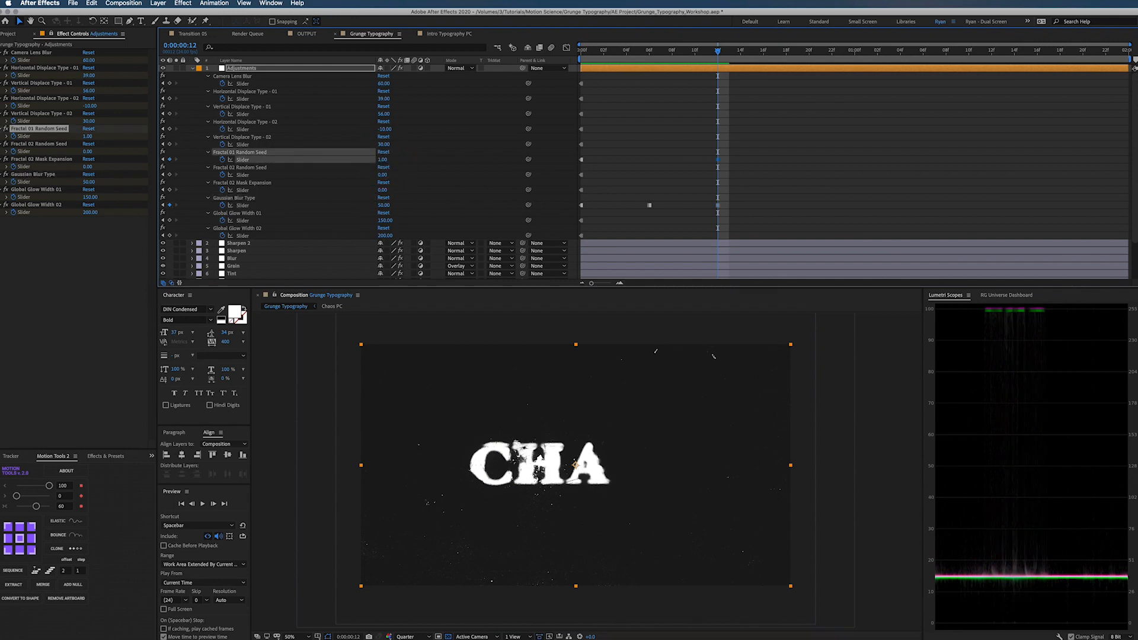
click(383, 159)
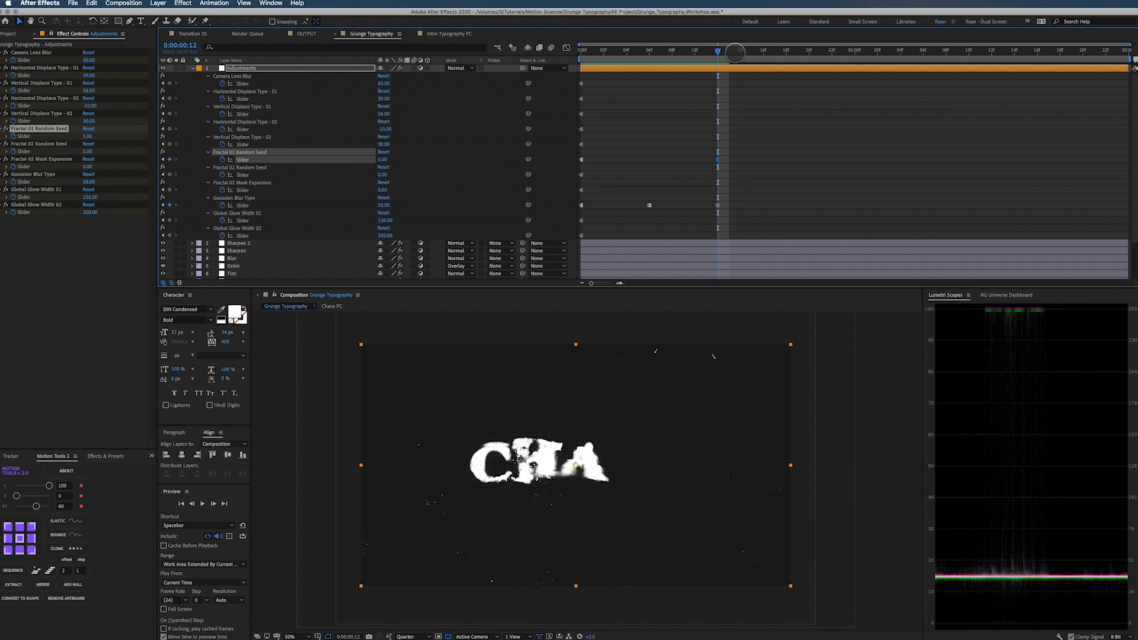
At frame 16, set the Fractal 02 Mask Expansion slider to 2 and the Gaussian Blur Type slider to 10
drag(738, 51, 764, 51)
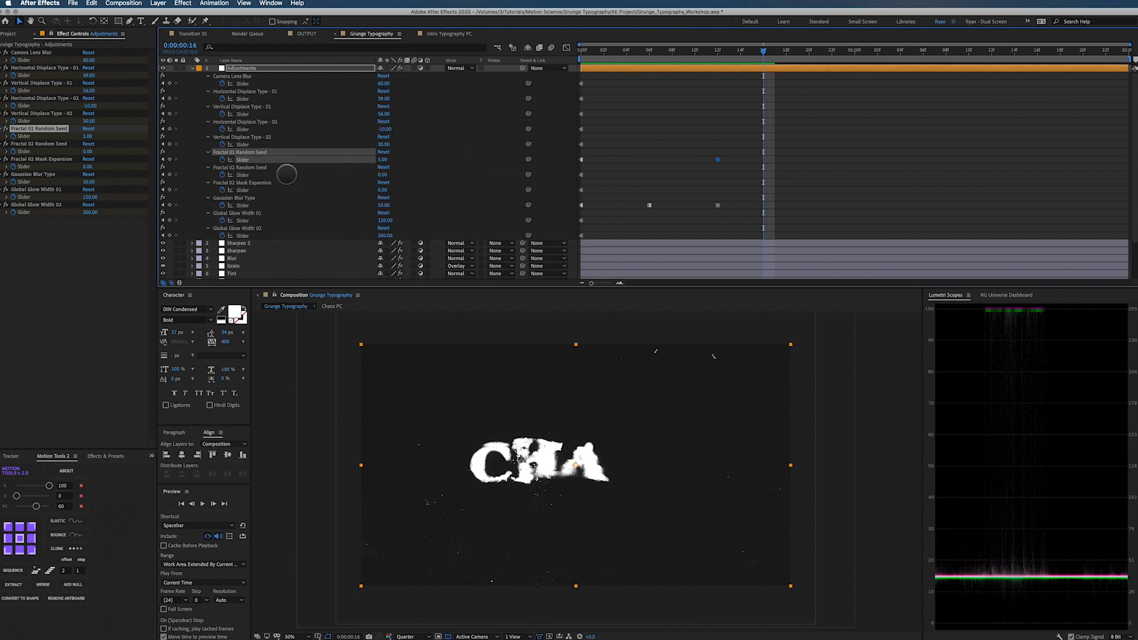
click(382, 191)
text(2)
key(Return)
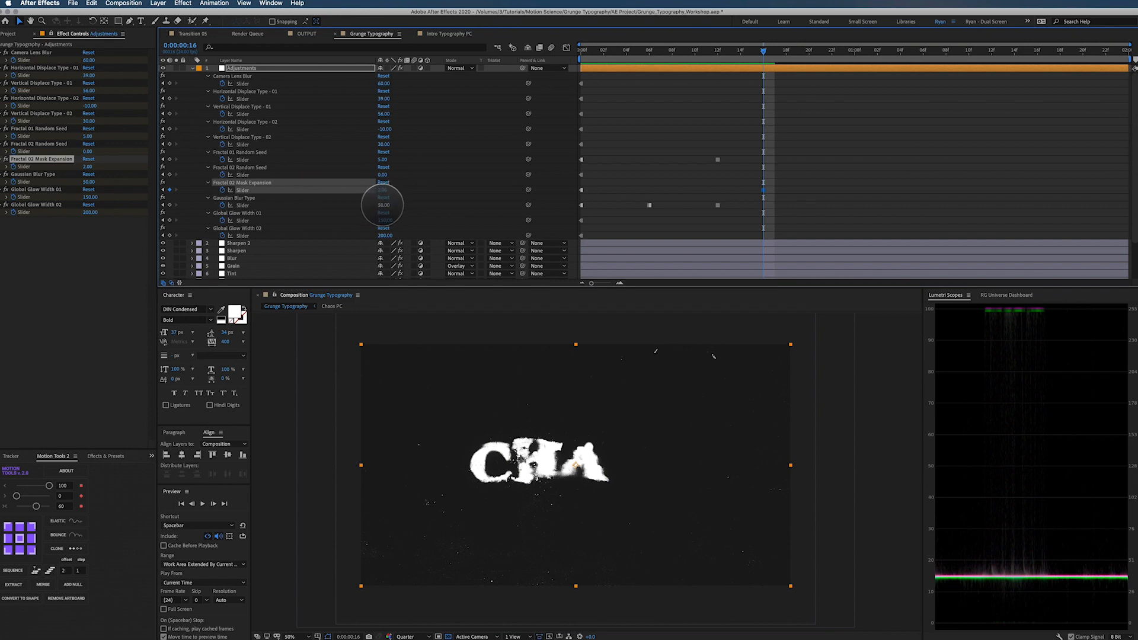
click(383, 205)
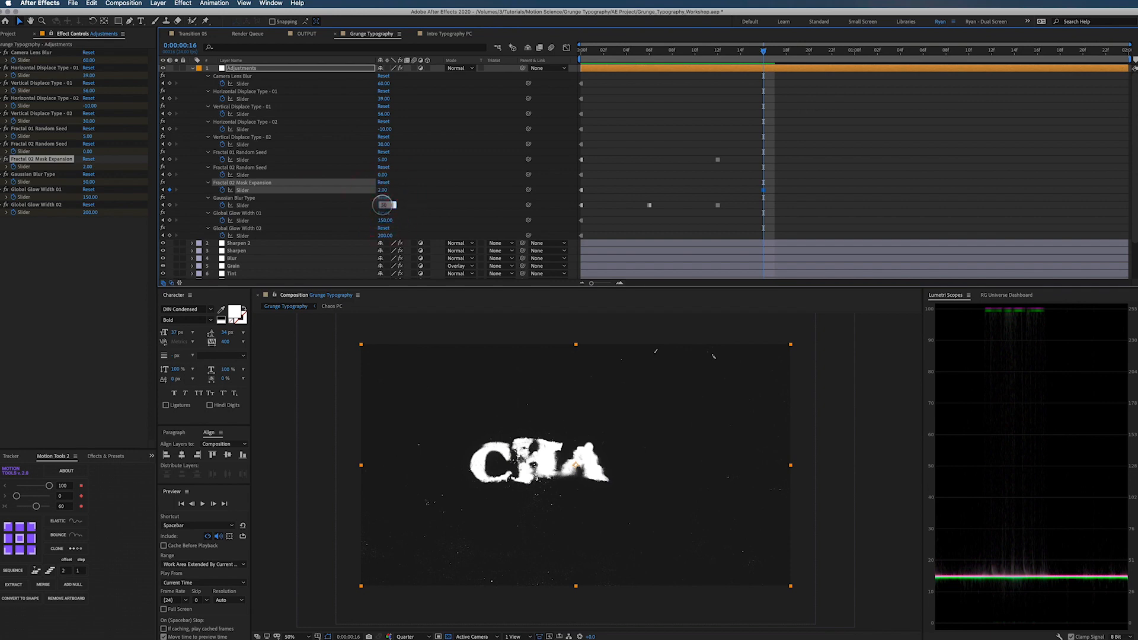
text(10)
key(Return)
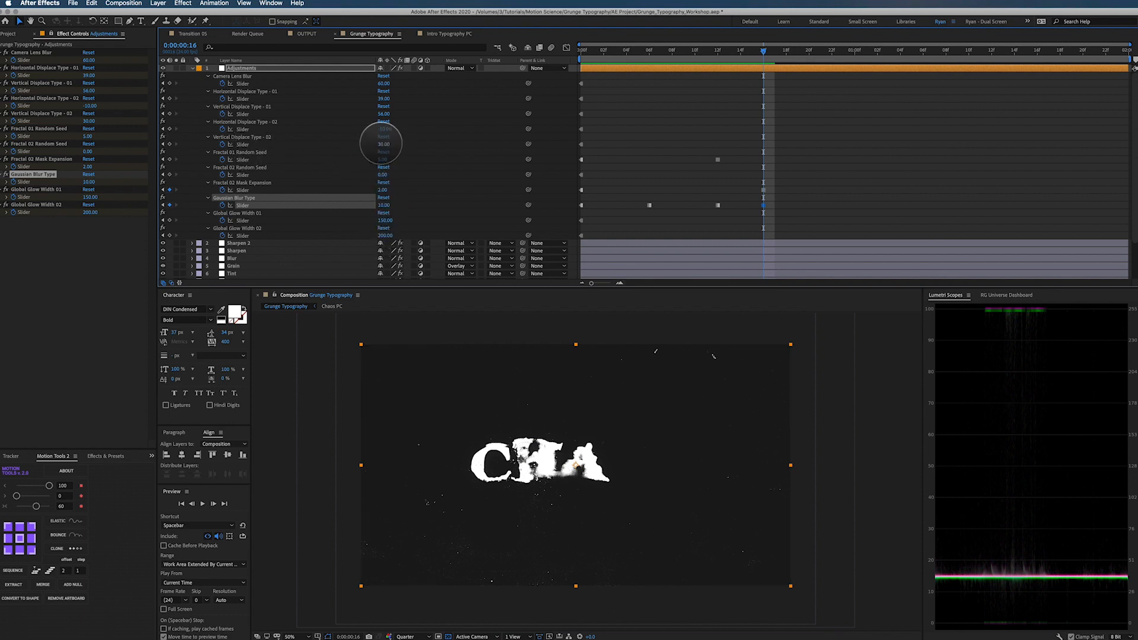
Try a Vertical Displace Type - 02 value of 50 at frame 16 and settle on 75
click(383, 144)
text(50)
key(Return)
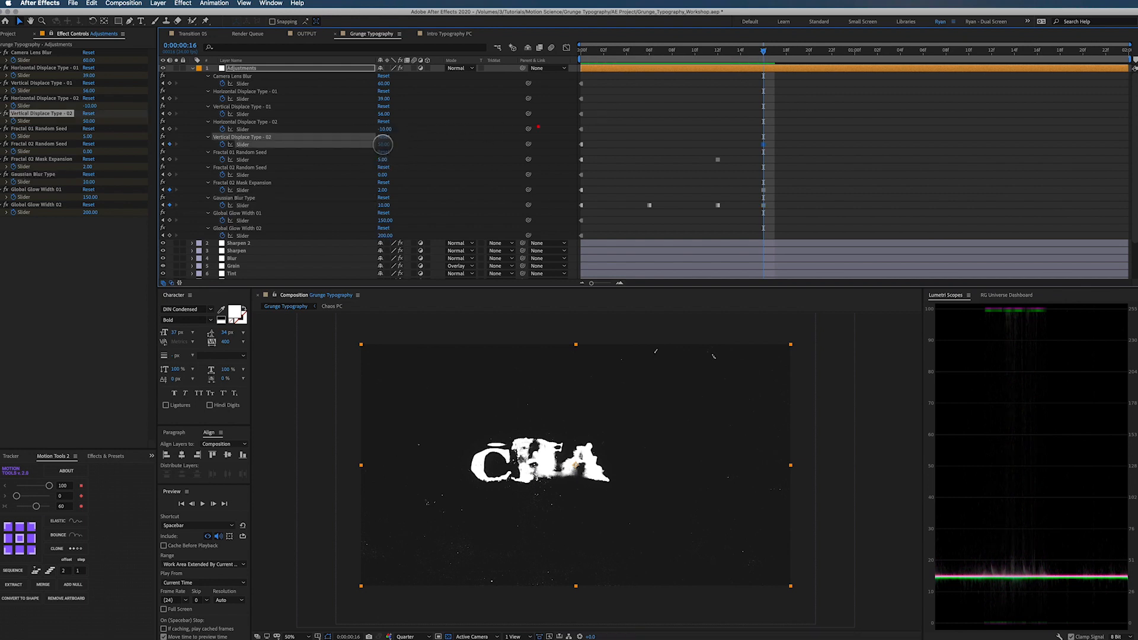
key(Return)
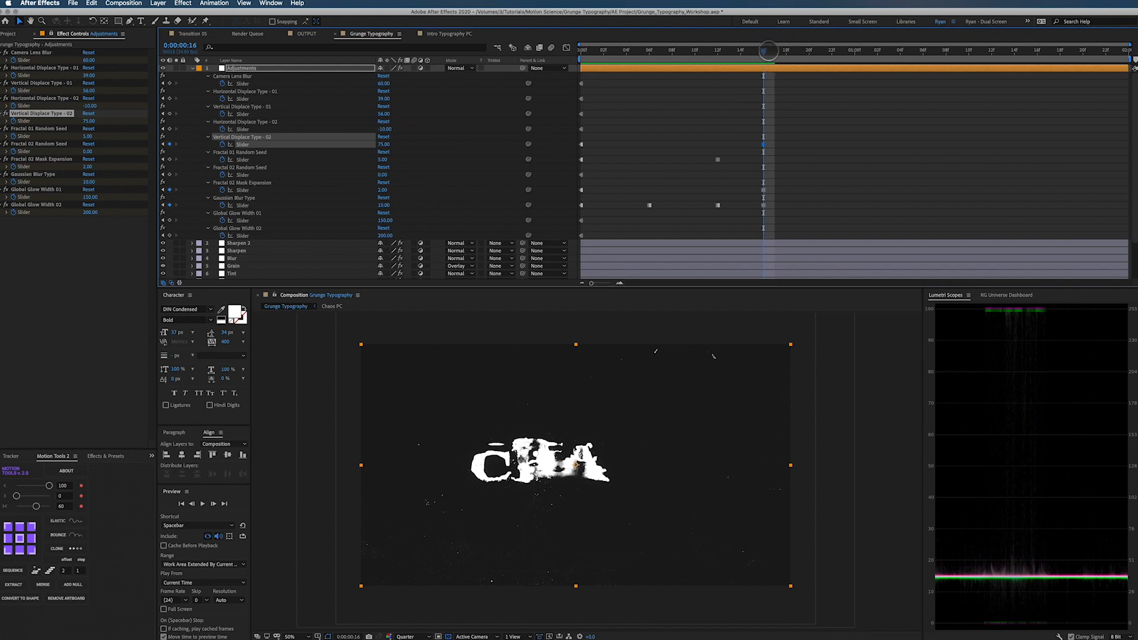
Set the Vertical Displace Type - 01 slider to 20 at frame 20
drag(771, 51, 812, 51)
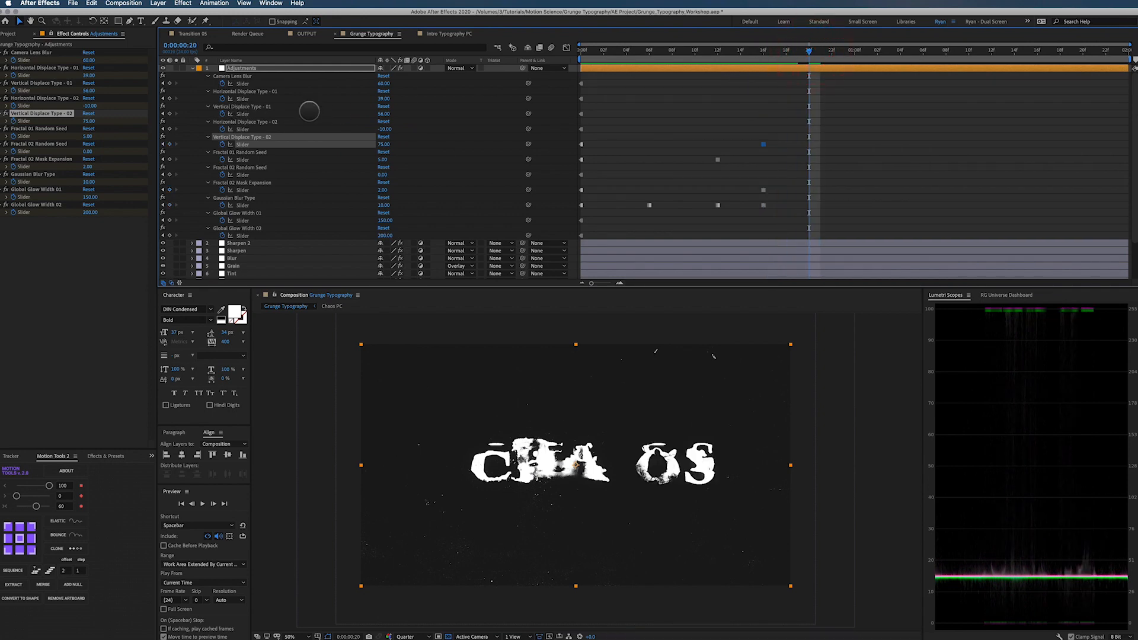
click(386, 113)
key(Return)
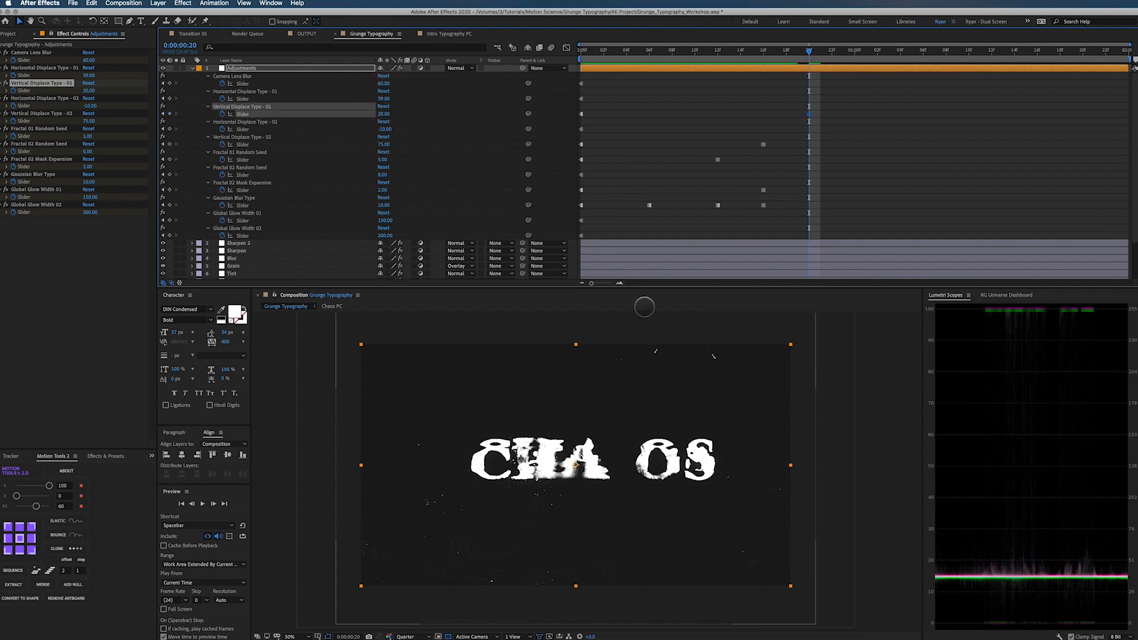
Set the preview resolution to Half and the Camera Lens Blur slider to 100 at frame 20
click(412, 636)
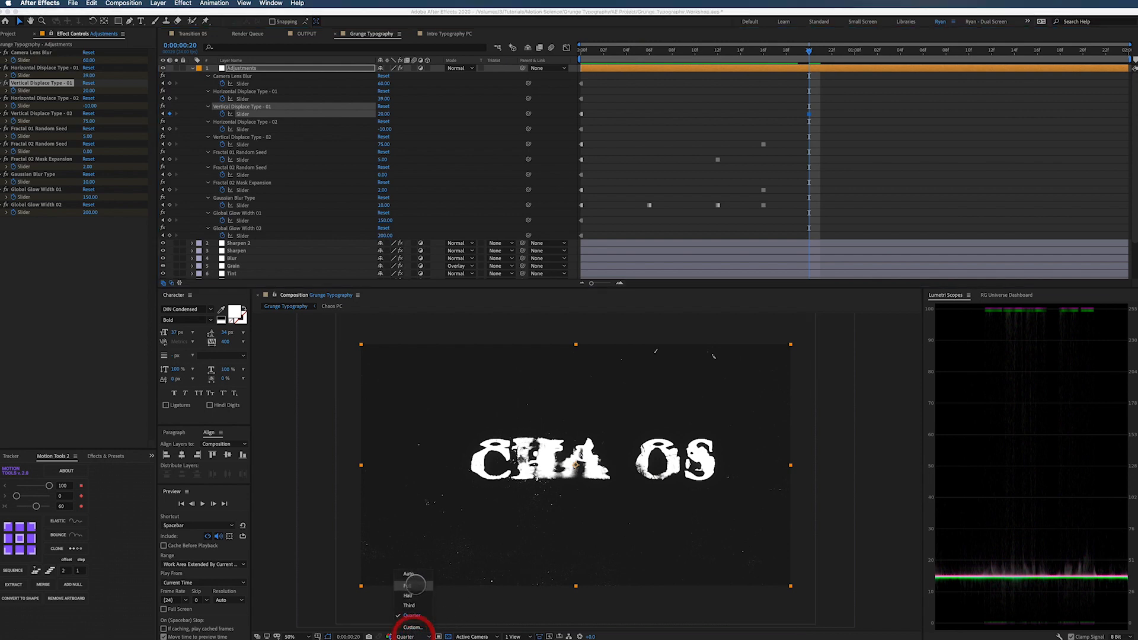
click(409, 586)
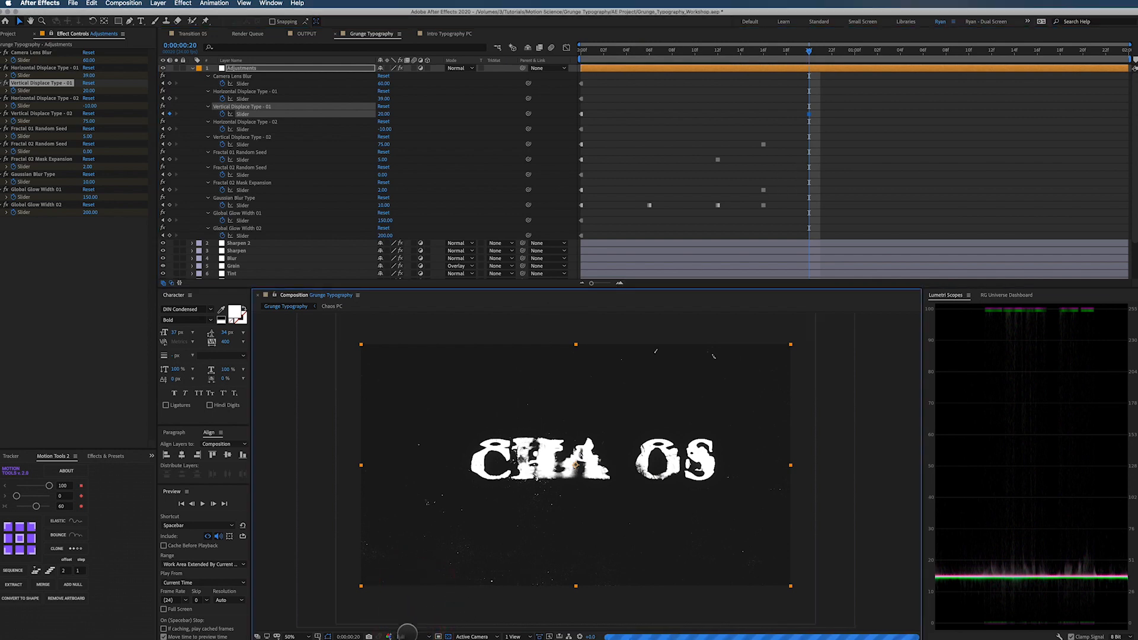
click(412, 635)
click(412, 595)
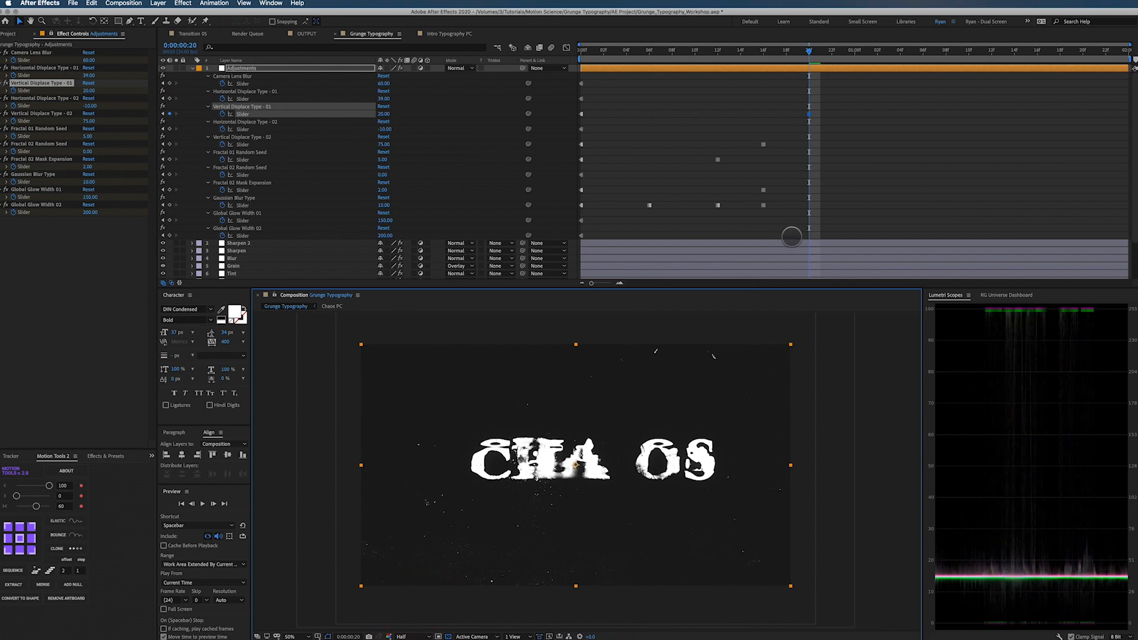
click(384, 83)
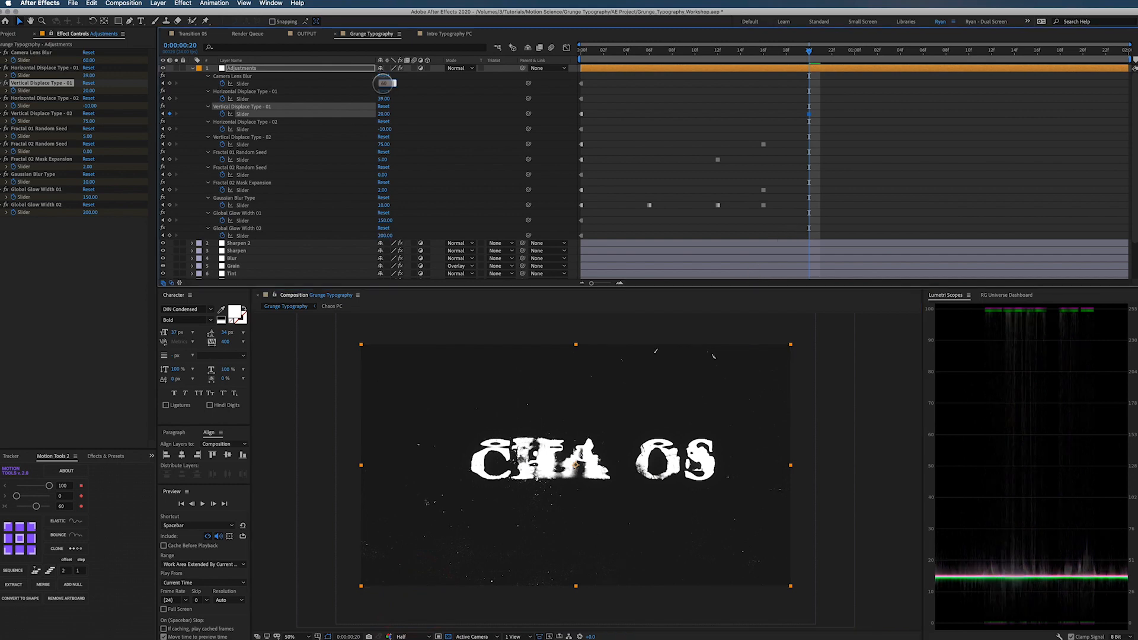
key(Return)
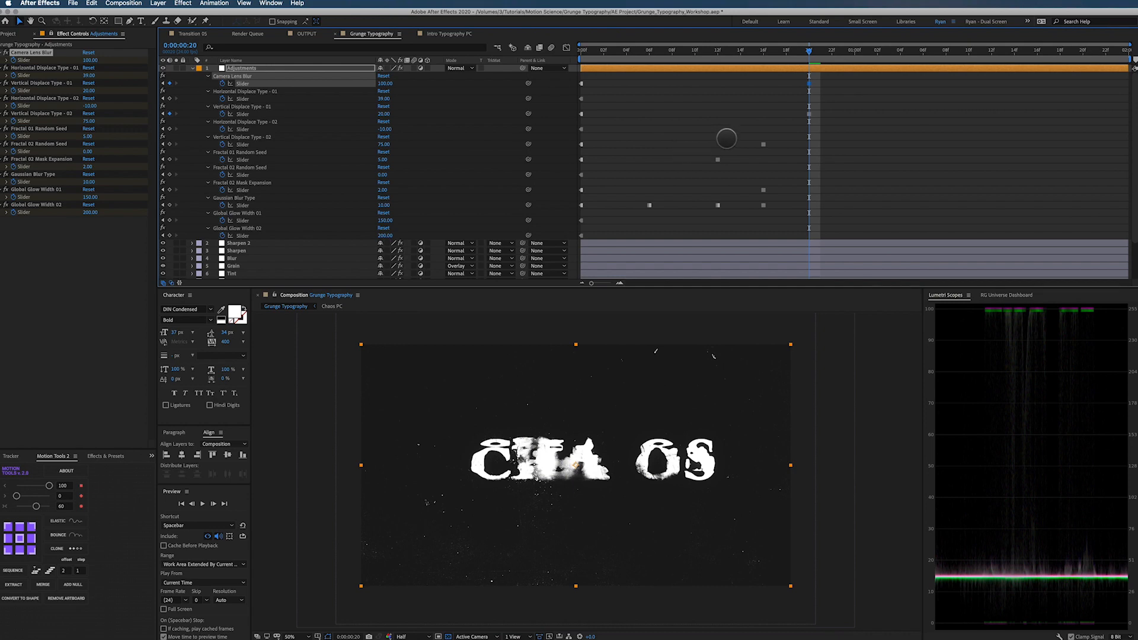
Copy the first keyframe of every Adjustments slider and paste the set at 0:00:01:00
drag(810, 50, 854, 50)
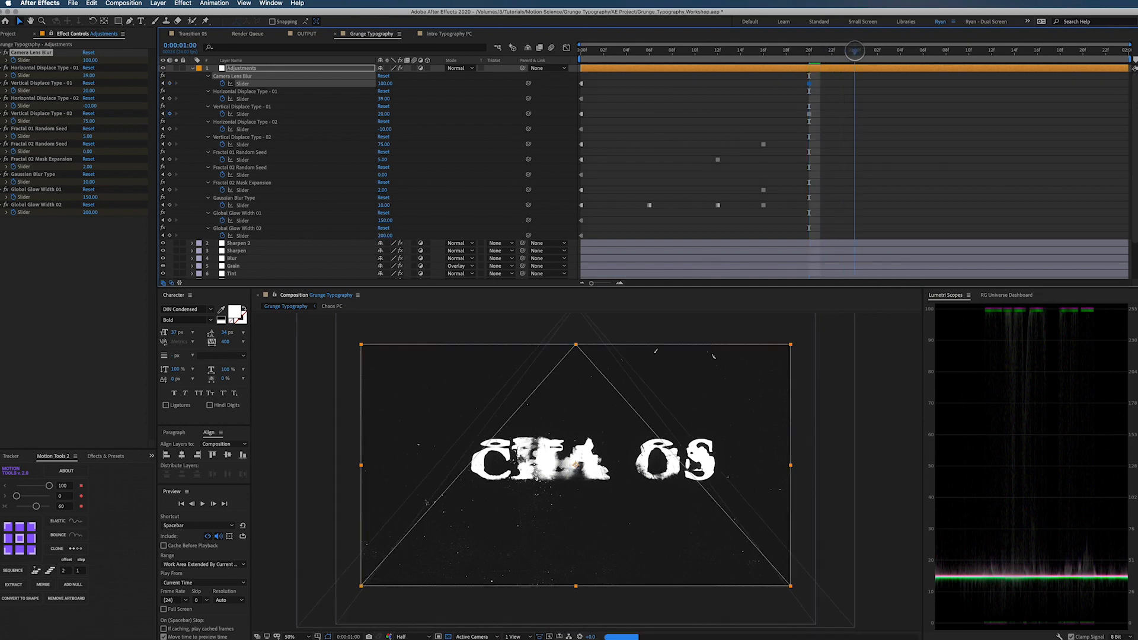
drag(590, 78, 566, 246)
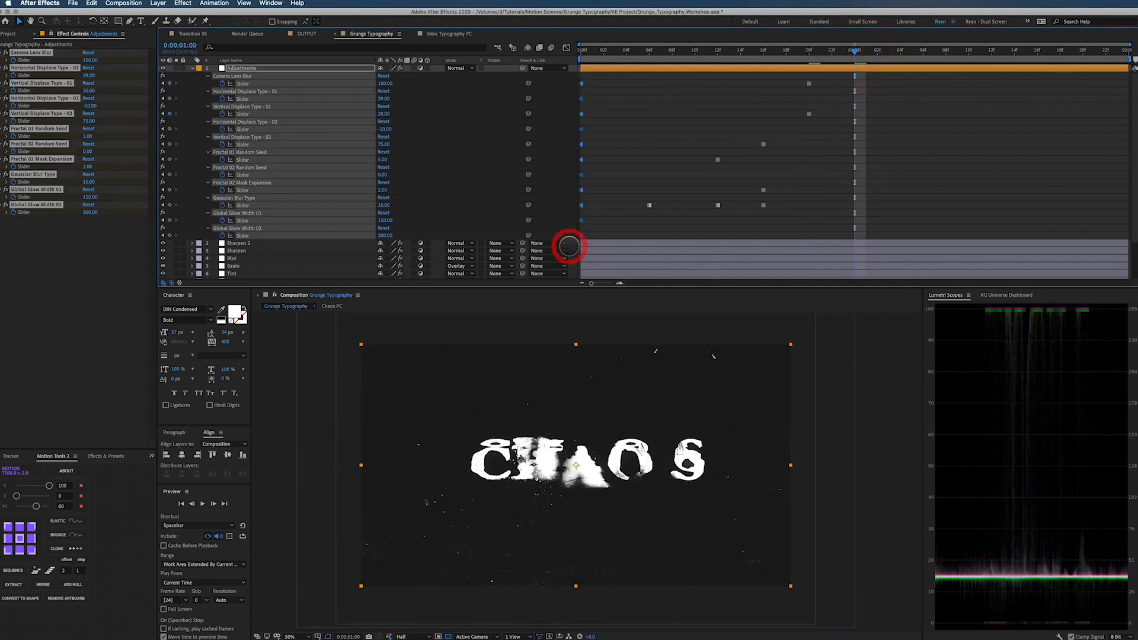
key(super+c)
key(super+v)
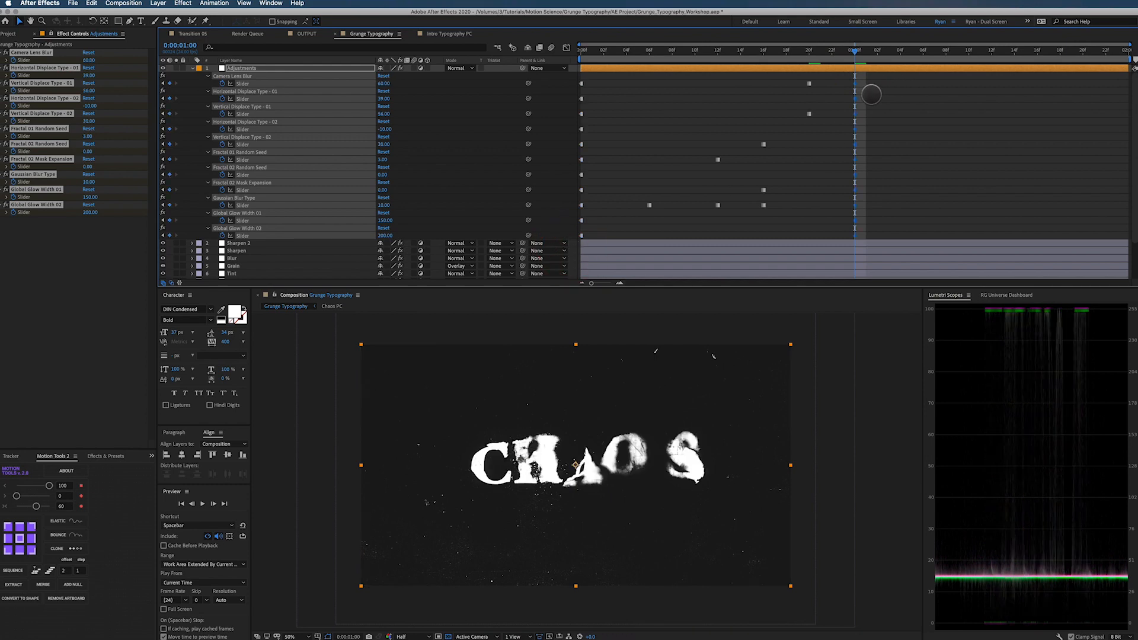
drag(848, 87, 569, 252)
click(80, 486)
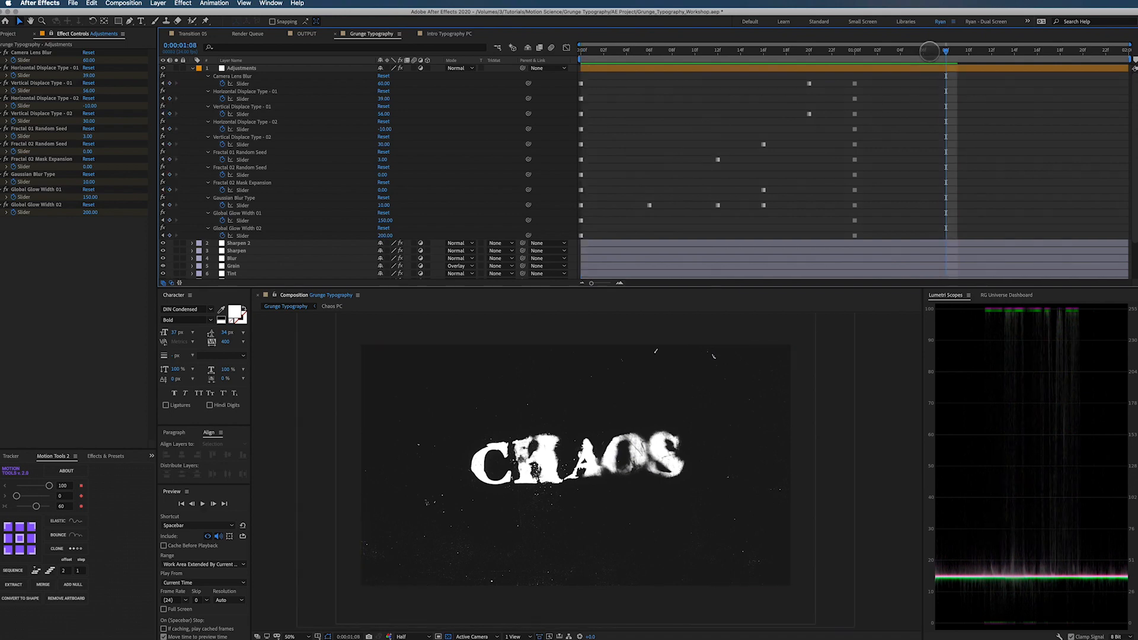
Preview the CHAOS animation from the beginning and scrub through its final frames
drag(729, 49, 590, 47)
key(space)
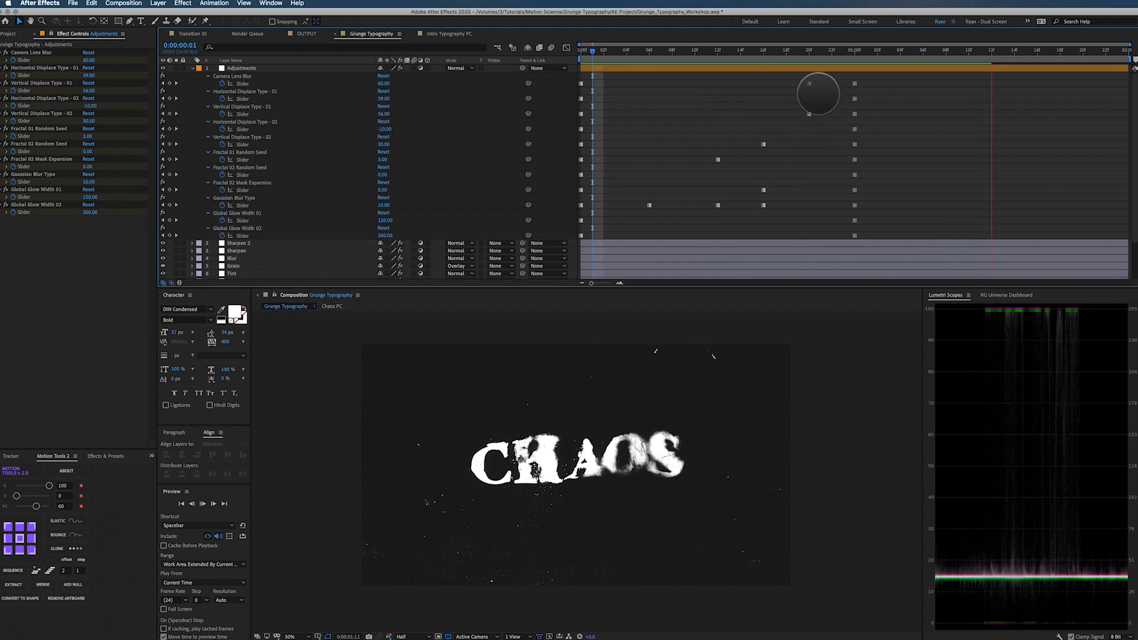
key(space)
drag(808, 50, 968, 61)
Switch to the OUTPUT composition and reveal all keyframed sliders on its Adjustments layer
click(293, 34)
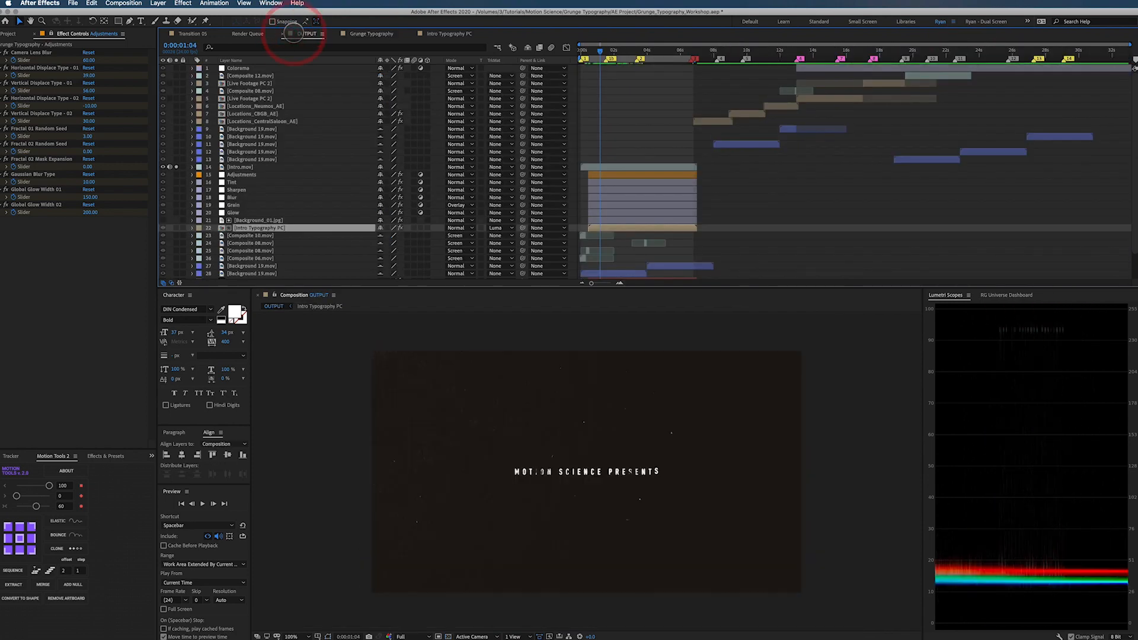
click(639, 175)
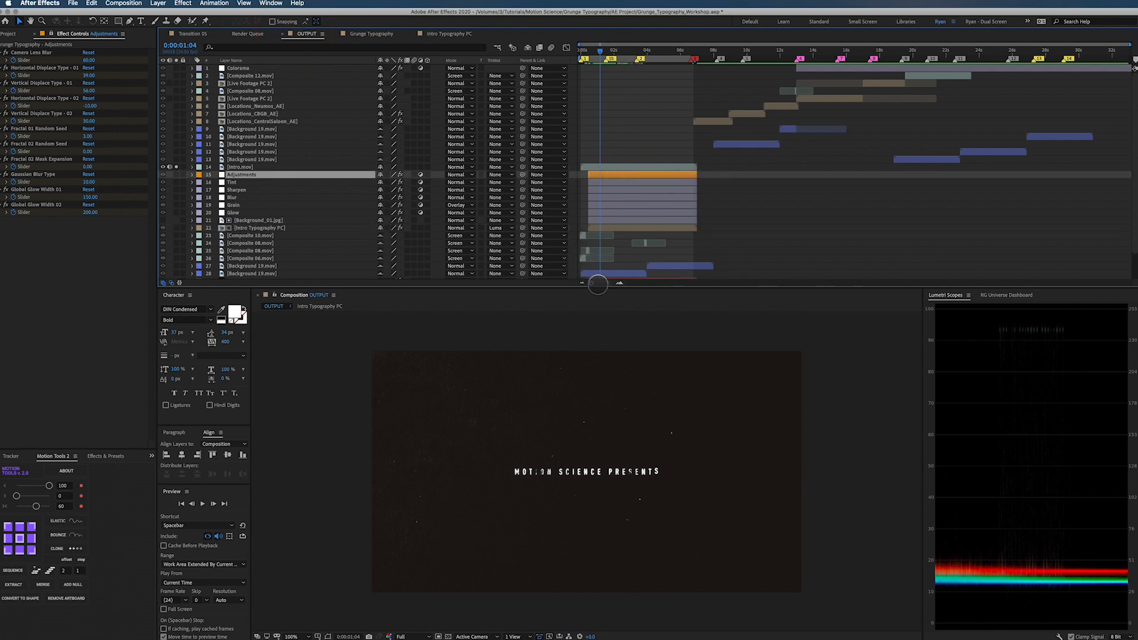
click(618, 283)
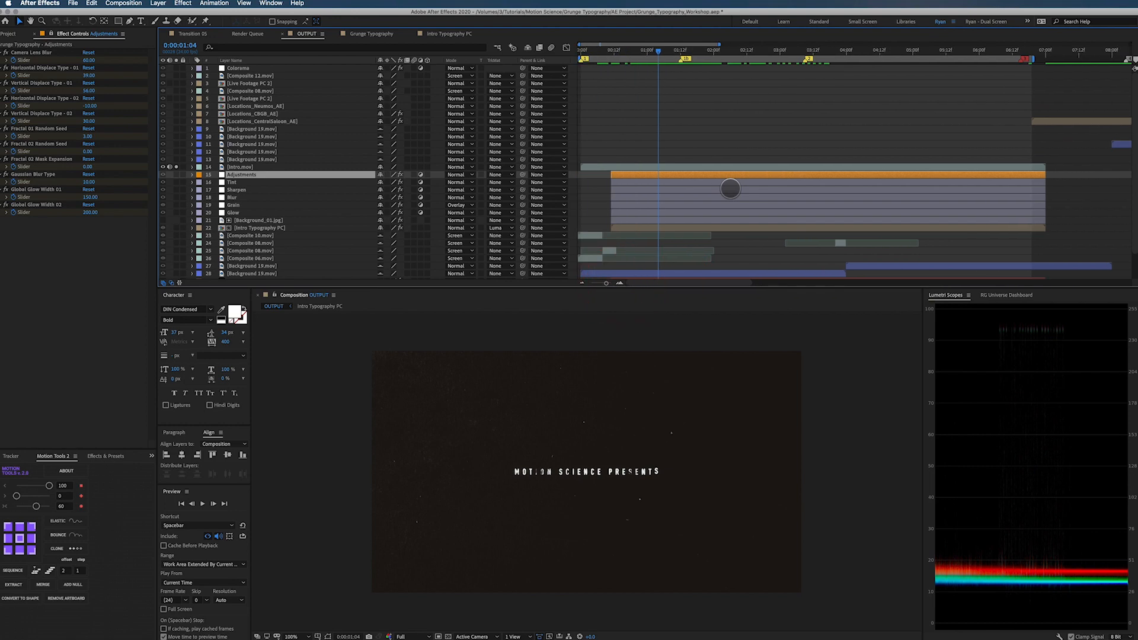
key(u)
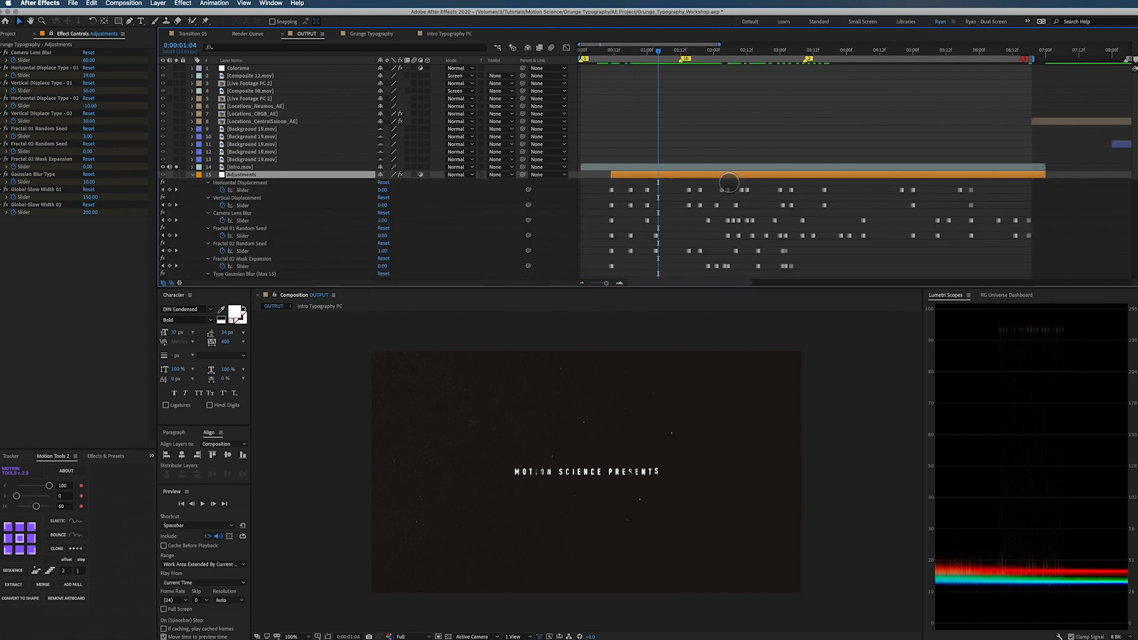
scroll(729, 182, down, 5)
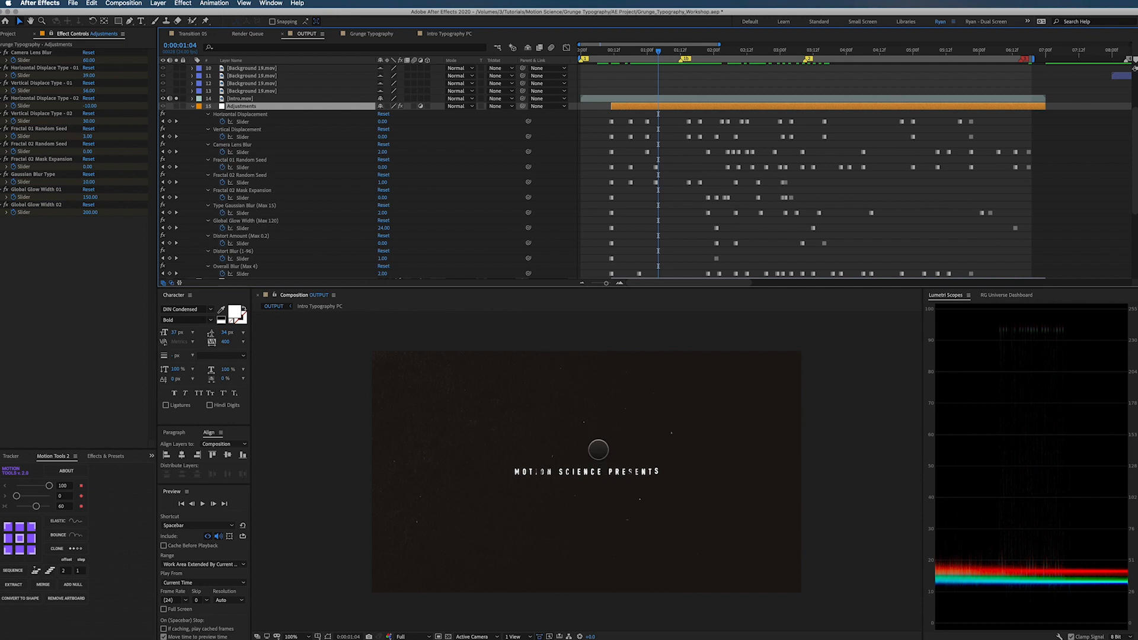
Fit the OUTPUT frame in the viewer and examine the Adjustments keyframes from frame 11 through about 0:00:02:19
click(295, 633)
click(296, 474)
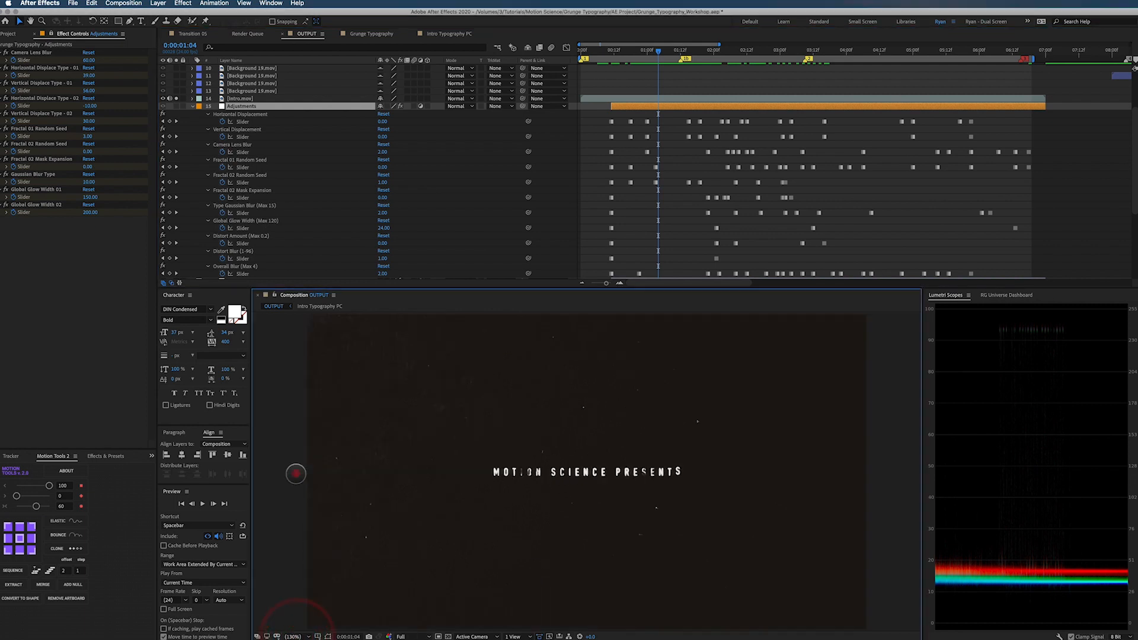
drag(658, 50, 611, 51)
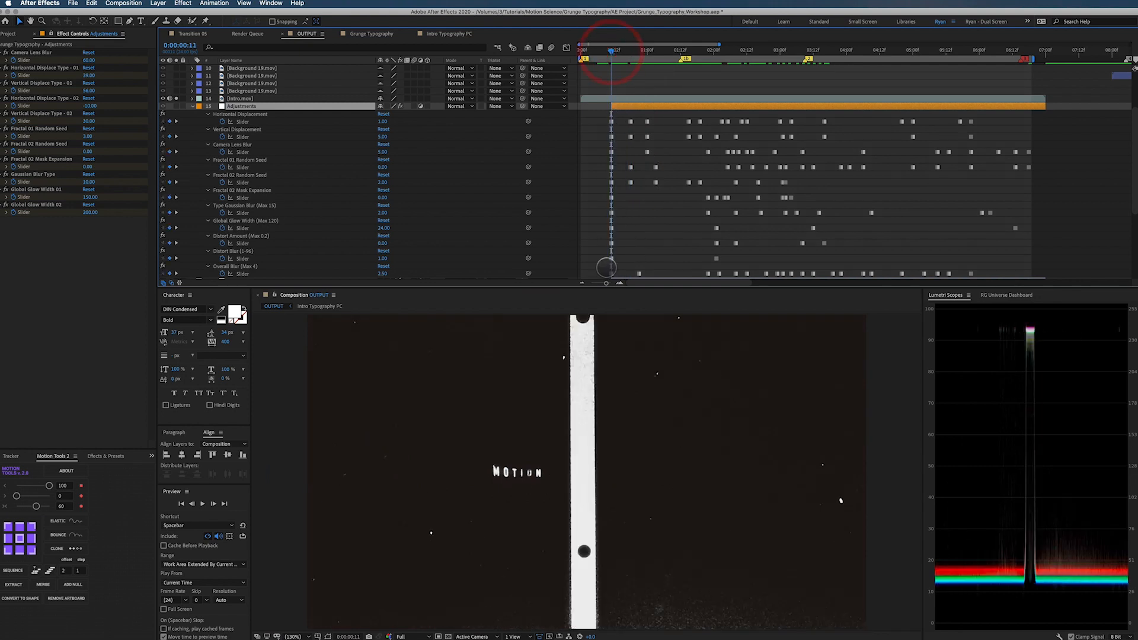
scroll(623, 213, down, 2)
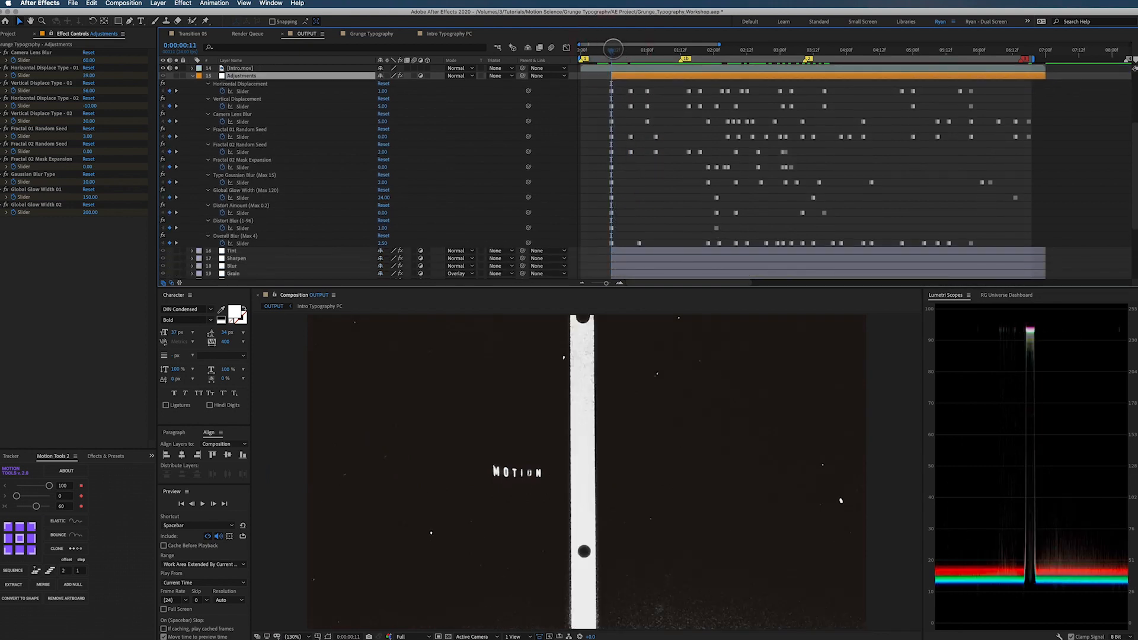
drag(611, 50, 710, 51)
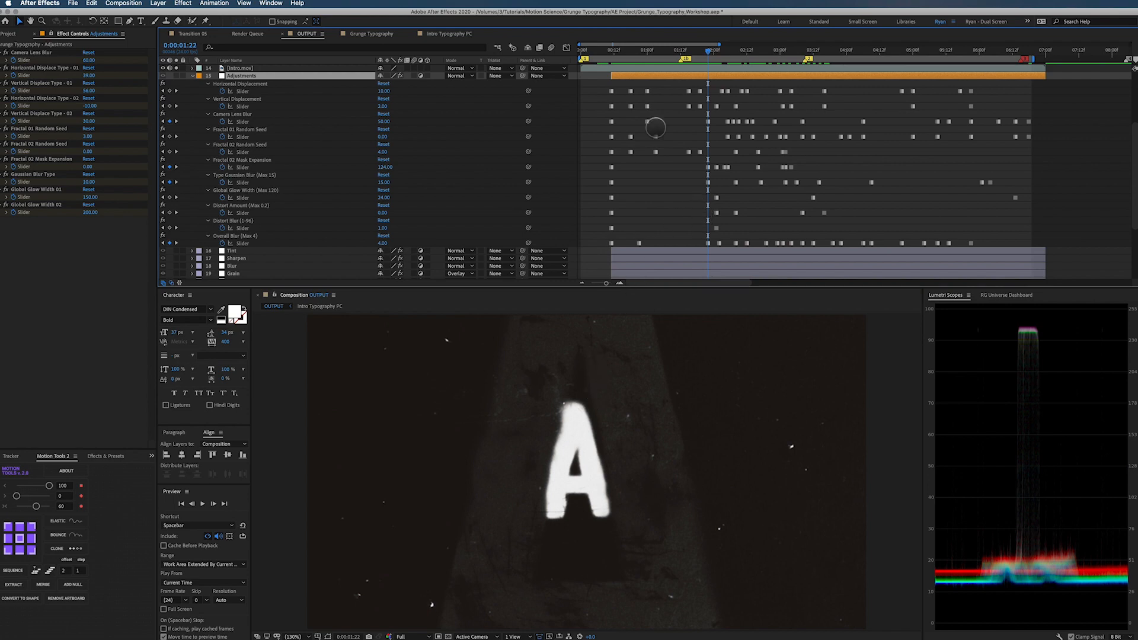
drag(712, 51, 766, 52)
scroll(726, 74, down, 1)
scroll(766, 52, down, 1)
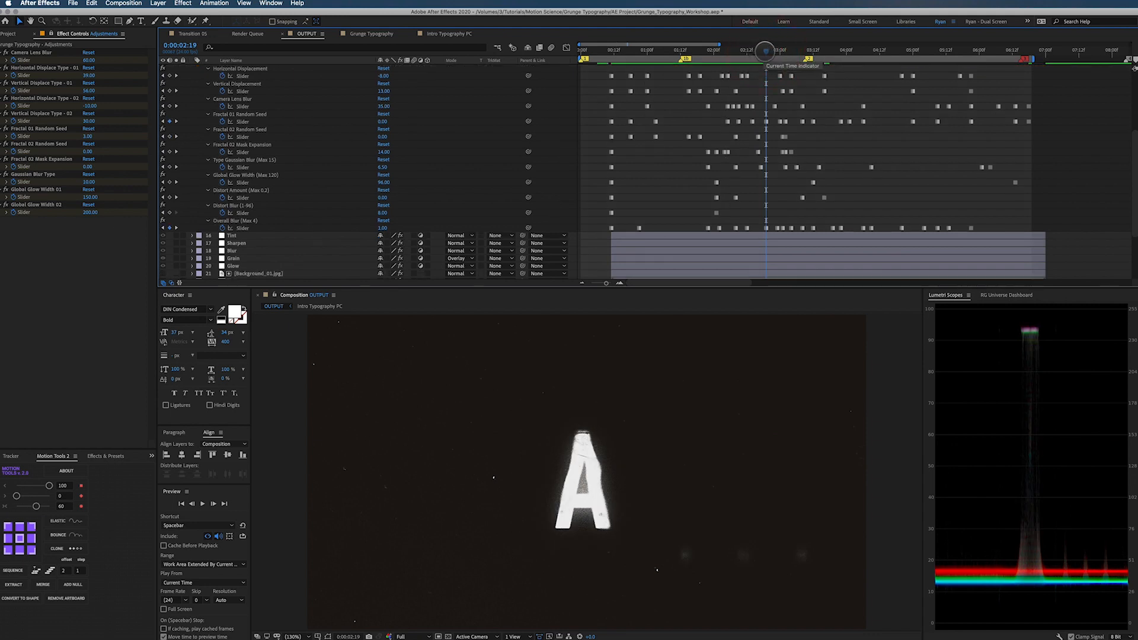
Examine how the slider keyframes distort and blur the GRUNGE title between about 0:00:02:22 and 0:00:04:02
mouse_move(766, 52)
mouse_down()
mouse_move(790, 51)
mouse_move(773, 52)
mouse_up()
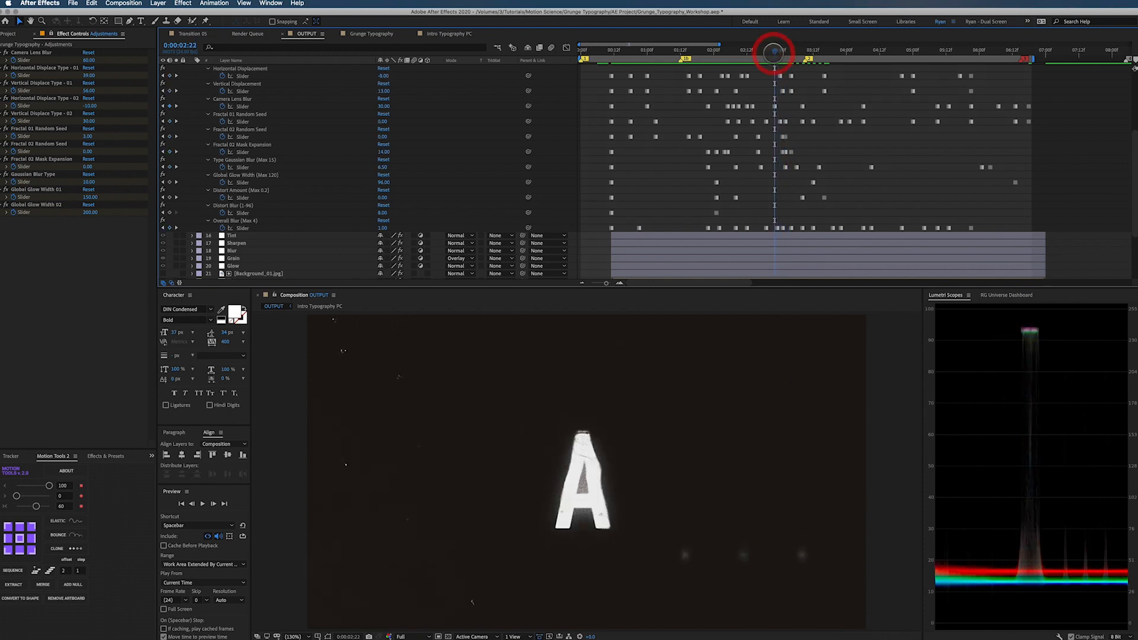
click(777, 51)
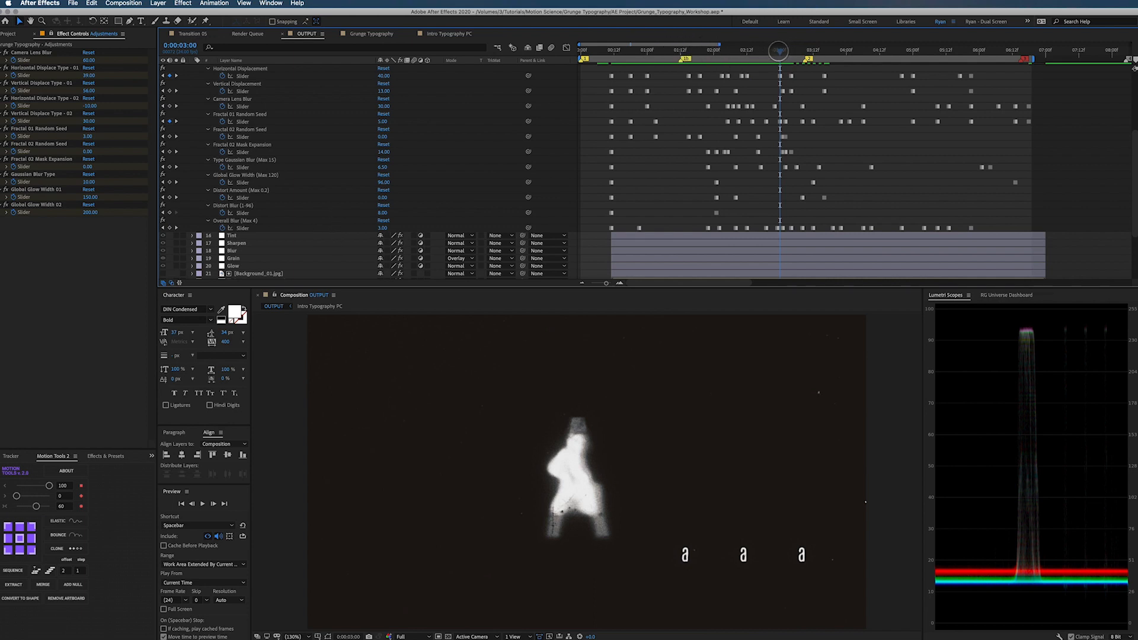
drag(779, 51, 783, 51)
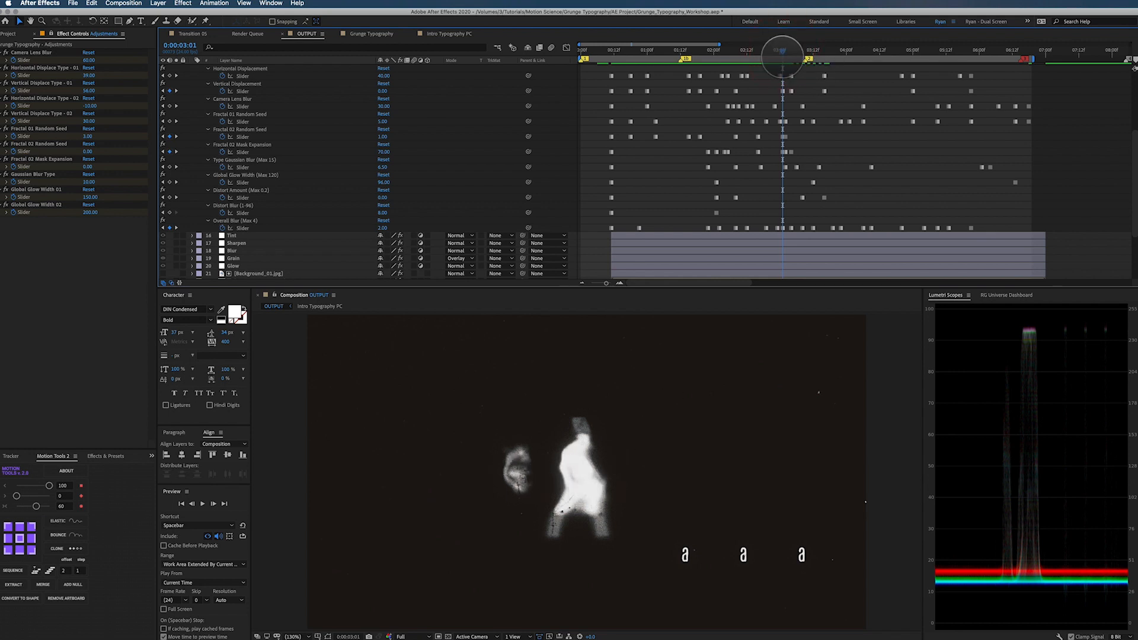
key(space)
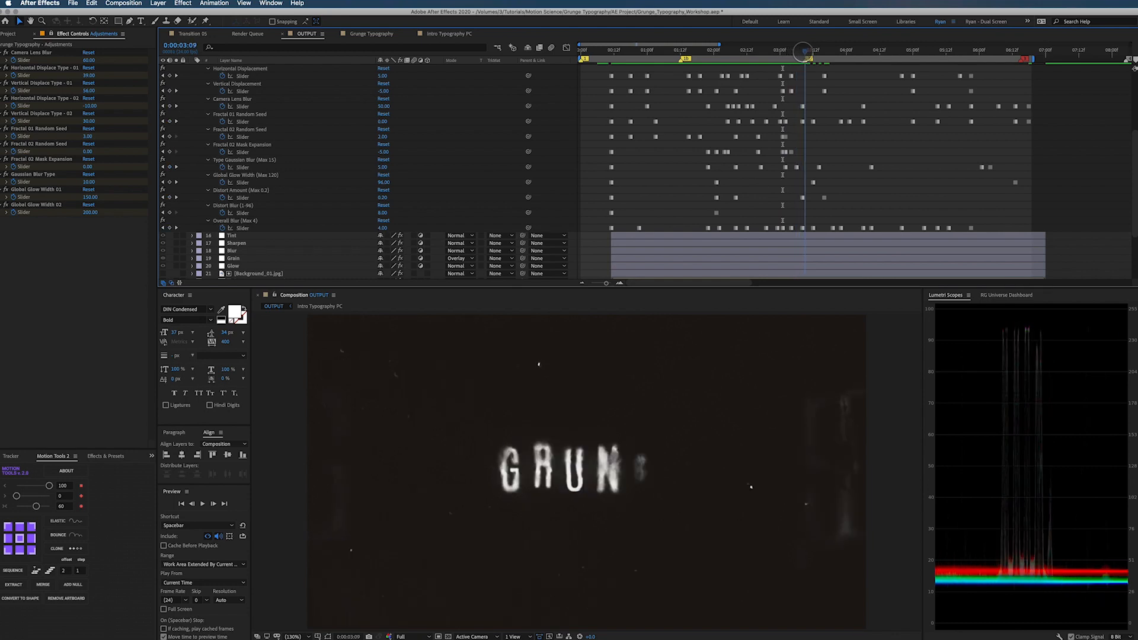
key(space)
drag(778, 51, 816, 53)
click(818, 52)
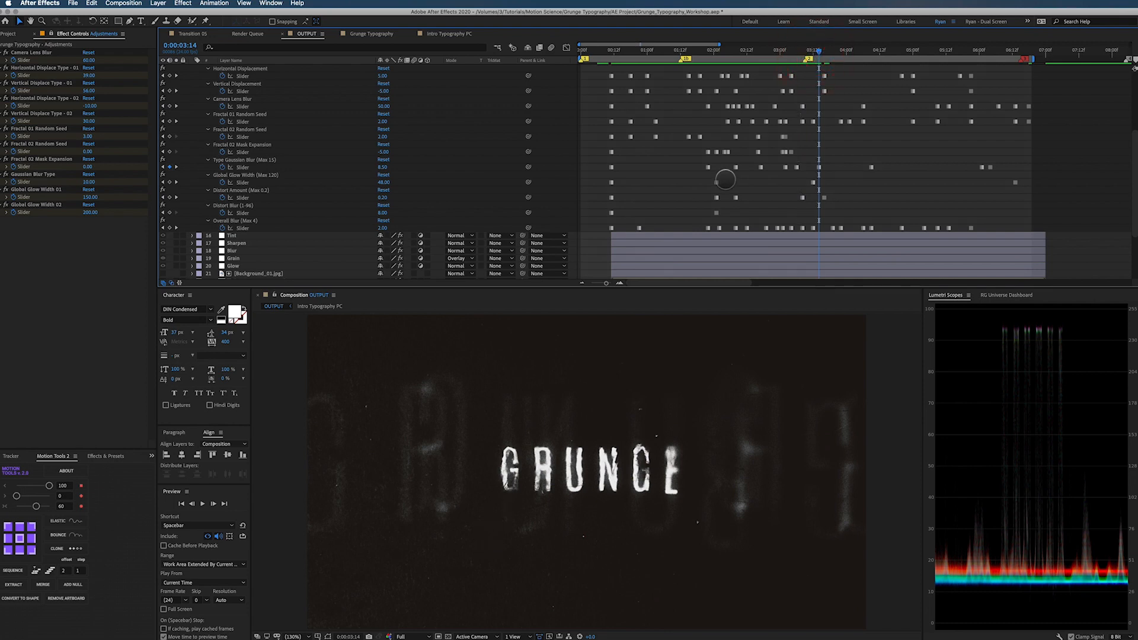
click(828, 51)
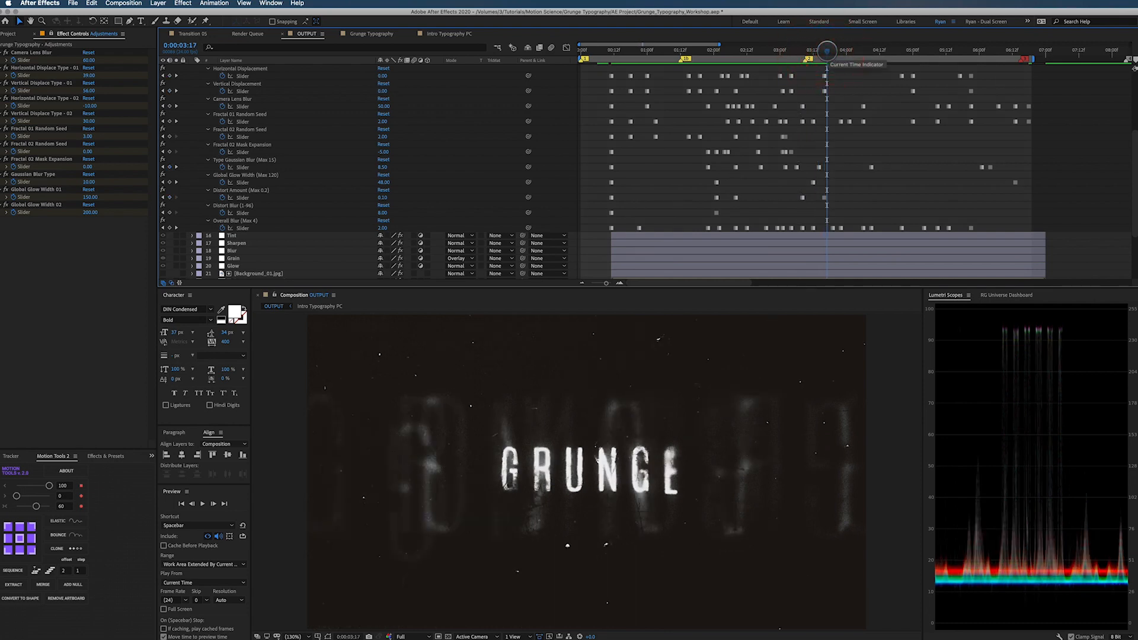
drag(827, 52, 851, 51)
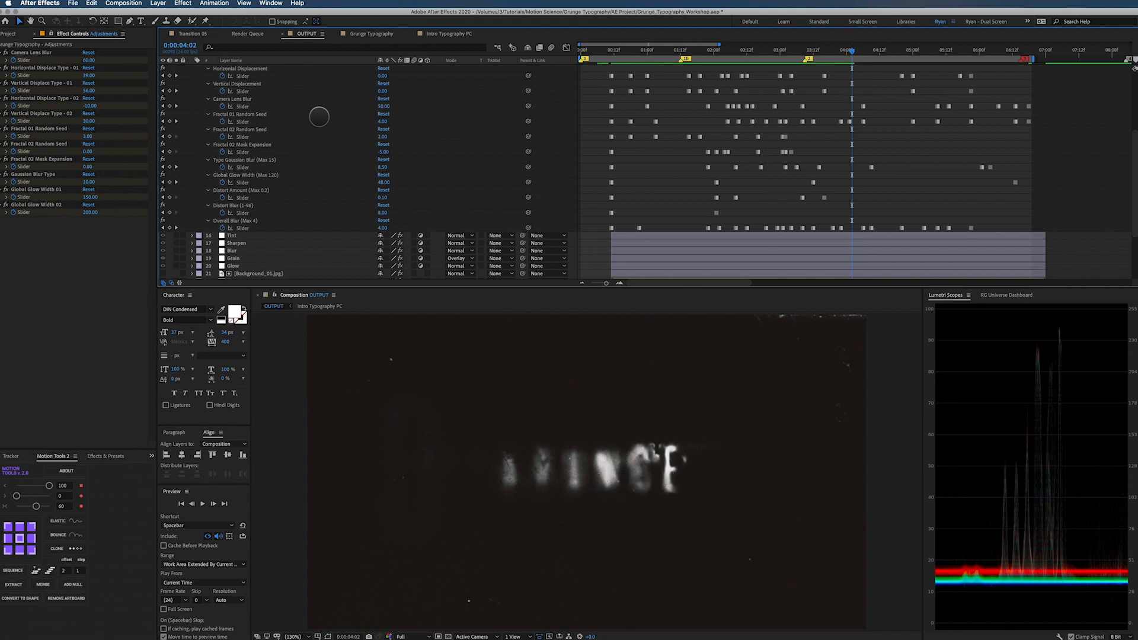
Examine how the Adjustments slider keyframes distort the transition into the typography title between about 0:00:04:02 and 0:00:04:22
scroll(319, 117, up, 3)
scroll(319, 116, down, 1)
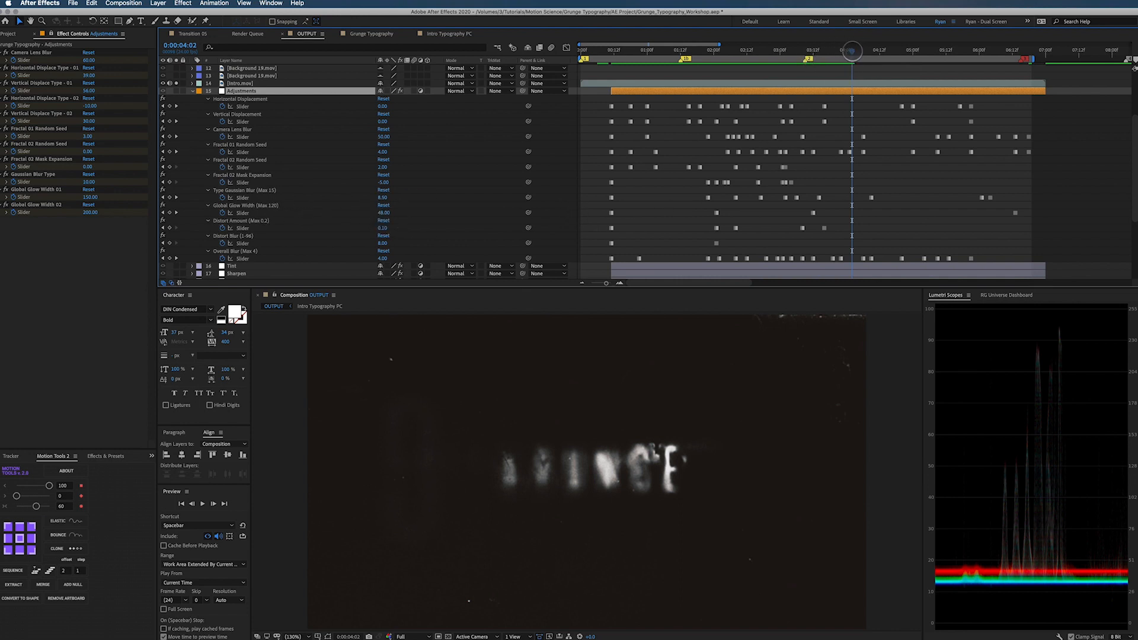
mouse_move(852, 52)
mouse_down()
mouse_move(841, 52)
mouse_move(880, 52)
mouse_move(862, 52)
mouse_up()
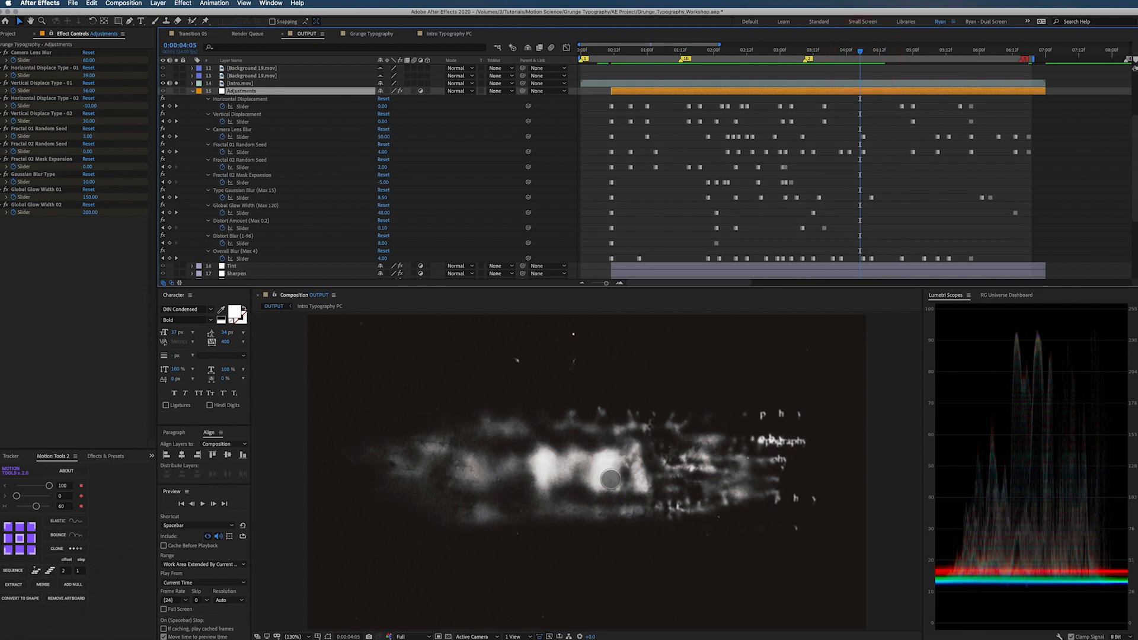
drag(859, 51, 907, 50)
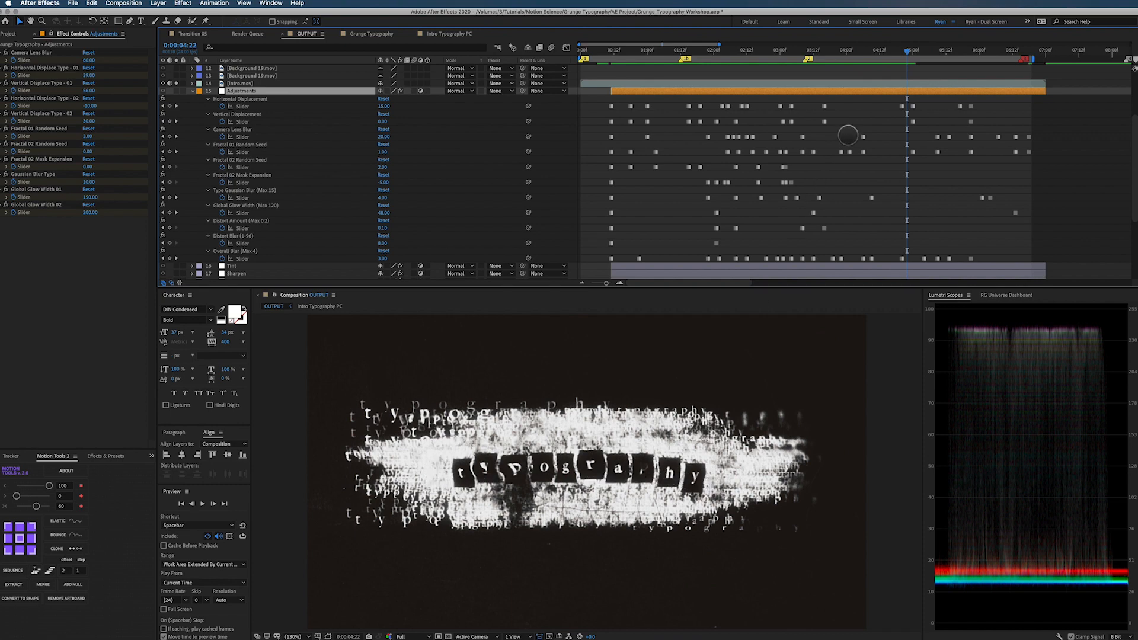
key(space)
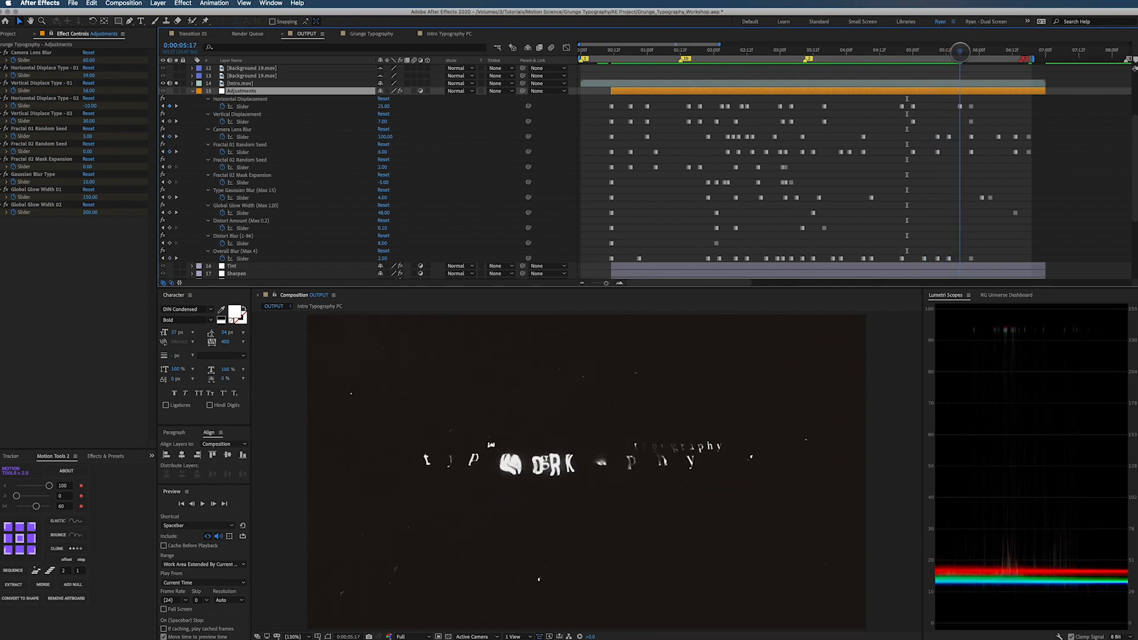
Examine the displacement, blur and glow keyframes behind the WORKSHOP title between about 0:00:05:17 and 0:00:06:15
drag(965, 52, 962, 52)
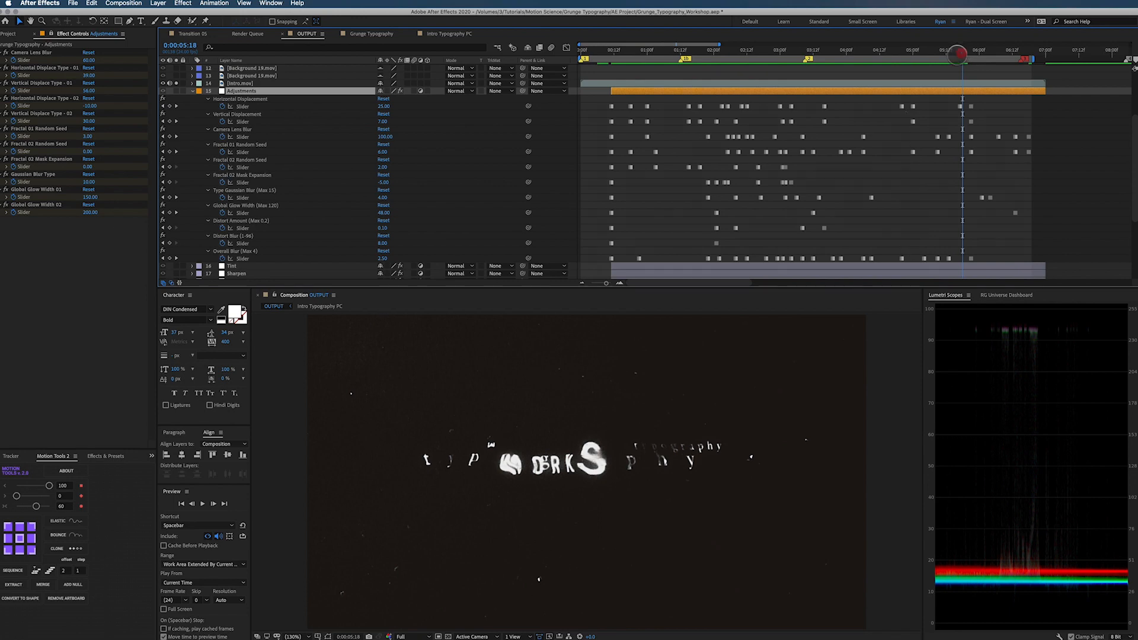
scroll(958, 54, down, 1)
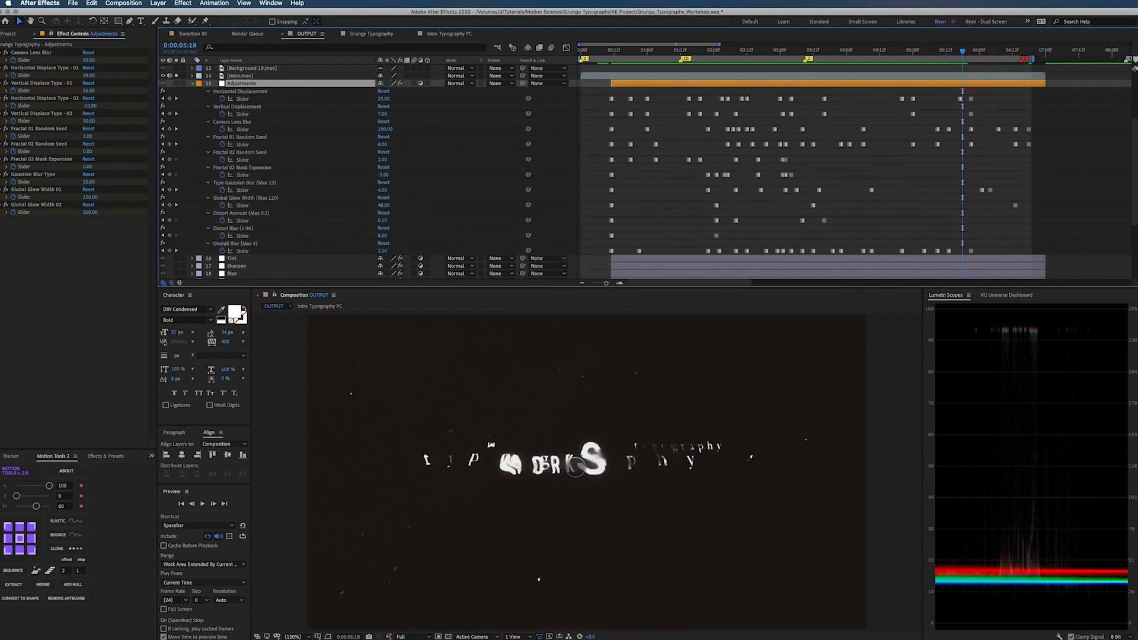
drag(963, 52, 986, 52)
scroll(985, 53, down, 1)
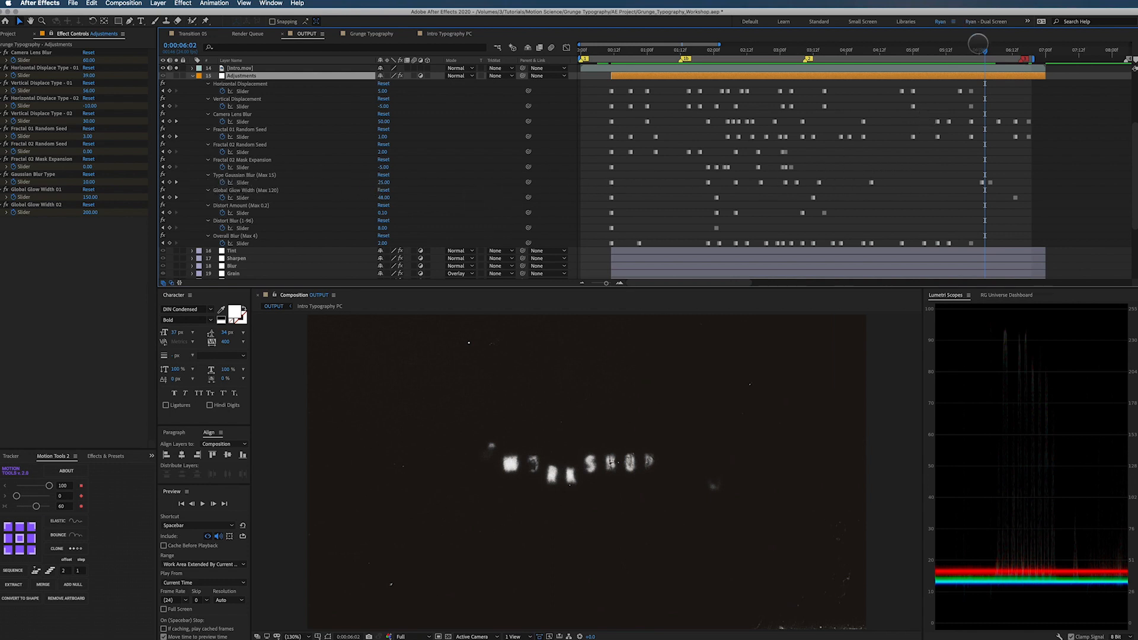
drag(984, 51, 1021, 52)
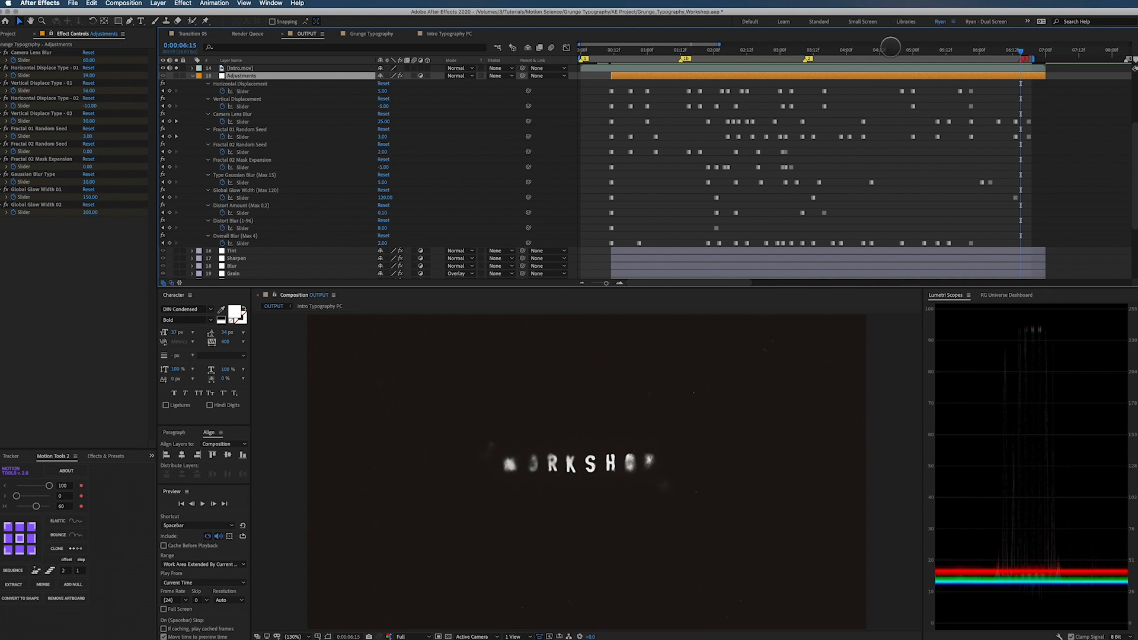
Preview the OUTPUT intro animation from its first frame
key(Home)
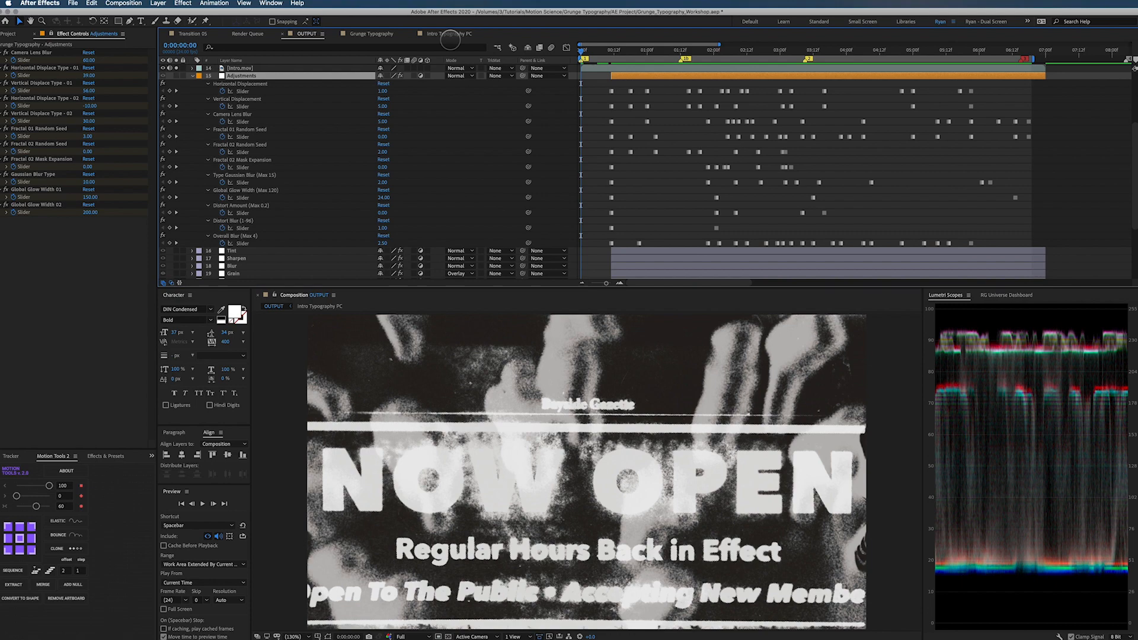
key(space)
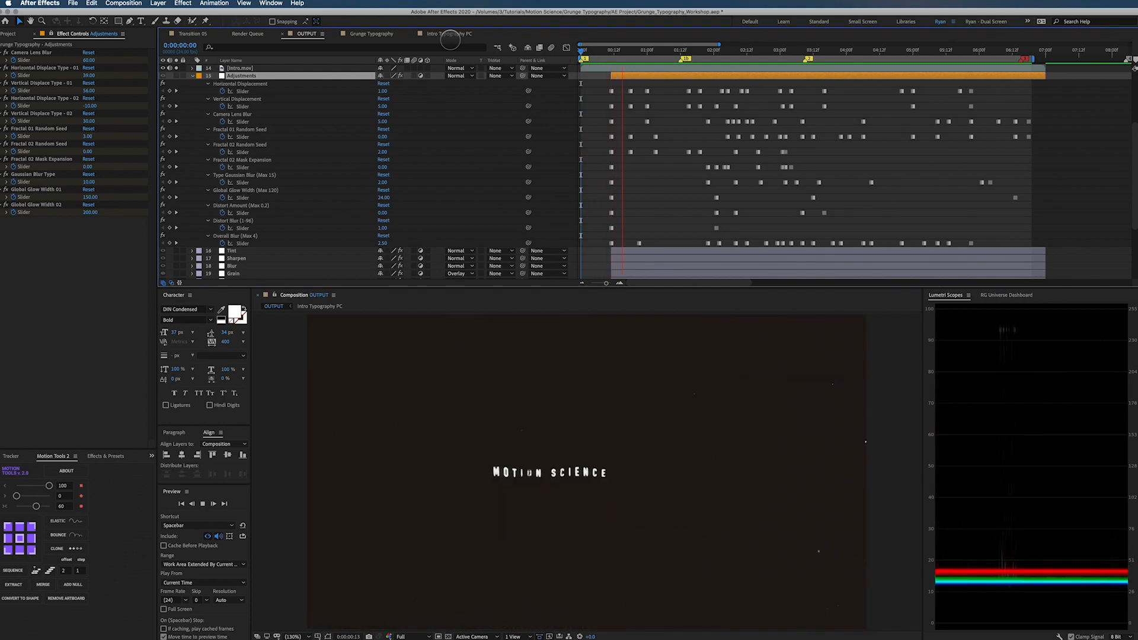